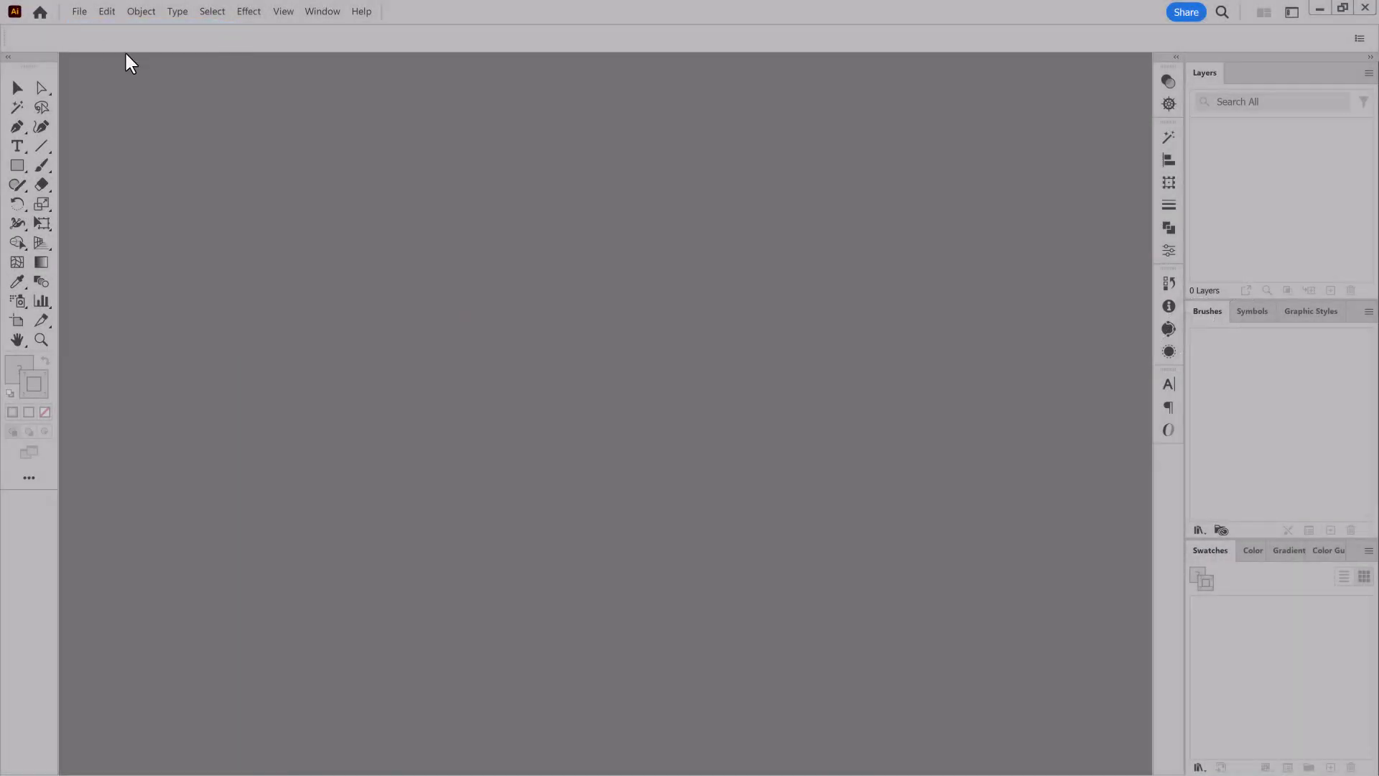
# Create a new document and type a 72 pt numeral 2.
pyautogui.hotkey('ctrl', 'n')
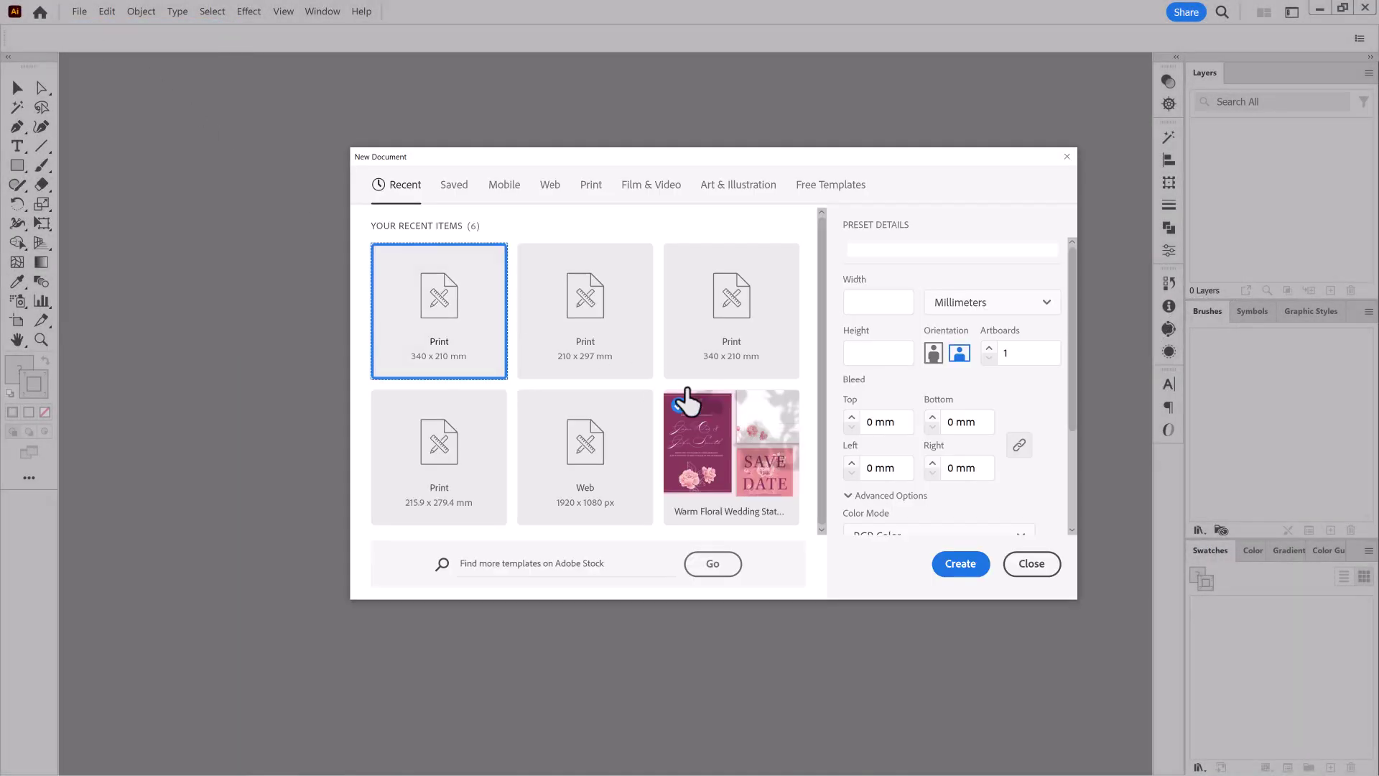
pyautogui.click(960, 479)
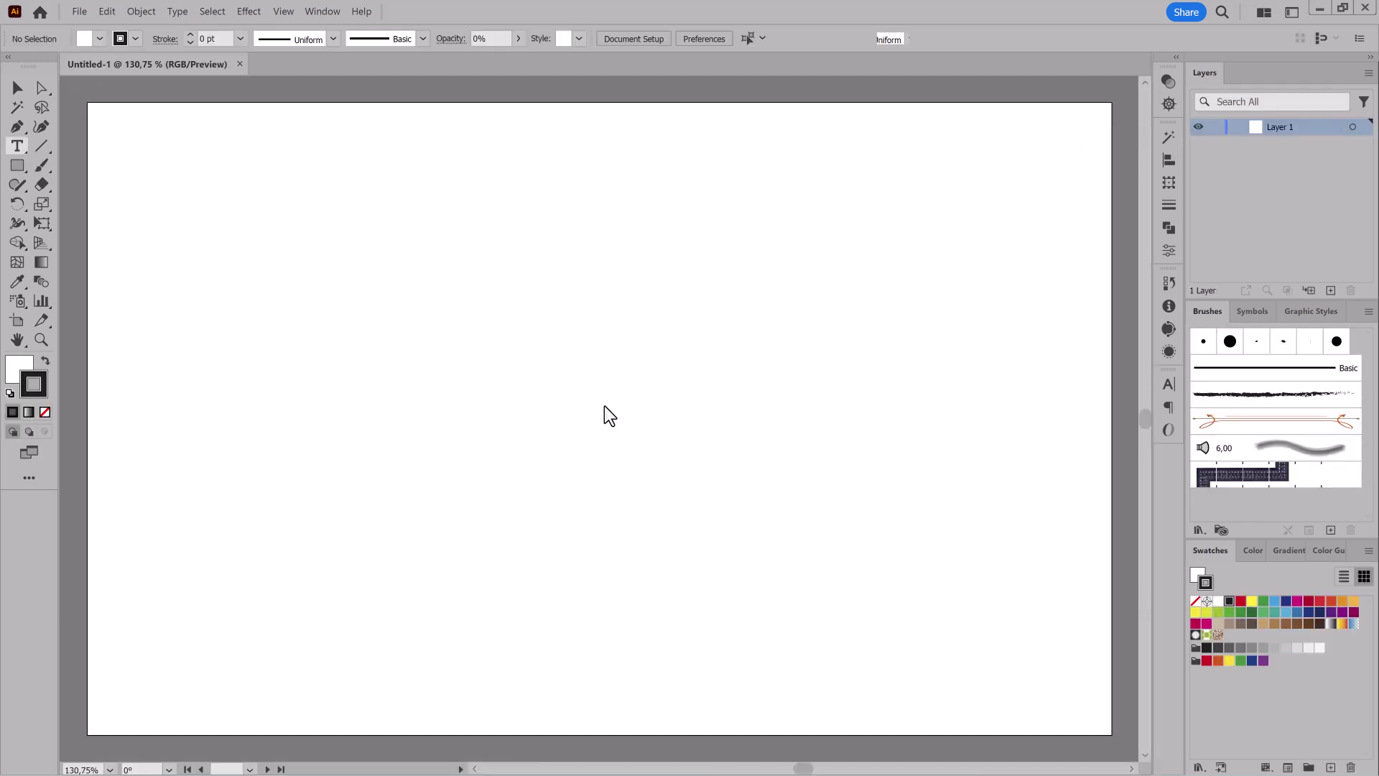
pyautogui.click(605, 407)
pyautogui.click(799, 38)
pyautogui.click(819, 327)
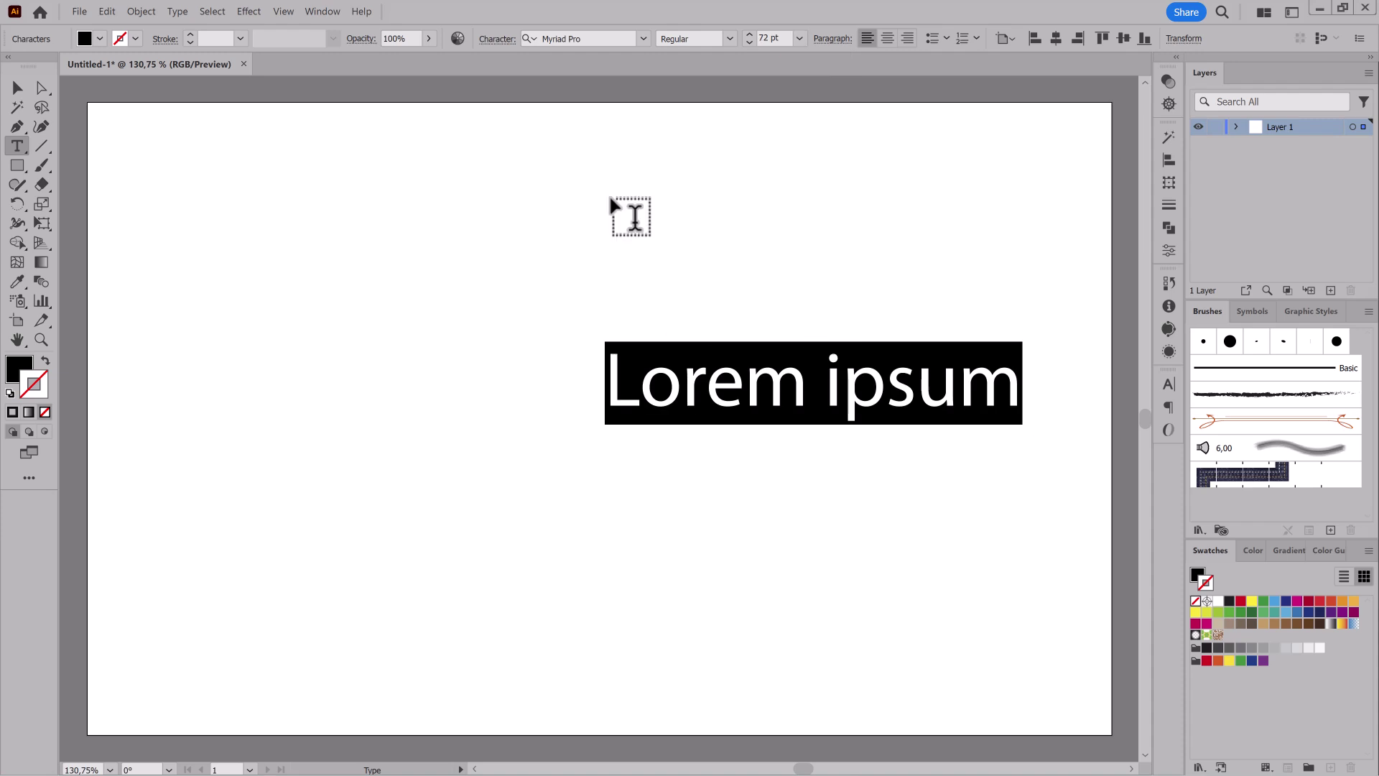
pyautogui.write('2')
pyautogui.press('Escape')
# Set the 2 to Times New Roman Bold, enlarge it greatly, and duplicate its layer.
pyautogui.click(618, 38)
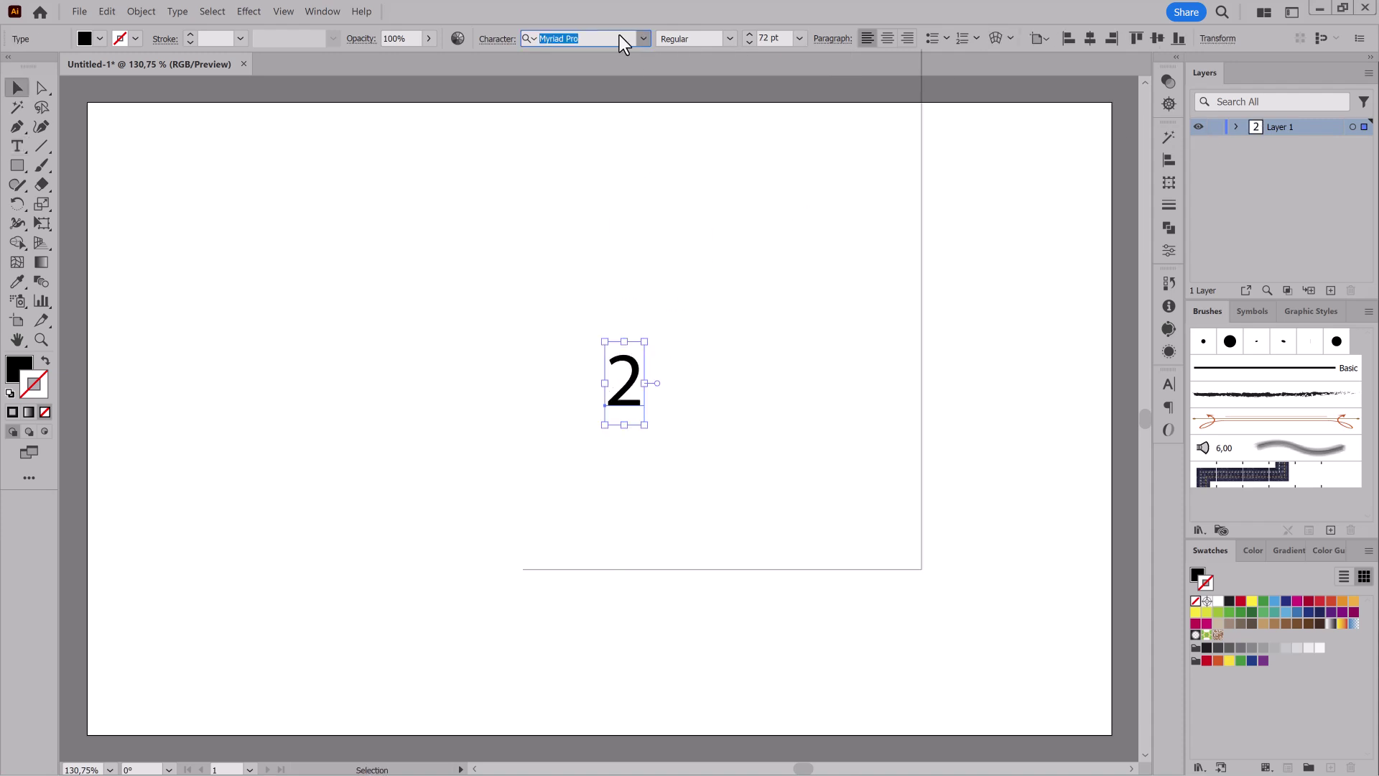
pyautogui.write('times')
pyautogui.click(596, 118)
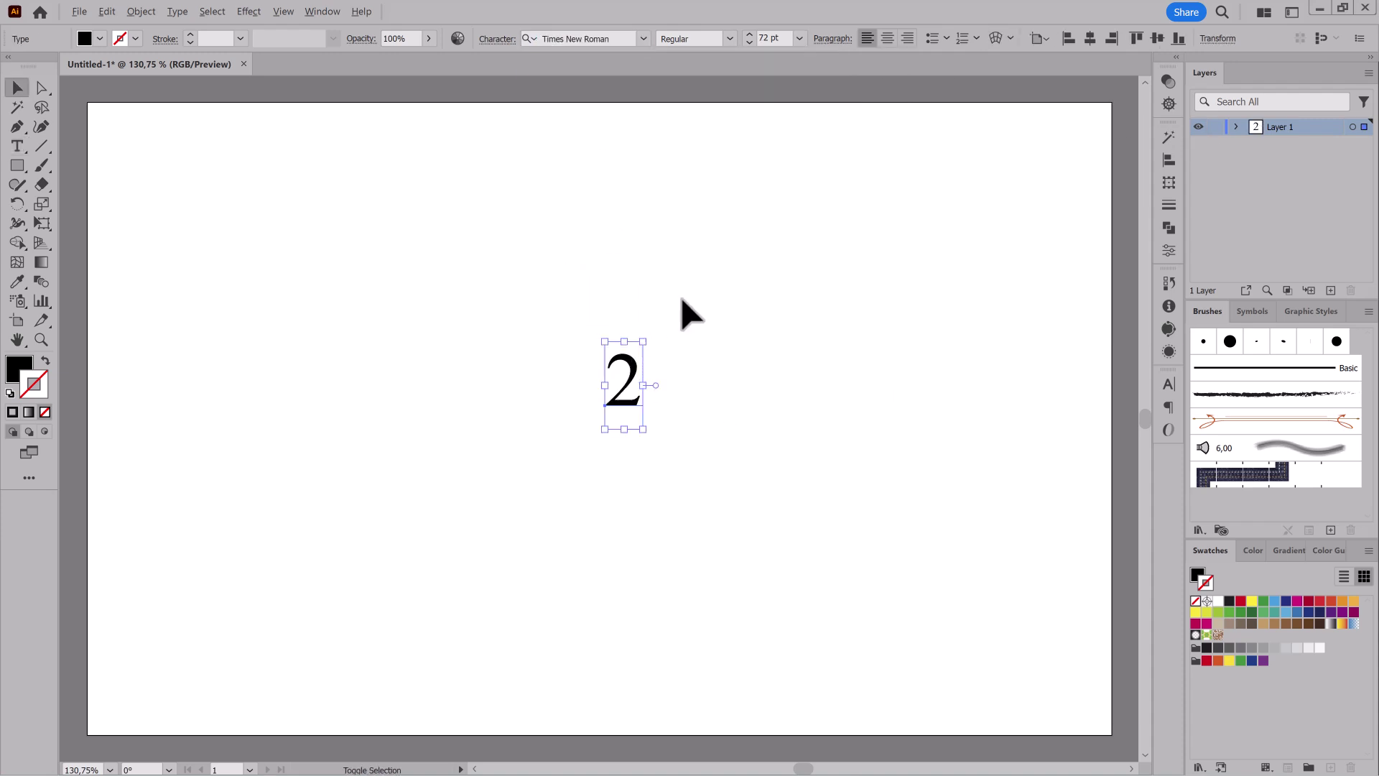
pyautogui.moveTo(680, 299)
pyautogui.mouseDown()
pyautogui.moveTo(774, 234)
pyautogui.moveTo(689, 354)
pyautogui.moveTo(646, 354)
pyautogui.mouseUp()
pyautogui.click(730, 39)
pyautogui.click(696, 92)
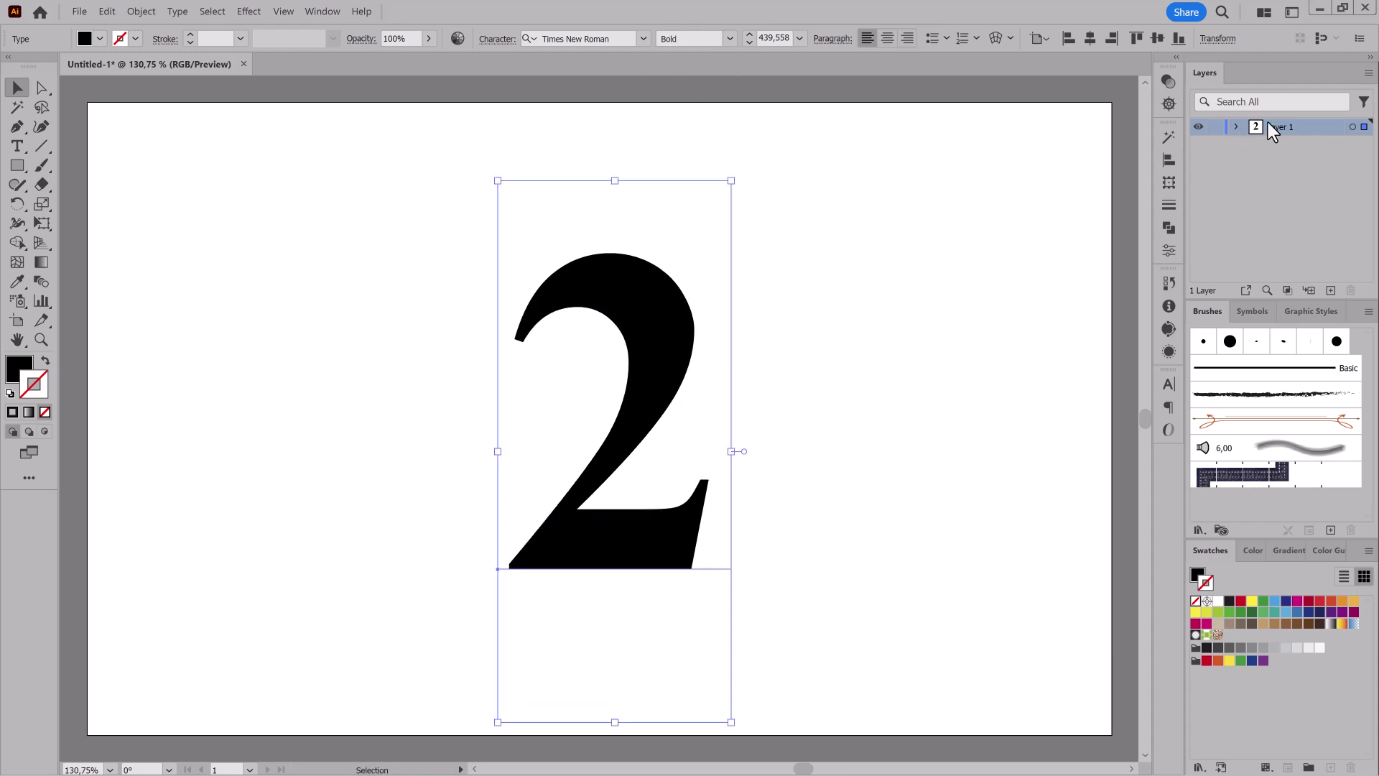
pyautogui.moveTo(1268, 123); pyautogui.dragTo(1242, 148)
# Convert the 2 to outlines, lock its layer, and add a new top layer.
pyautogui.click(243, 11)
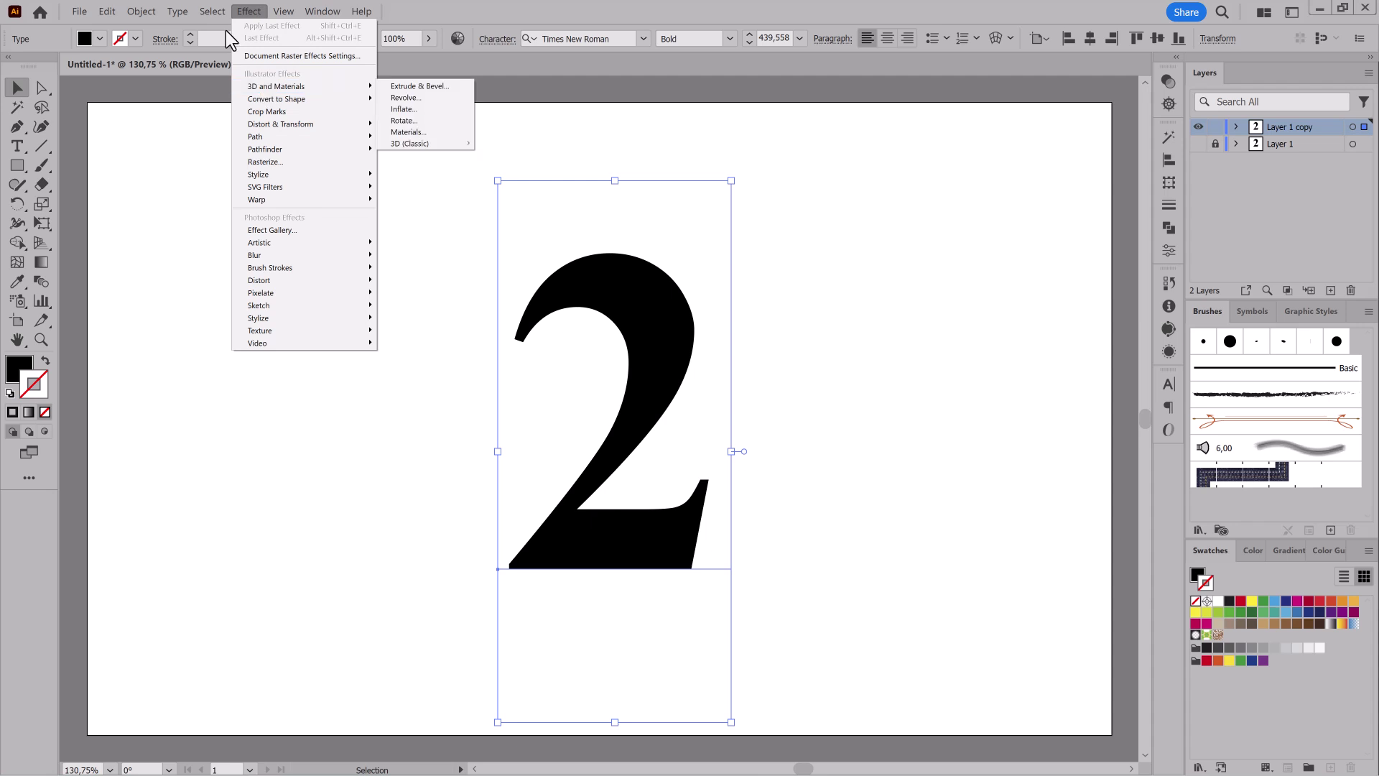
pyautogui.click(192, 194)
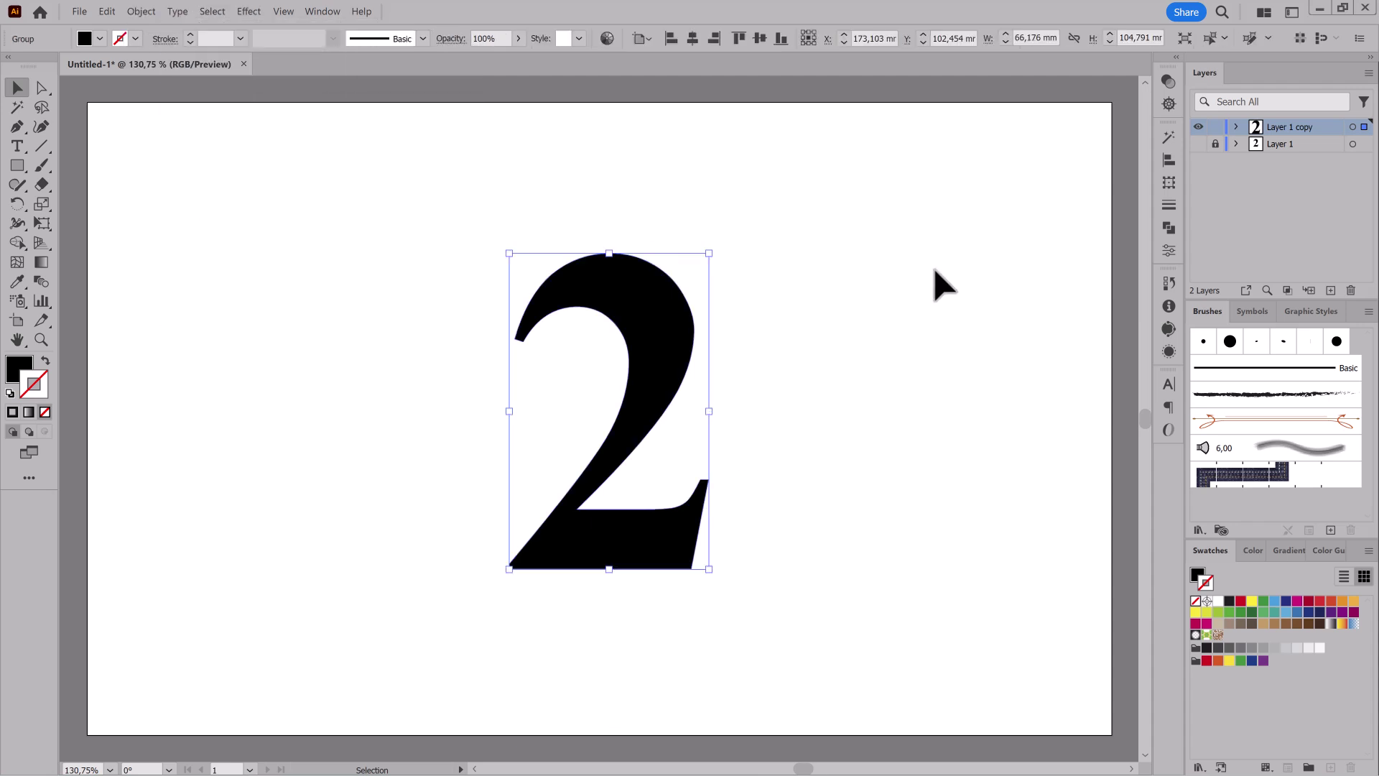
pyautogui.click(1215, 126)
pyautogui.click(1330, 290)
# Load the Dagubi_Summer_Brushes library and enlarge its panel to show all brushes.
pyautogui.click(1197, 530)
pyautogui.moveTo(1226, 651)
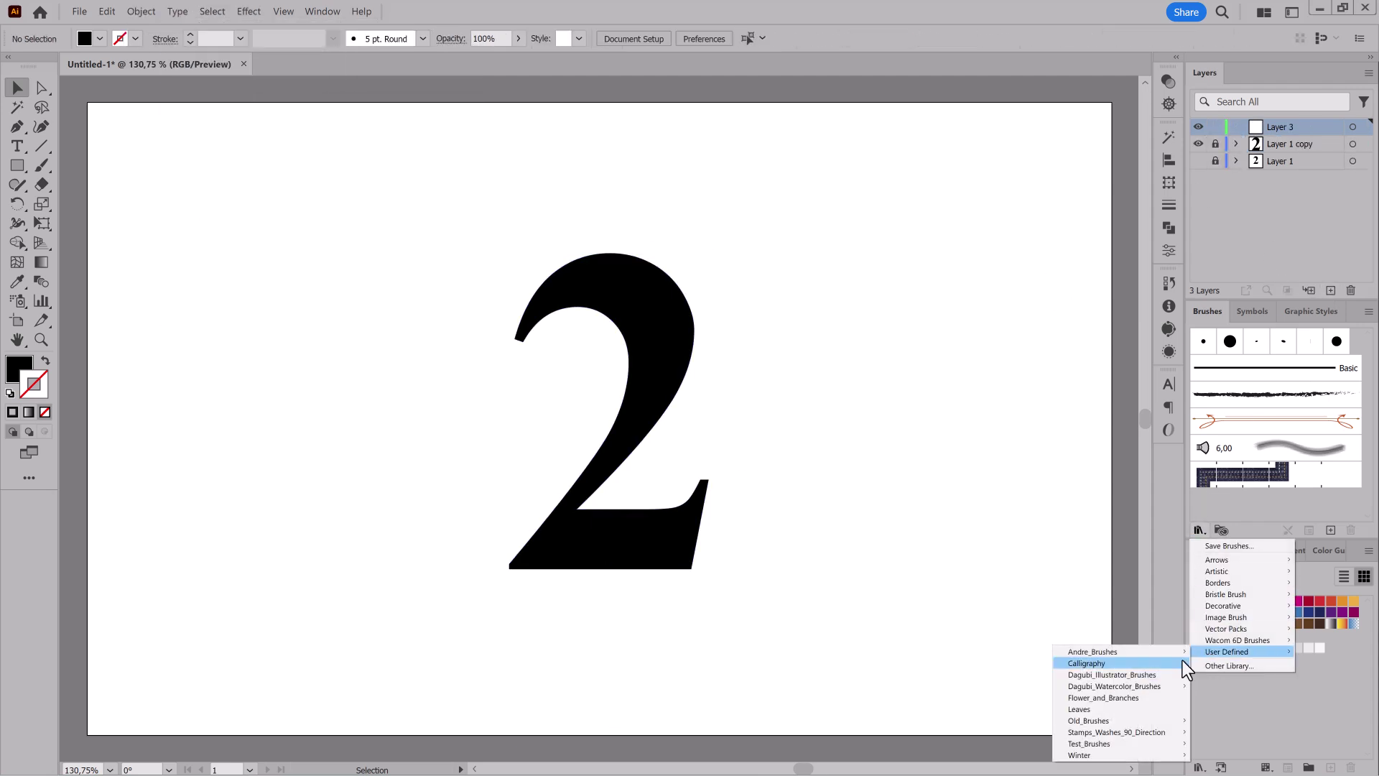
pyautogui.click(1229, 569)
pyautogui.moveTo(995, 293); pyautogui.dragTo(1039, 256)
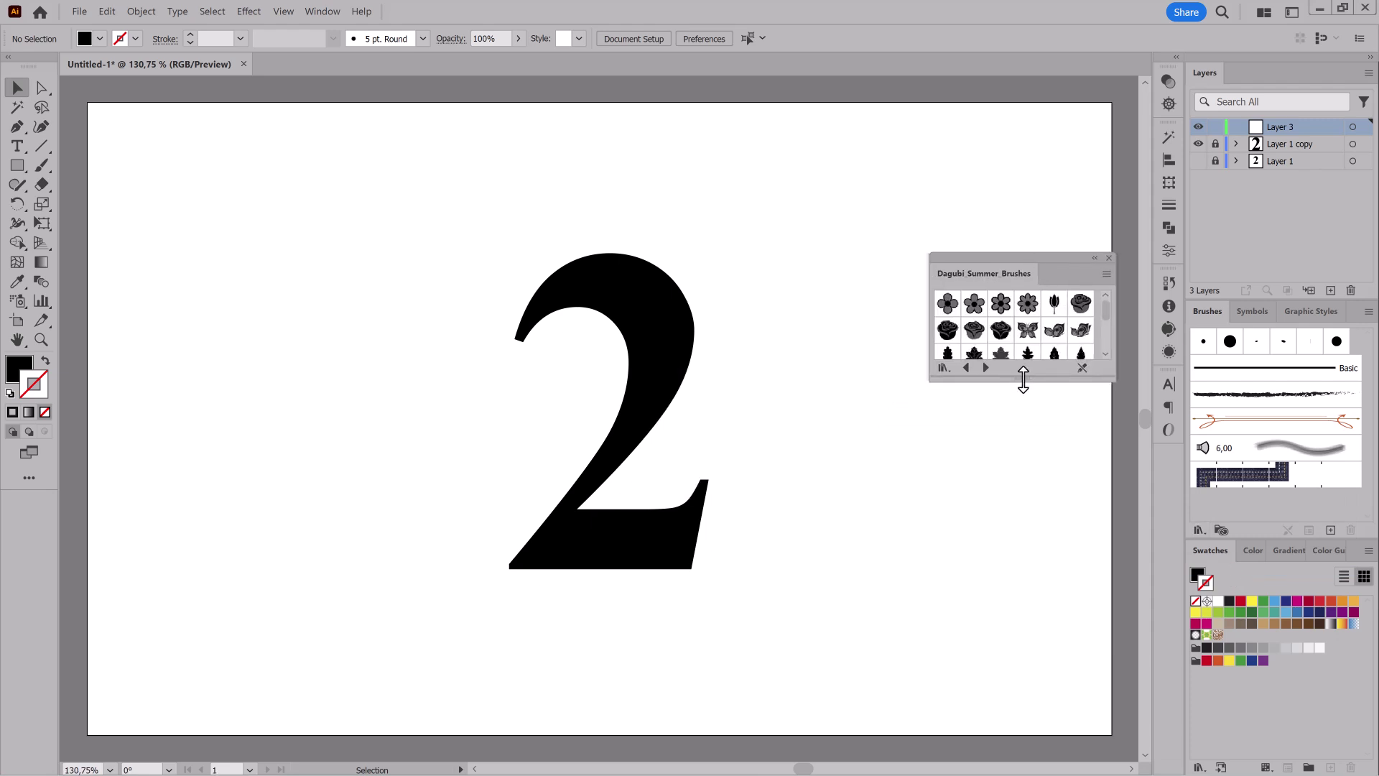
pyautogui.moveTo(1022, 381); pyautogui.dragTo(1020, 658)
# Confirm the Paintbrush settings, pick the tapered brush in white, and paint a first stroke.
pyautogui.doubleClick(42, 165)
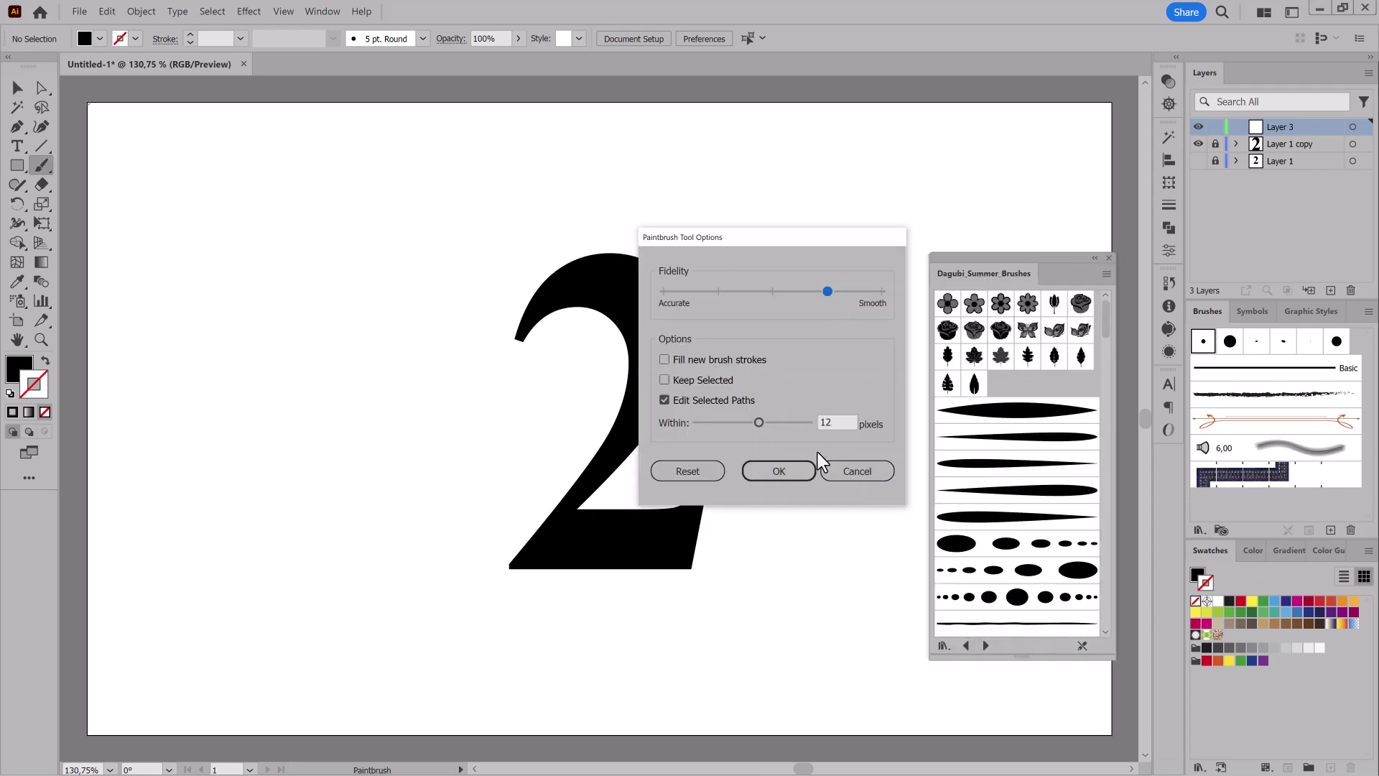
pyautogui.click(779, 466)
pyautogui.click(1034, 491)
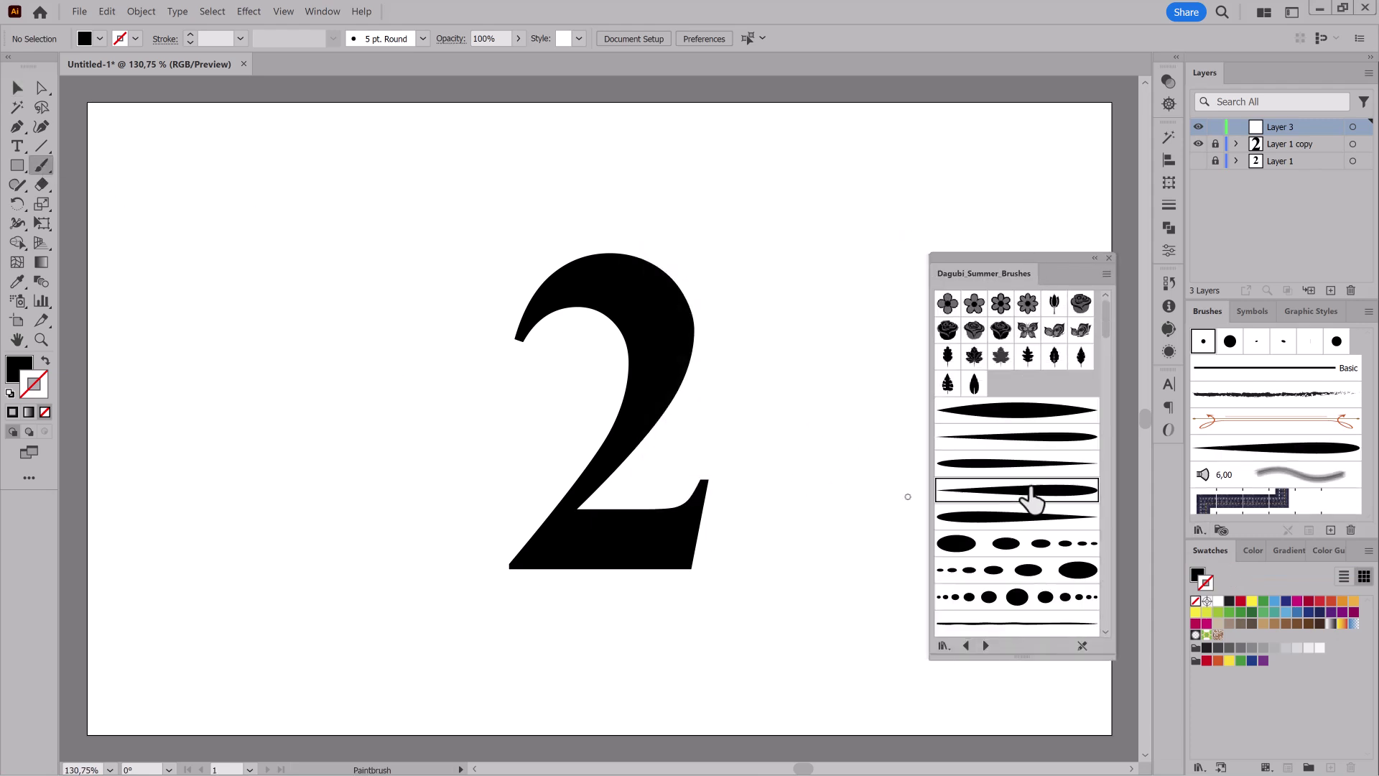
pyautogui.click(1217, 601)
pyautogui.moveTo(642, 431); pyautogui.dragTo(643, 402)
# Paint a white curl and a slightly thicker spiral in the 2's bottom bar.
pyautogui.moveTo(638, 324); pyautogui.dragTo(634, 305)
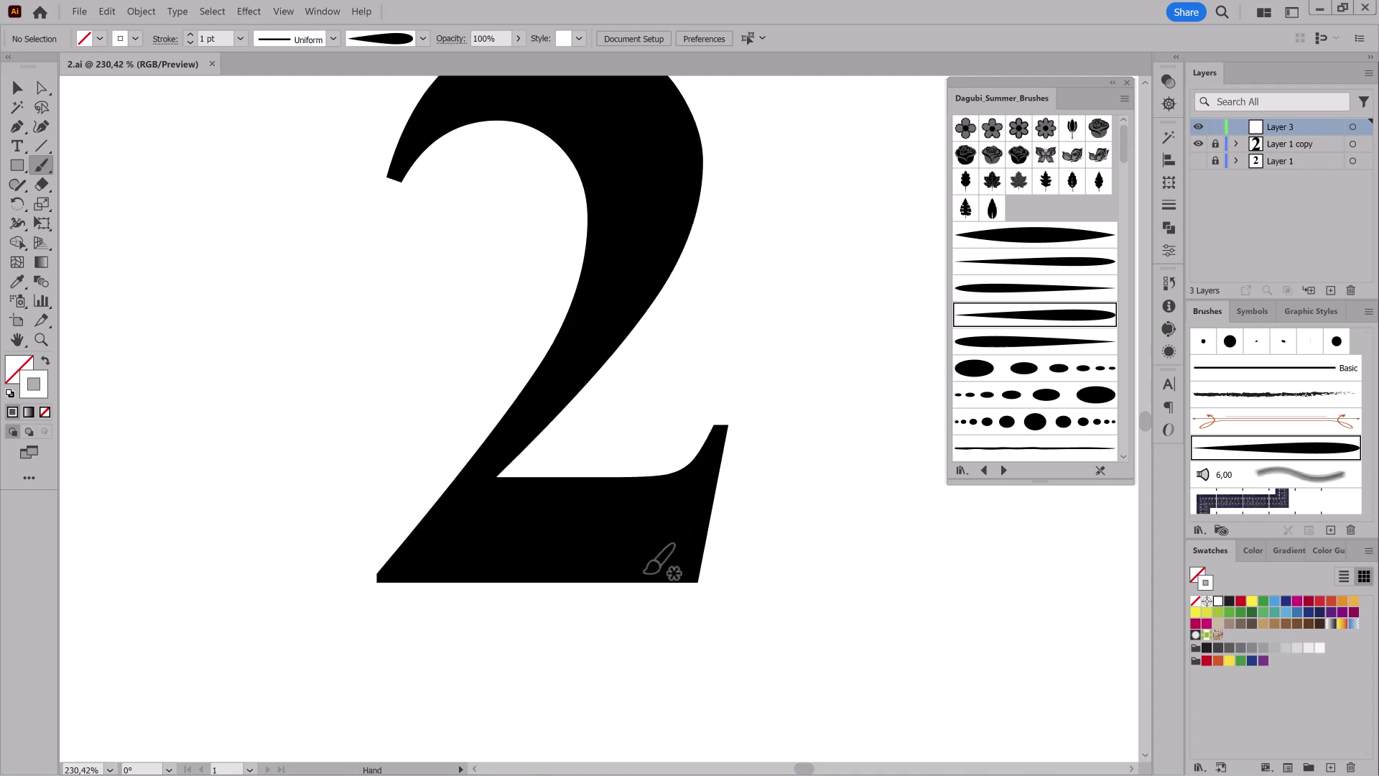
pyautogui.scroll(2, 646, 568)
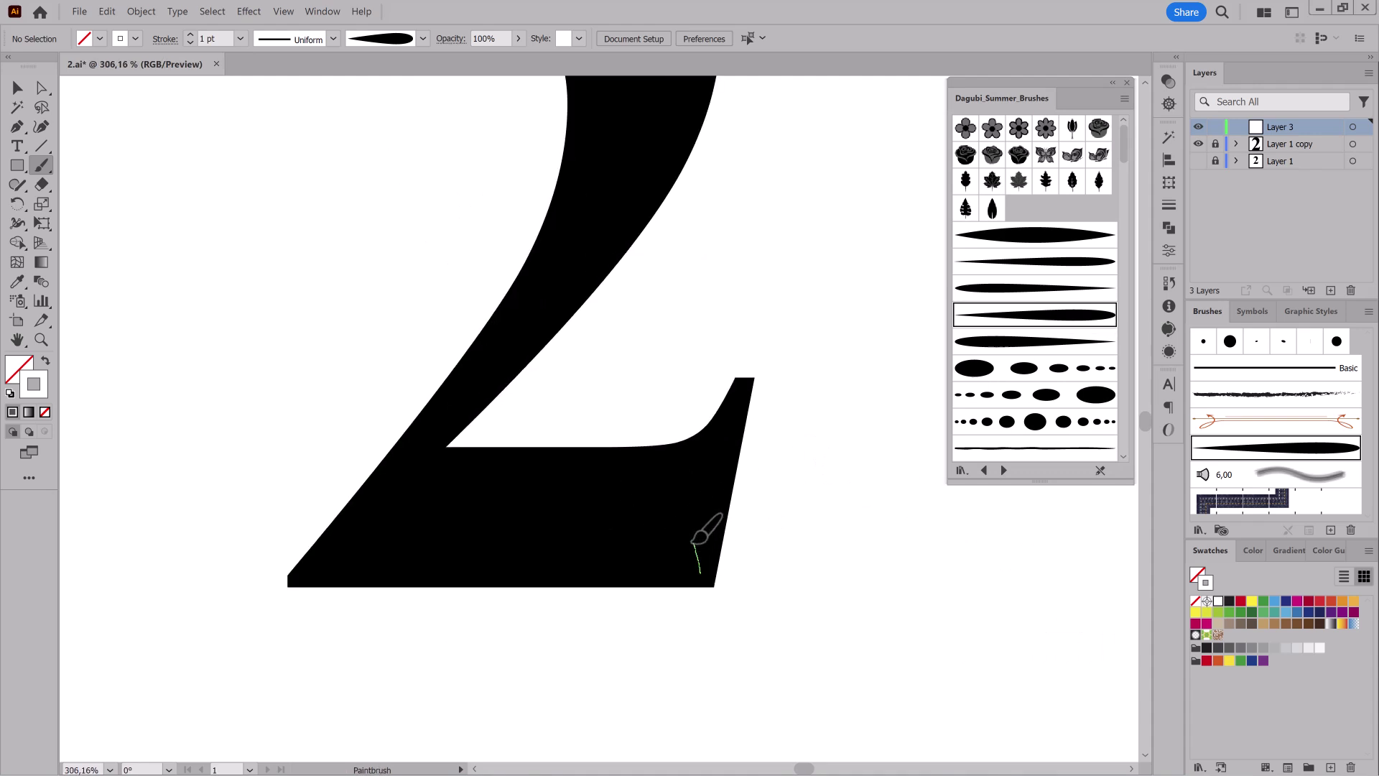
pyautogui.moveTo(626, 534); pyautogui.dragTo(631, 530)
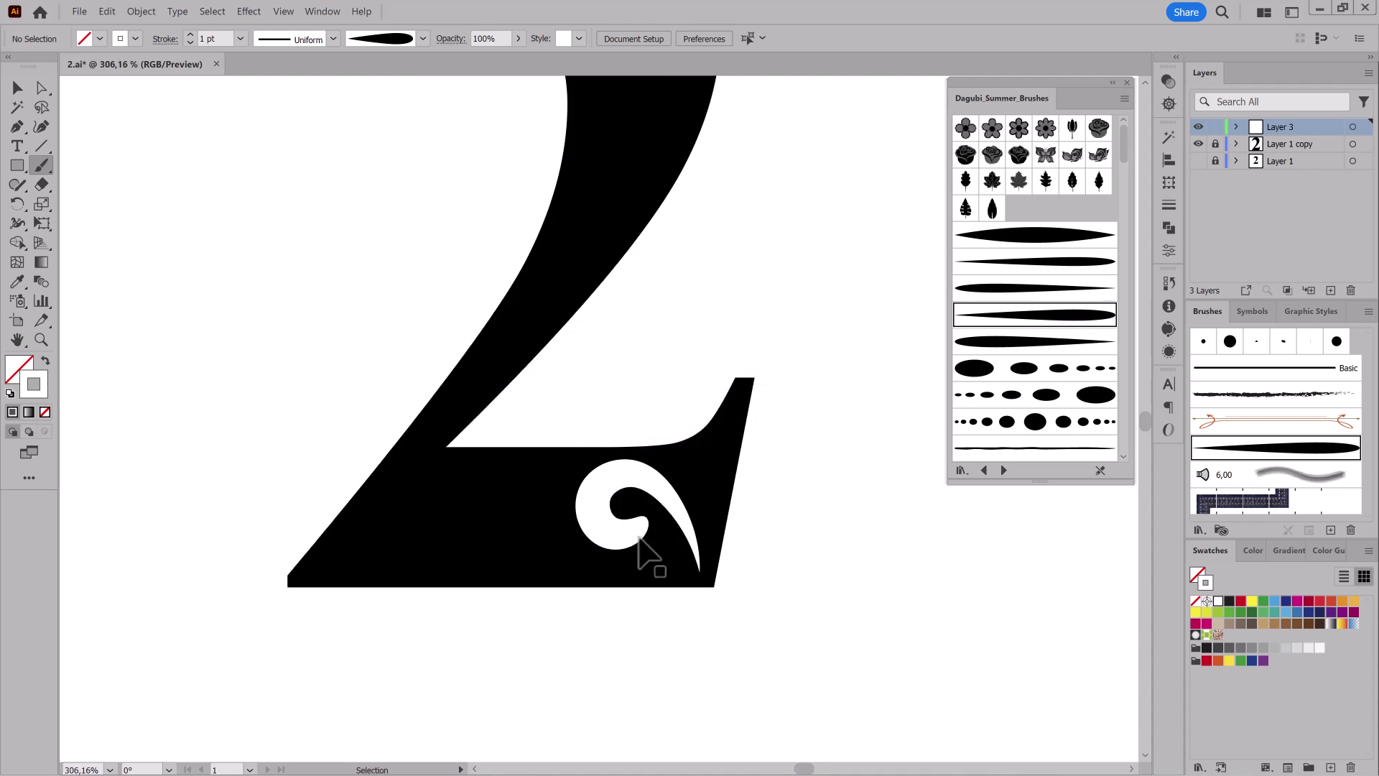
pyautogui.click(190, 34)
pyautogui.hotkey('ctrl', 'shift', 'a')
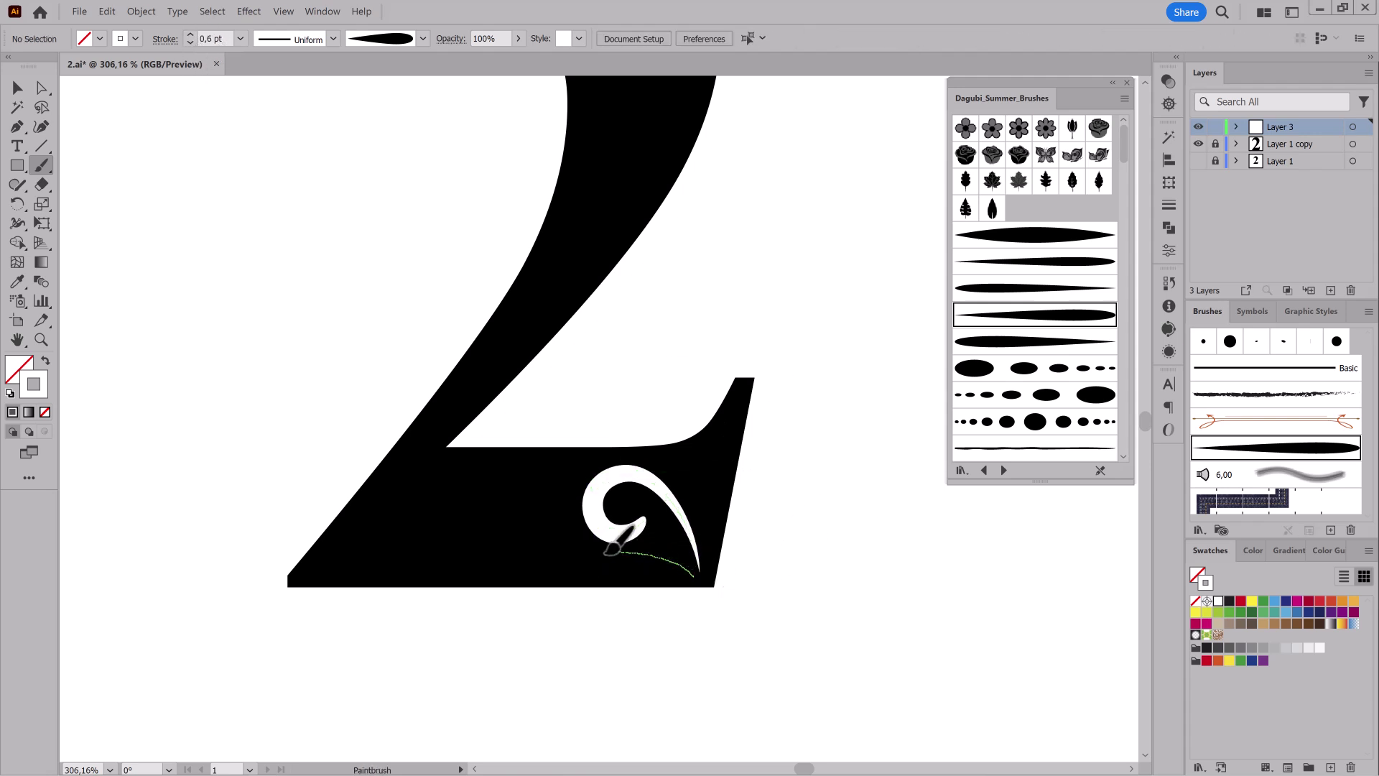
# Replace an unwanted second spiral with a swirl trailing a long tail along the bottom.
pyautogui.moveTo(514, 530); pyautogui.dragTo(520, 533)
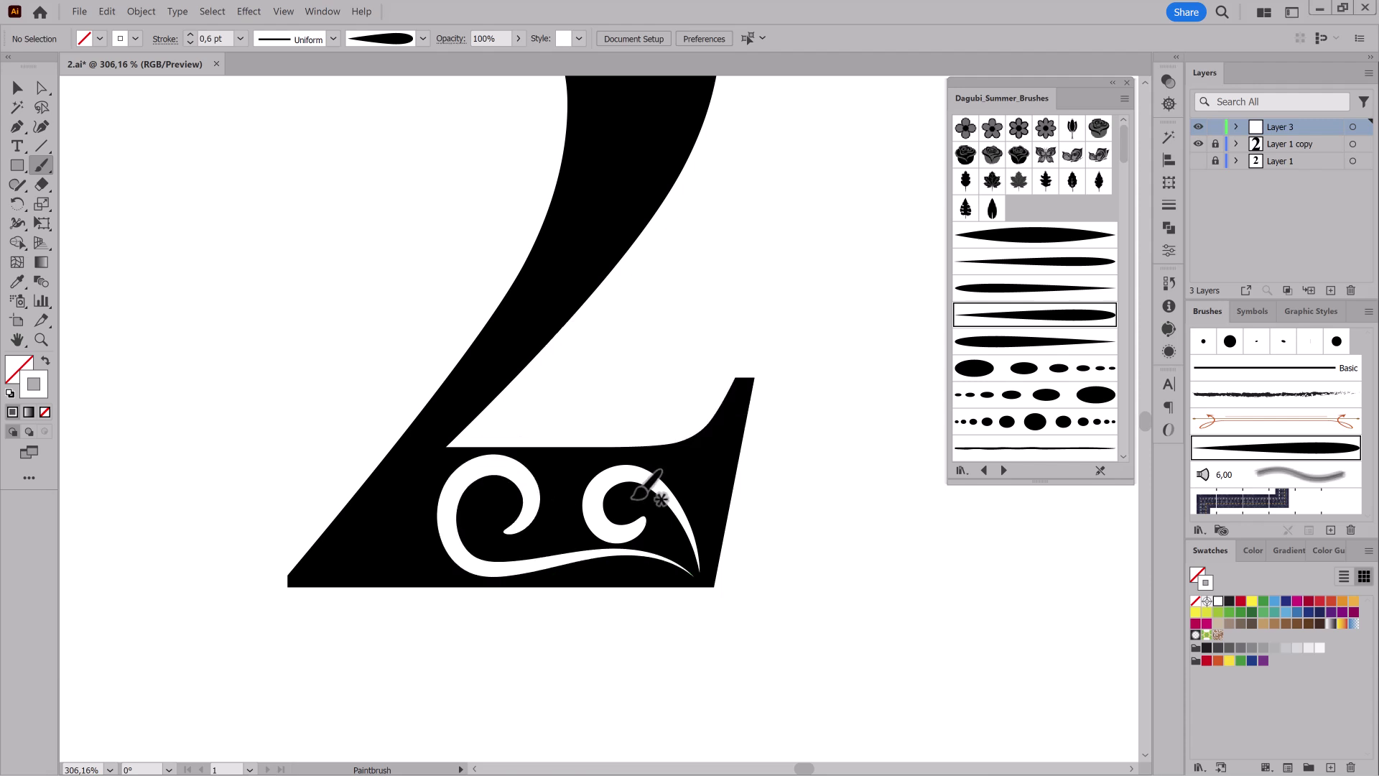
pyautogui.hotkey('ctrl', 'z')
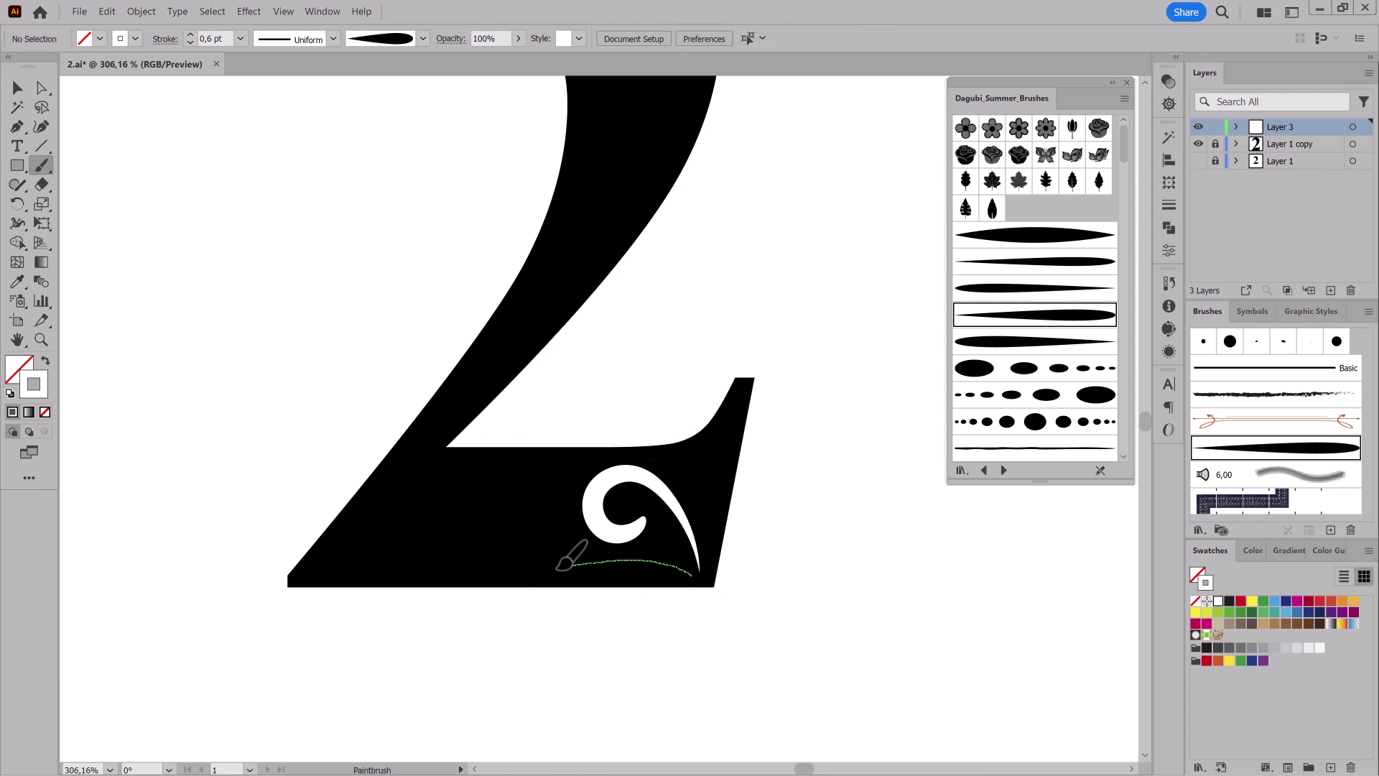
pyautogui.moveTo(518, 472); pyautogui.dragTo(517, 473)
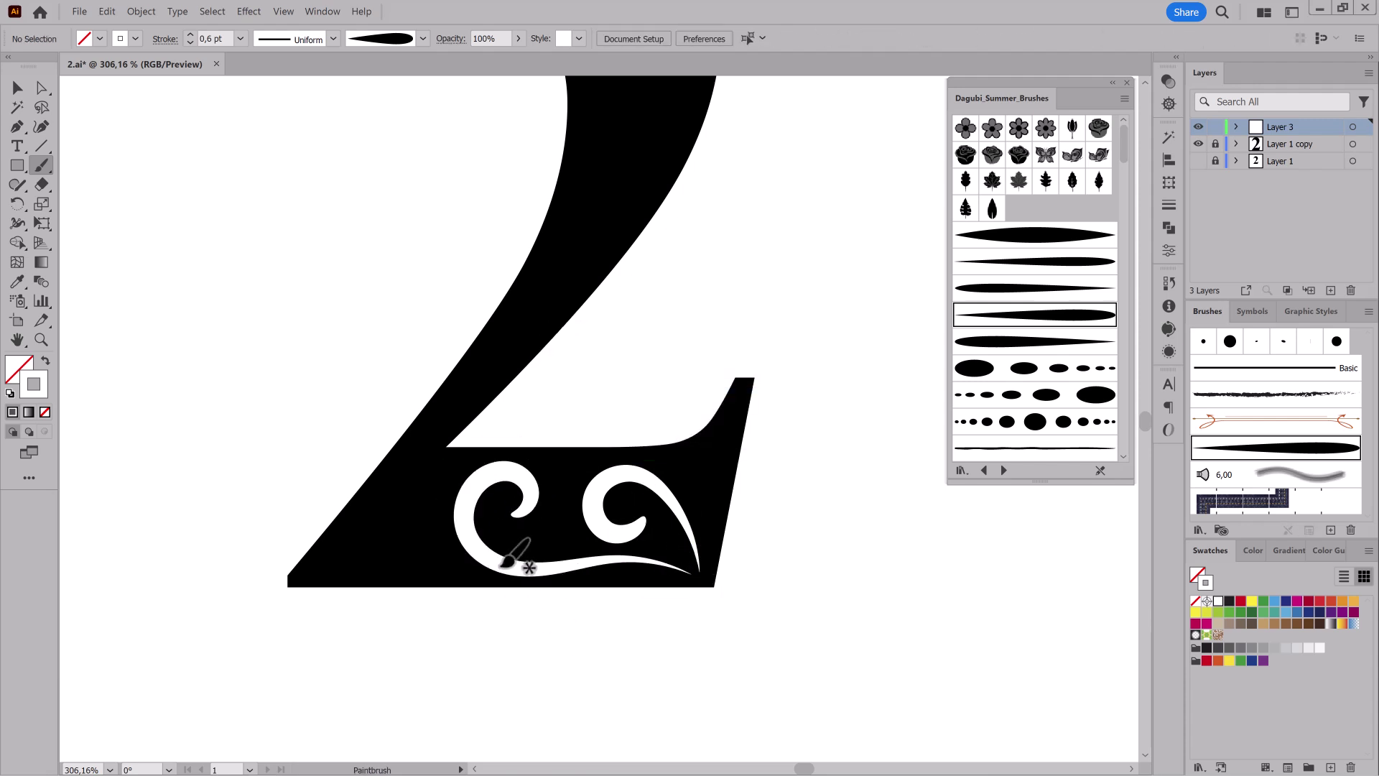
pyautogui.click(41, 223)
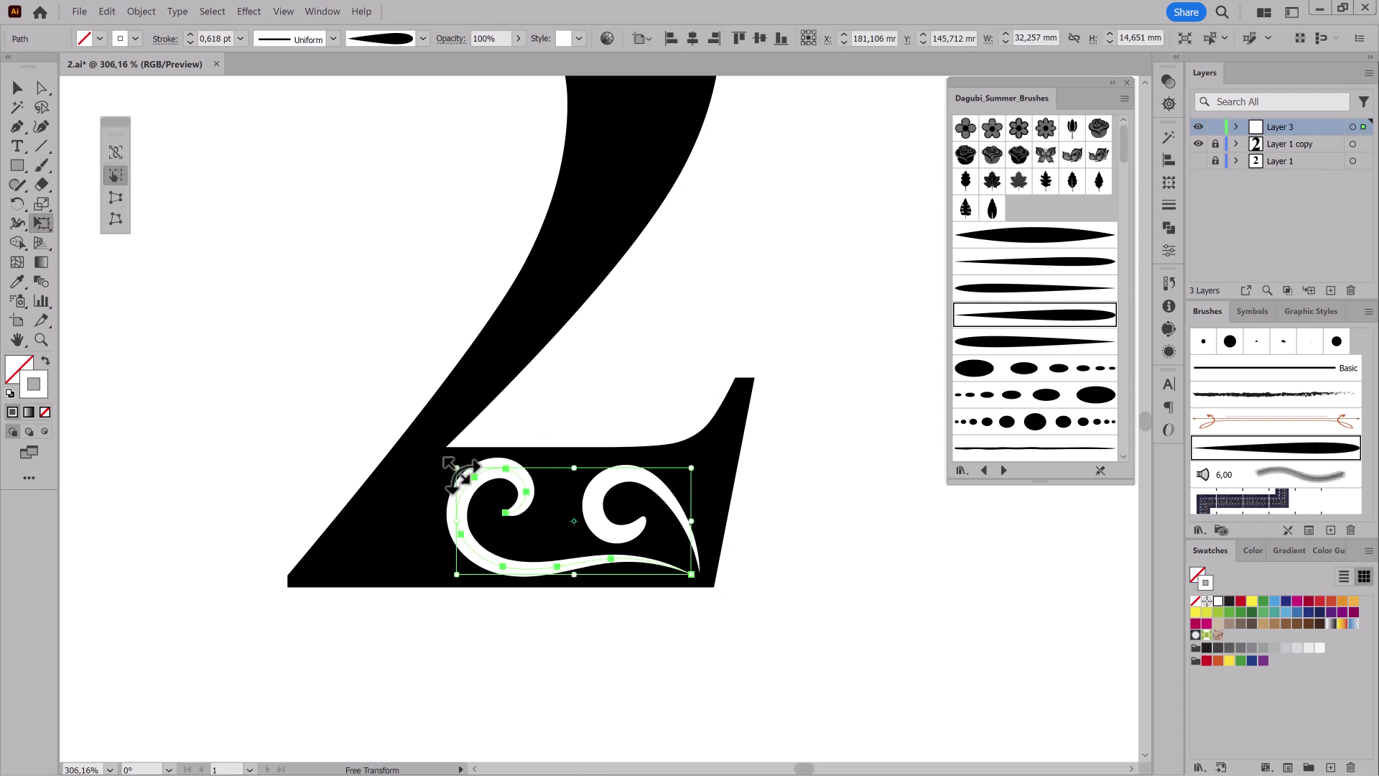
pyautogui.click(857, 603)
pyautogui.press('b')
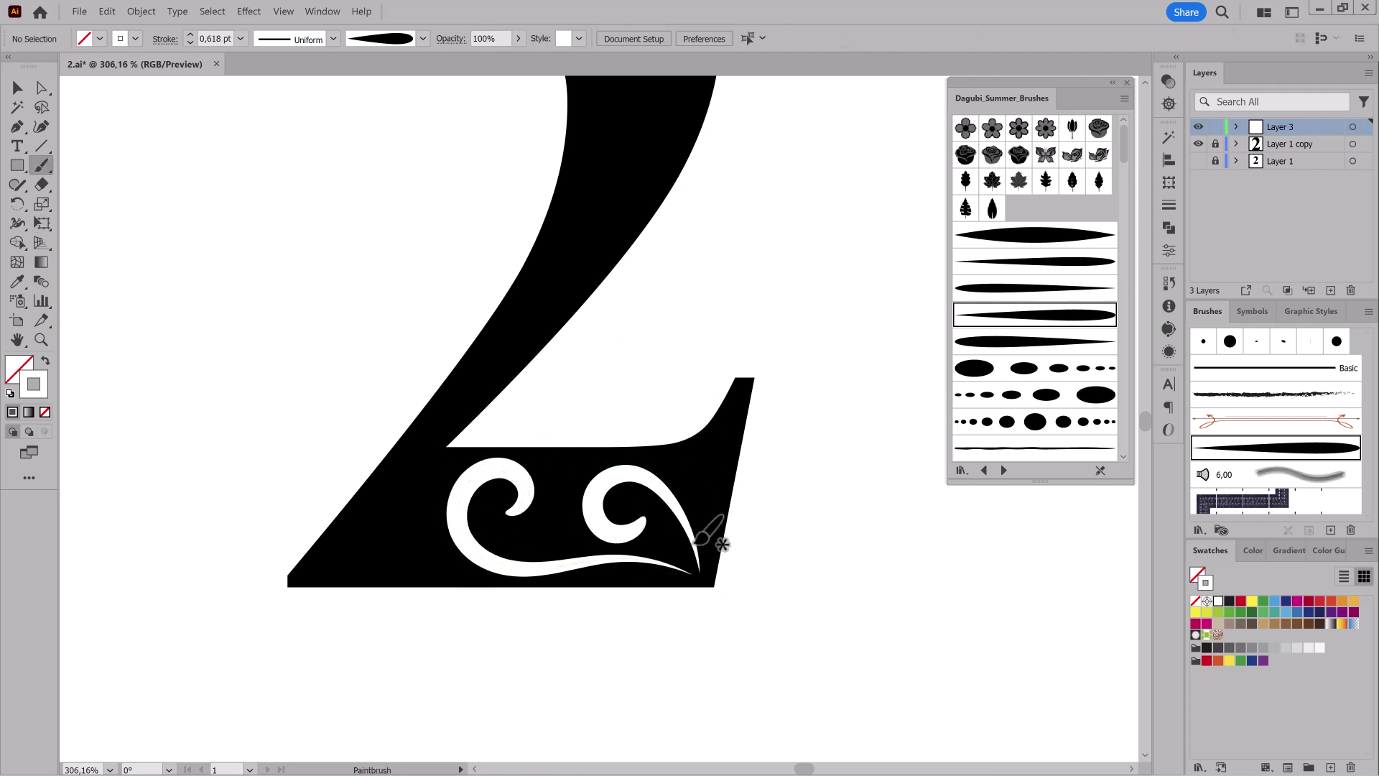
# Add a thin edge stroke, a small white leaf, and two tapered leaf strokes.
pyautogui.moveTo(702, 474); pyautogui.dragTo(714, 459)
pyautogui.keyDown('ctrl'); pyautogui.click(391, 496); pyautogui.keyUp('ctrl')
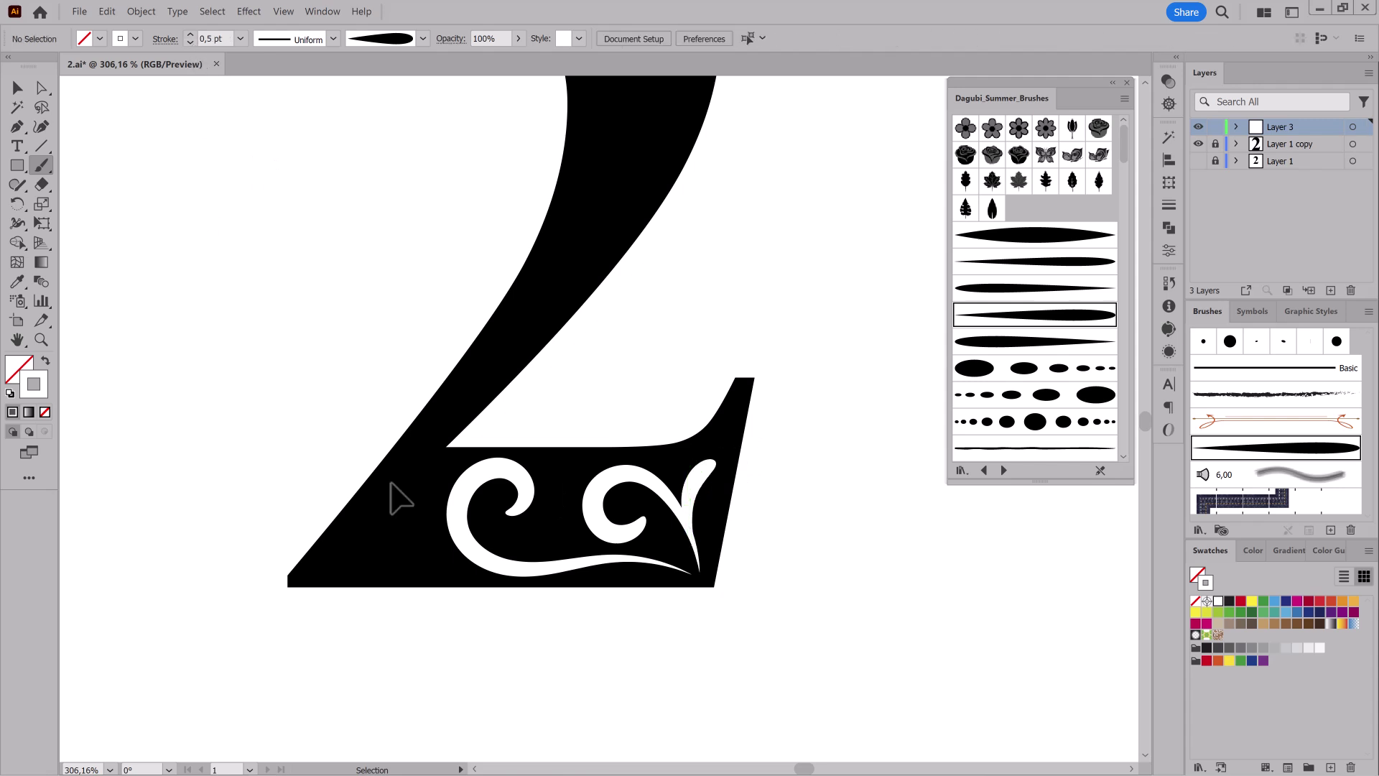
pyautogui.moveTo(672, 540); pyautogui.dragTo(669, 549)
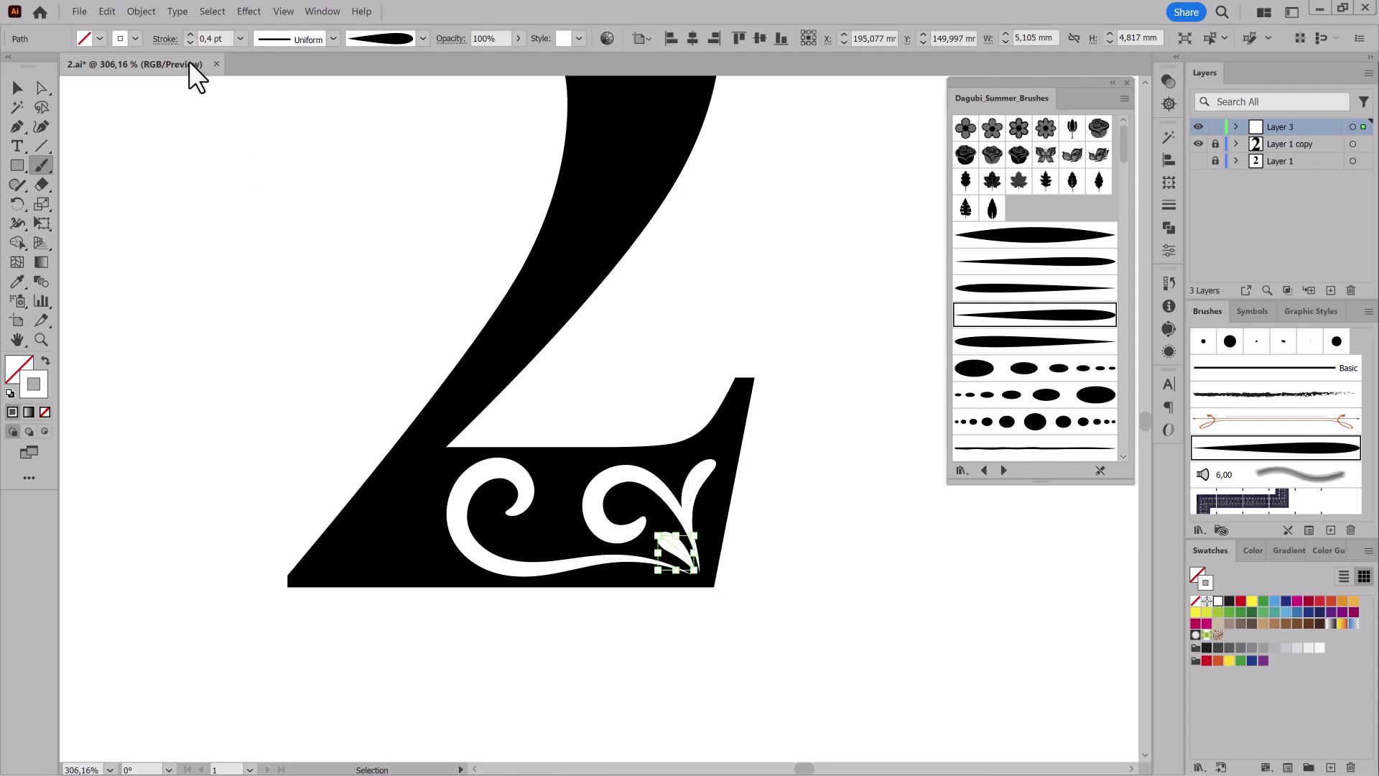
pyautogui.keyDown('ctrl'); pyautogui.click(230, 186); pyautogui.keyUp('ctrl')
pyautogui.moveTo(579, 537); pyautogui.dragTo(565, 480)
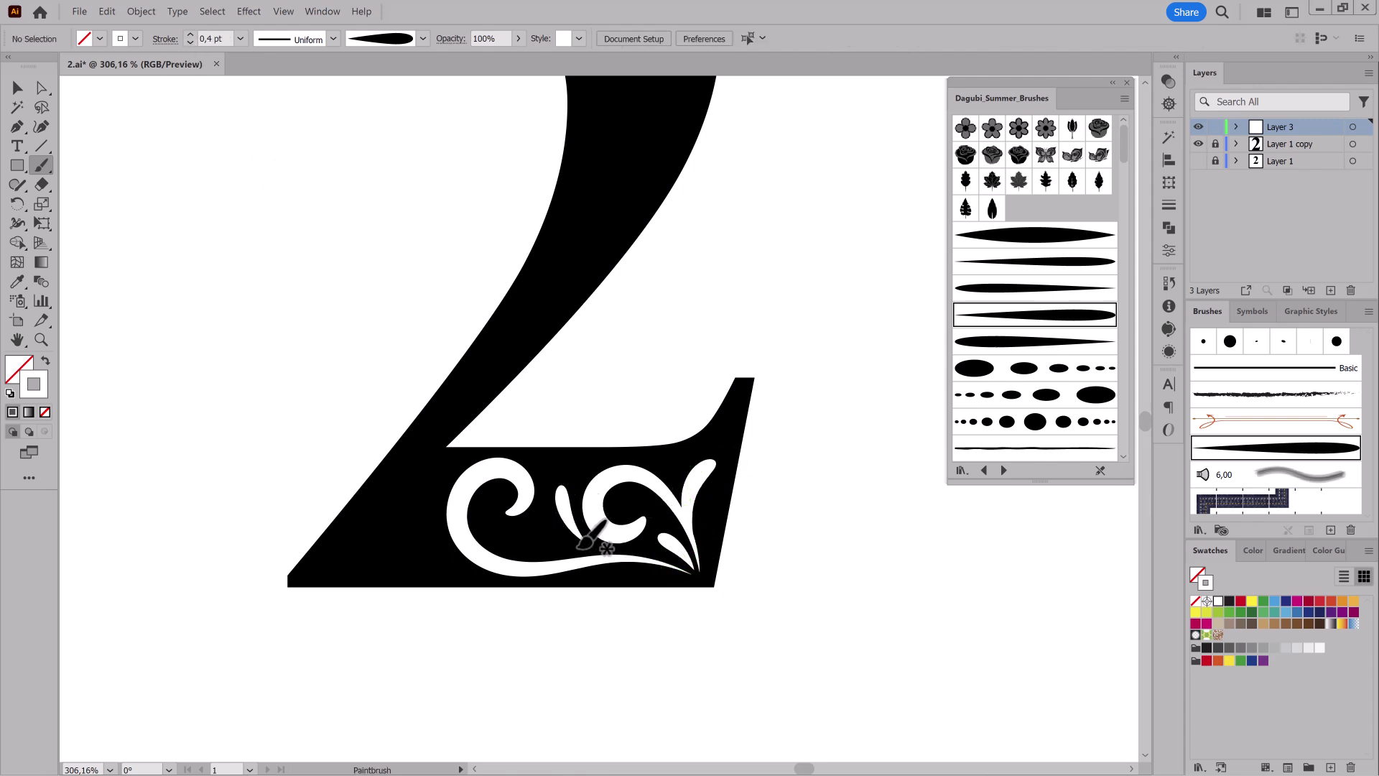
pyautogui.moveTo(527, 538); pyautogui.dragTo(522, 538)
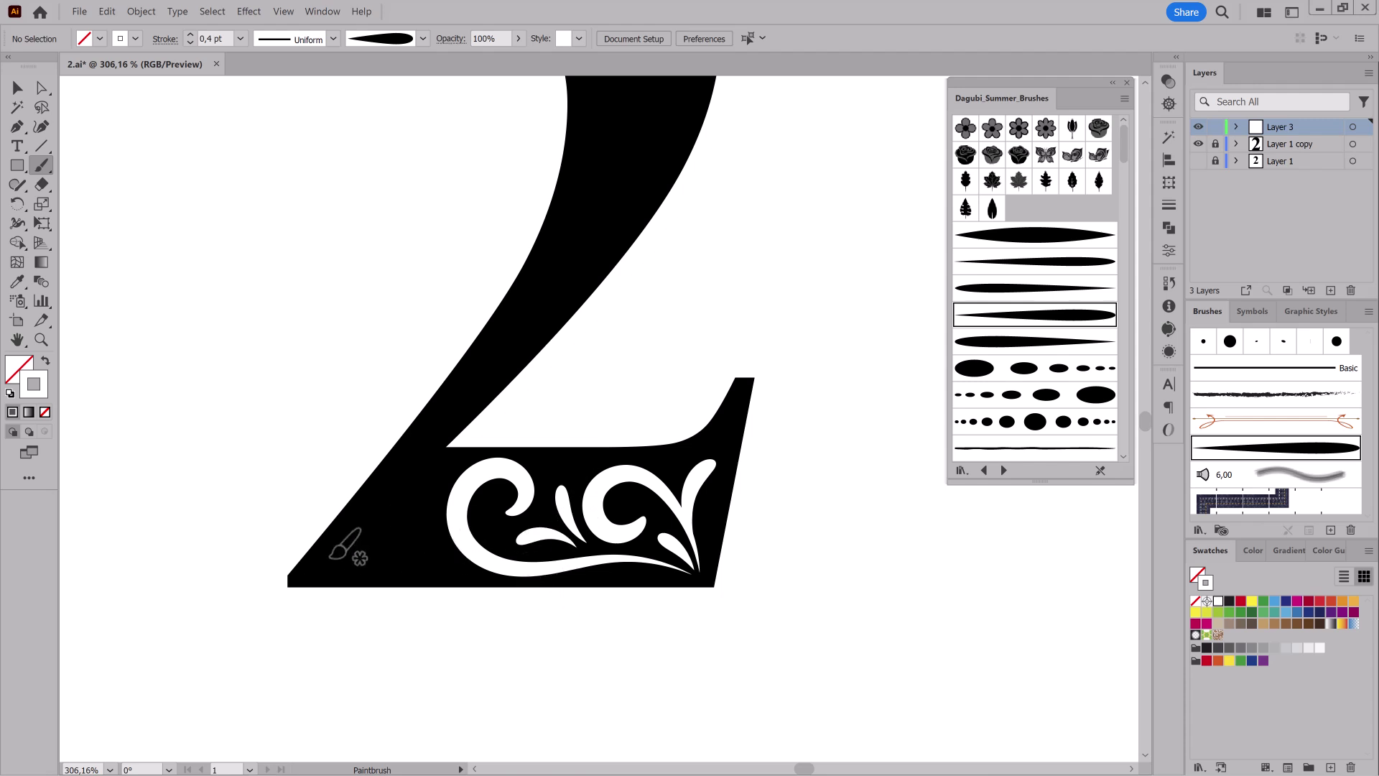
# Redo the bottom-left swirl, add a leaf-shaped swirl beside it, and select the swirl.
pyautogui.moveTo(438, 564); pyautogui.dragTo(439, 557)
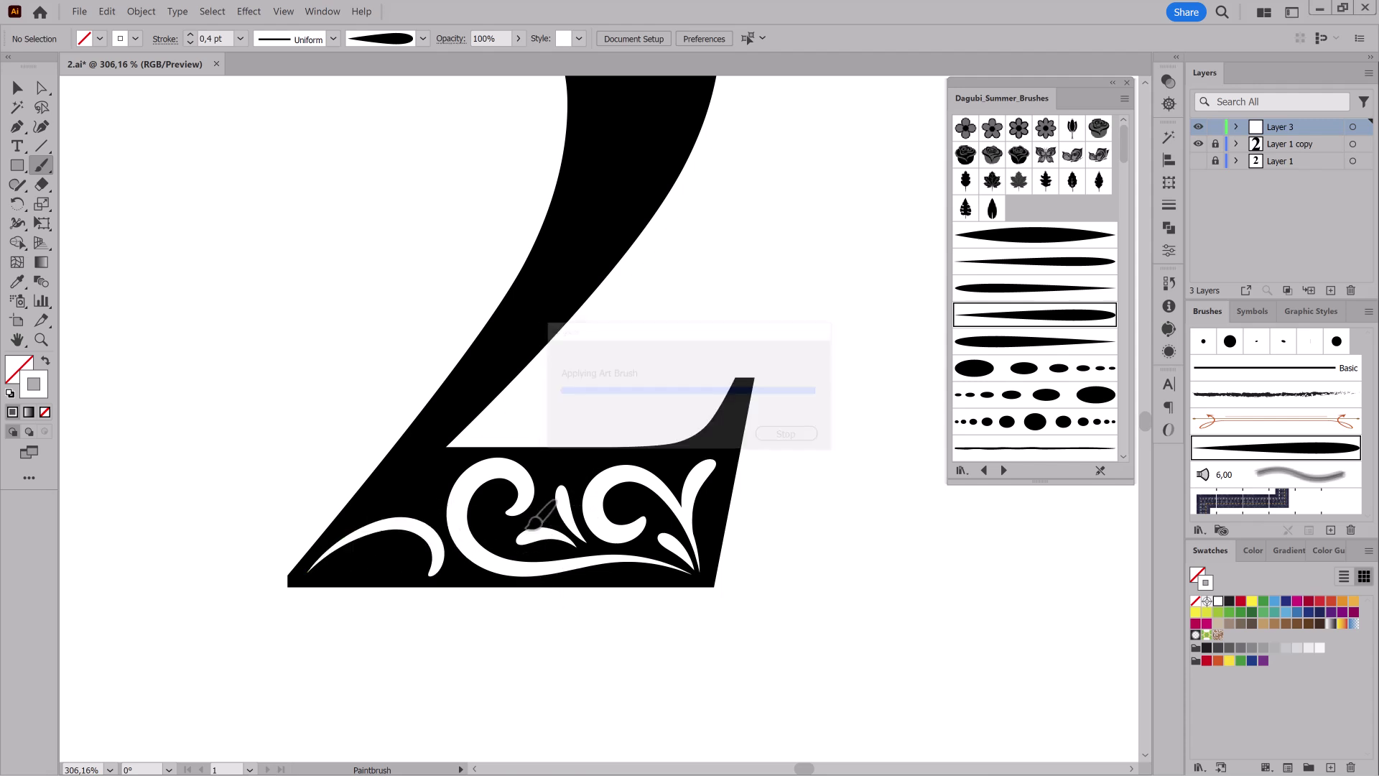
pyautogui.click(108, 13)
pyautogui.click(130, 28)
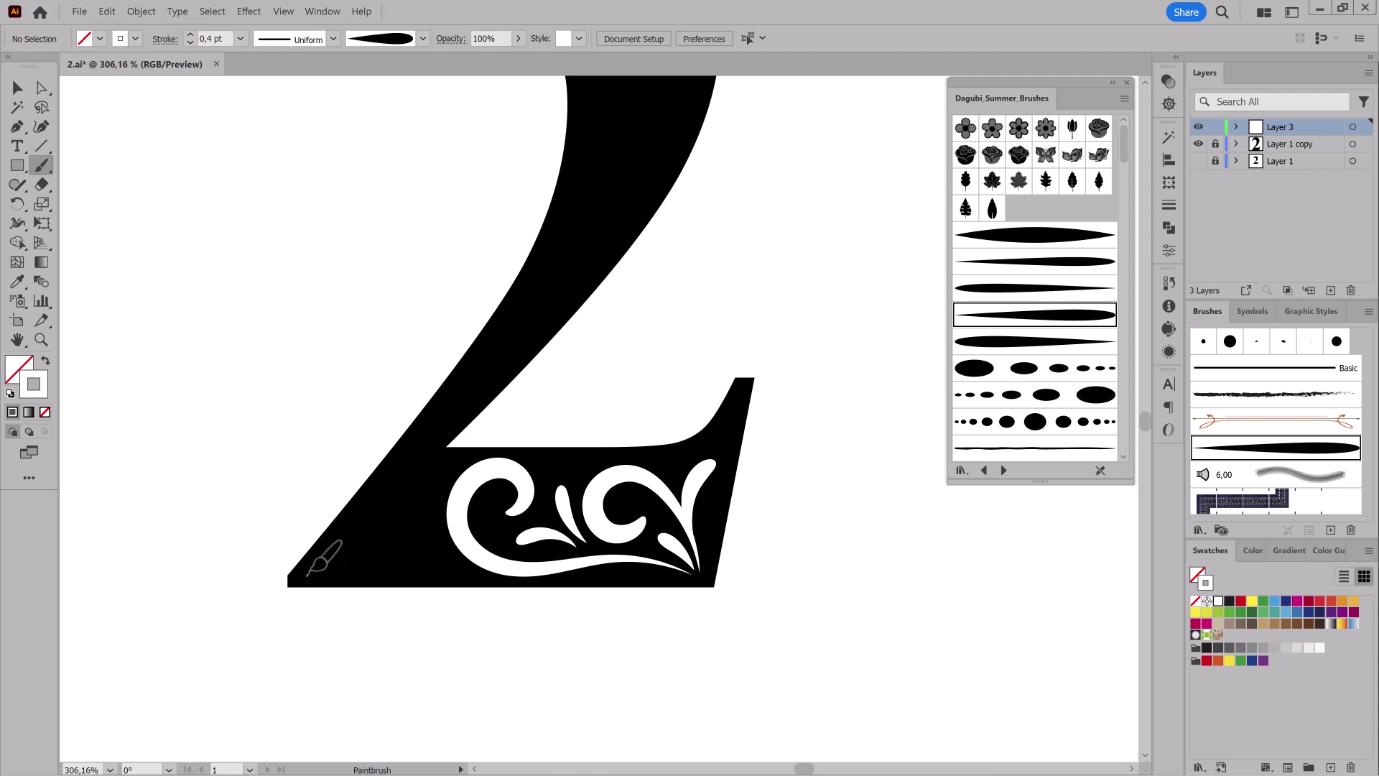
pyautogui.moveTo(388, 559); pyautogui.dragTo(392, 557)
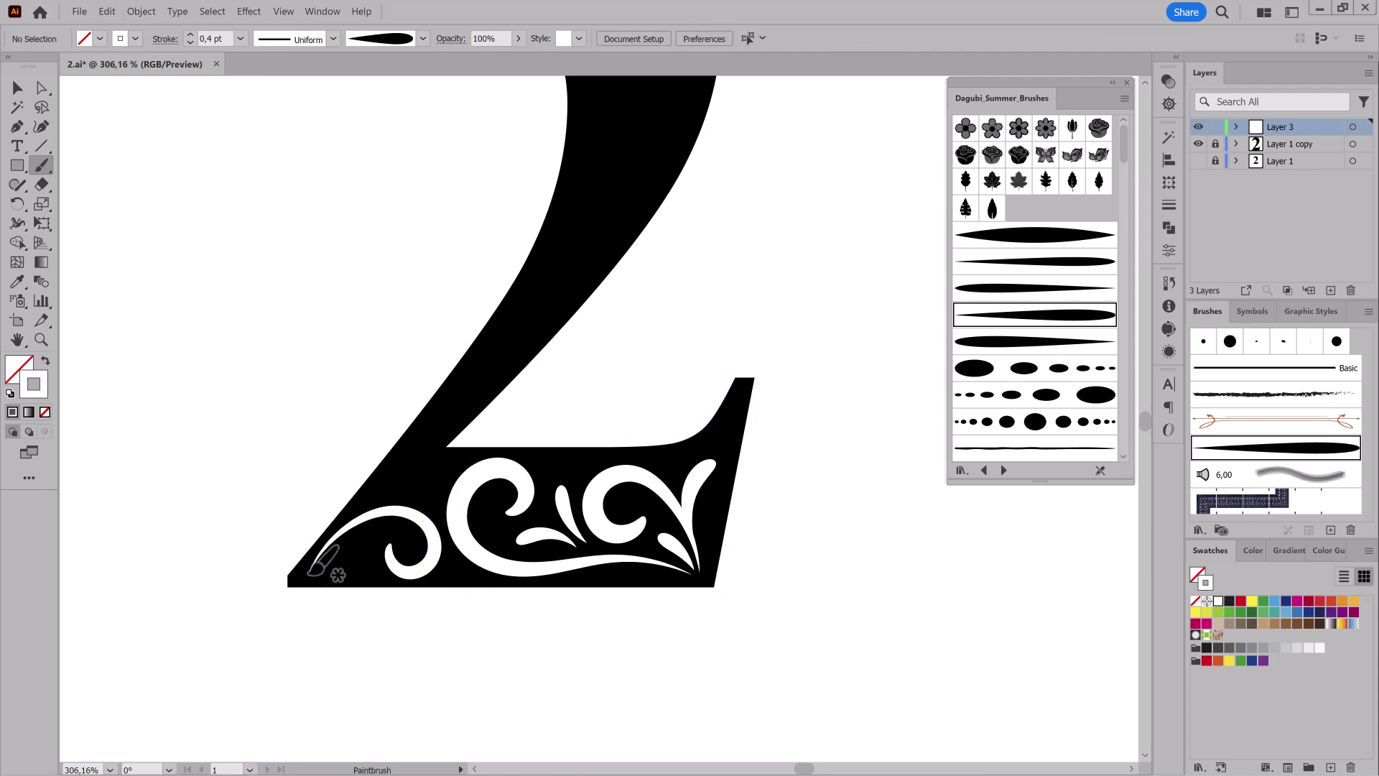
pyautogui.moveTo(340, 553); pyautogui.dragTo(381, 585)
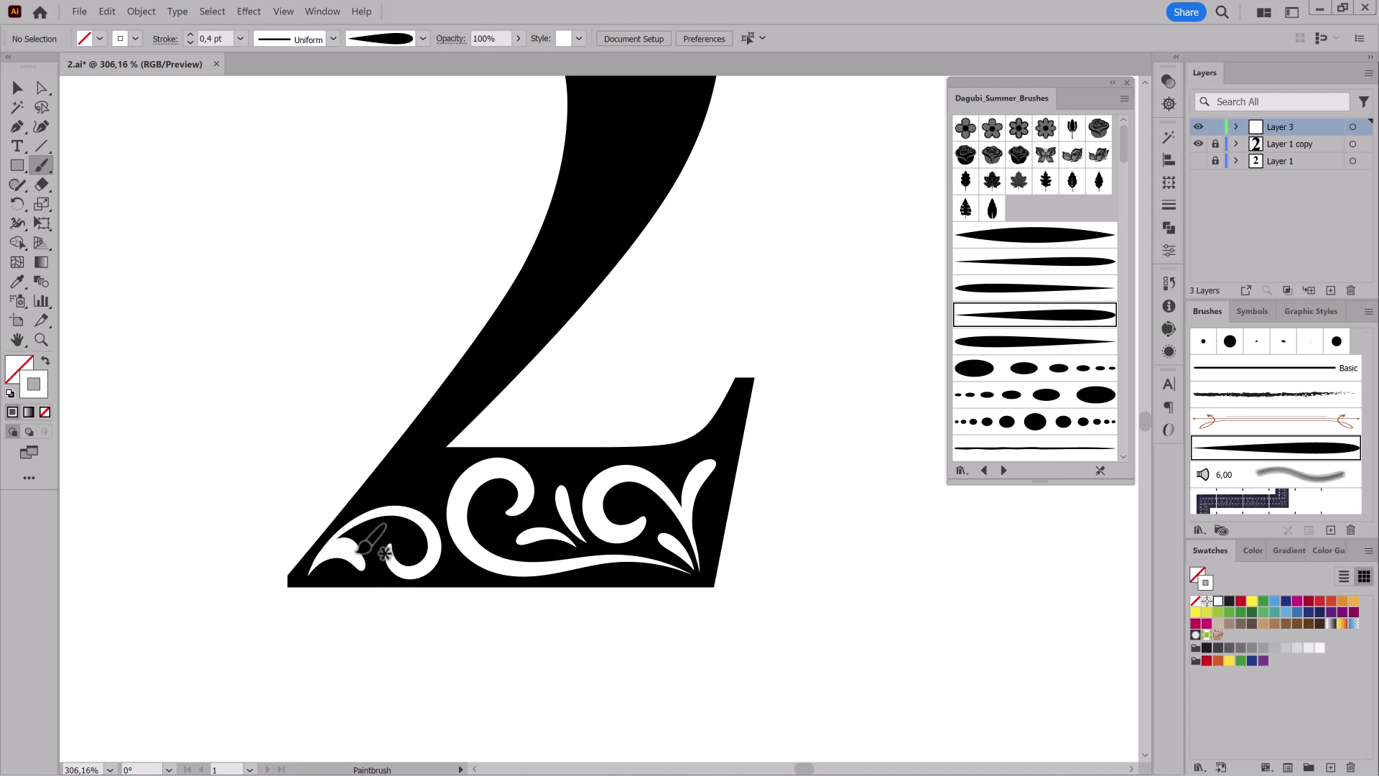
pyautogui.scroll(5, 374, 543)
pyautogui.press('v')
pyautogui.click(515, 463)
# Rotate, nudge and reshape the selected white curl in the base.
pyautogui.moveTo(585, 554); pyautogui.dragTo(581, 554)
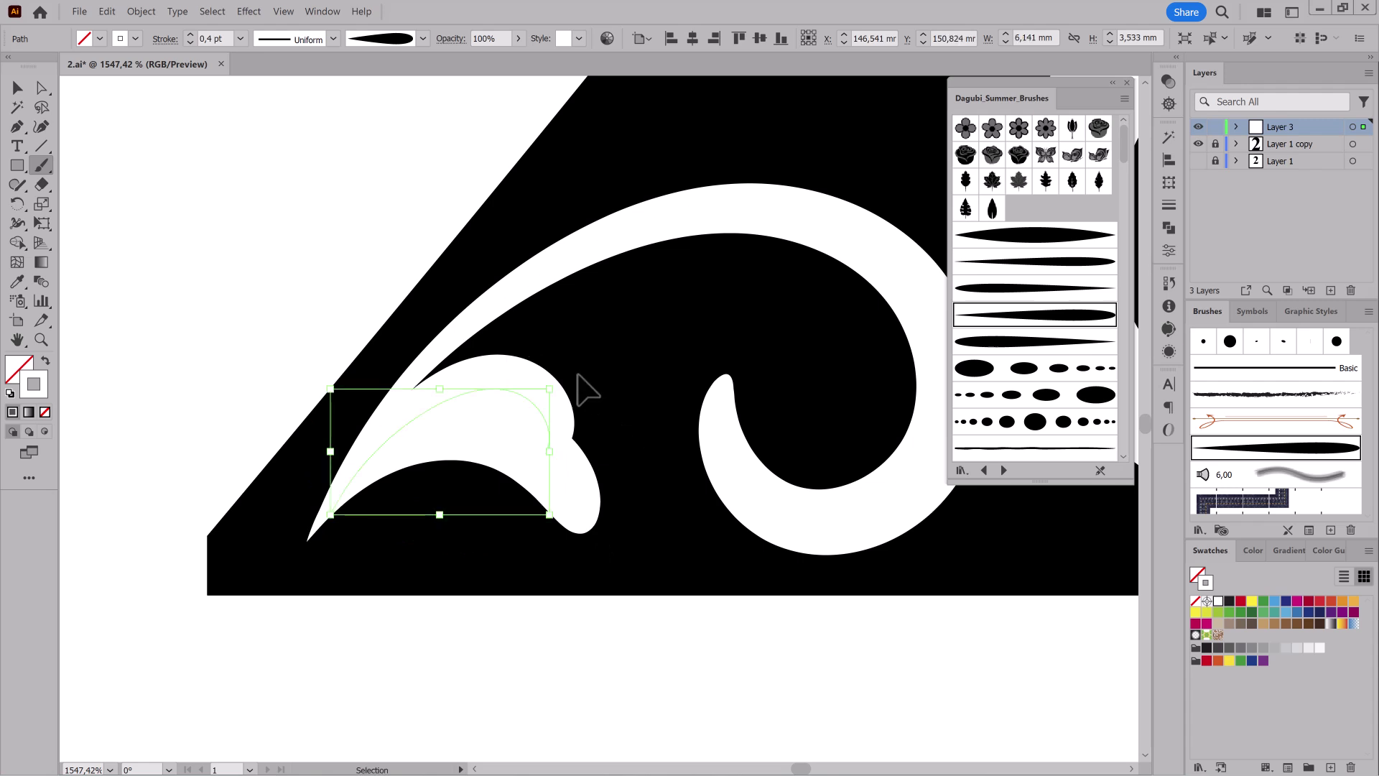
pyautogui.moveTo(557, 403); pyautogui.dragTo(570, 401)
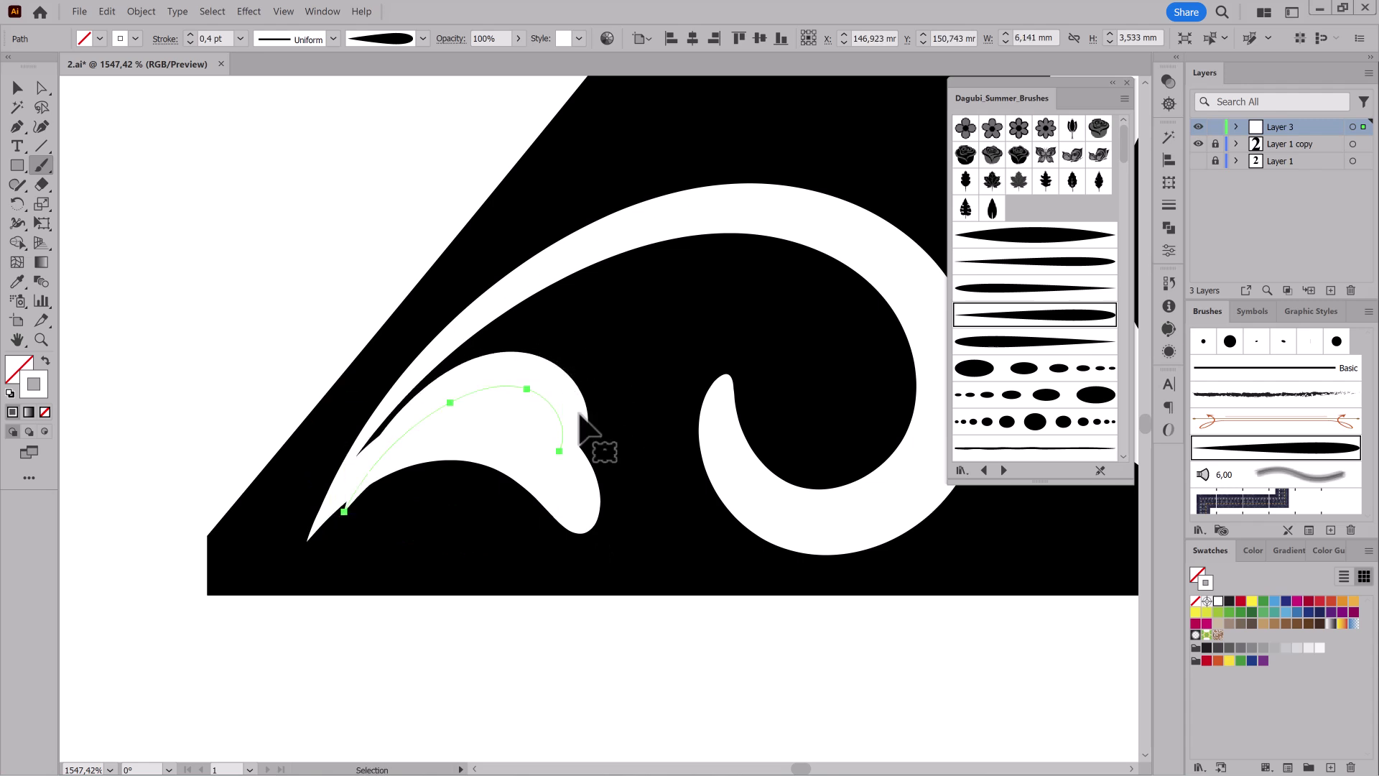
pyautogui.moveTo(580, 414); pyautogui.dragTo(557, 420)
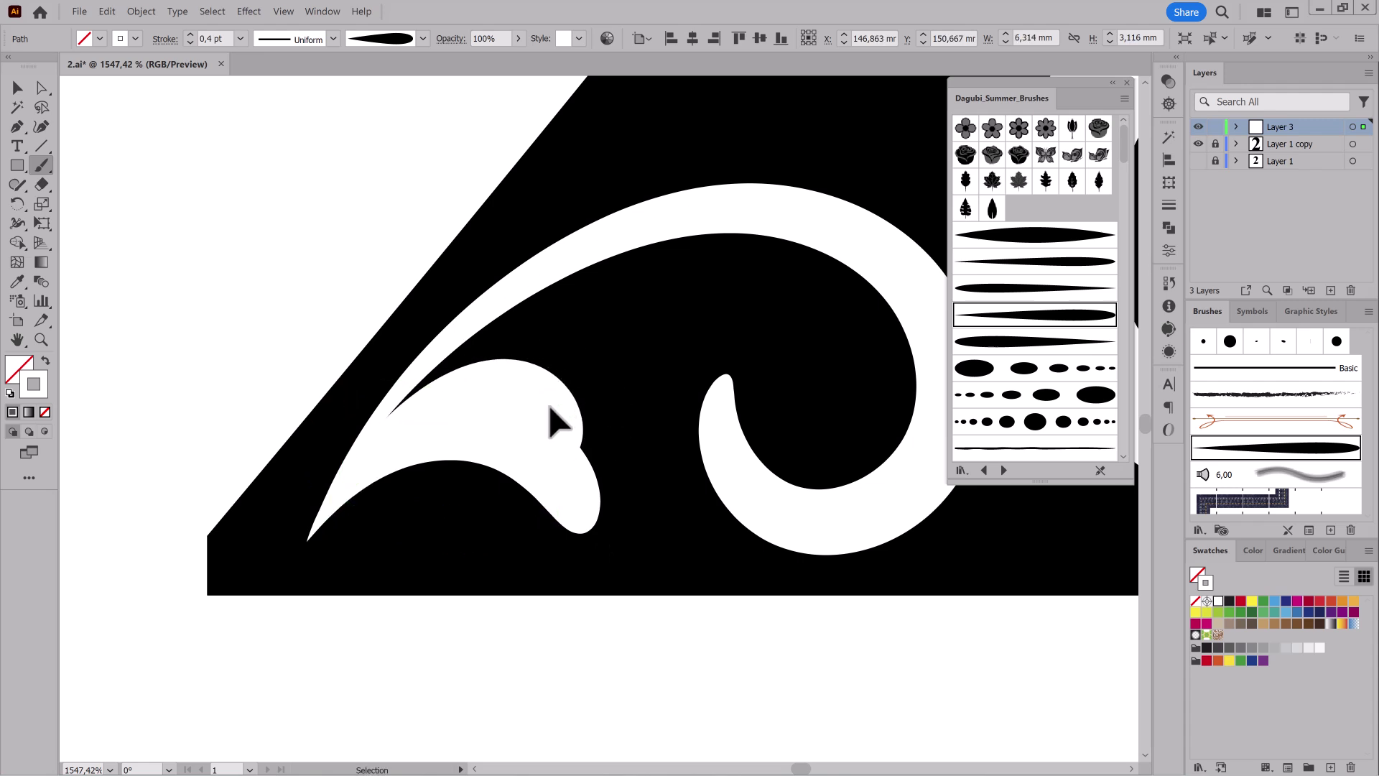
pyautogui.scroll(-5, 594, 508)
pyautogui.click(672, 499)
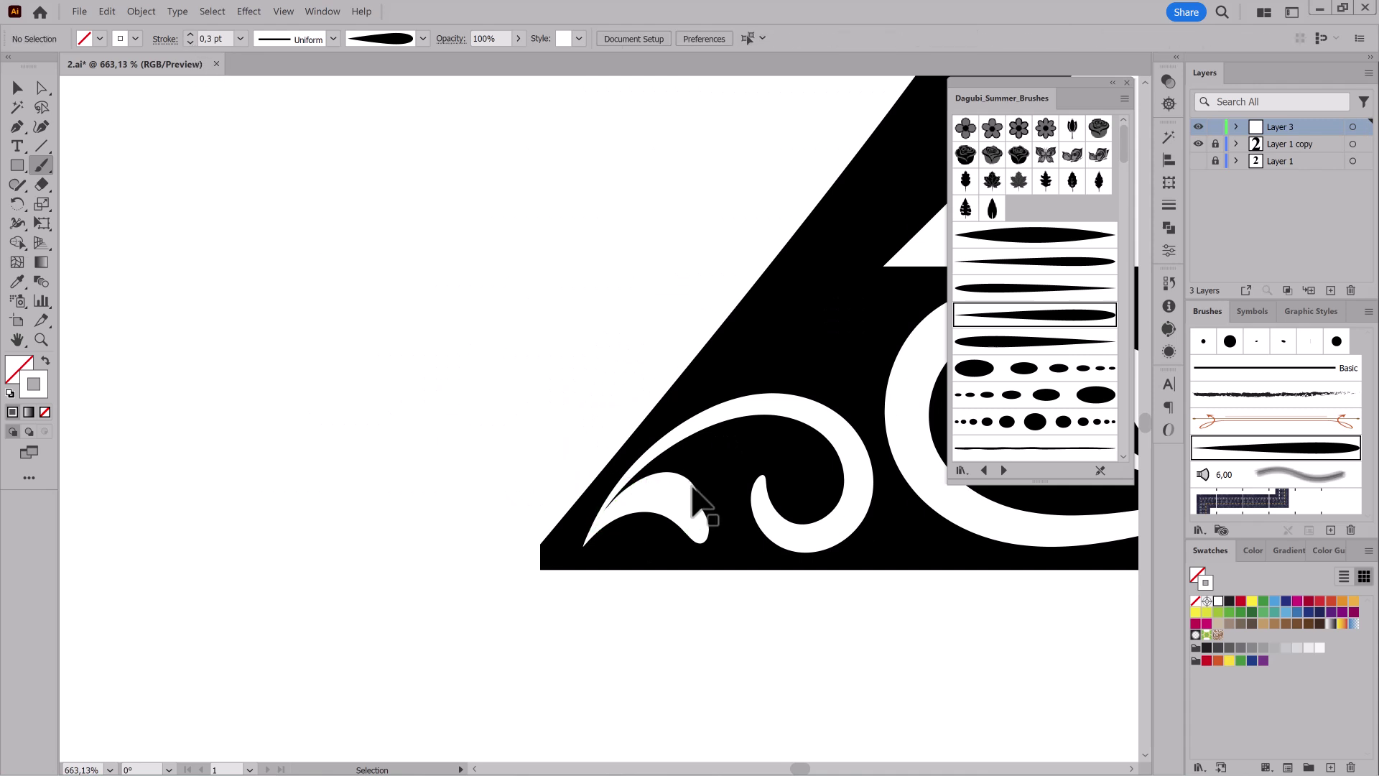
pyautogui.scroll(2, 697, 481)
pyautogui.scroll(-2, 704, 503)
pyautogui.scroll(2, 697, 467)
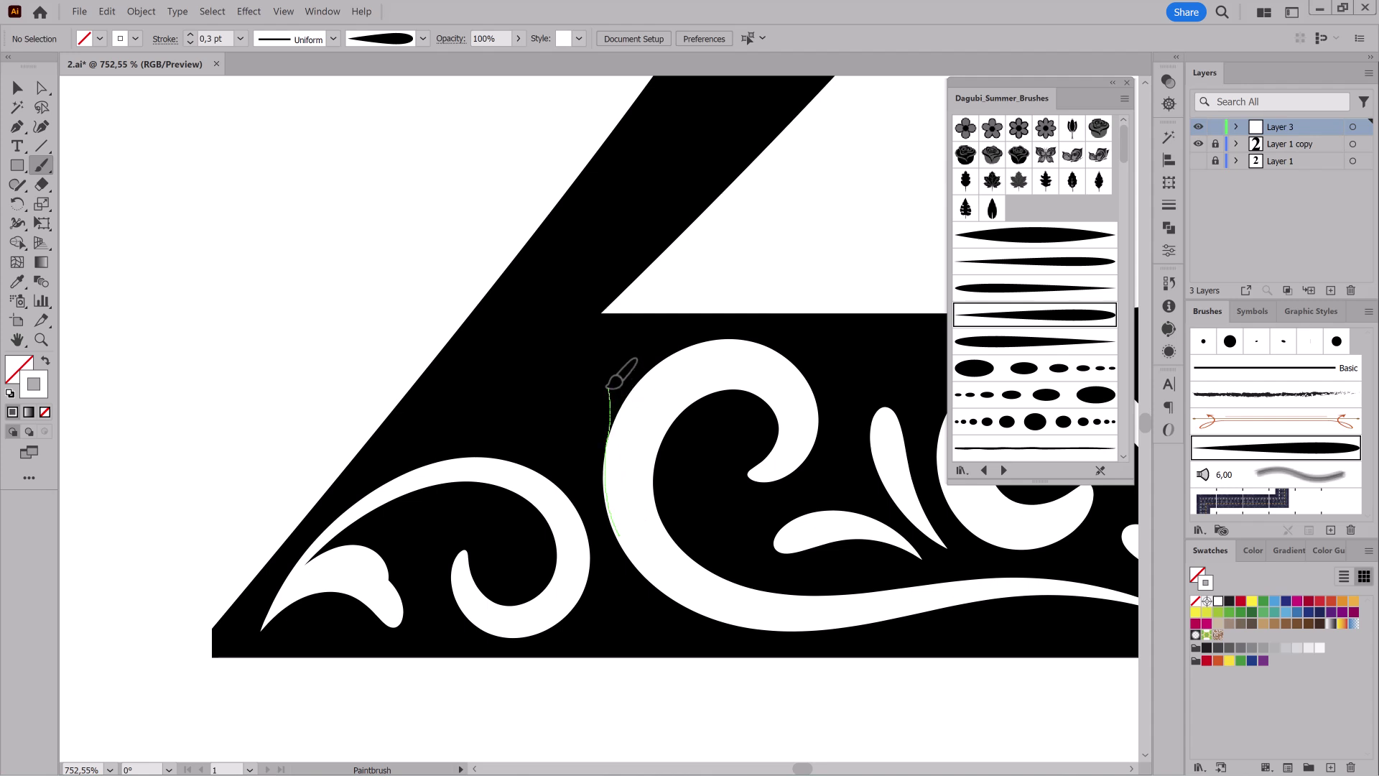
# Paint a white swirl, a teardrop flourish and another flourish at the base's left end.
pyautogui.moveTo(533, 353); pyautogui.dragTo(532, 355)
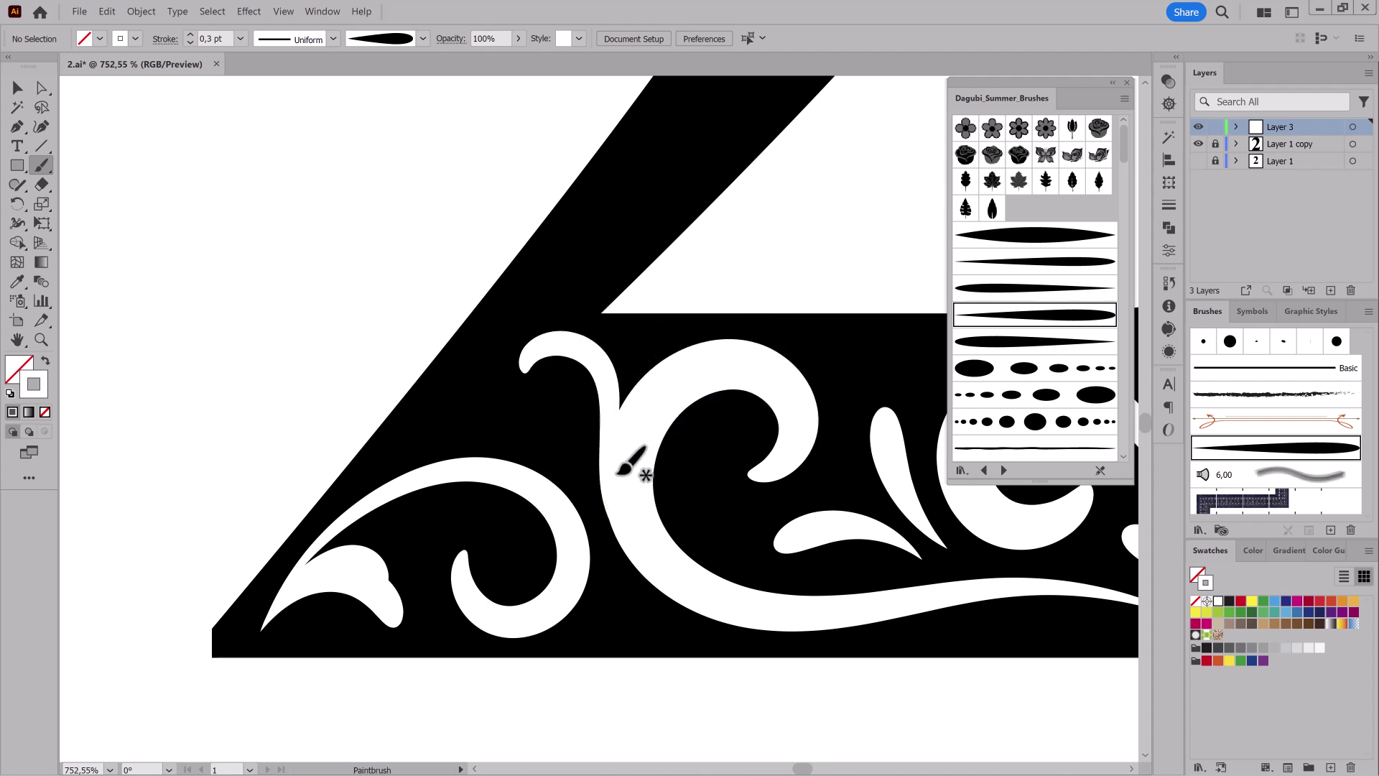
pyautogui.hotkey('ctrl', 'z')
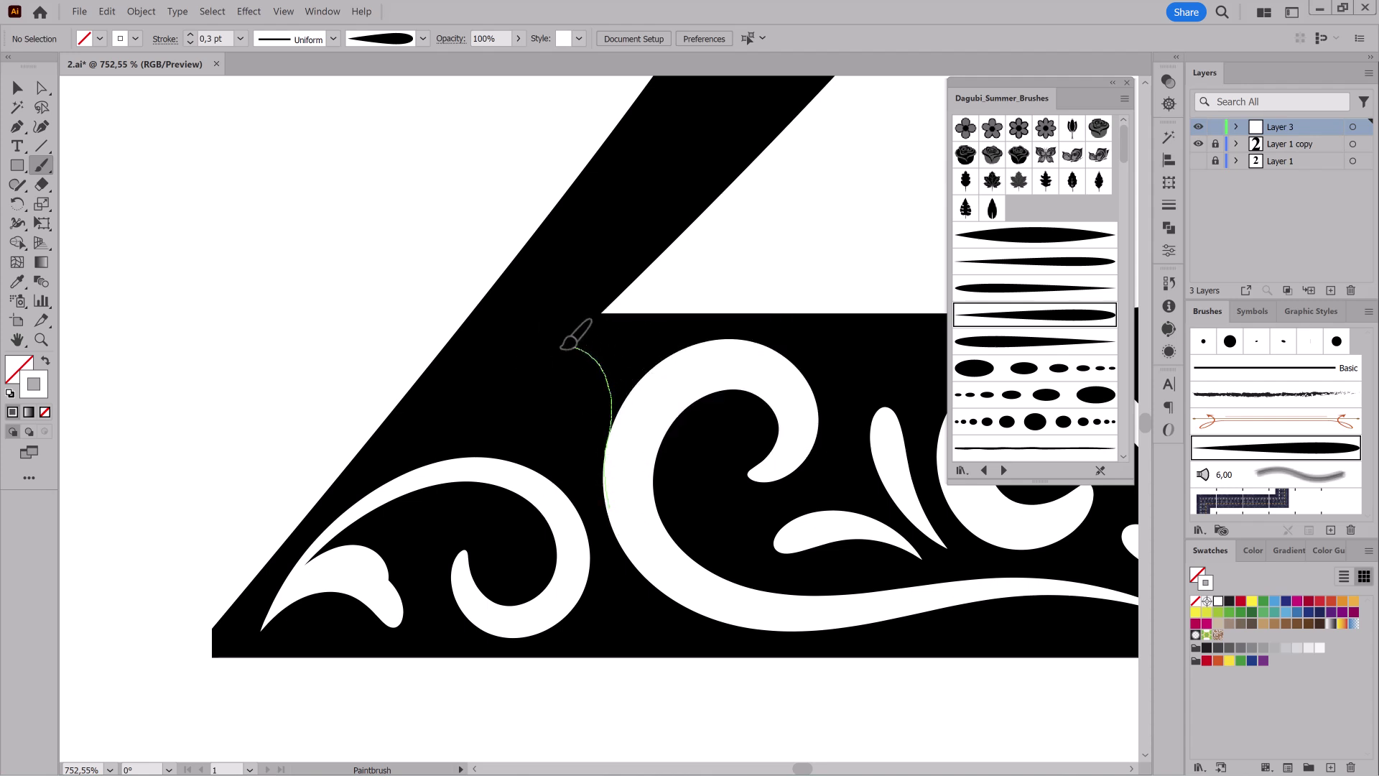
pyautogui.moveTo(536, 402); pyautogui.dragTo(534, 401)
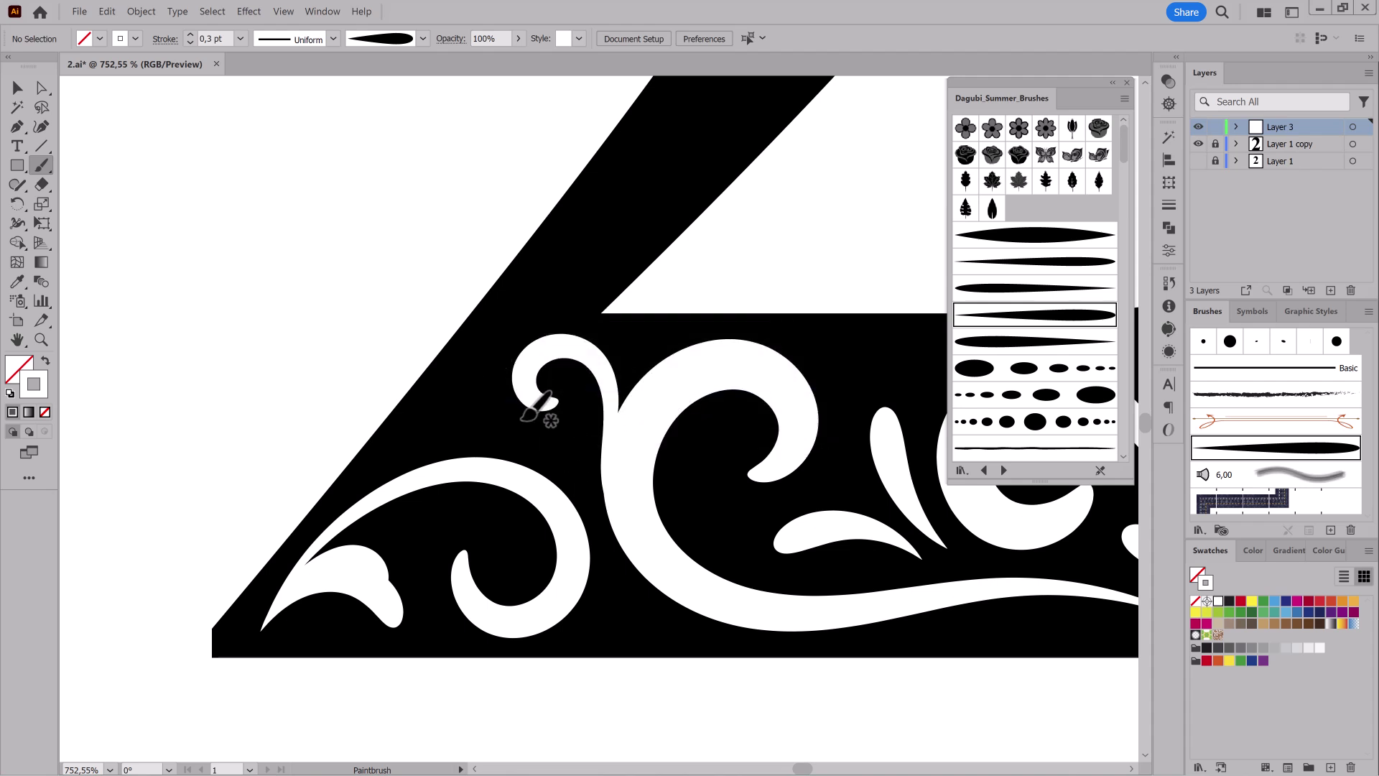
pyautogui.moveTo(468, 355); pyautogui.dragTo(466, 357)
pyautogui.moveTo(459, 429); pyautogui.dragTo(394, 423)
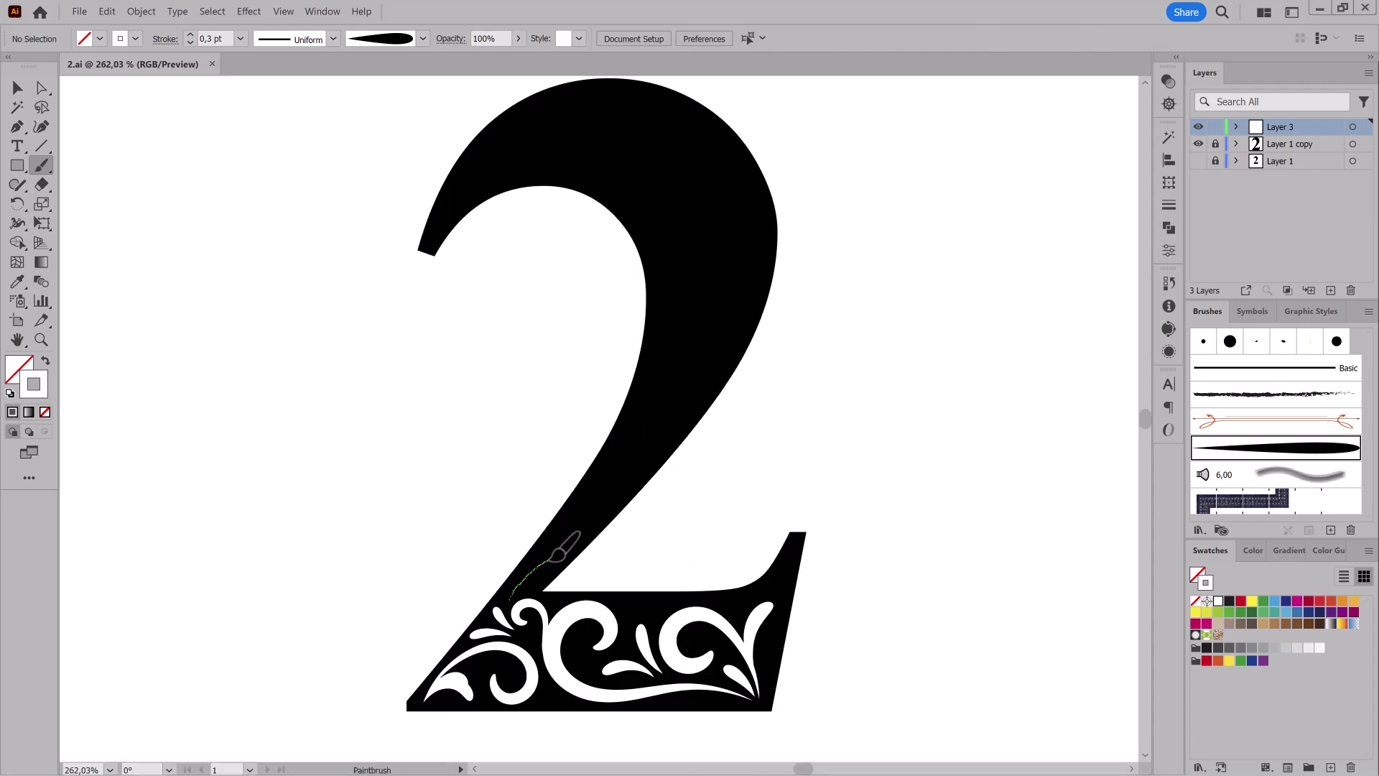
# Paint a long white curl up the stem and reshape its anchors with Direct Selection.
pyautogui.moveTo(607, 466); pyautogui.dragTo(609, 463)
pyautogui.scroll(3, 764, 517)
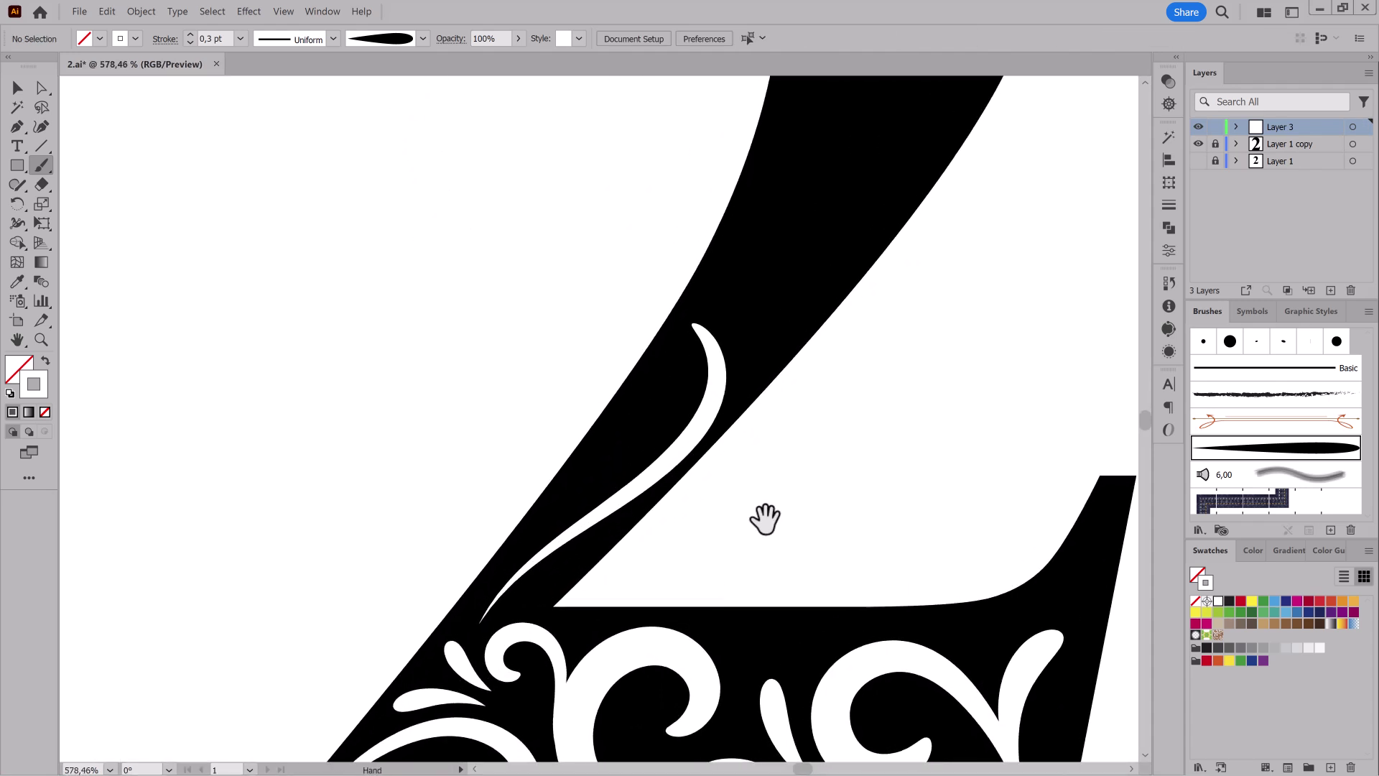
pyautogui.moveTo(764, 517); pyautogui.dragTo(726, 391)
pyautogui.press('a')
pyautogui.moveTo(521, 541); pyautogui.dragTo(528, 552)
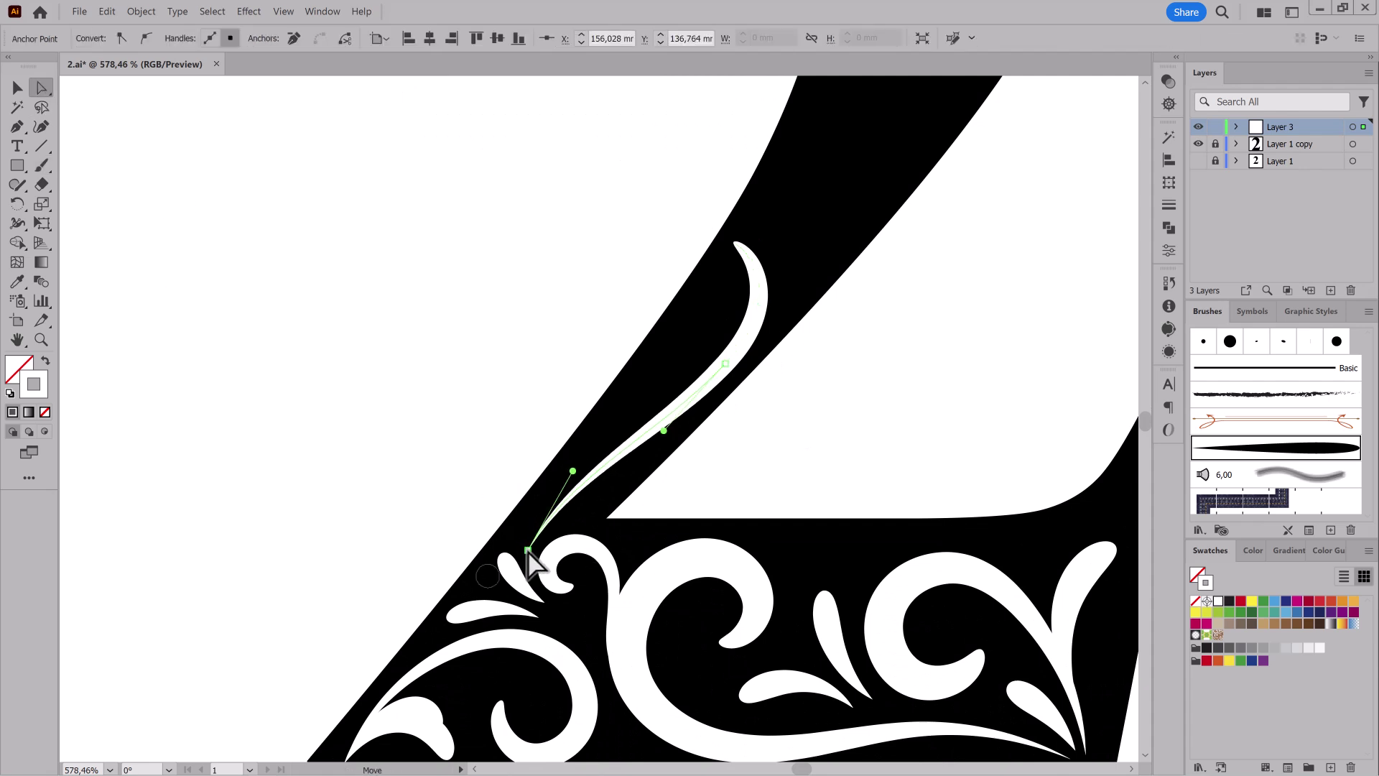
pyautogui.moveTo(578, 475); pyautogui.dragTo(589, 445)
pyautogui.moveTo(726, 371); pyautogui.dragTo(795, 302)
pyautogui.hotkey('ctrl', 'z')
pyautogui.moveTo(734, 242)
pyautogui.mouseDown()
pyautogui.moveTo(718, 268)
pyautogui.moveTo(749, 251)
pyautogui.moveTo(712, 268)
pyautogui.mouseUp()
pyautogui.moveTo(801, 293); pyautogui.dragTo(795, 302)
pyautogui.click(904, 377)
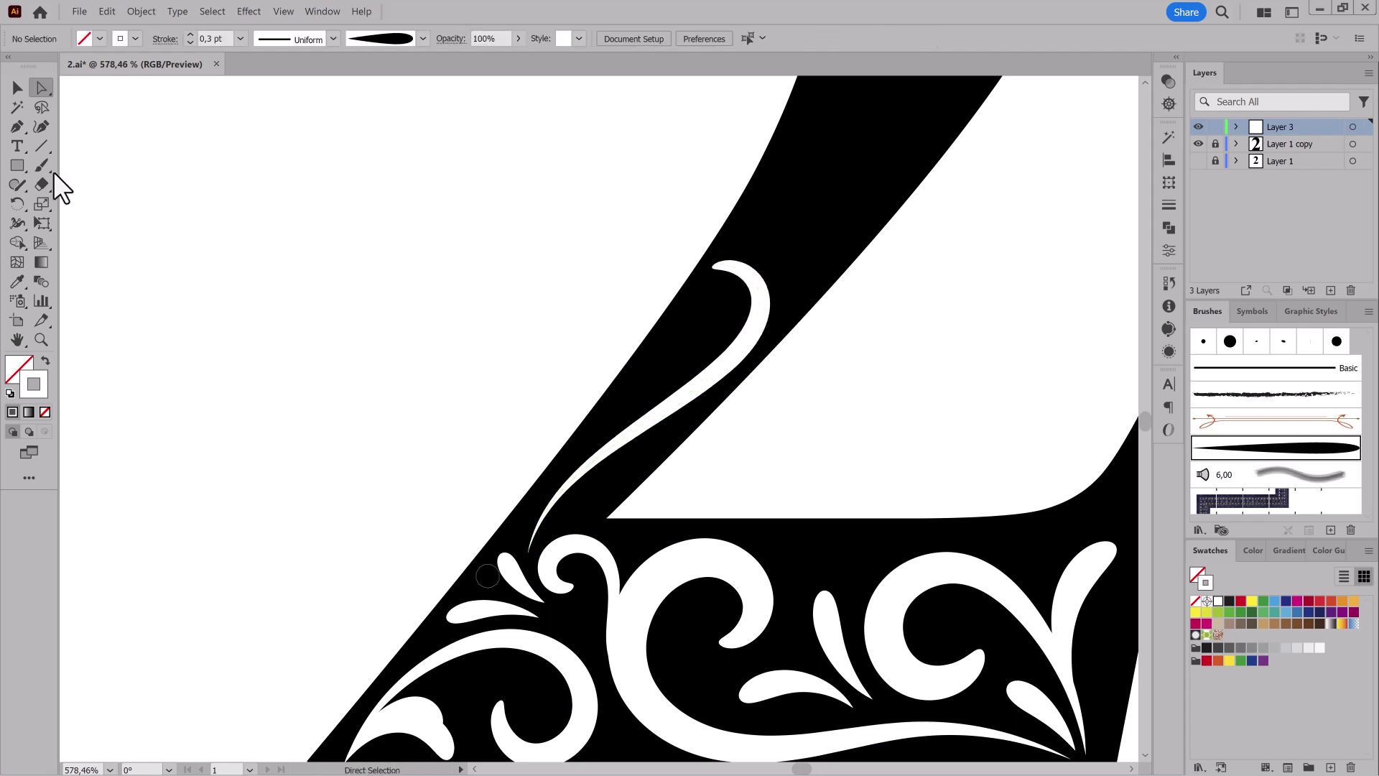
# Paint a small offshoot along the curl and check it with Direct Selection.
pyautogui.click(41, 165)
pyautogui.moveTo(614, 467); pyautogui.dragTo(683, 468)
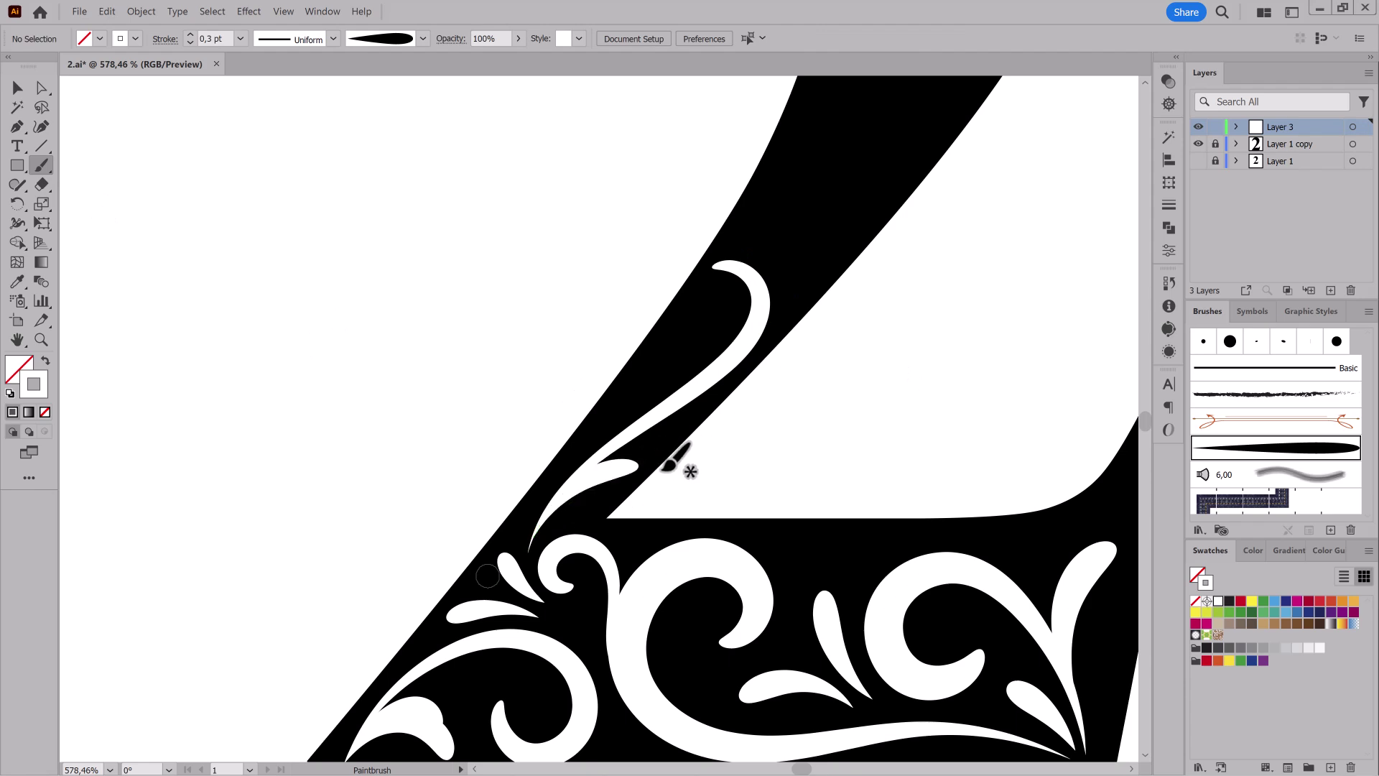
pyautogui.press('a')
pyautogui.scroll(5, 716, 302)
pyautogui.keyDown('ctrl'); pyautogui.click(716, 302); pyautogui.keyUp('ctrl')
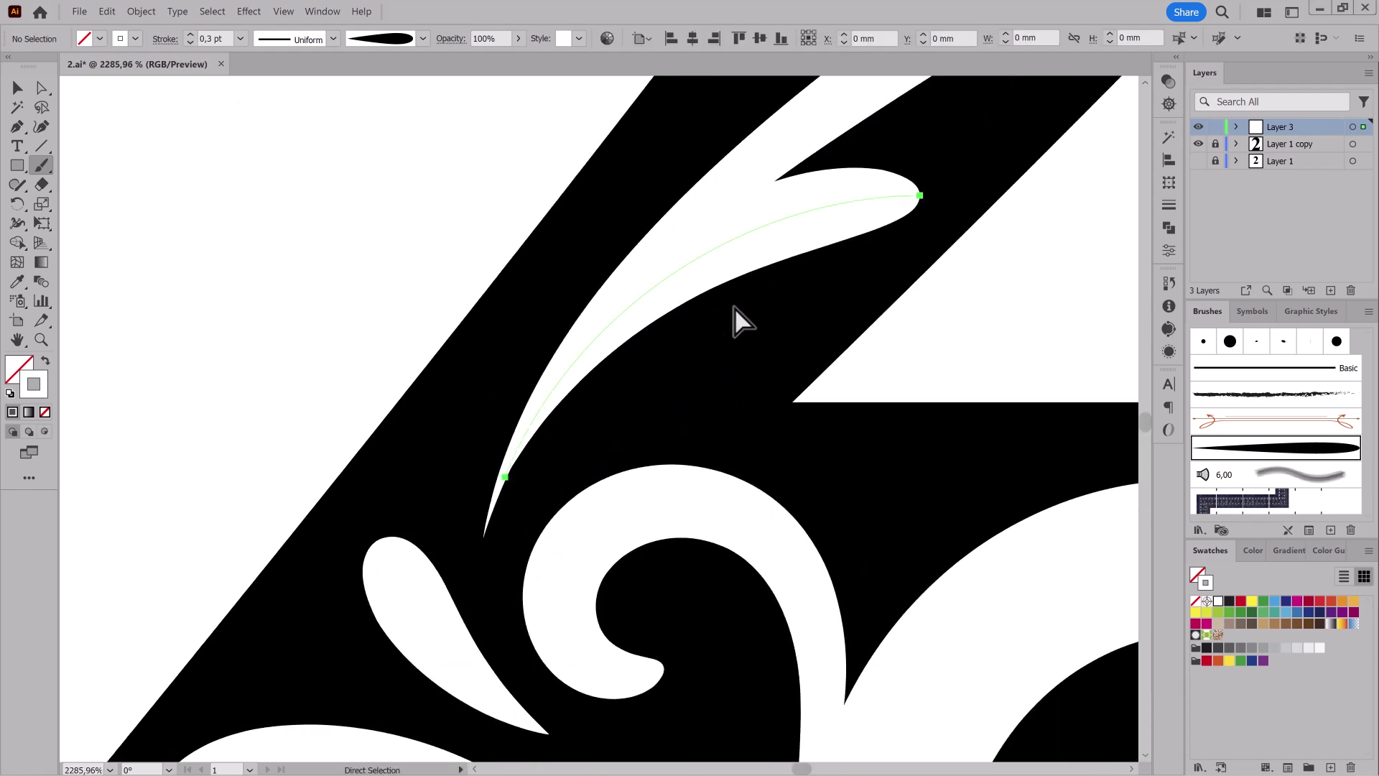
pyautogui.scroll(-5, 794, 323)
pyautogui.scroll(-3, 718, 376)
pyautogui.keyDown('ctrl'); pyautogui.click(884, 352); pyautogui.keyUp('ctrl')
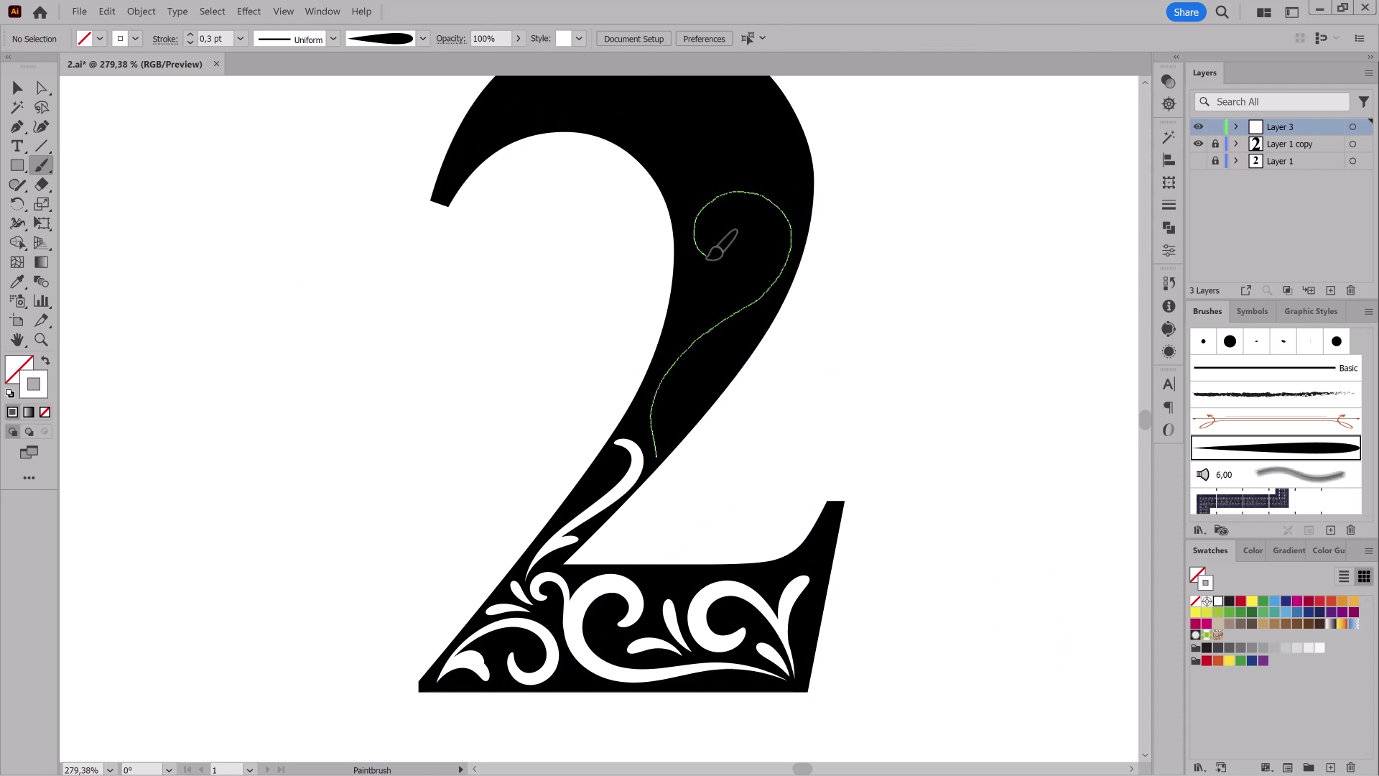
# Paint a long S-swirl up the stem and reduce its stroke weight.
pyautogui.moveTo(715, 248); pyautogui.dragTo(732, 260)
pyautogui.hotkey('alt', 'e')
pyautogui.press('Escape')
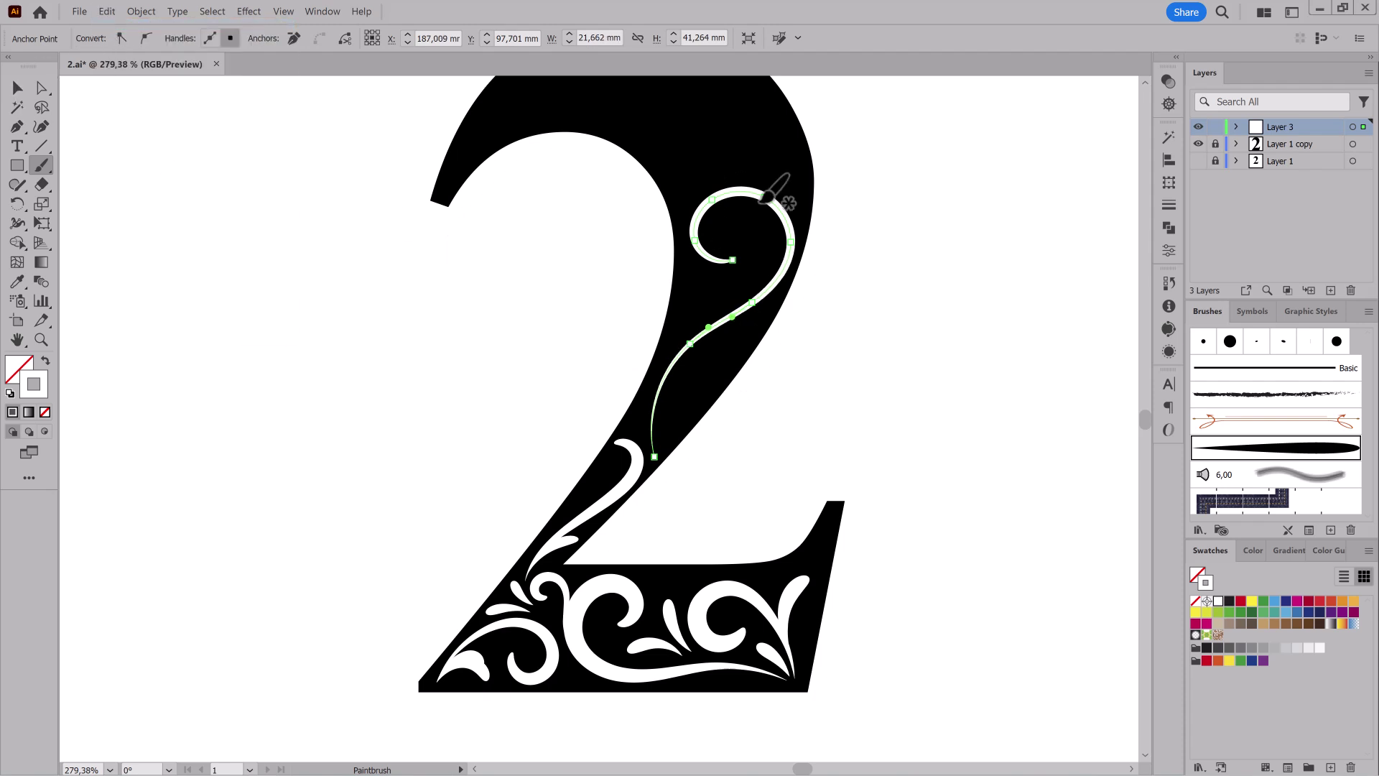
pyautogui.press('v')
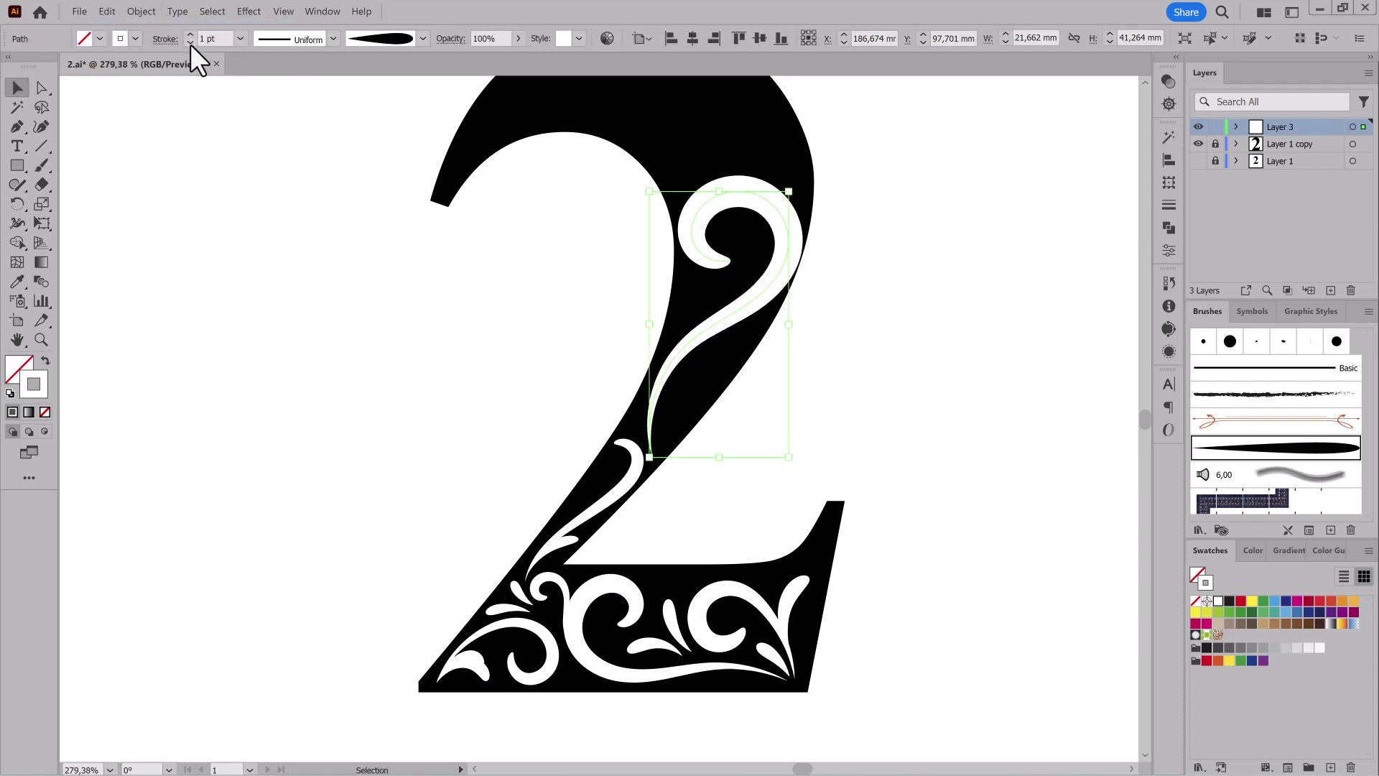
pyautogui.click(190, 43)
pyautogui.click(234, 251)
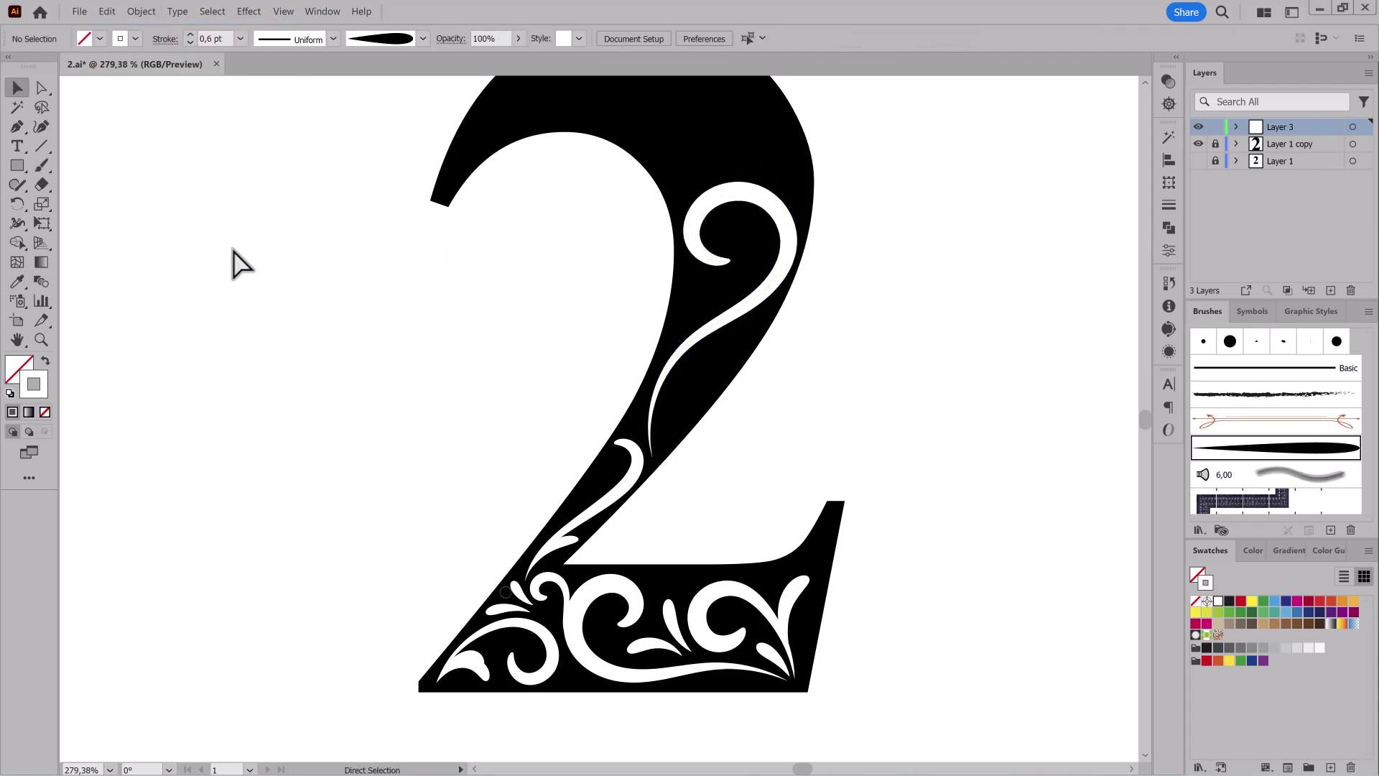
# With thinner strokes, add a curl, a white leaf and a small connecting curl beside the stem swirl.
pyautogui.click(42, 165)
pyautogui.scroll(1, 579, 427)
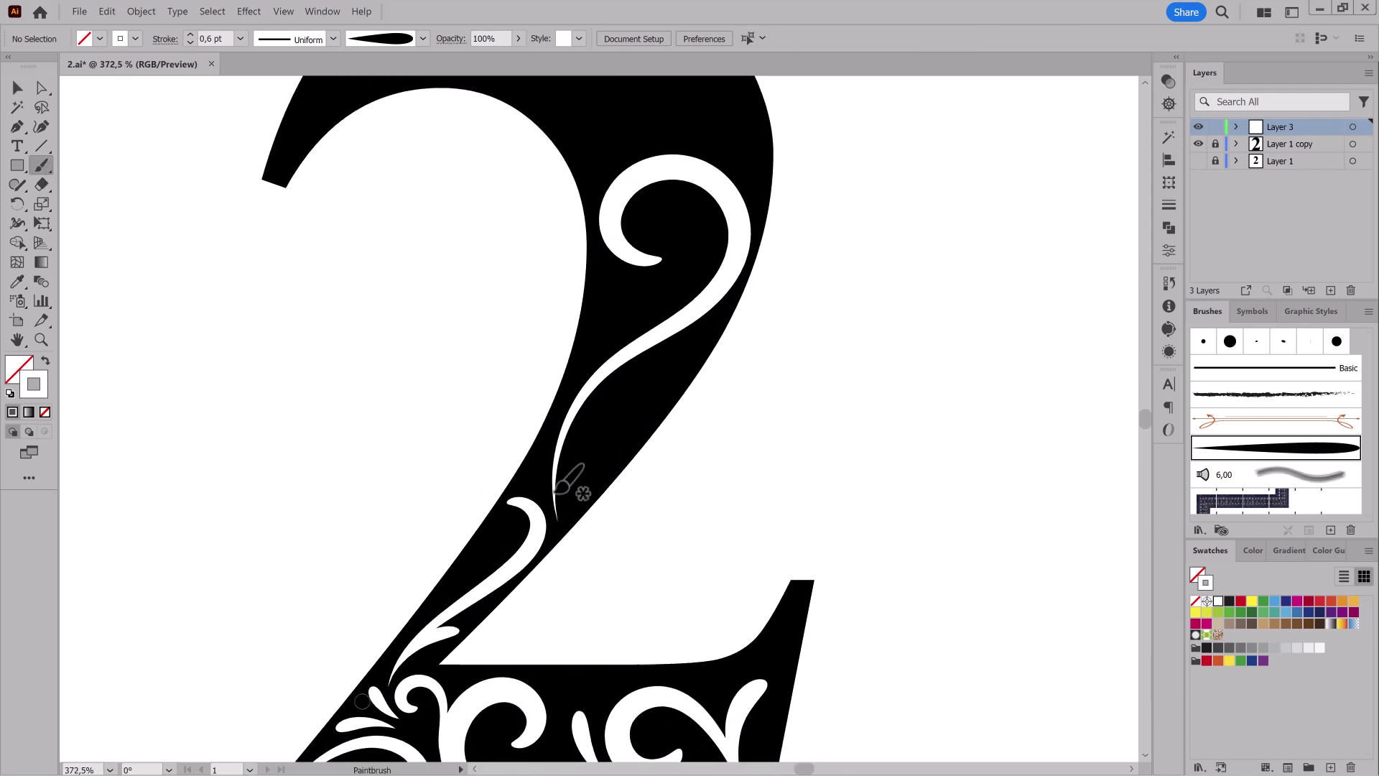
pyautogui.moveTo(610, 439); pyautogui.dragTo(612, 436)
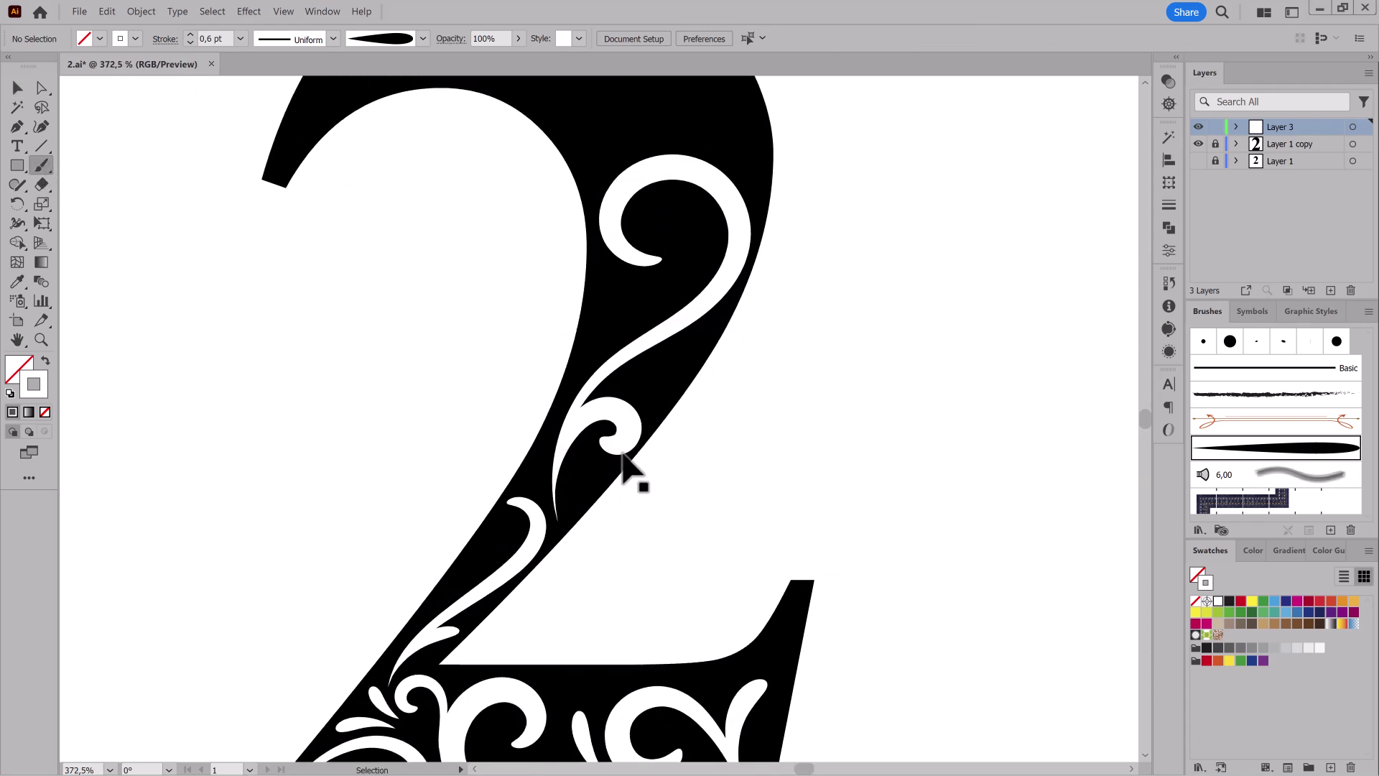
pyautogui.click(191, 43)
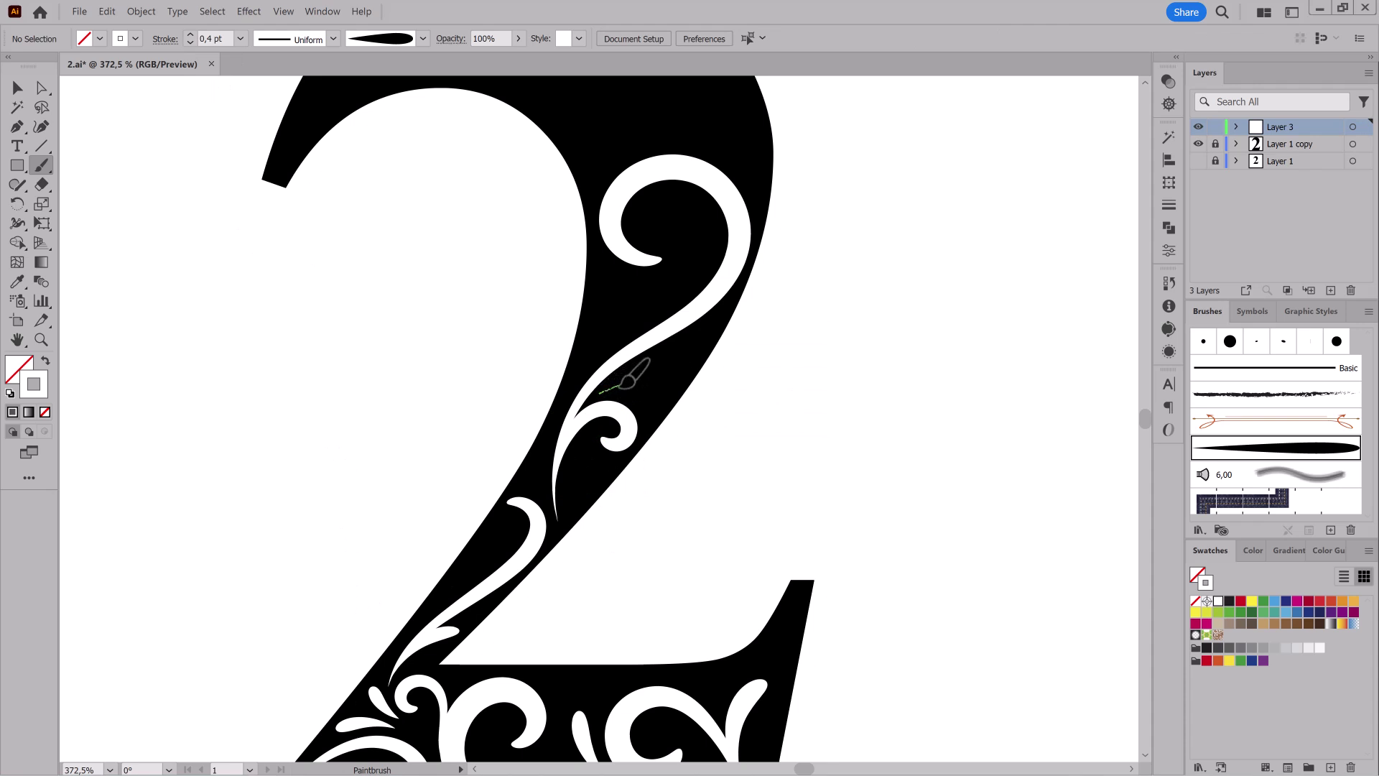
pyautogui.moveTo(622, 387)
pyautogui.mouseDown()
pyautogui.moveTo(670, 386)
pyautogui.moveTo(659, 400)
pyautogui.mouseUp()
pyautogui.hotkey('ctrl', 'z')
pyautogui.moveTo(698, 346); pyautogui.dragTo(698, 344)
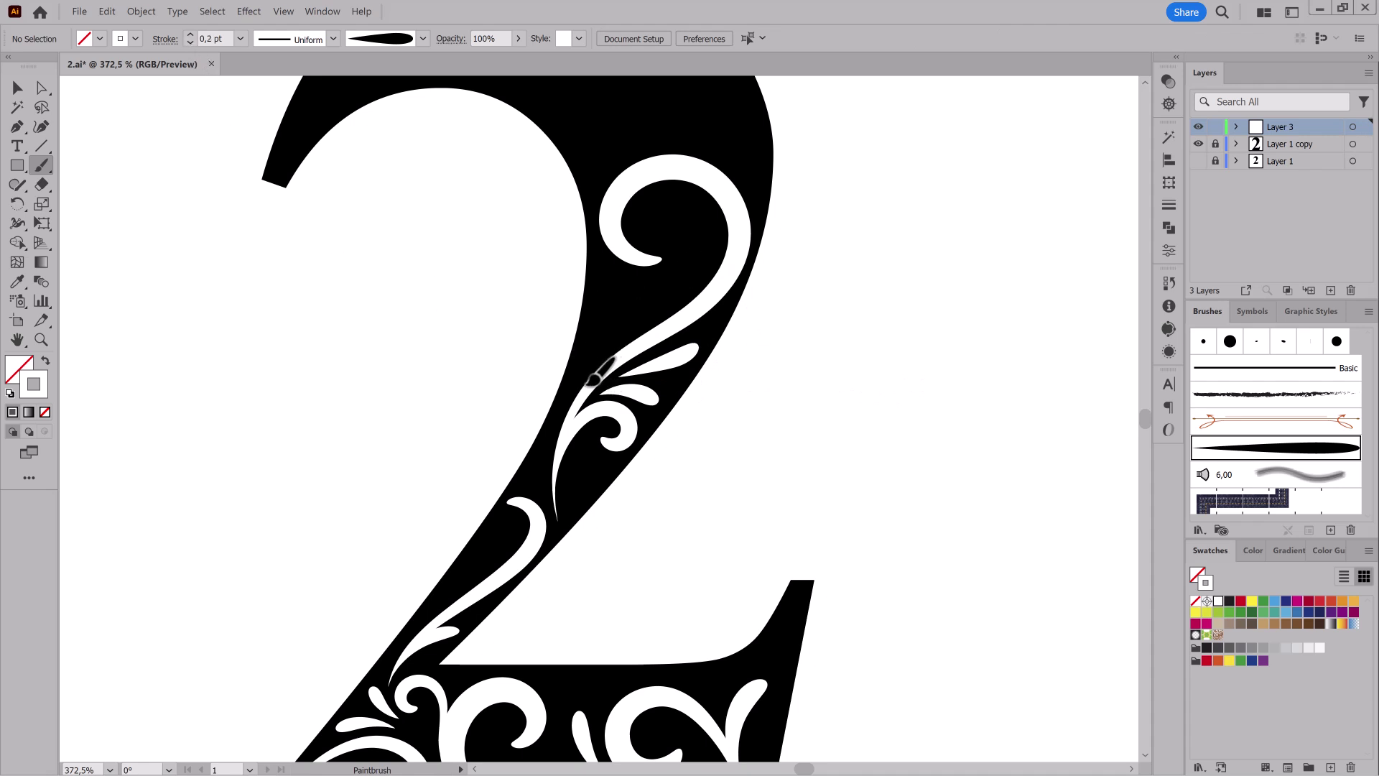
pyautogui.moveTo(610, 314); pyautogui.dragTo(608, 310)
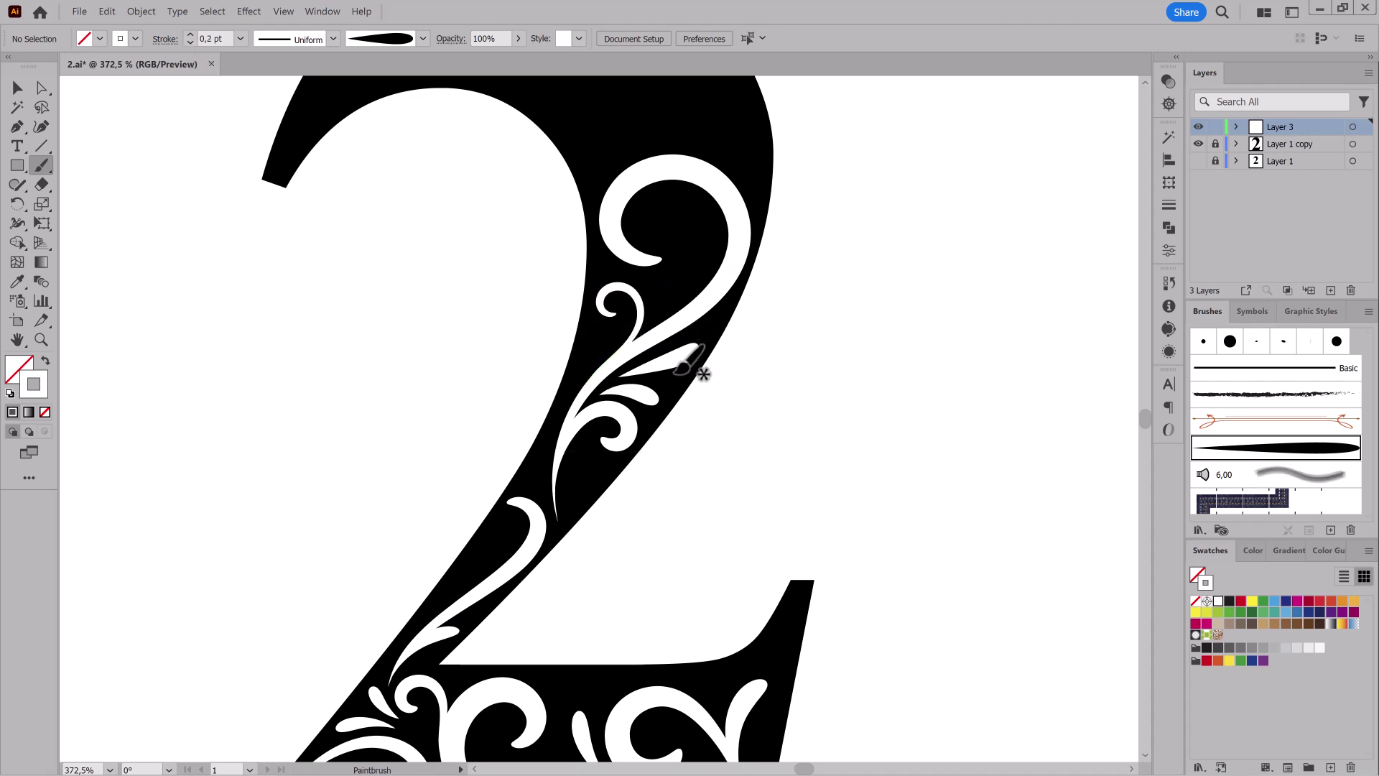
pyautogui.keyDown('ctrl'); pyautogui.click(209, 209); pyautogui.keyUp('ctrl')
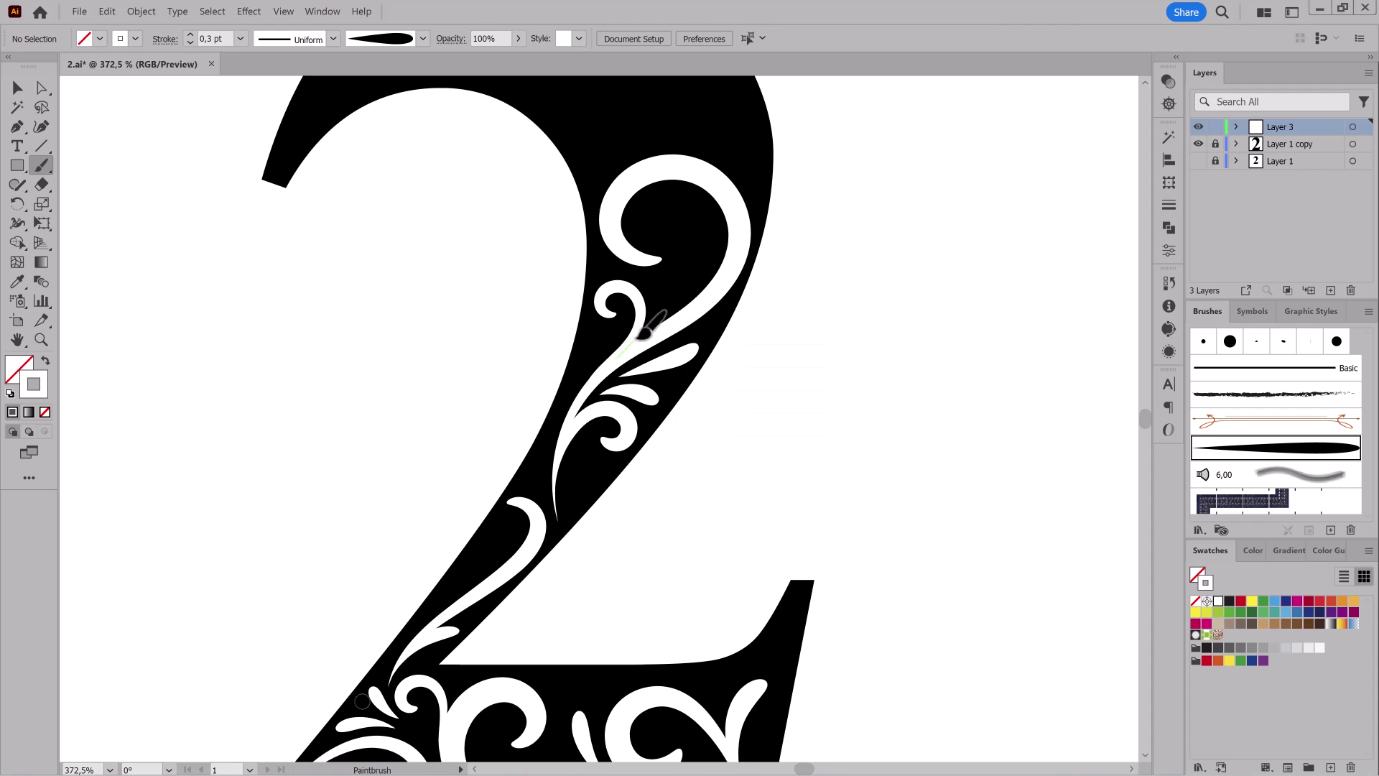
pyautogui.moveTo(644, 299); pyautogui.dragTo(647, 296)
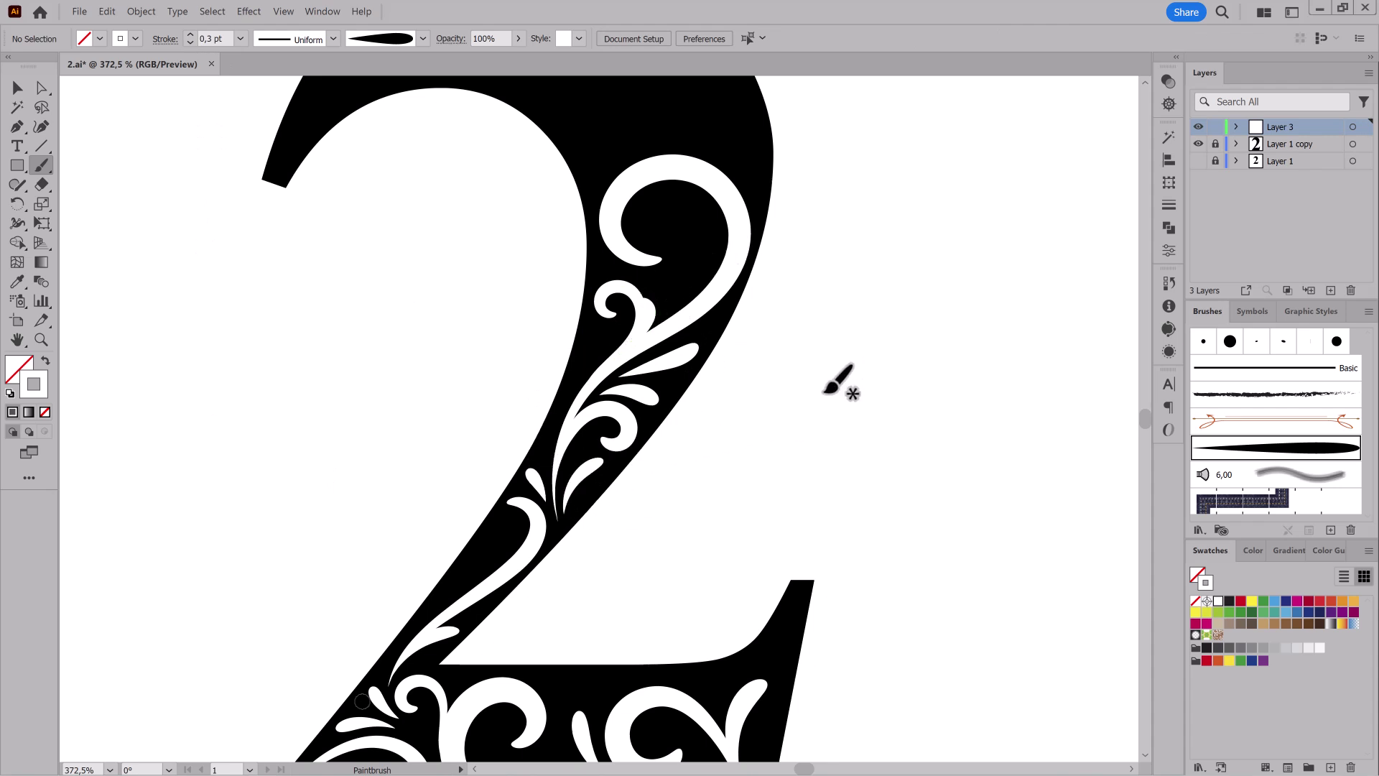
pyautogui.scroll(1, 822, 321)
pyautogui.scroll(-3, 826, 323)
pyautogui.scroll(-2, 860, 331)
# Paint a thicker tapered swirl inside the 2's top hook, redoing the first attempt.
pyautogui.scroll(3, 674, 422)
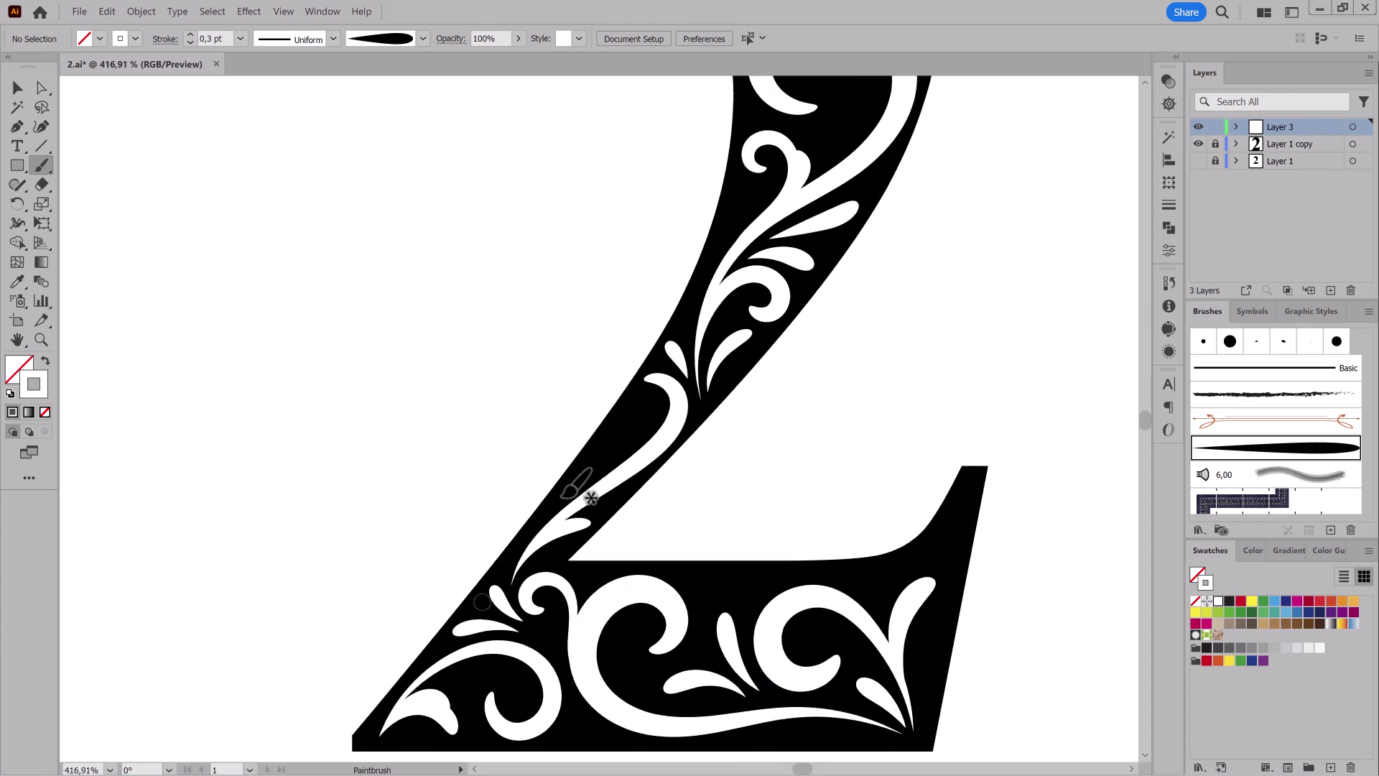
pyautogui.moveTo(645, 404); pyautogui.dragTo(646, 401)
pyautogui.scroll(10, 905, 374)
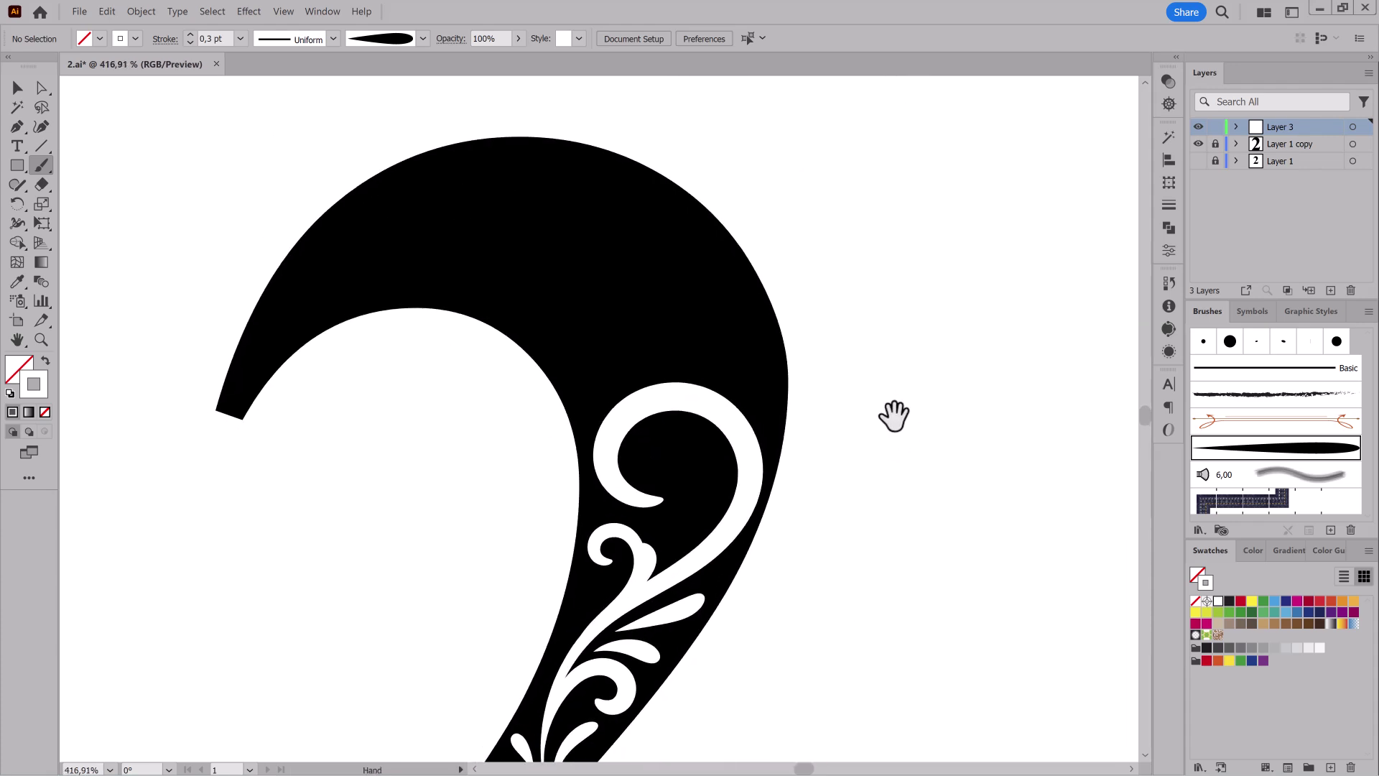
pyautogui.scroll(2, 891, 413)
pyautogui.press(']')
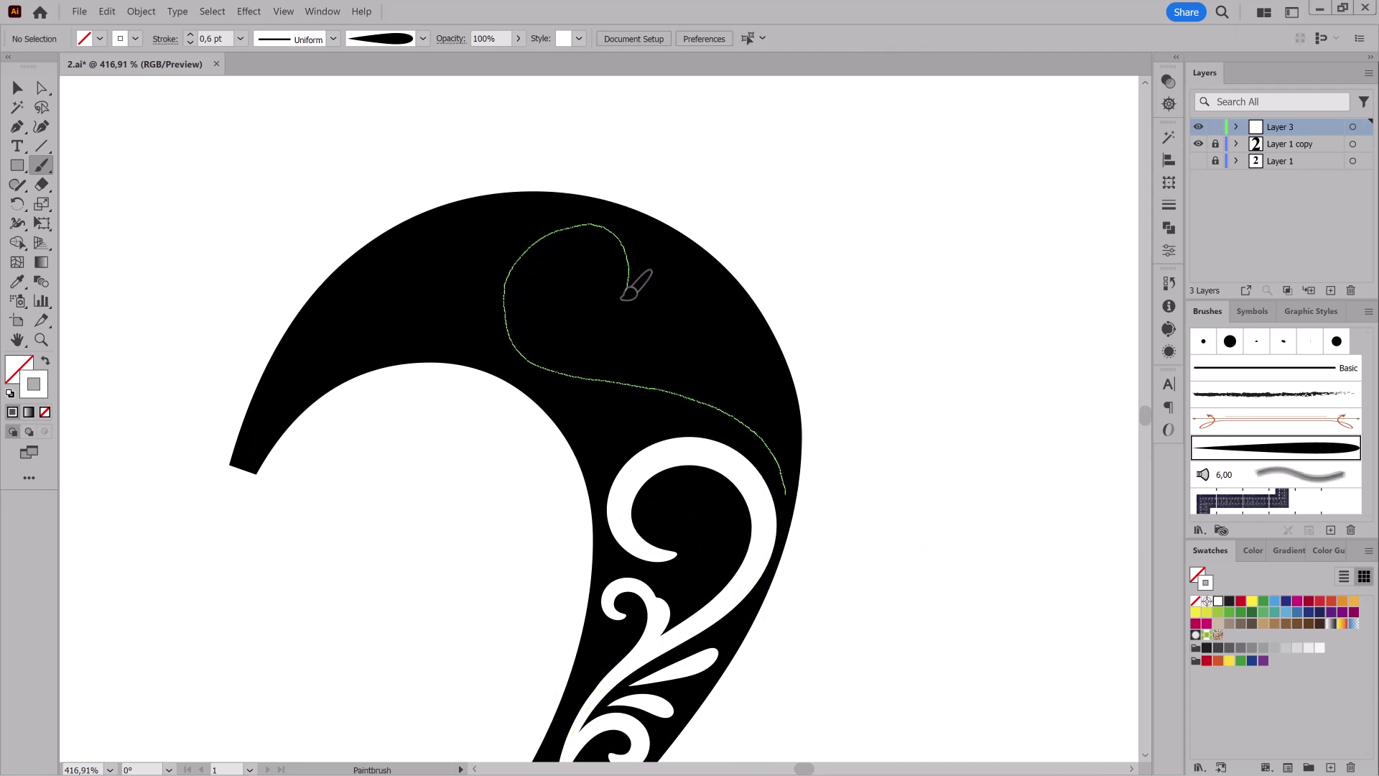
pyautogui.moveTo(624, 297); pyautogui.dragTo(571, 307)
pyautogui.hotkey('ctrl', 'z')
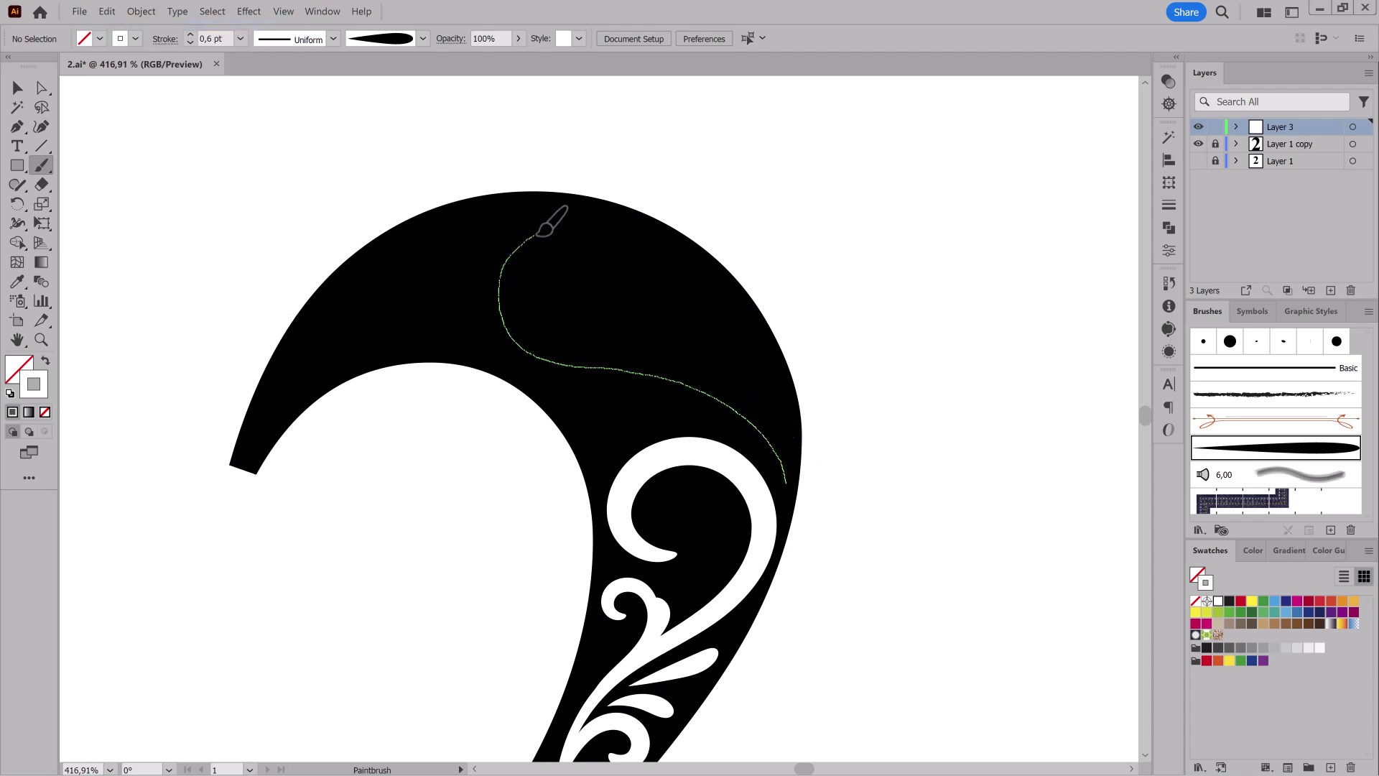
pyautogui.moveTo(611, 274); pyautogui.dragTo(568, 296)
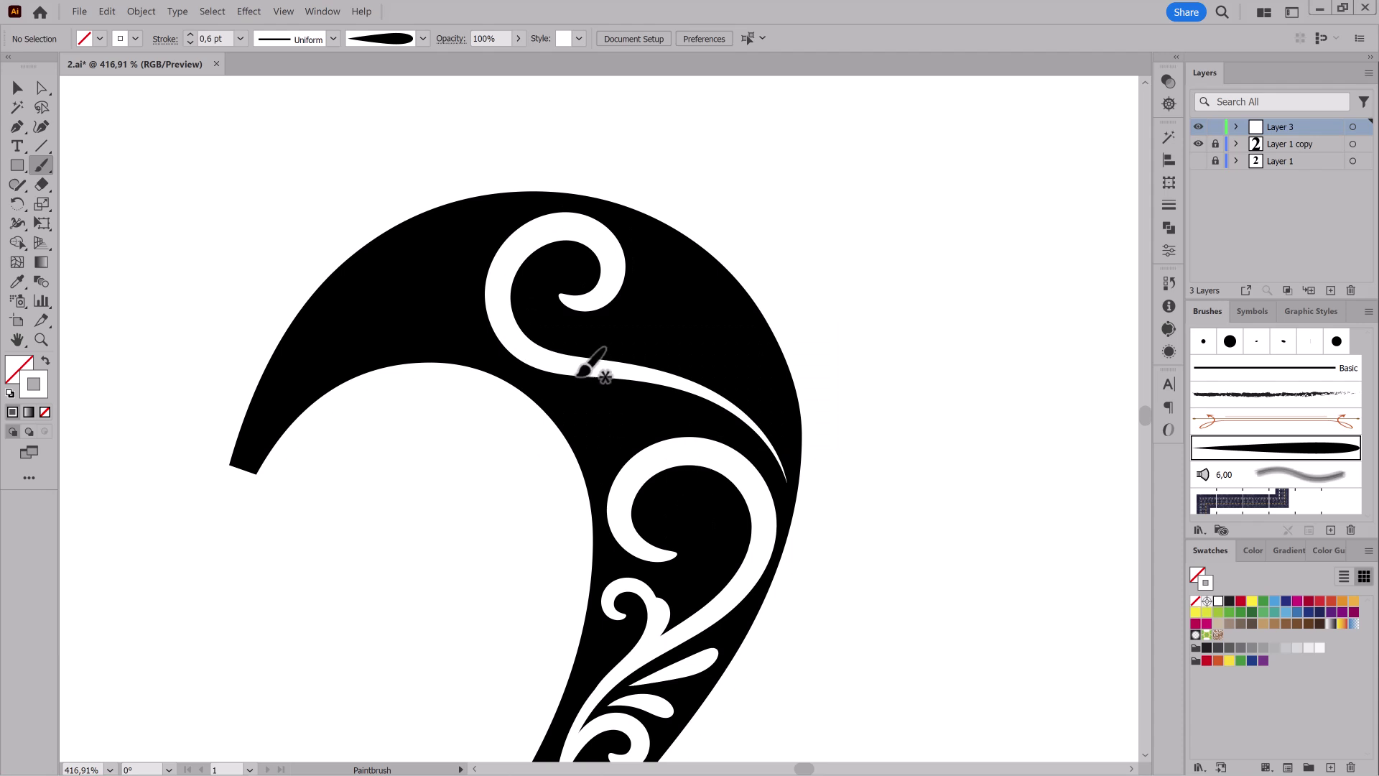
# Rotate and scale the swirl to fit the hook, then reshape its tail tip.
pyautogui.press('e')
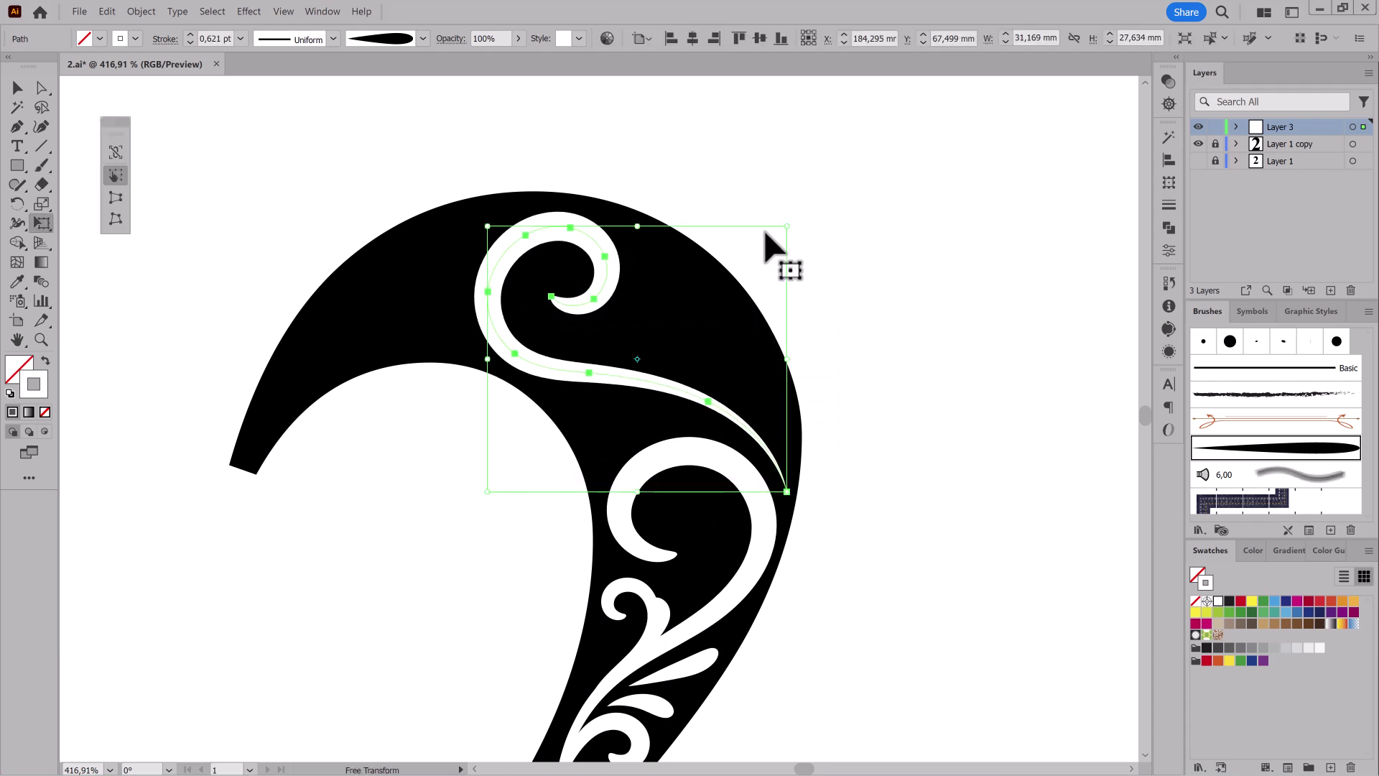
pyautogui.moveTo(723, 240); pyautogui.dragTo(794, 222)
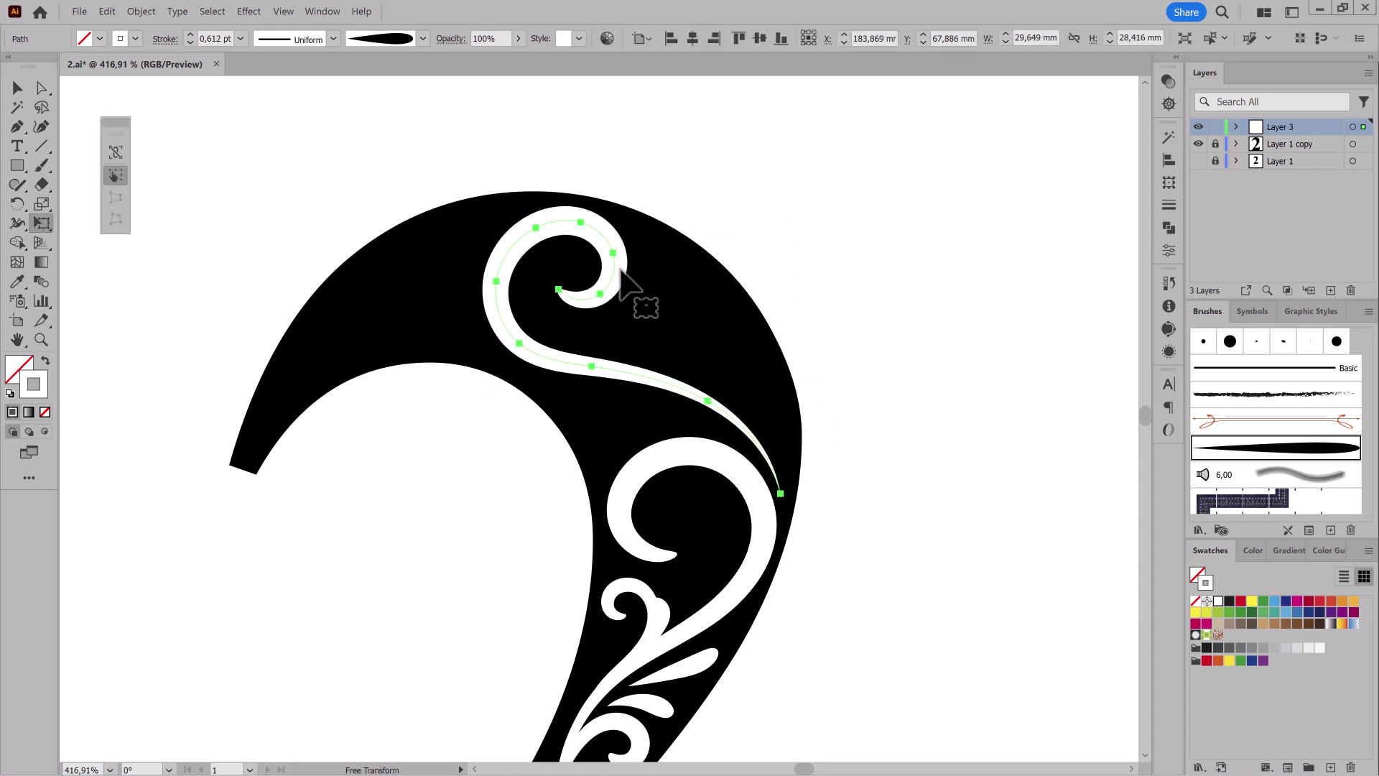
pyautogui.moveTo(644, 299); pyautogui.dragTo(643, 185)
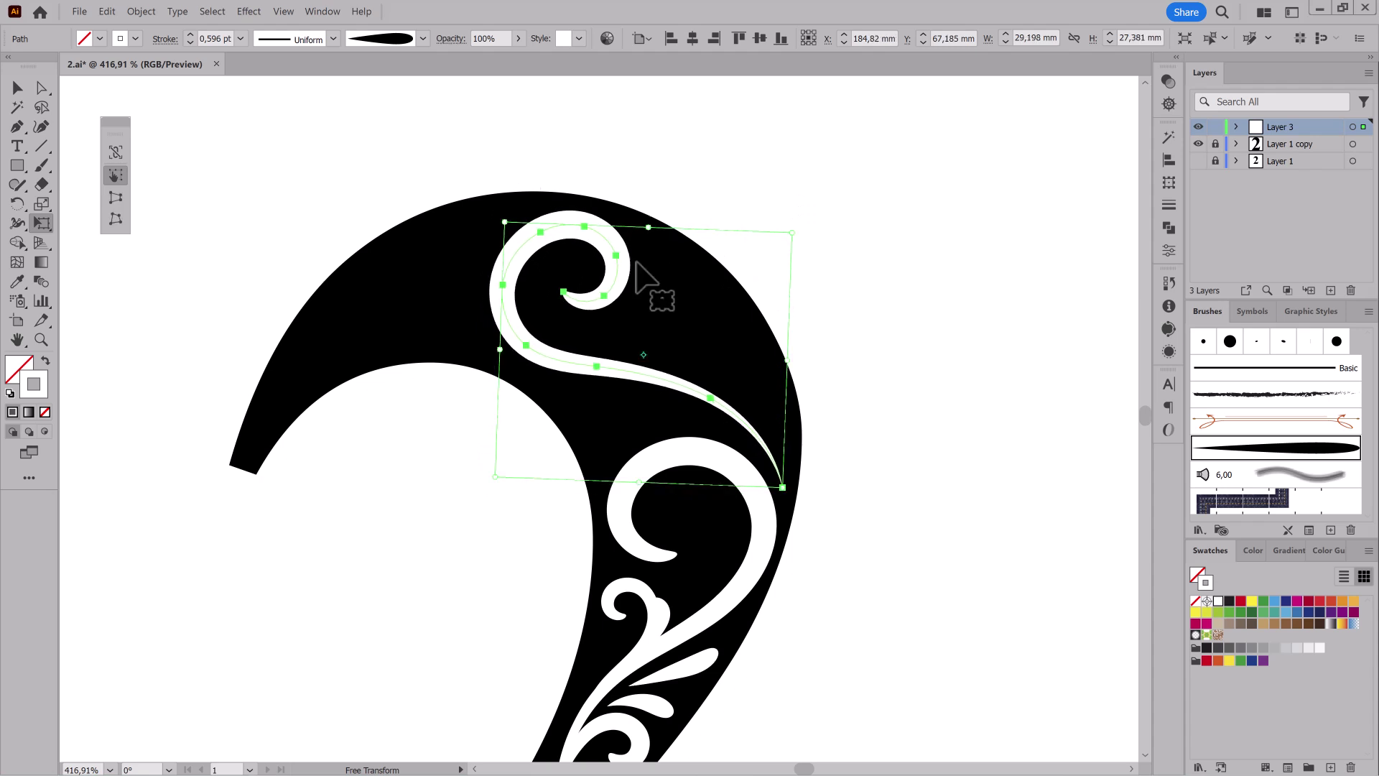
pyautogui.press('a')
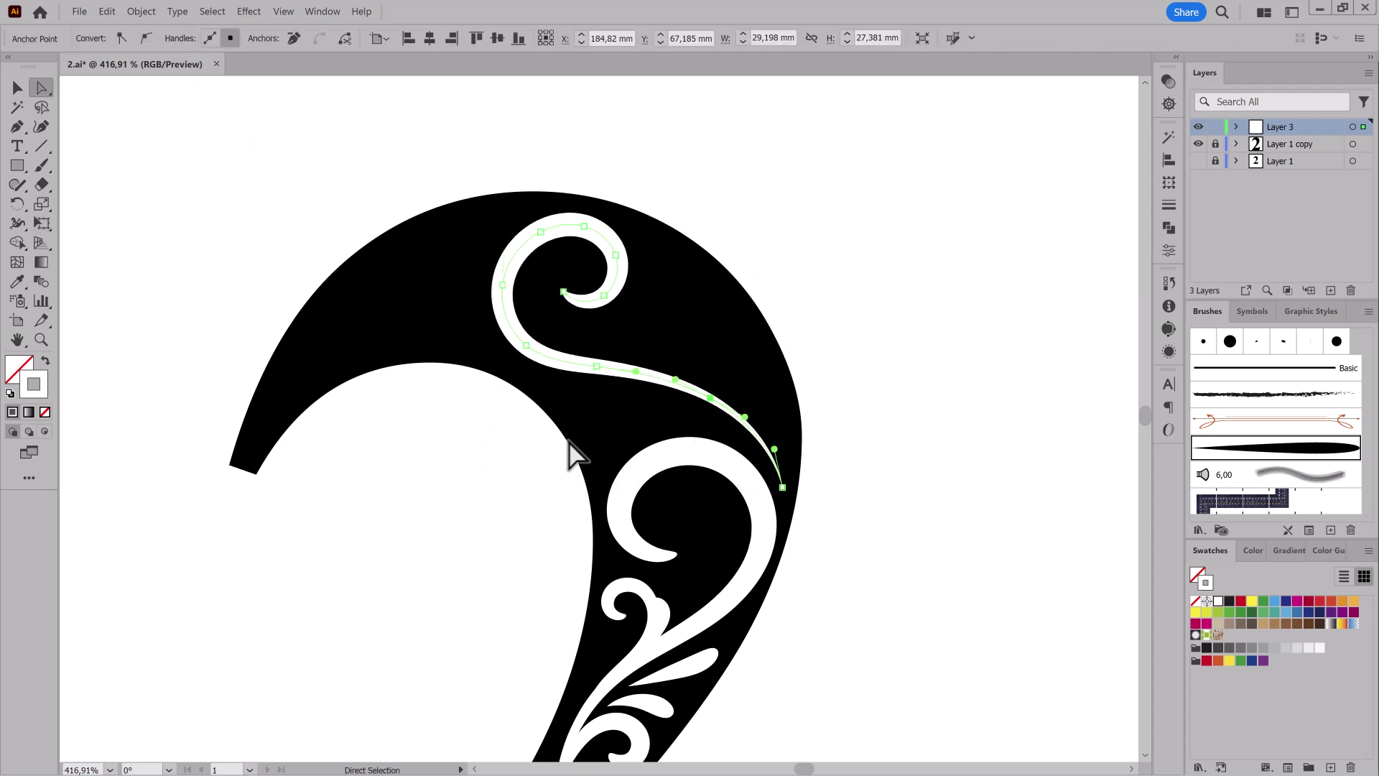
pyautogui.click(782, 487)
pyautogui.moveTo(782, 487)
pyautogui.mouseDown()
pyautogui.moveTo(785, 503)
pyautogui.moveTo(762, 383)
pyautogui.mouseUp()
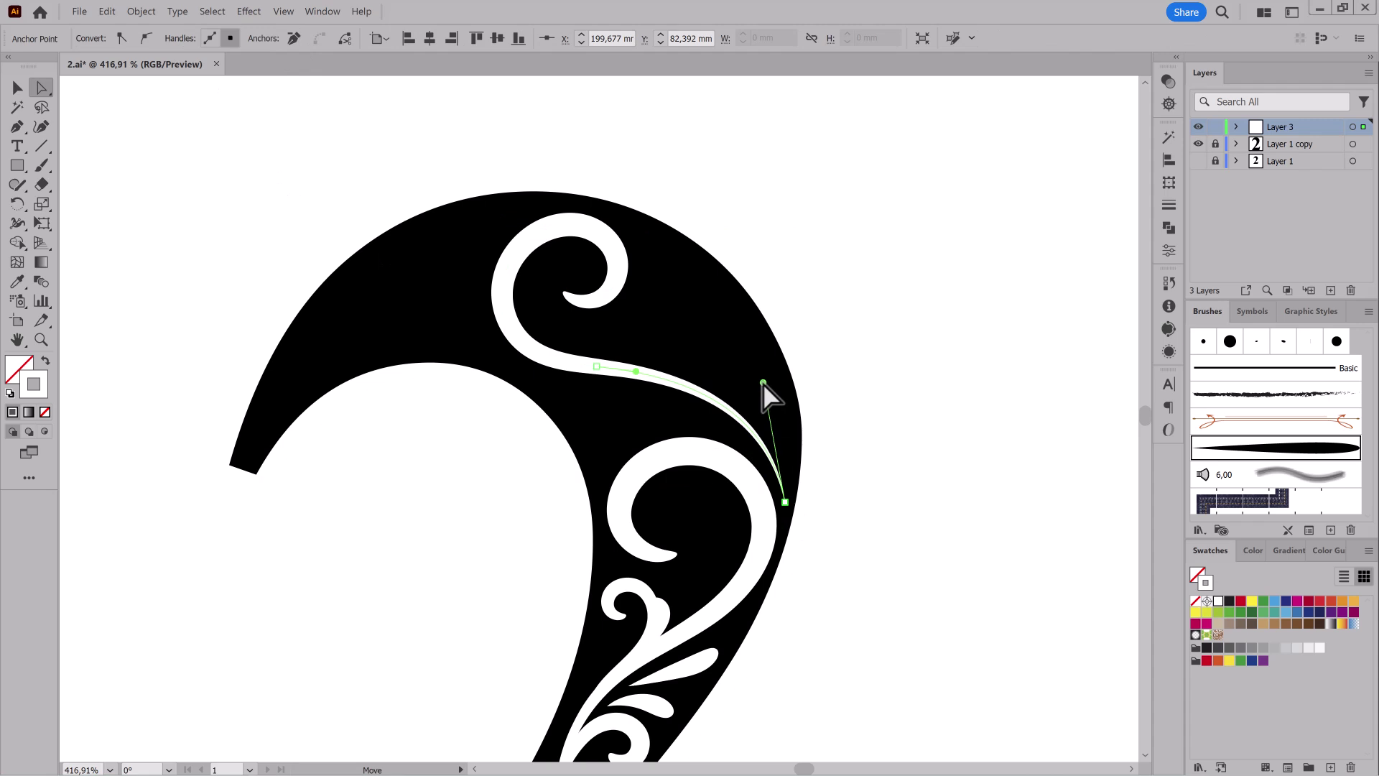
# Rotate and slightly rescale the whole swirl with Free Transform.
pyautogui.click(1002, 311)
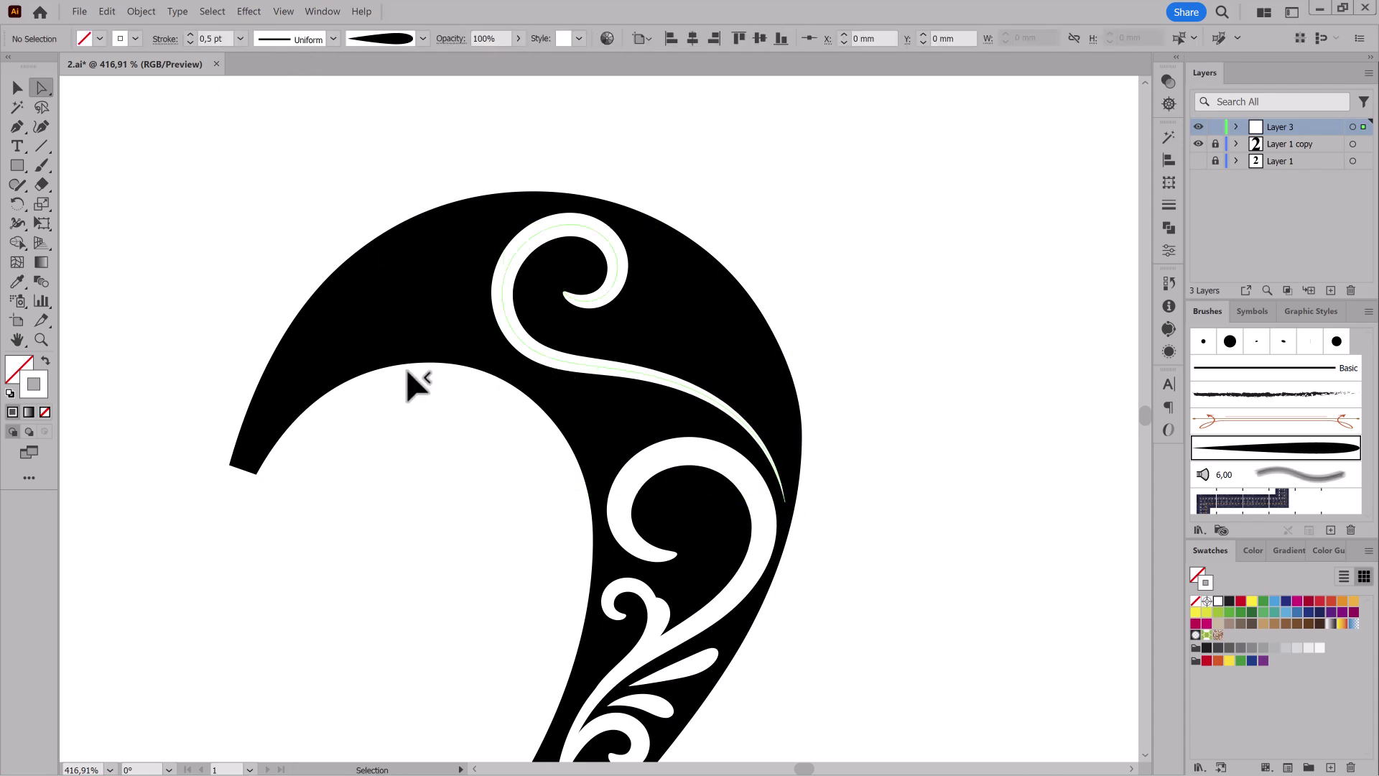
pyautogui.hotkey('ctrl', 'a')
pyautogui.press('e')
pyautogui.moveTo(503, 494); pyautogui.dragTo(548, 391)
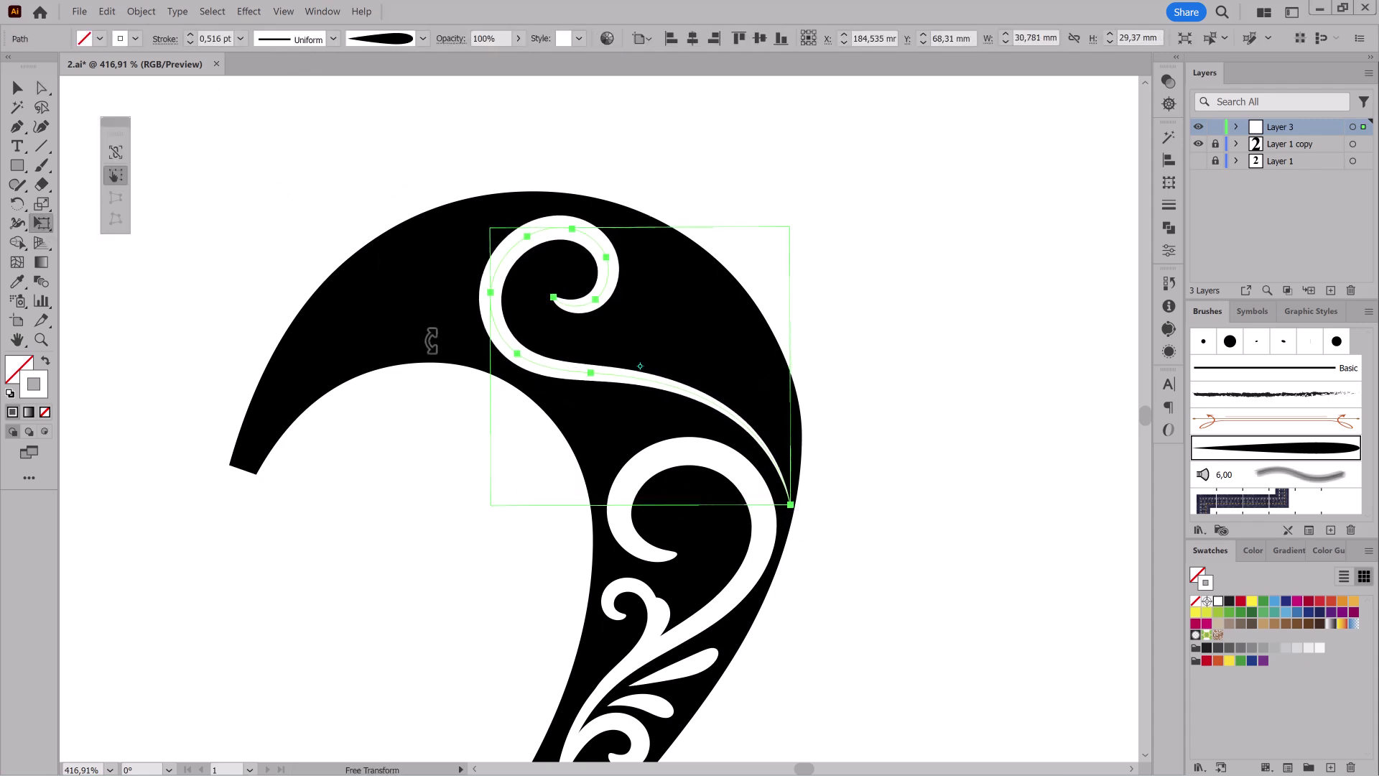
pyautogui.click(973, 338)
# Add a second white curl beside the spiral and a tapered stroke toward the outer edge.
pyautogui.click(41, 164)
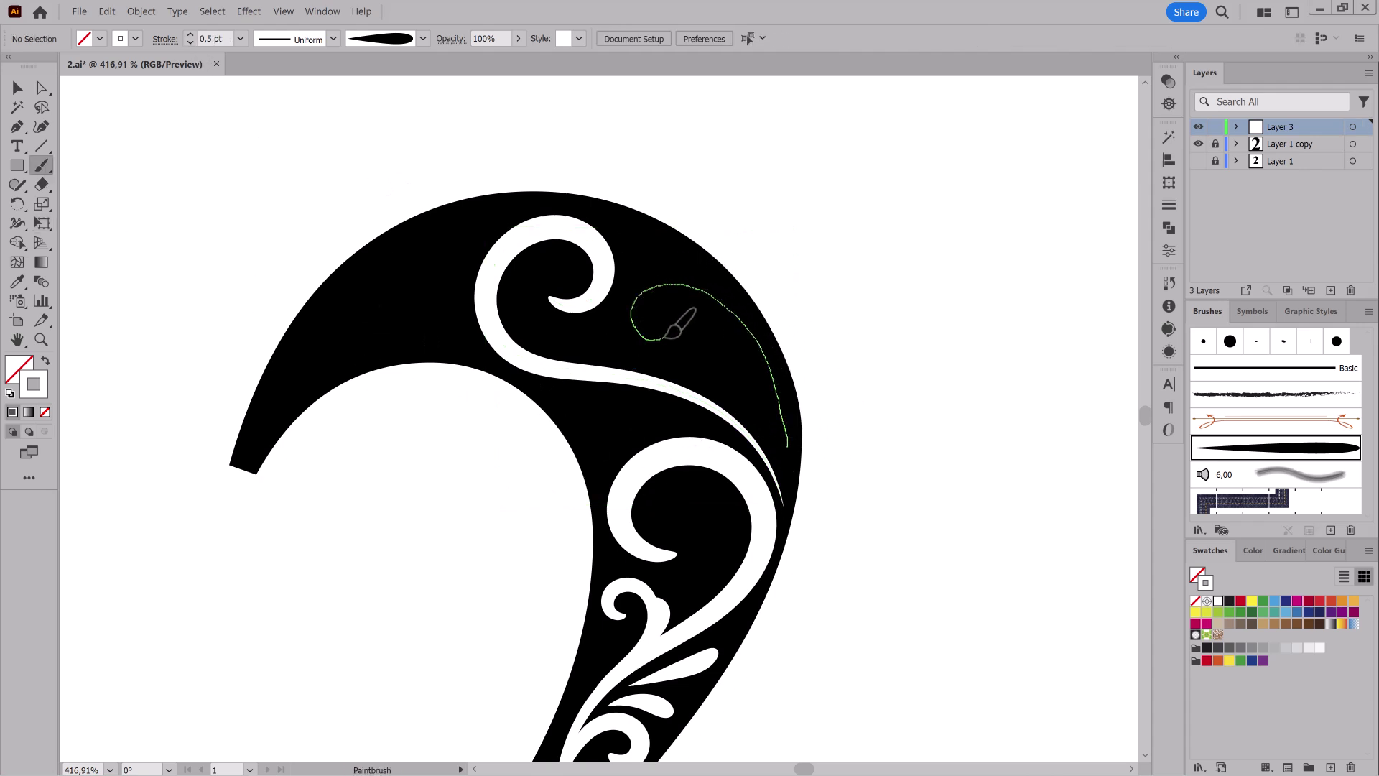
pyautogui.moveTo(668, 336); pyautogui.dragTo(670, 334)
pyautogui.hotkey('ctrl', 'z')
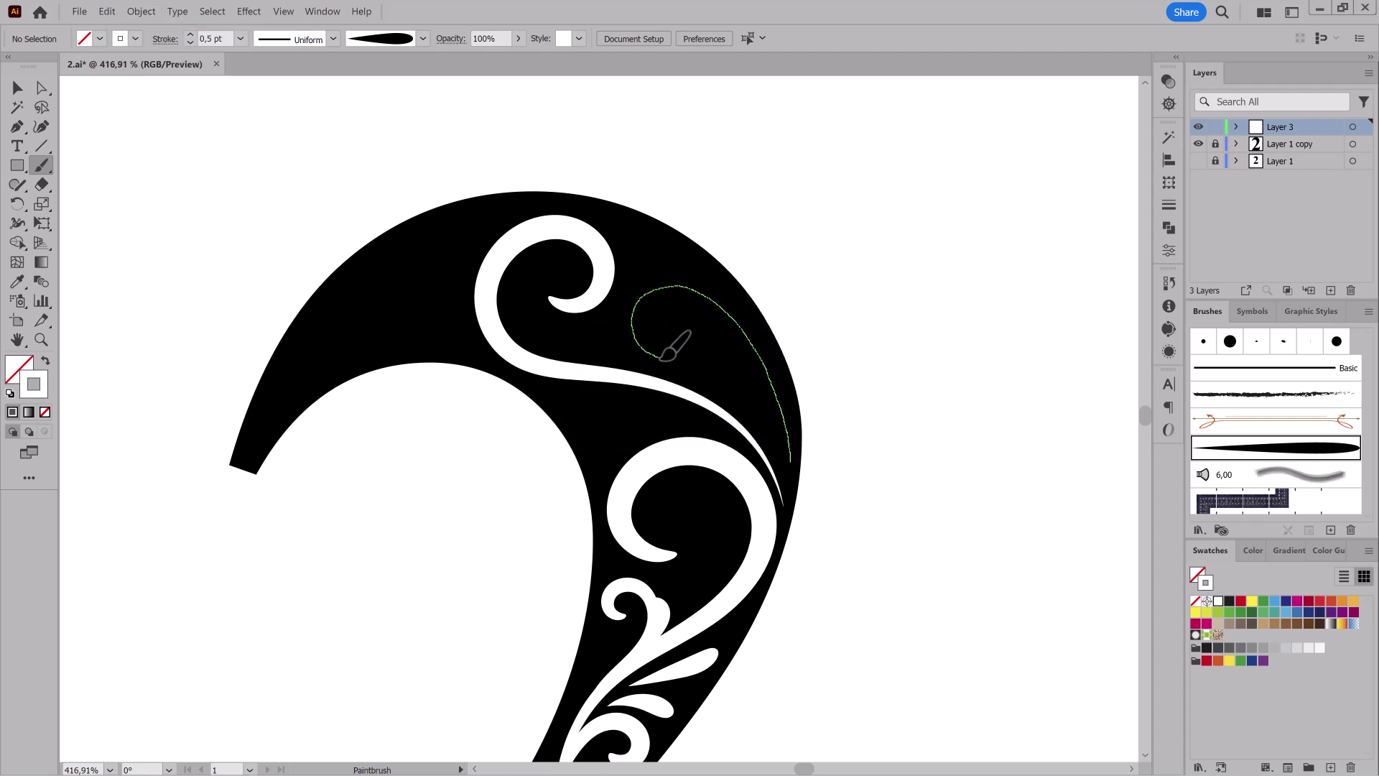
pyautogui.moveTo(688, 314); pyautogui.dragTo(688, 330)
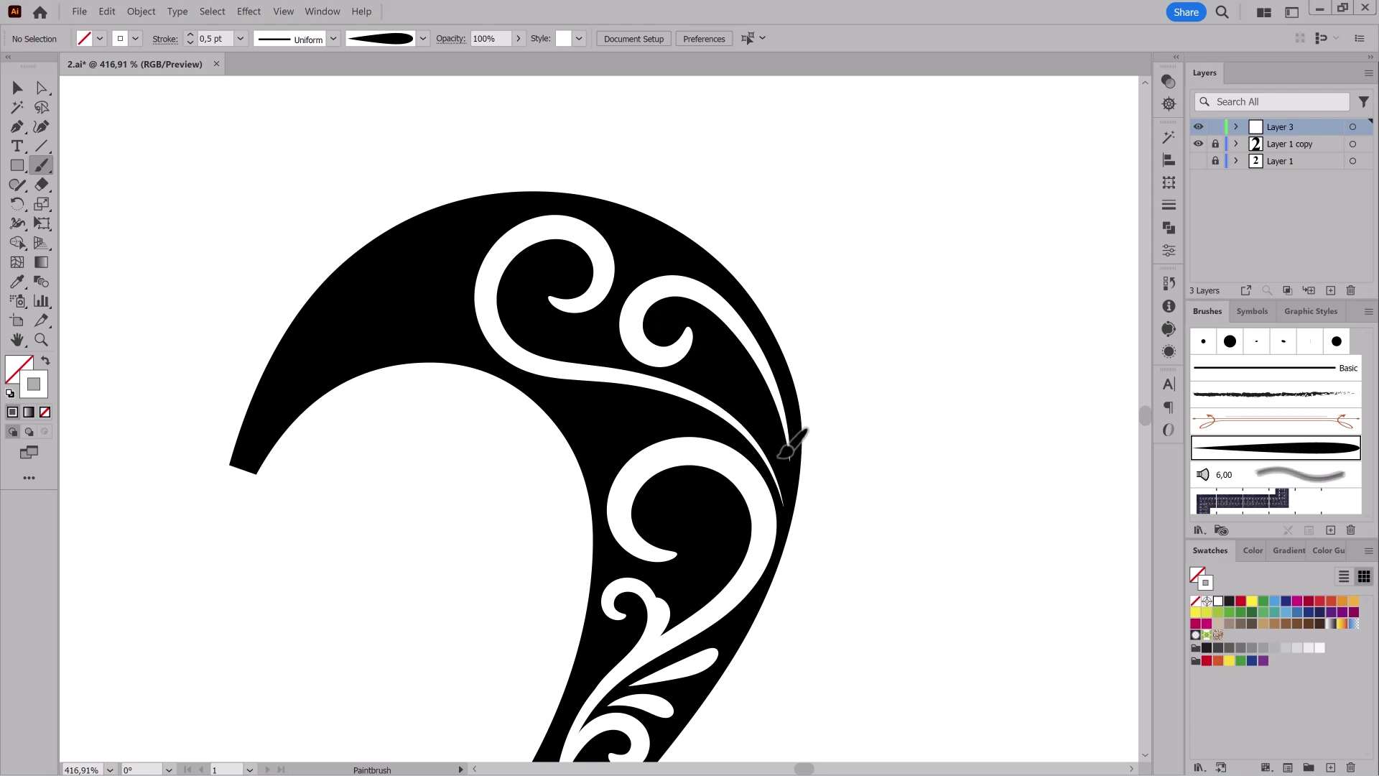
pyautogui.moveTo(756, 408); pyautogui.dragTo(715, 370)
pyautogui.keyDown('ctrl'); pyautogui.click(209, 219); pyautogui.keyUp('ctrl')
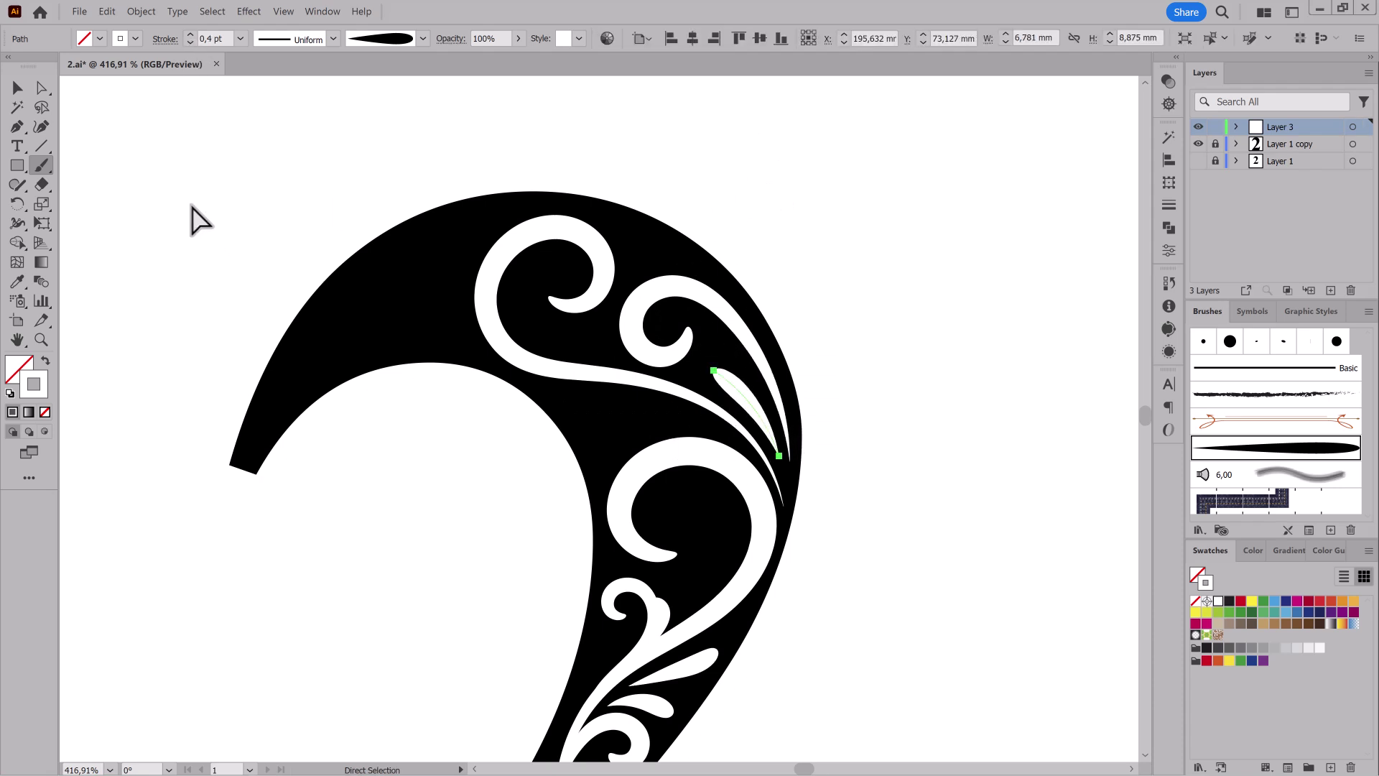
# Add a white teardrop leaf and small strokes joining the curls.
pyautogui.moveTo(672, 421)
pyautogui.mouseDown()
pyautogui.moveTo(612, 441)
pyautogui.moveTo(569, 400)
pyautogui.mouseUp()
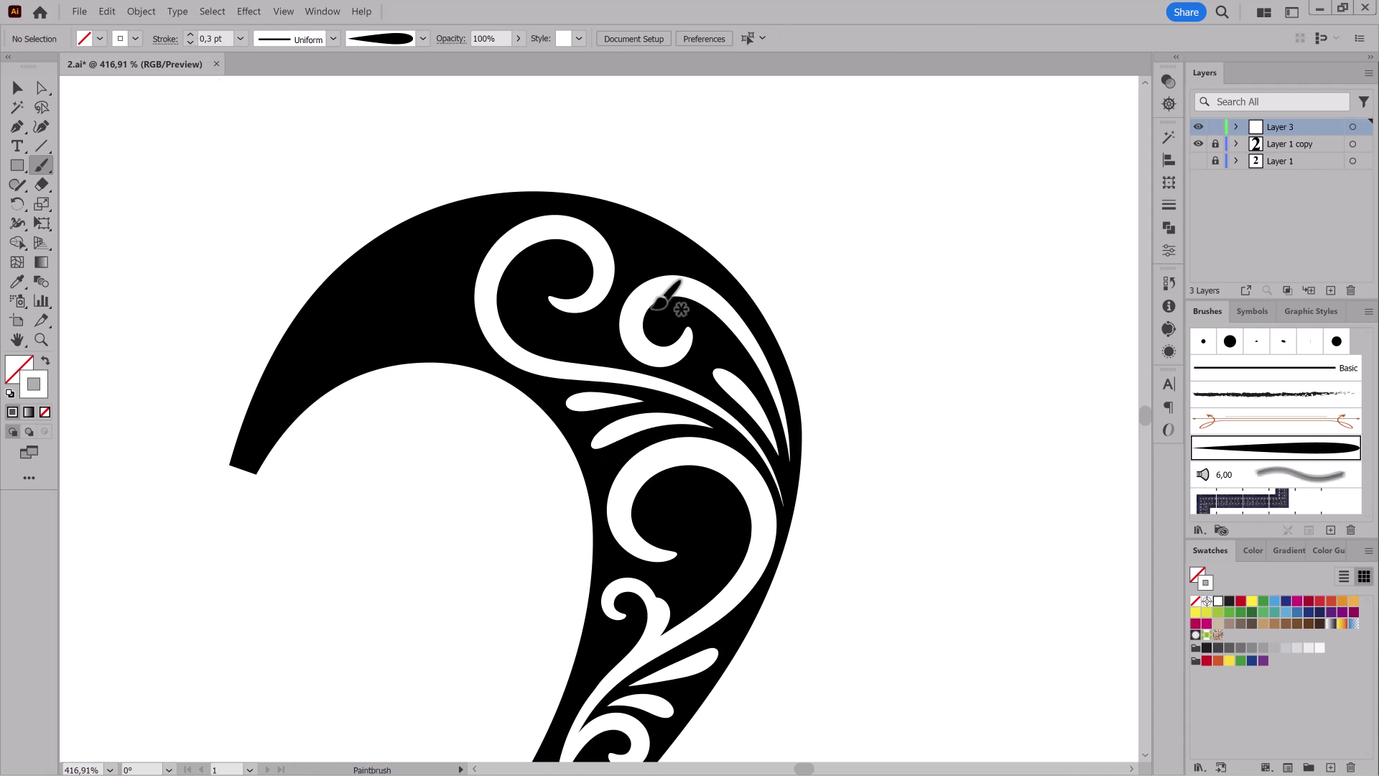
pyautogui.moveTo(577, 335); pyautogui.dragTo(574, 336)
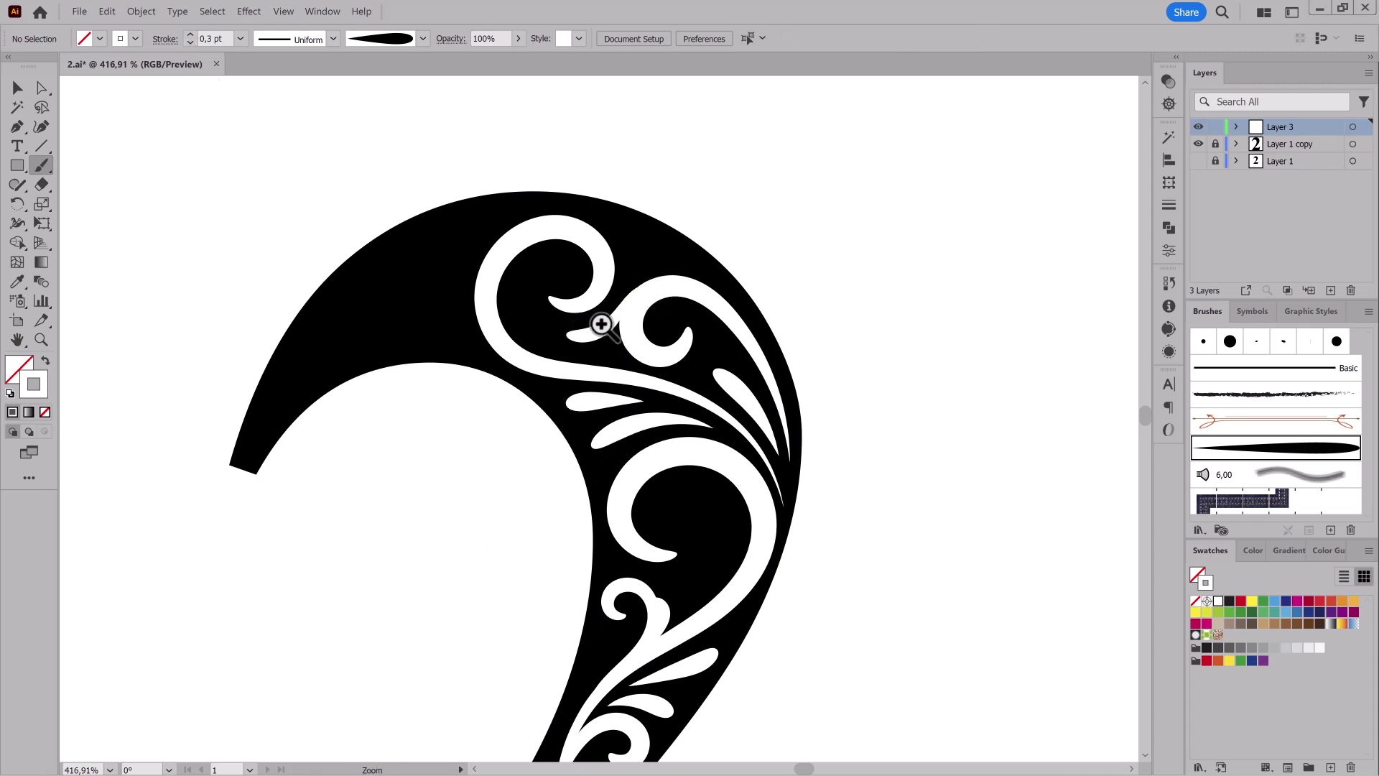
pyautogui.scroll(5, 601, 317)
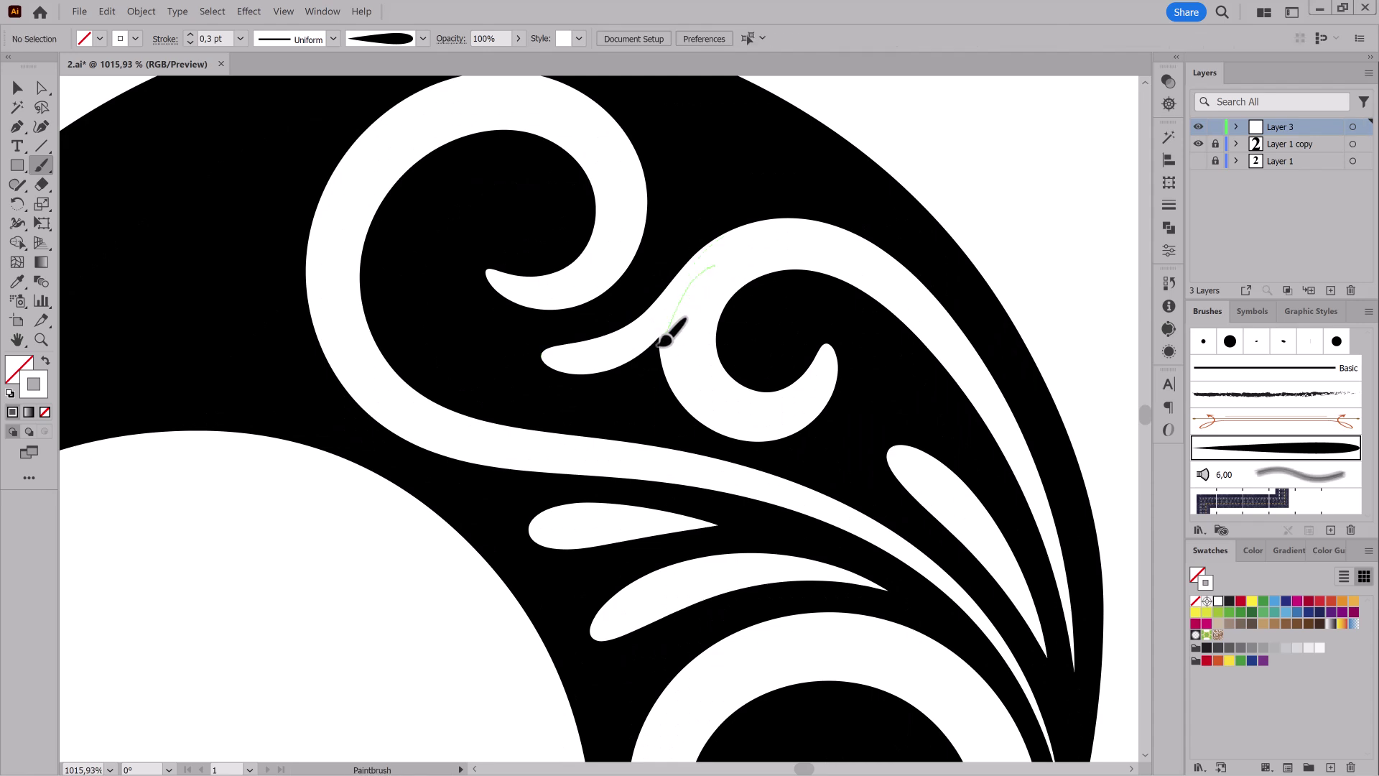
pyautogui.moveTo(662, 342); pyautogui.dragTo(595, 248)
pyautogui.scroll(-2, 769, 317)
pyautogui.moveTo(655, 326); pyautogui.dragTo(653, 329)
# Paint a white scroll at the upper arm's left tip, then scale and rotate it to fit.
pyautogui.scroll(-3, 822, 493)
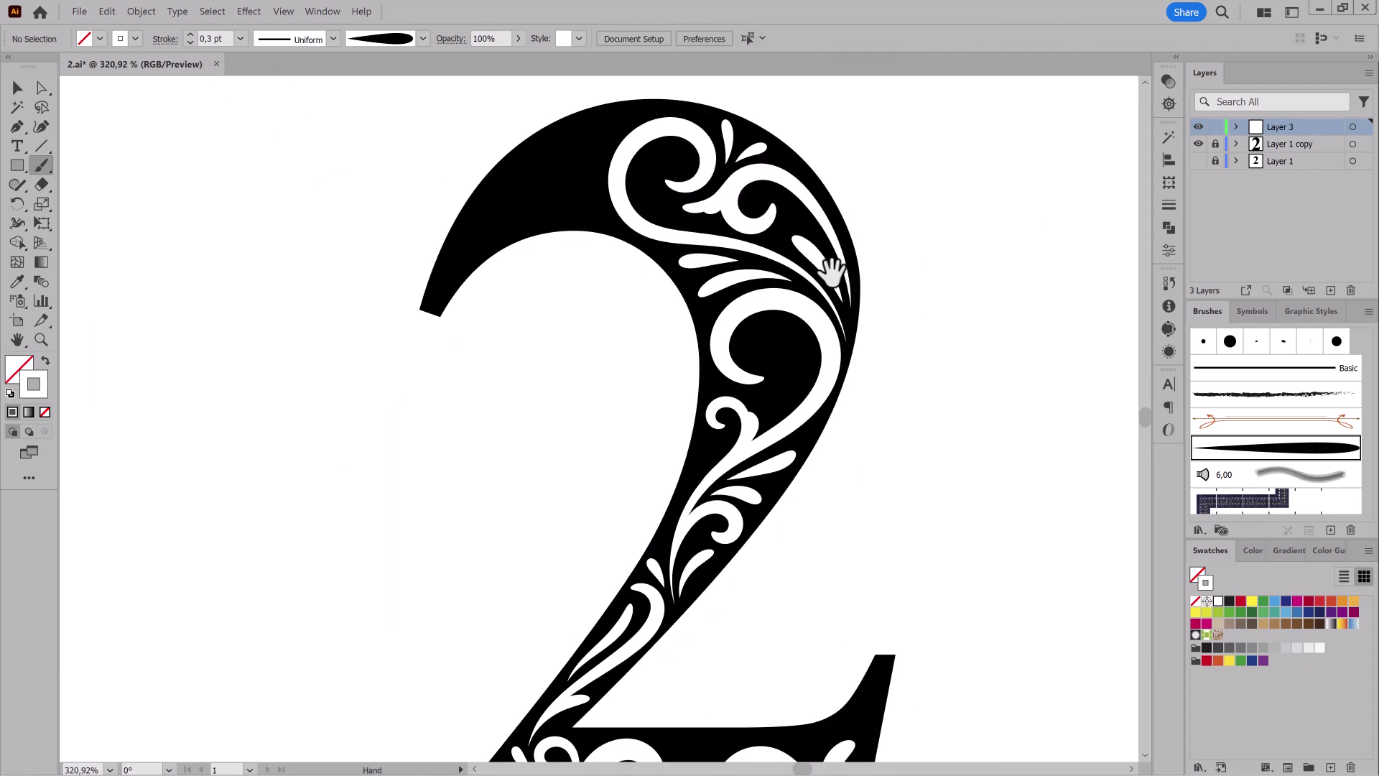
pyautogui.moveTo(832, 268); pyautogui.dragTo(896, 354)
pyautogui.scroll(3, 680, 357)
pyautogui.moveTo(680, 357); pyautogui.dragTo(670, 397)
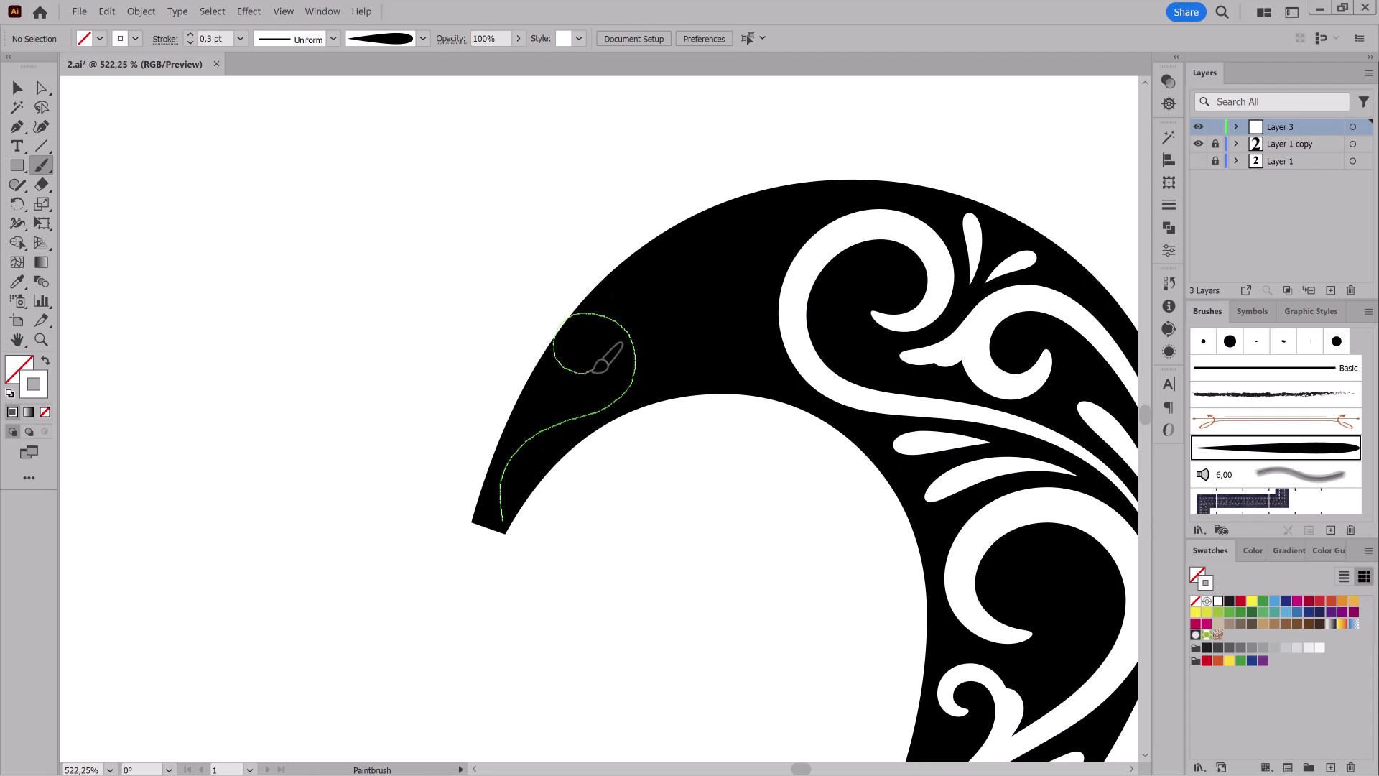
pyautogui.moveTo(591, 371); pyautogui.dragTo(592, 370)
pyautogui.click(106, 11)
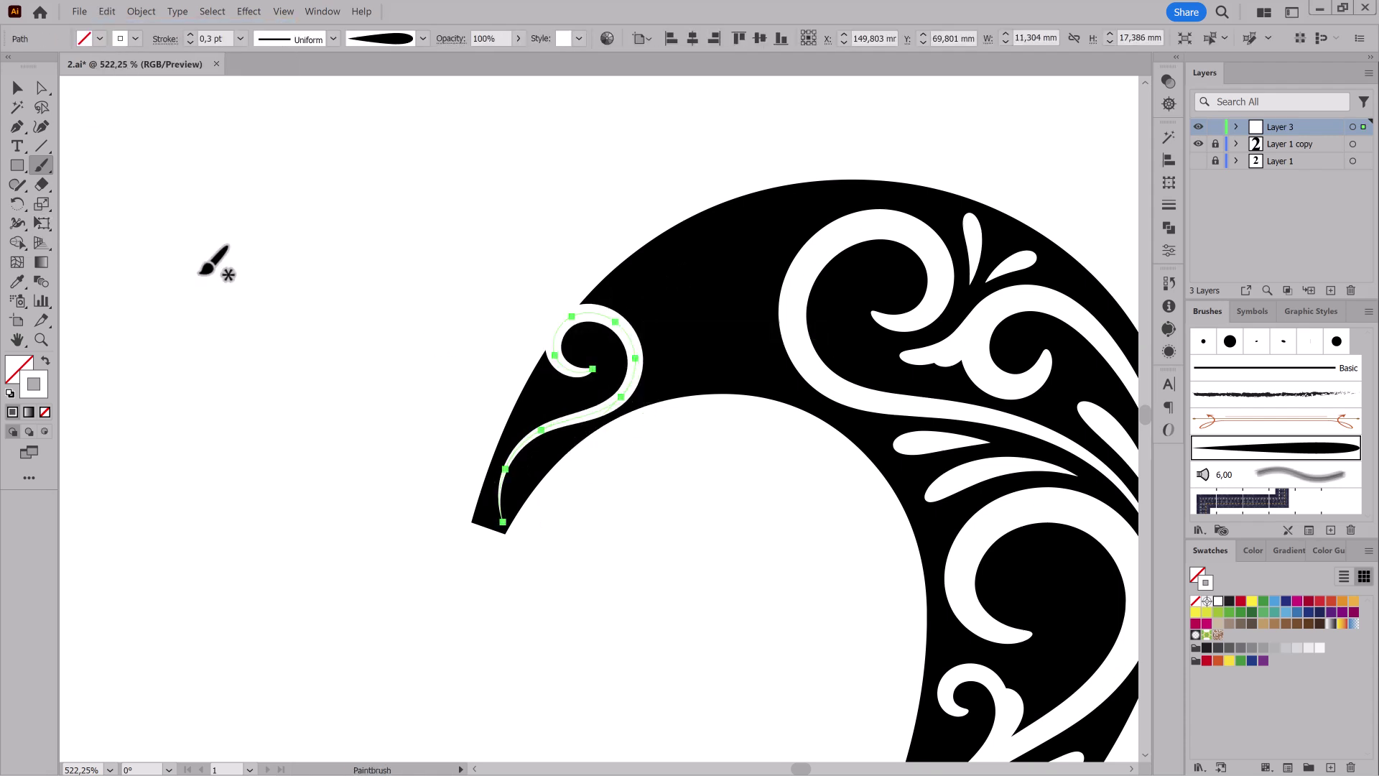
pyautogui.press('e')
pyautogui.moveTo(501, 314); pyautogui.dragTo(516, 321)
pyautogui.moveTo(640, 552); pyautogui.dragTo(564, 524)
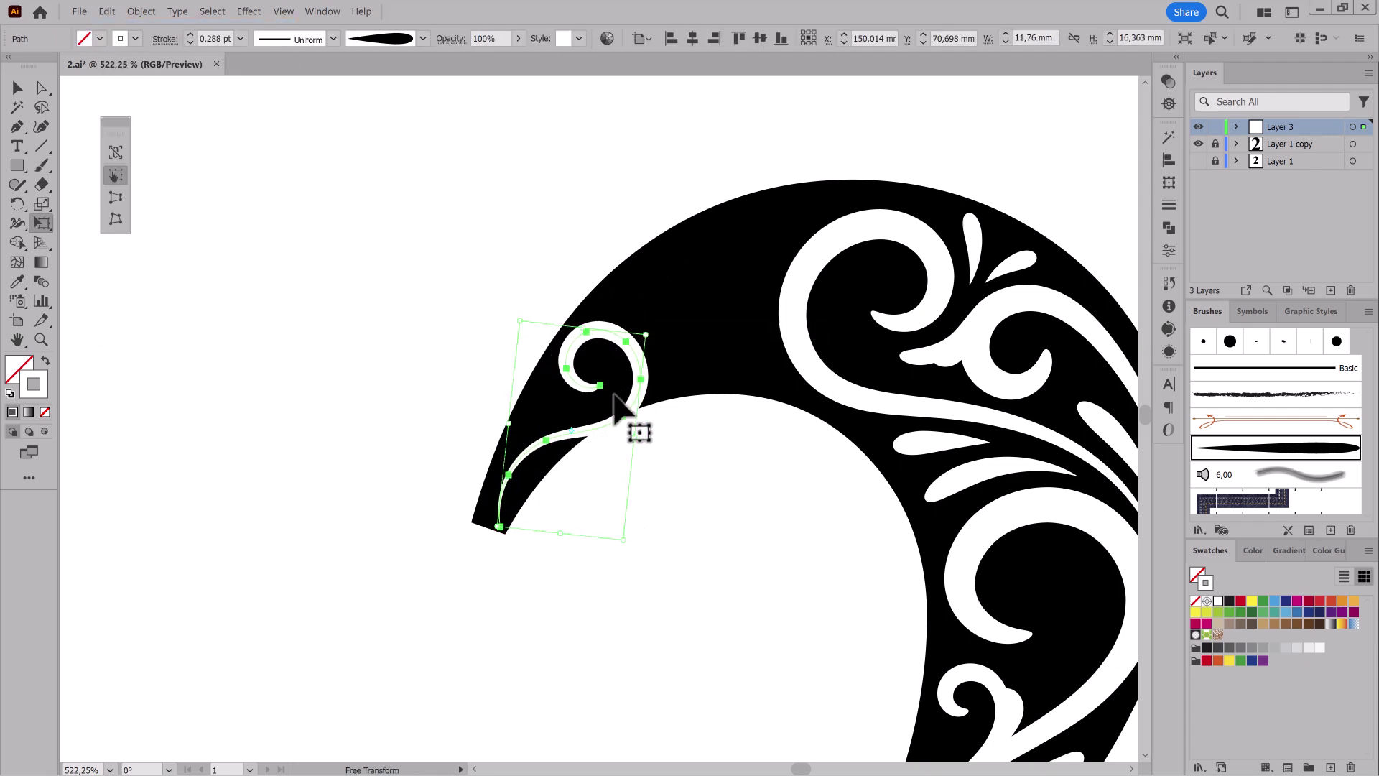
pyautogui.moveTo(645, 335)
pyautogui.mouseDown()
pyautogui.moveTo(632, 392)
pyautogui.moveTo(641, 352)
pyautogui.mouseUp()
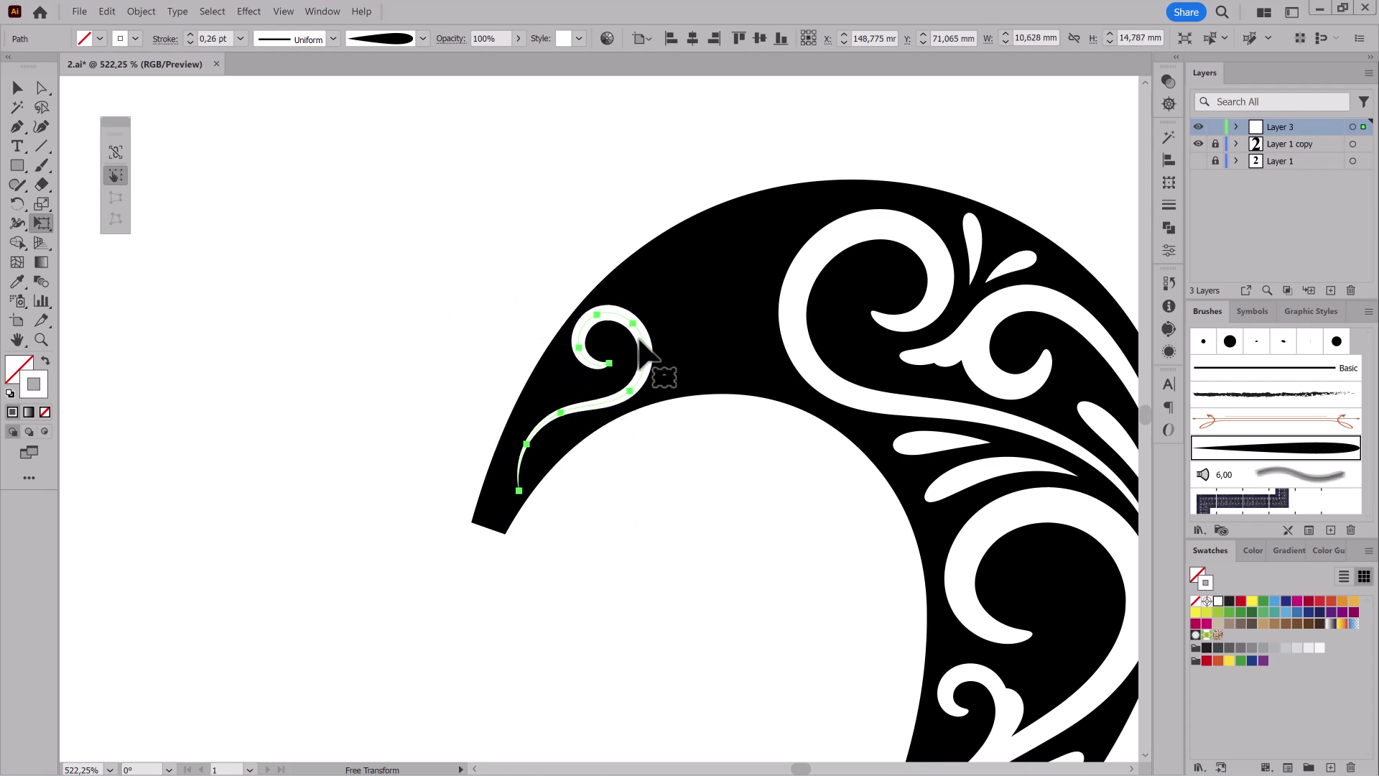
# Move the scroll's bottom and middle anchors so its tail tucks into the arm's tip.
pyautogui.click(39, 86)
pyautogui.moveTo(539, 456); pyautogui.dragTo(431, 515)
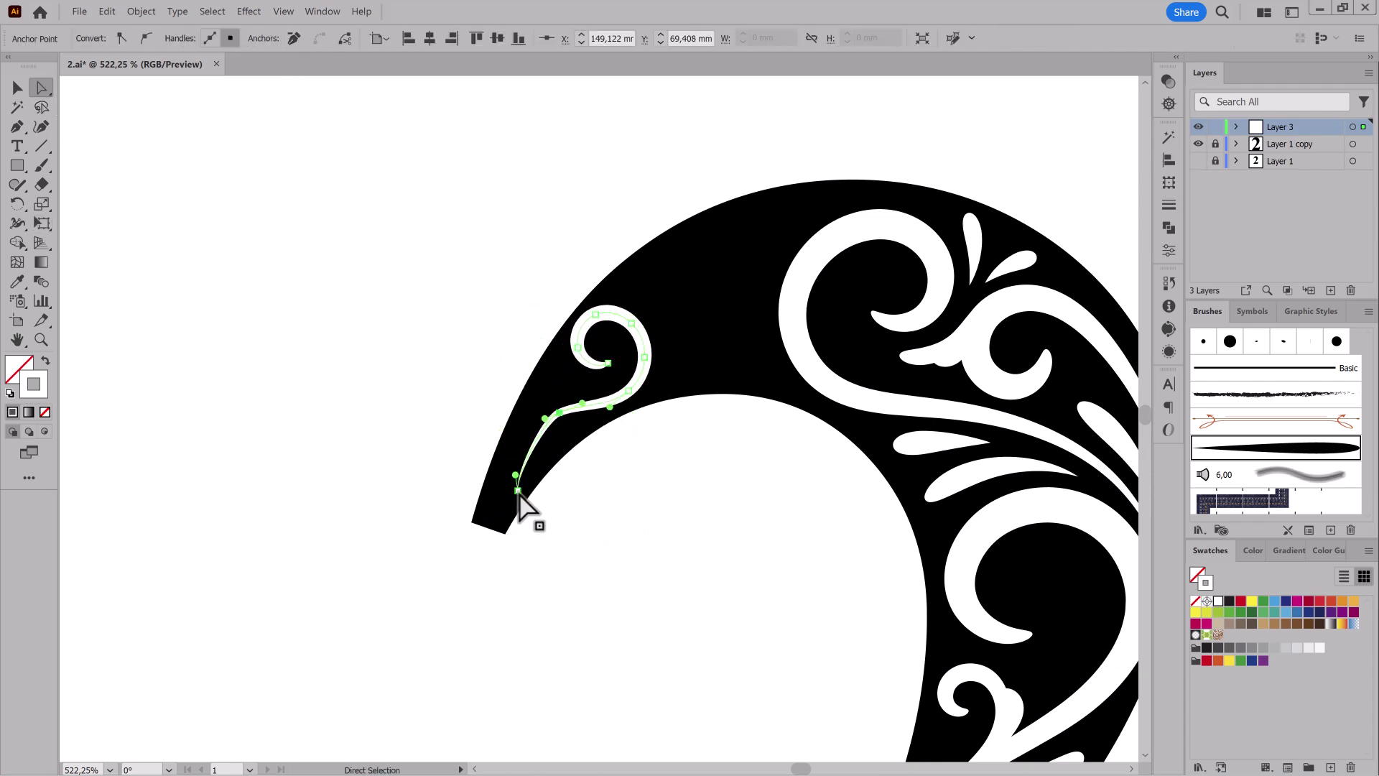
pyautogui.moveTo(518, 491)
pyautogui.mouseDown()
pyautogui.moveTo(501, 518)
pyautogui.moveTo(495, 445)
pyautogui.mouseUp()
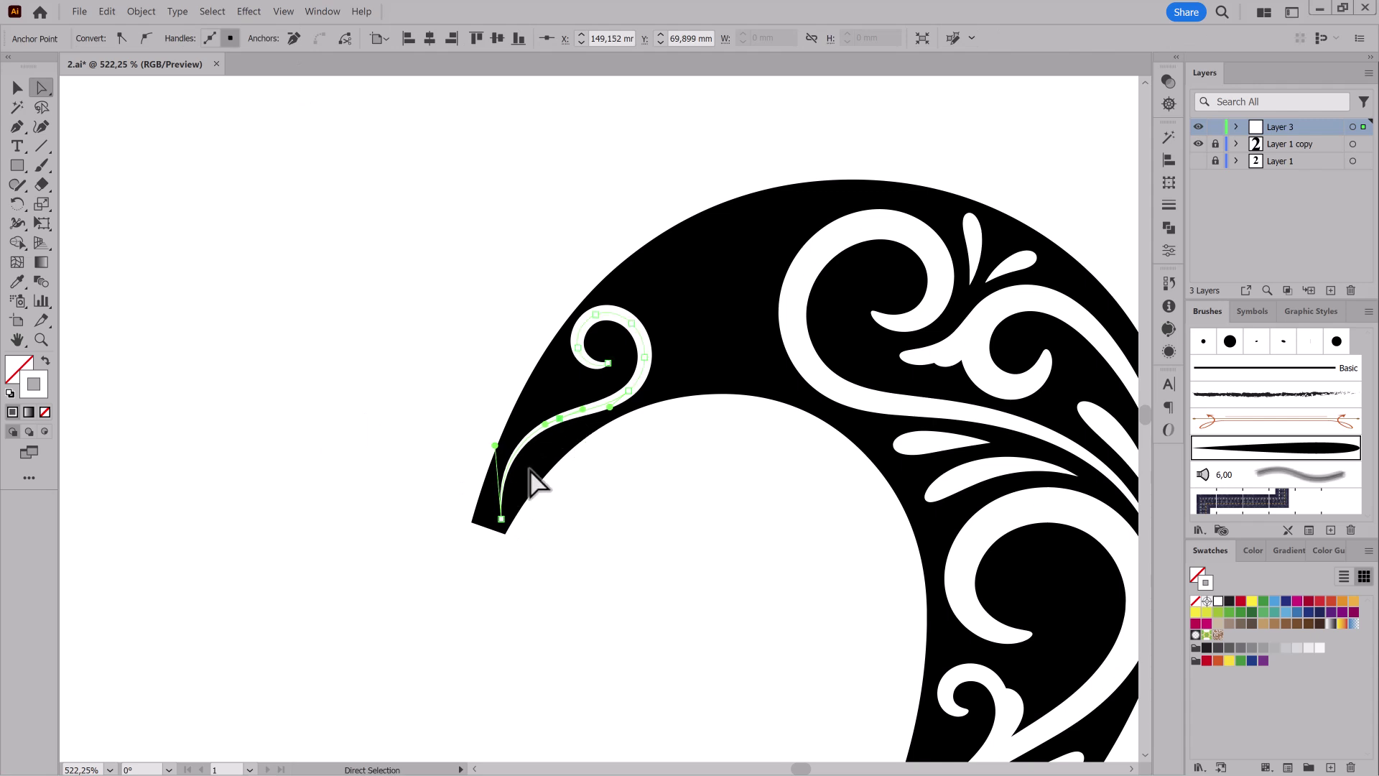
pyautogui.click(376, 409)
pyautogui.click(568, 424)
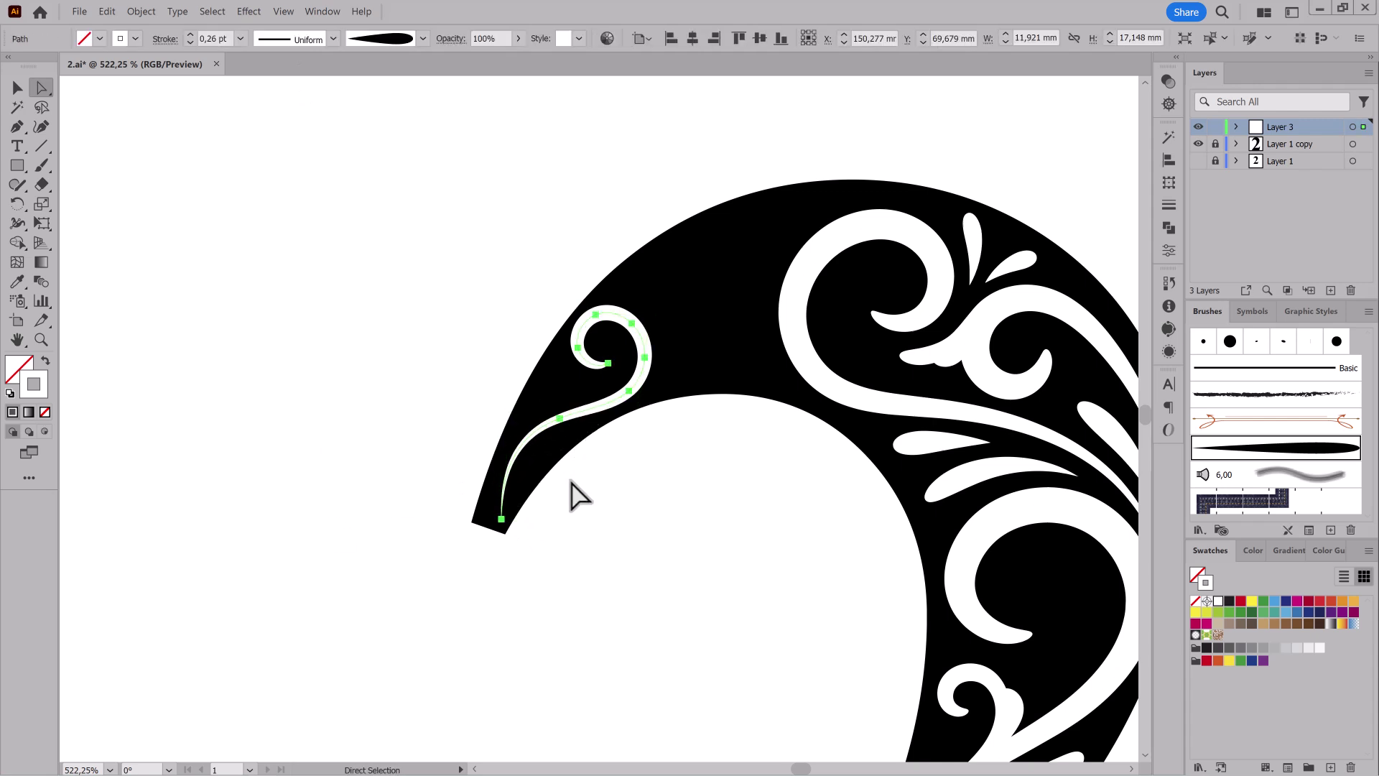
pyautogui.click(560, 420)
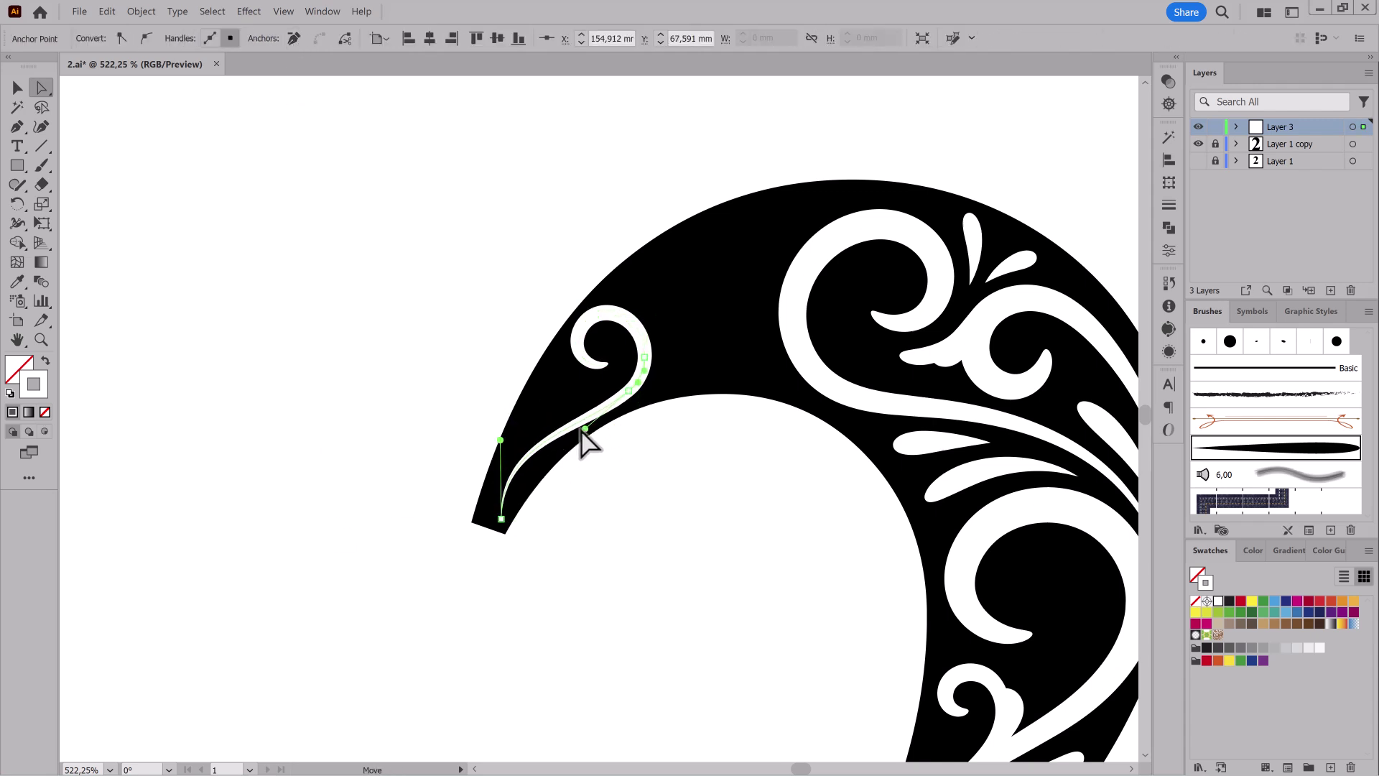
pyautogui.moveTo(560, 419); pyautogui.dragTo(503, 419)
pyautogui.click(324, 327)
# Paint a tapered white leaf inside the left arm, plus small curls above it and between the swirls.
pyautogui.press('b')
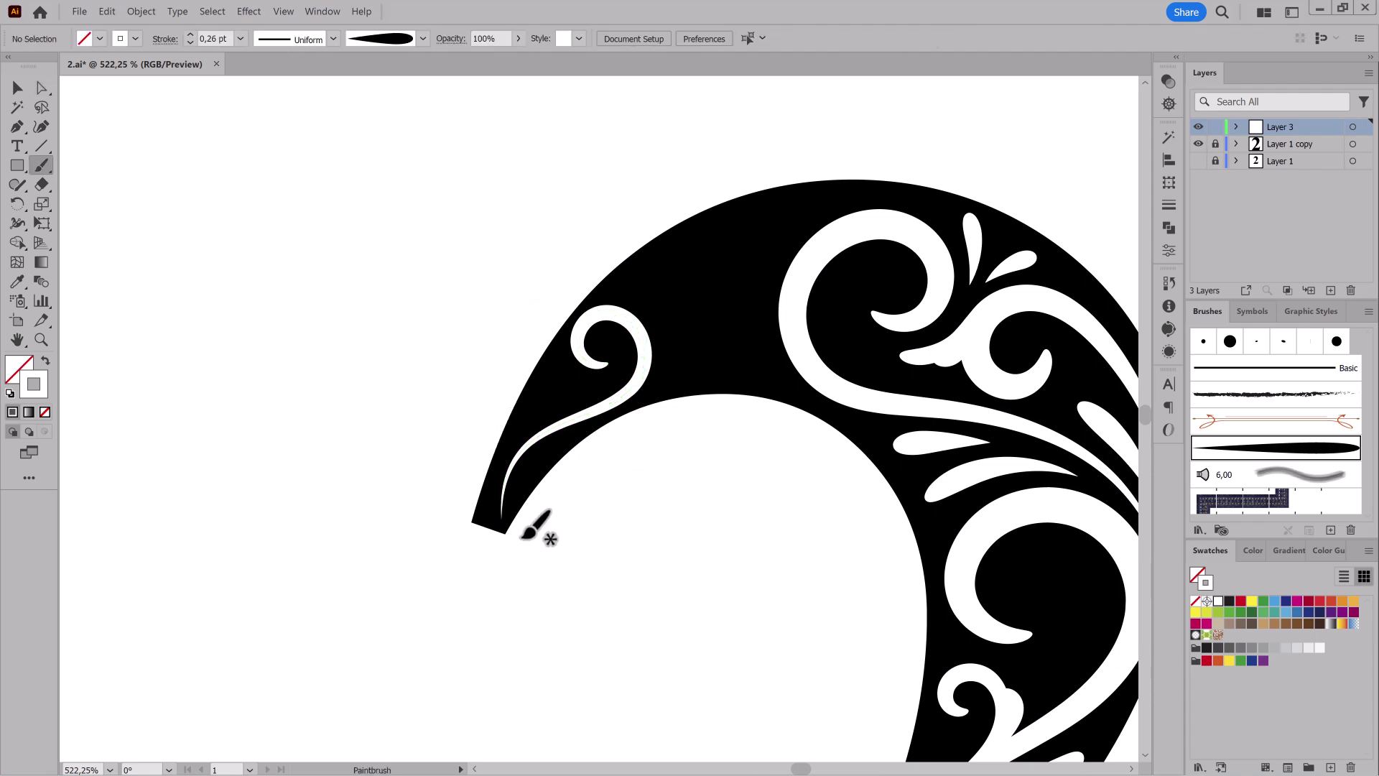
pyautogui.scroll(2, 539, 530)
pyautogui.moveTo(520, 477); pyautogui.dragTo(616, 422)
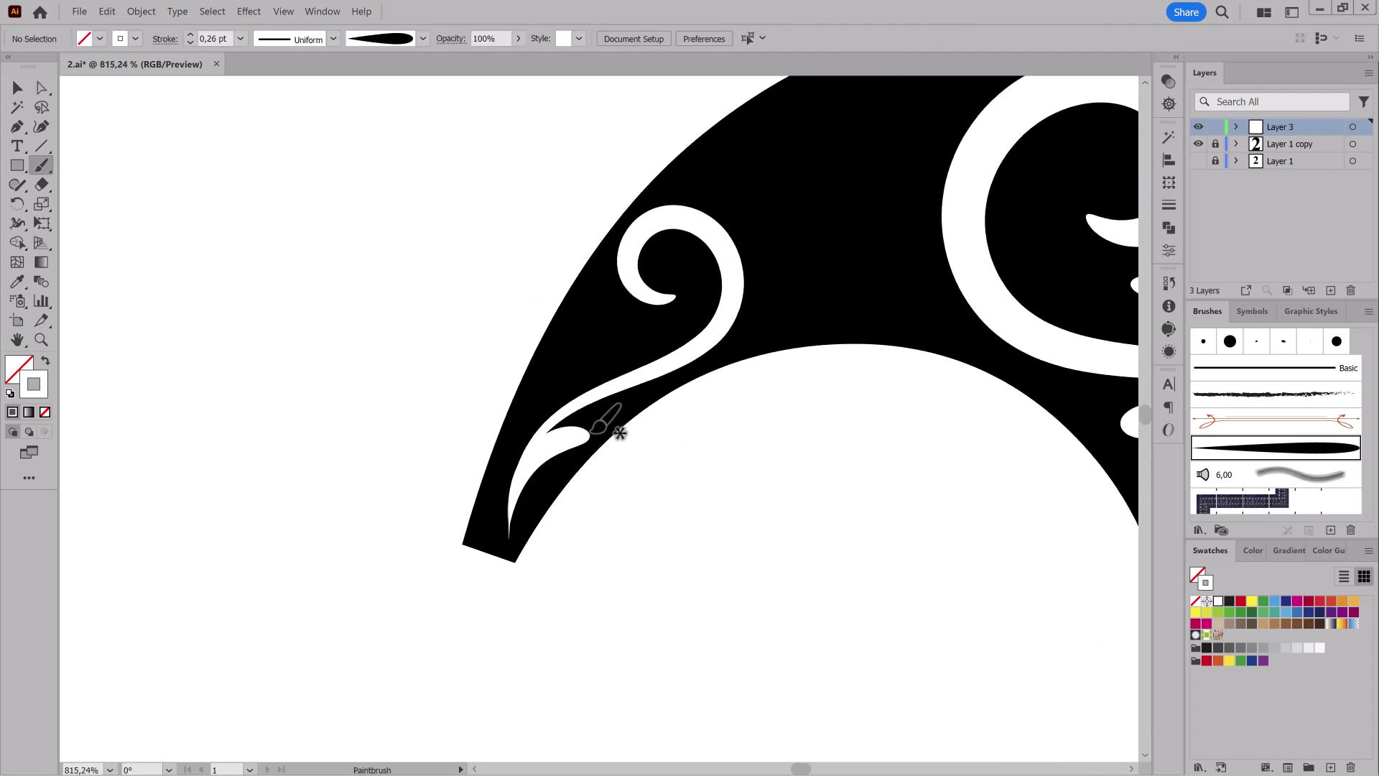
pyautogui.keyDown('ctrl'); pyautogui.click(297, 346); pyautogui.keyUp('ctrl')
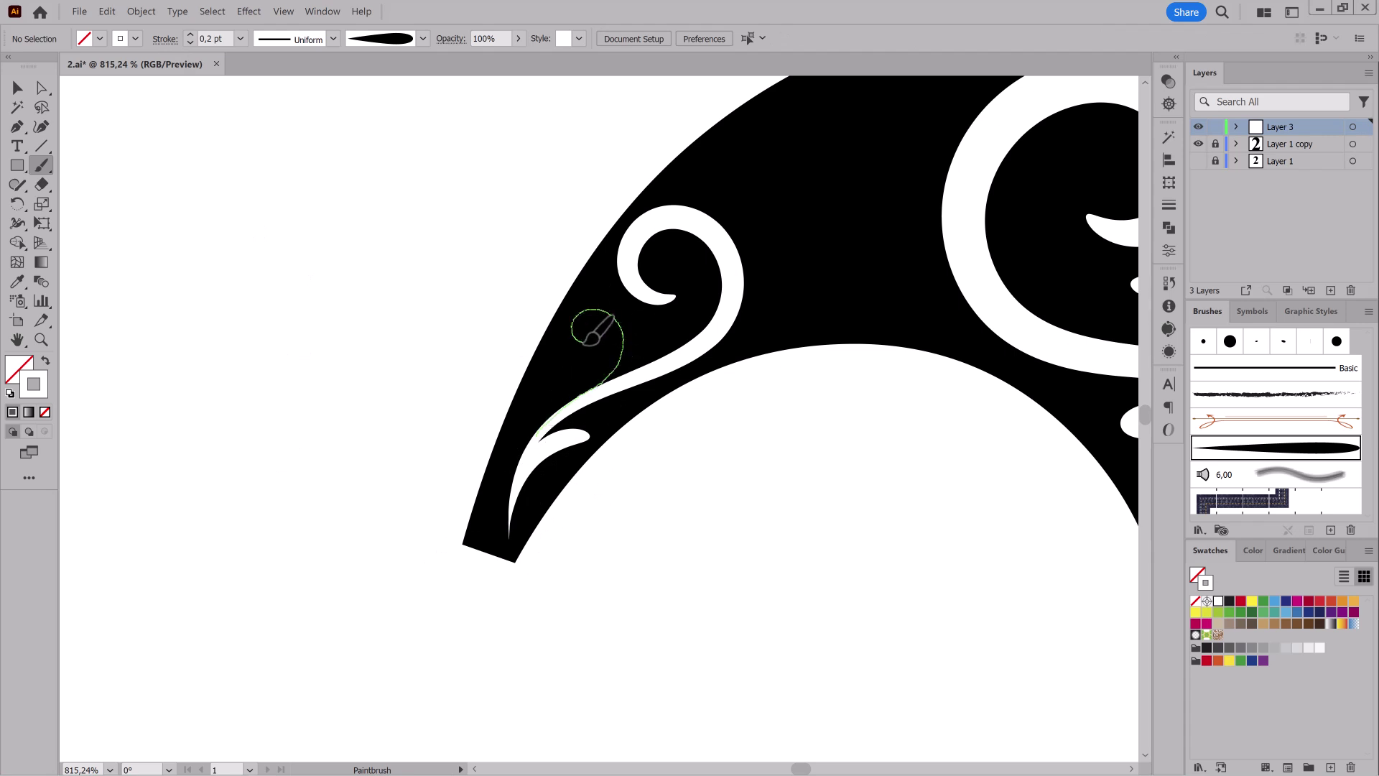
pyautogui.moveTo(587, 343); pyautogui.dragTo(634, 351)
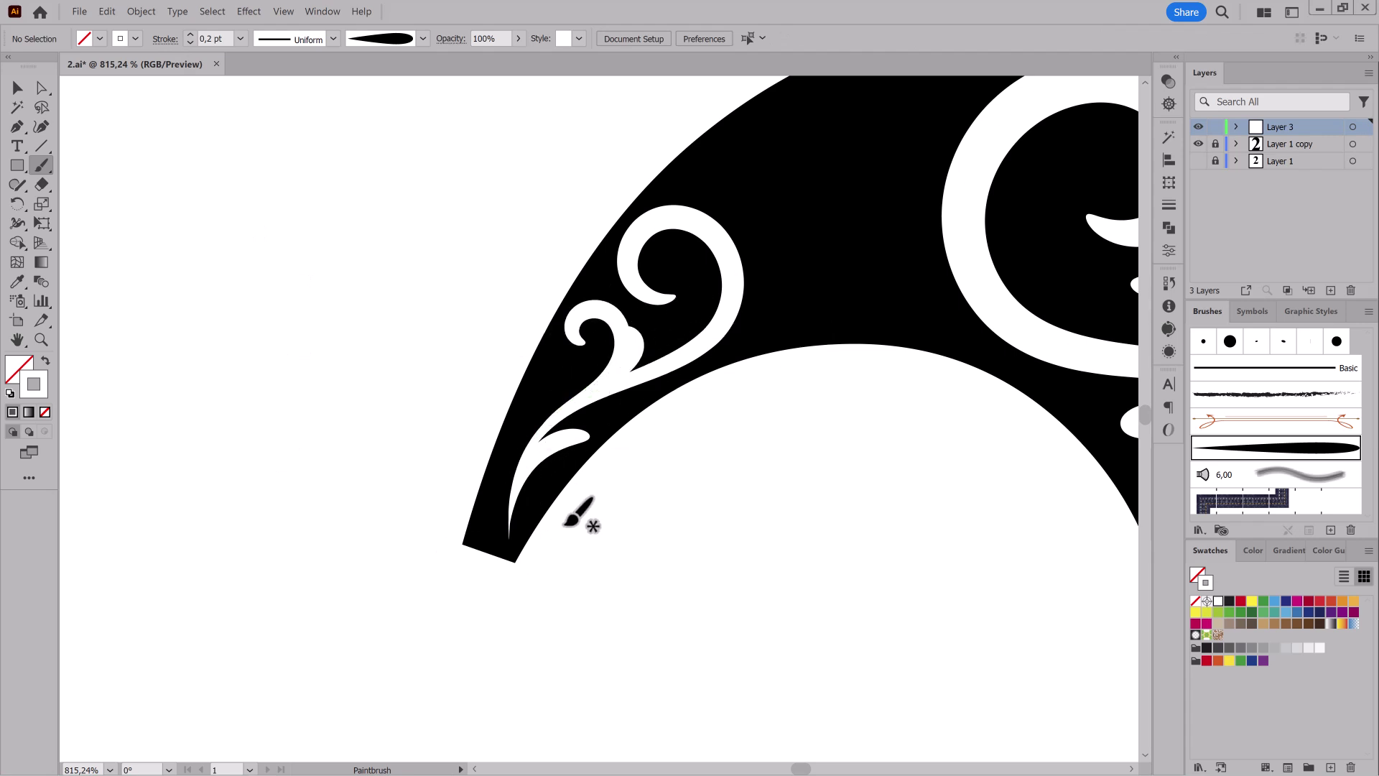
pyautogui.scroll(-3, 787, 412)
pyautogui.moveTo(841, 385); pyautogui.dragTo(660, 431)
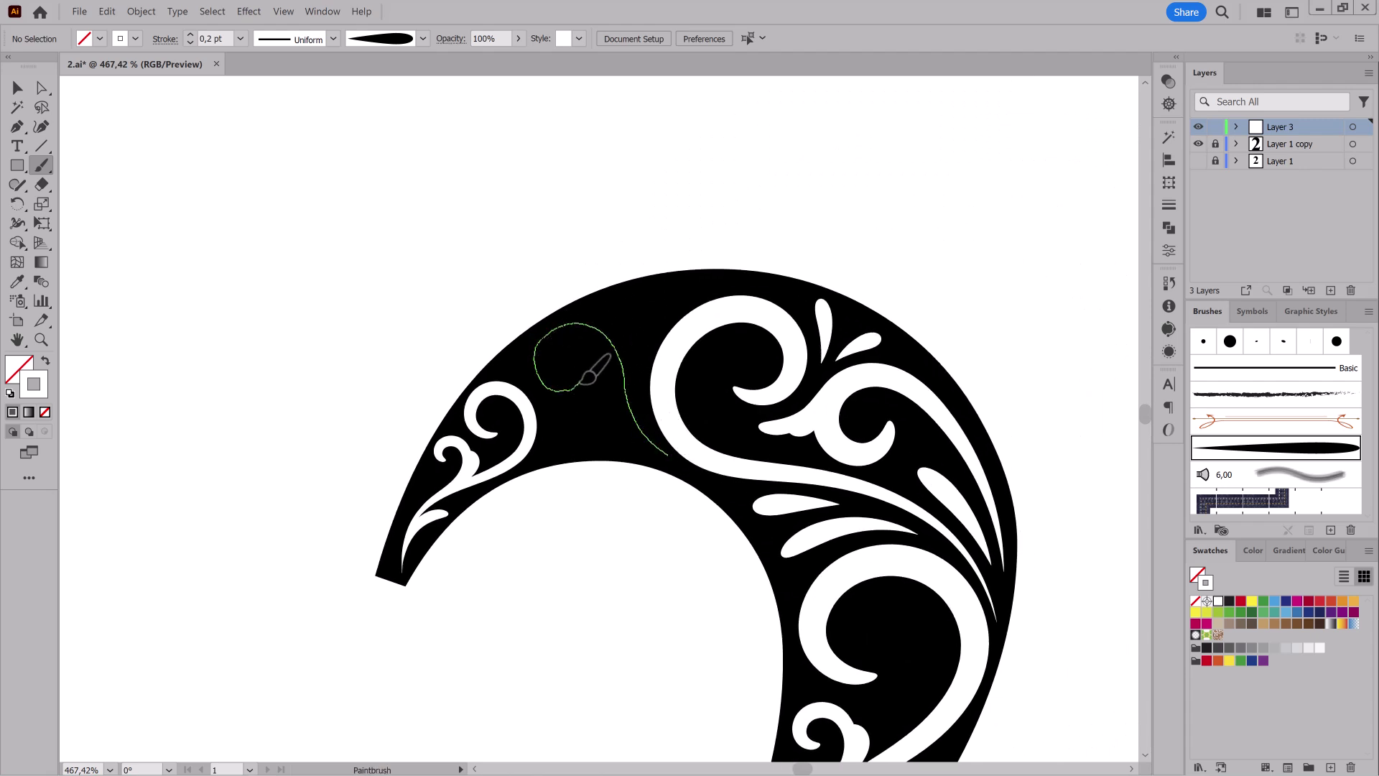
pyautogui.moveTo(582, 383); pyautogui.dragTo(583, 372)
# Select the new curl and check its anchor points with Direct Selection.
pyautogui.press('a')
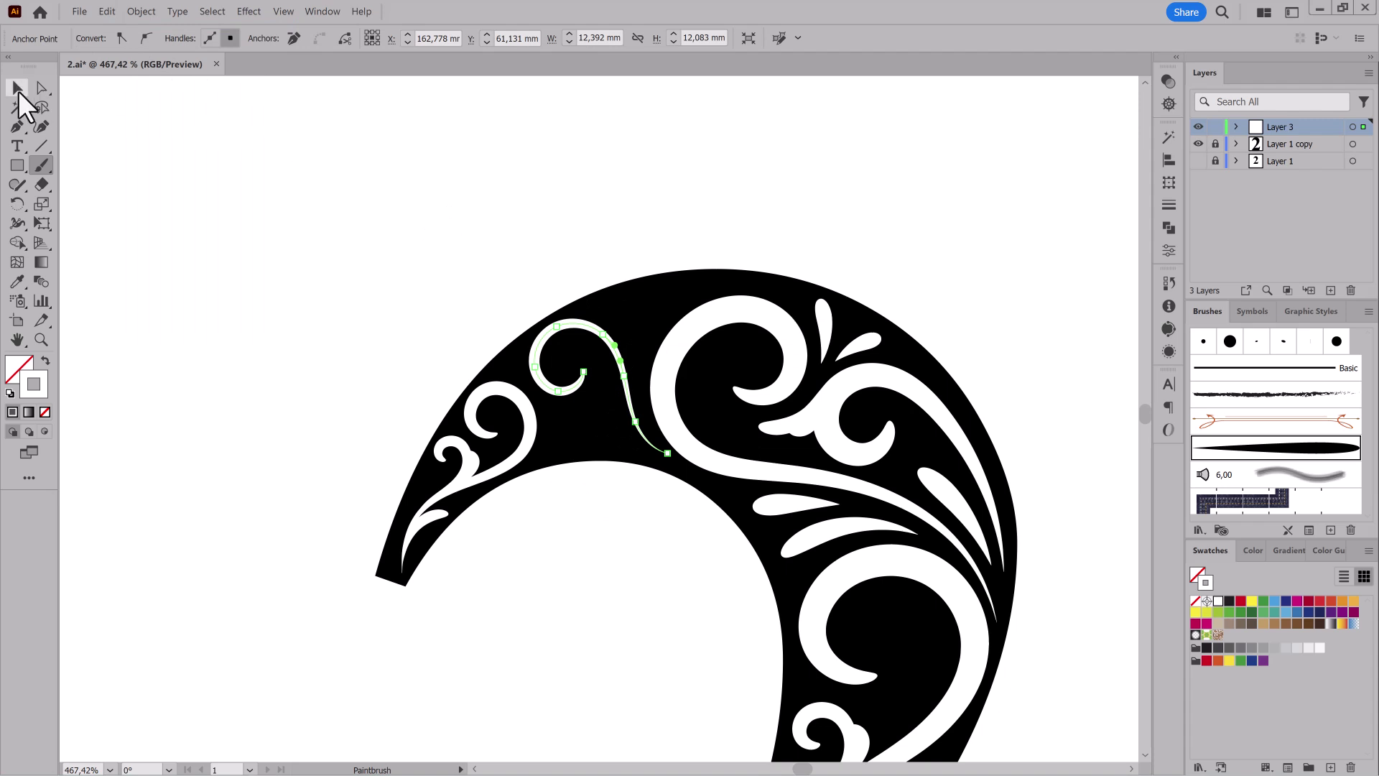
pyautogui.click(19, 90)
pyautogui.click(578, 391)
pyautogui.press('a')
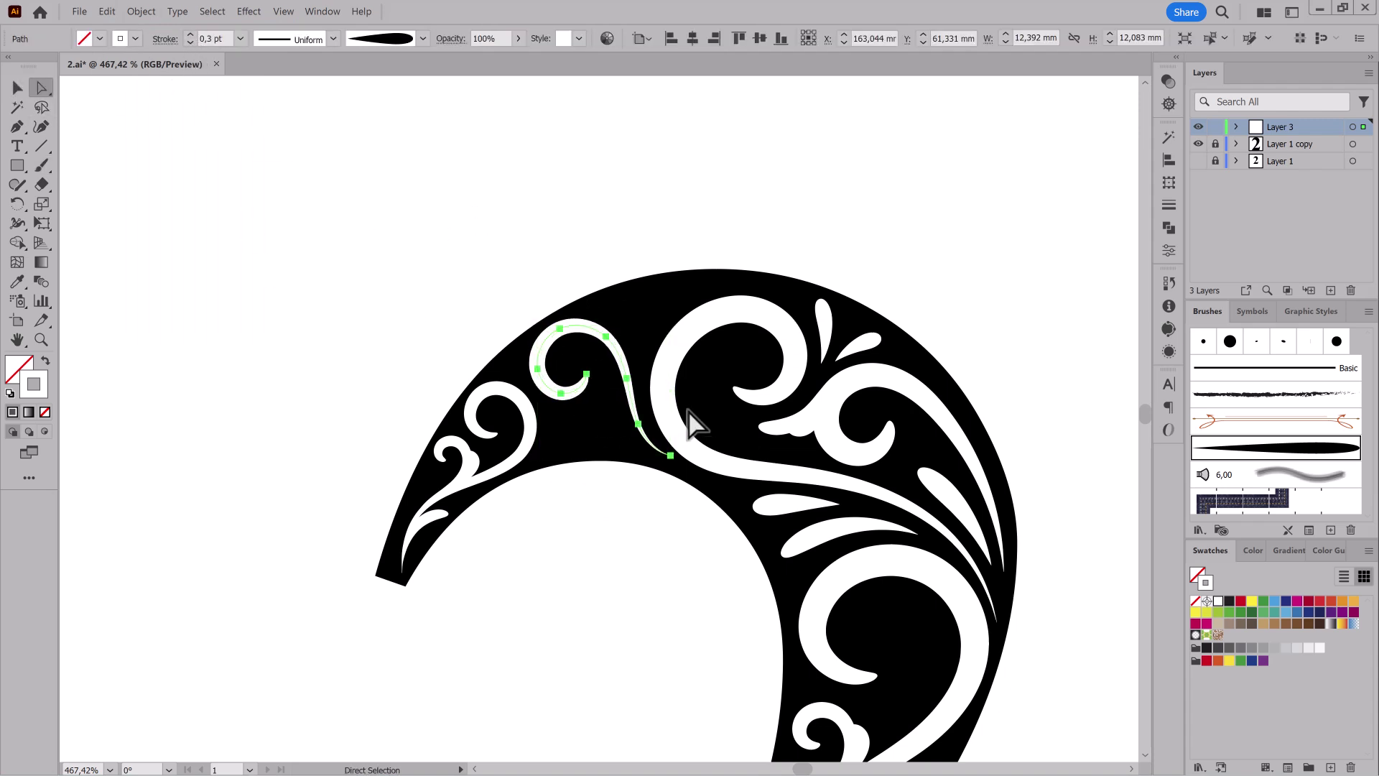
pyautogui.click(690, 471)
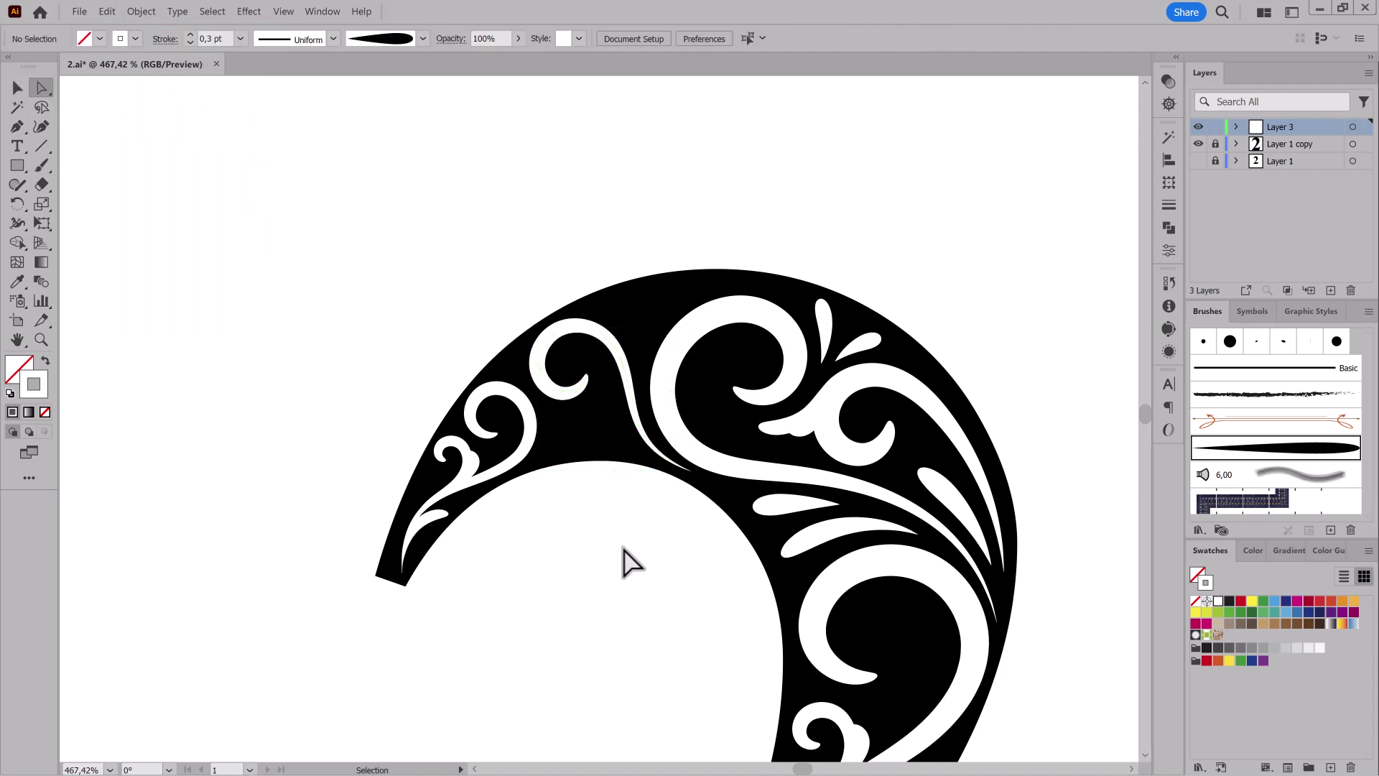
# Paint tapered strokes along the big swirl's edge, a tall leaf near the top, and a thin inner-swirl stroke.
pyautogui.click(41, 166)
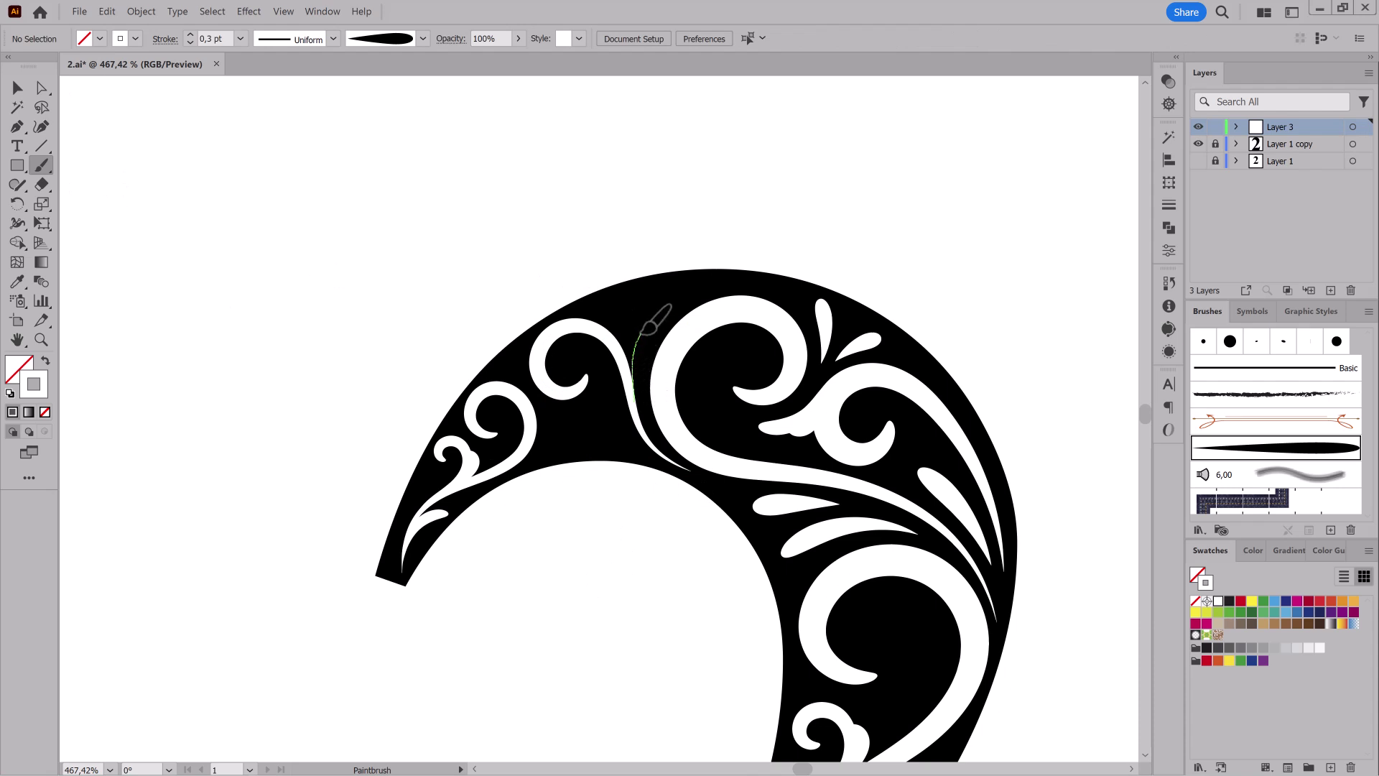
pyautogui.moveTo(641, 333); pyautogui.dragTo(637, 288)
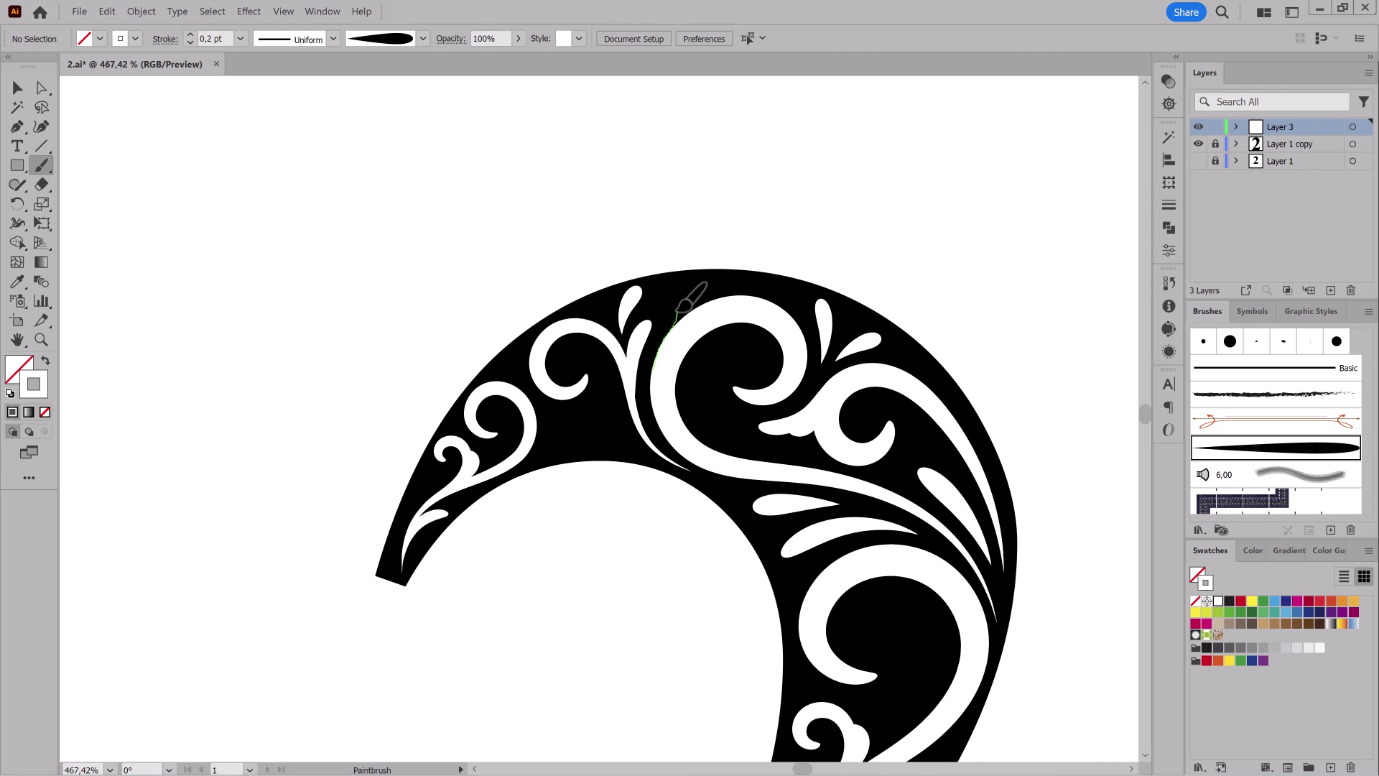
pyautogui.moveTo(677, 310); pyautogui.dragTo(696, 302)
pyautogui.scroll(5, 700, 287)
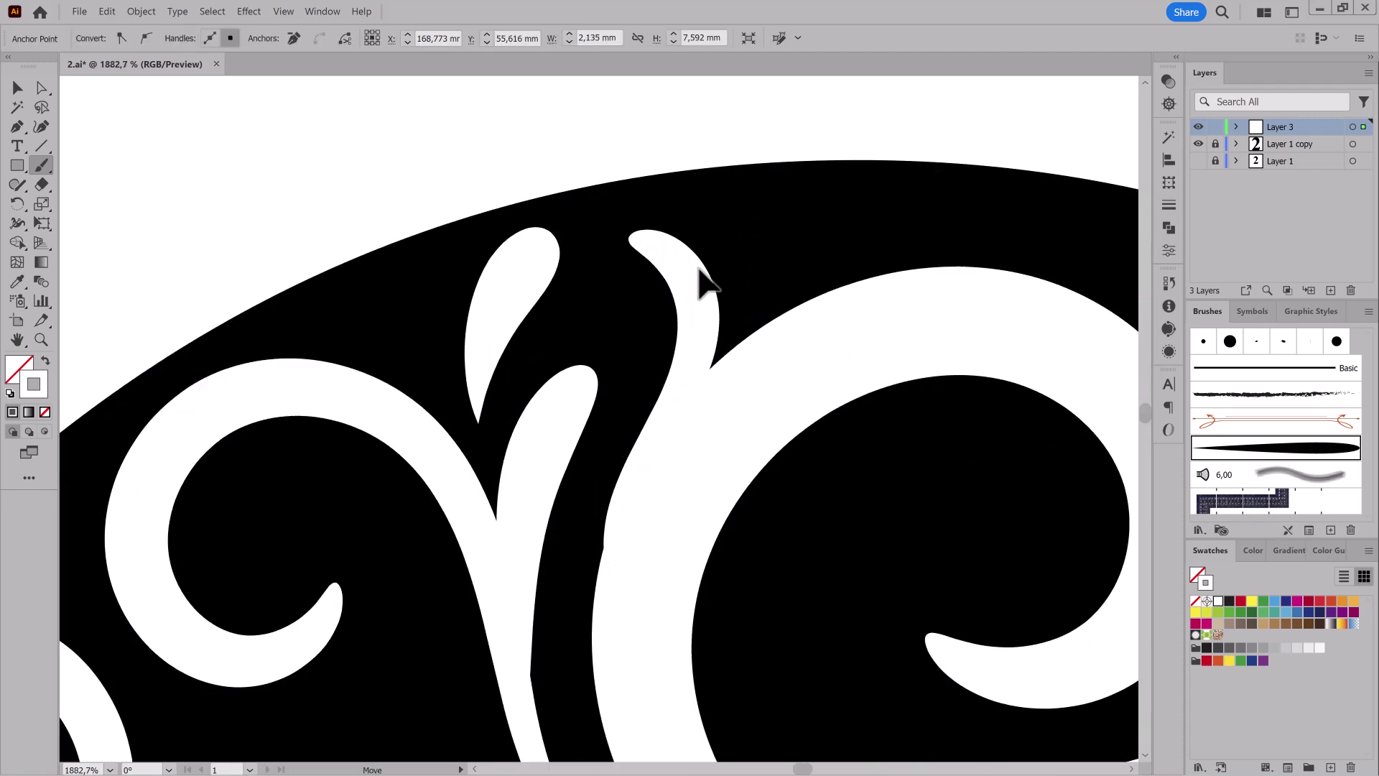
pyautogui.keyDown('ctrl'); pyautogui.click(707, 302); pyautogui.keyUp('ctrl')
pyautogui.moveTo(709, 383); pyautogui.dragTo(725, 384)
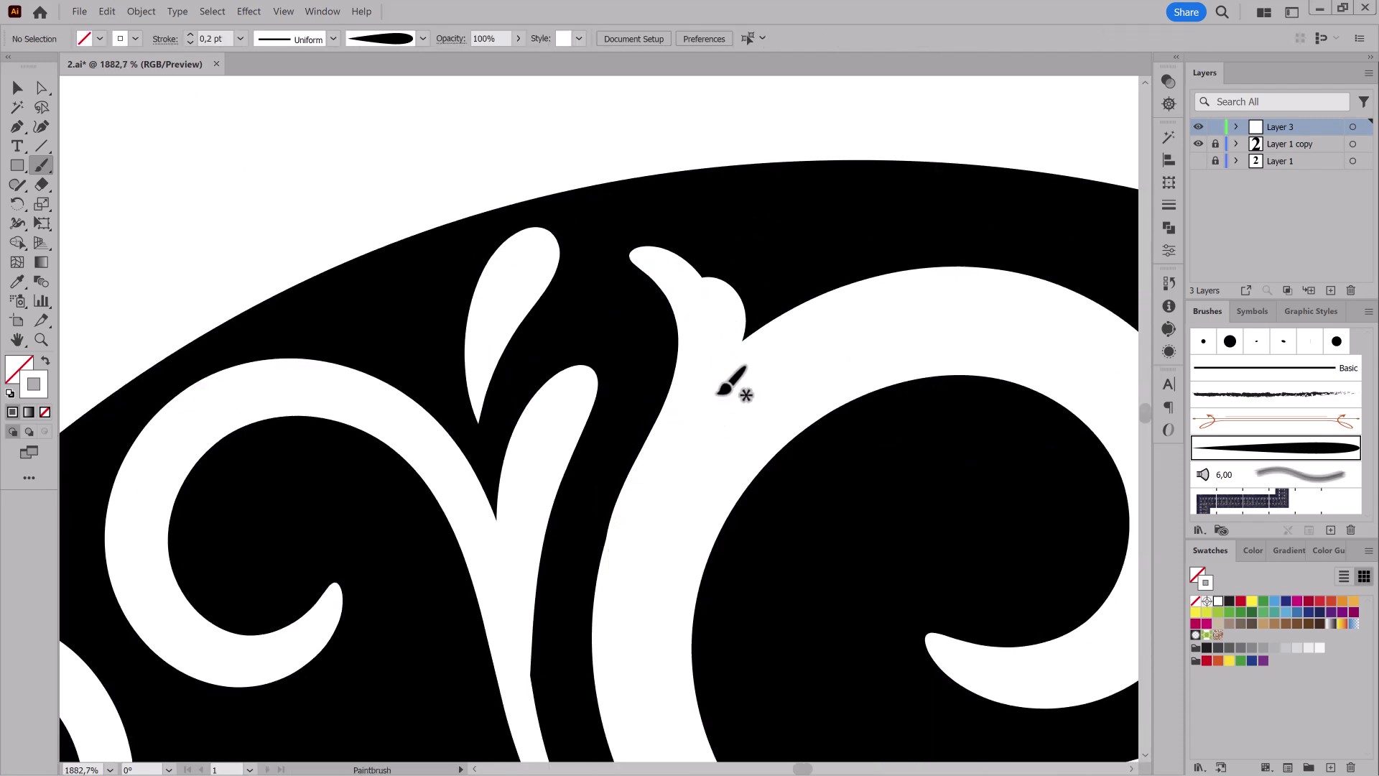
pyautogui.scroll(-5, 733, 359)
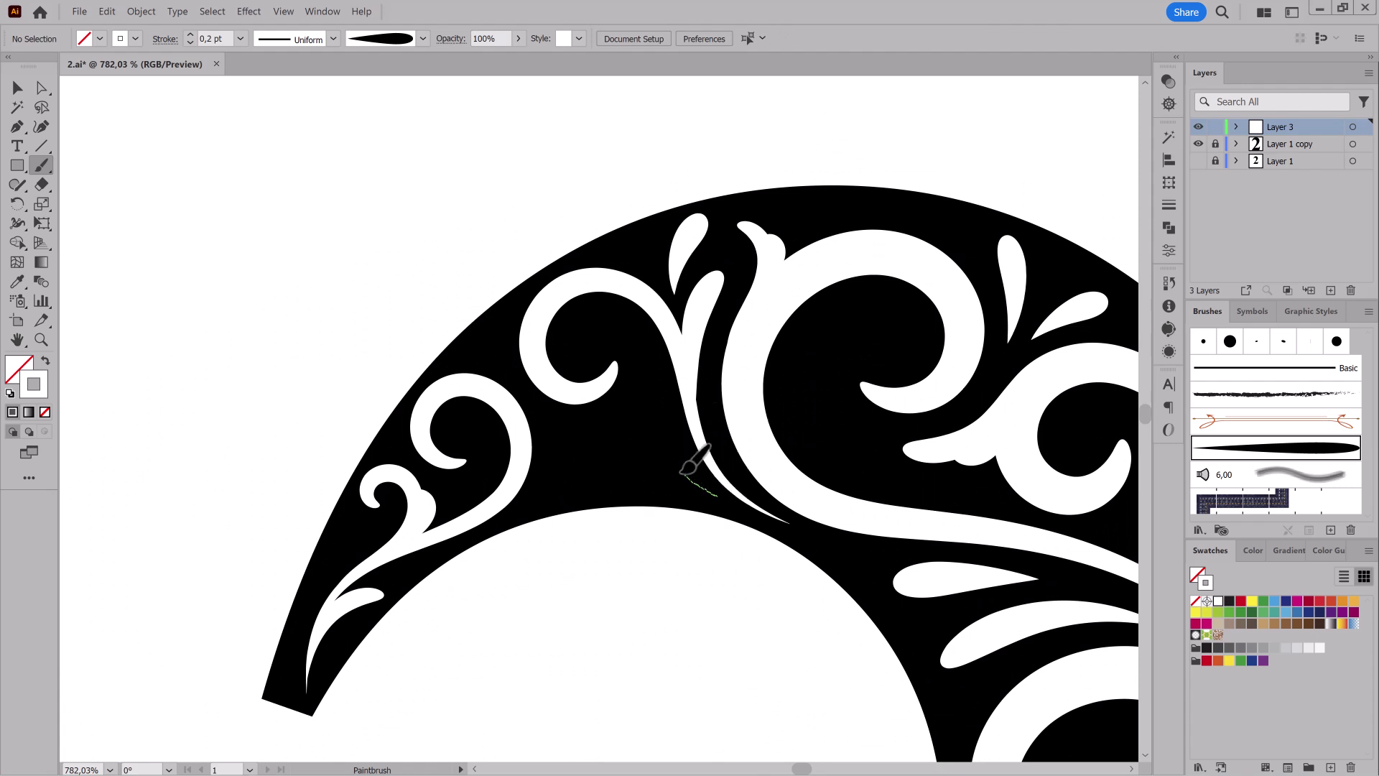
pyautogui.moveTo(682, 472); pyautogui.dragTo(636, 397)
# Paint two white teardrops in the top curve at a slightly heavier brush weight.
pyautogui.click(190, 34)
pyautogui.keyDown('ctrl'); pyautogui.click(219, 239); pyautogui.keyUp('ctrl')
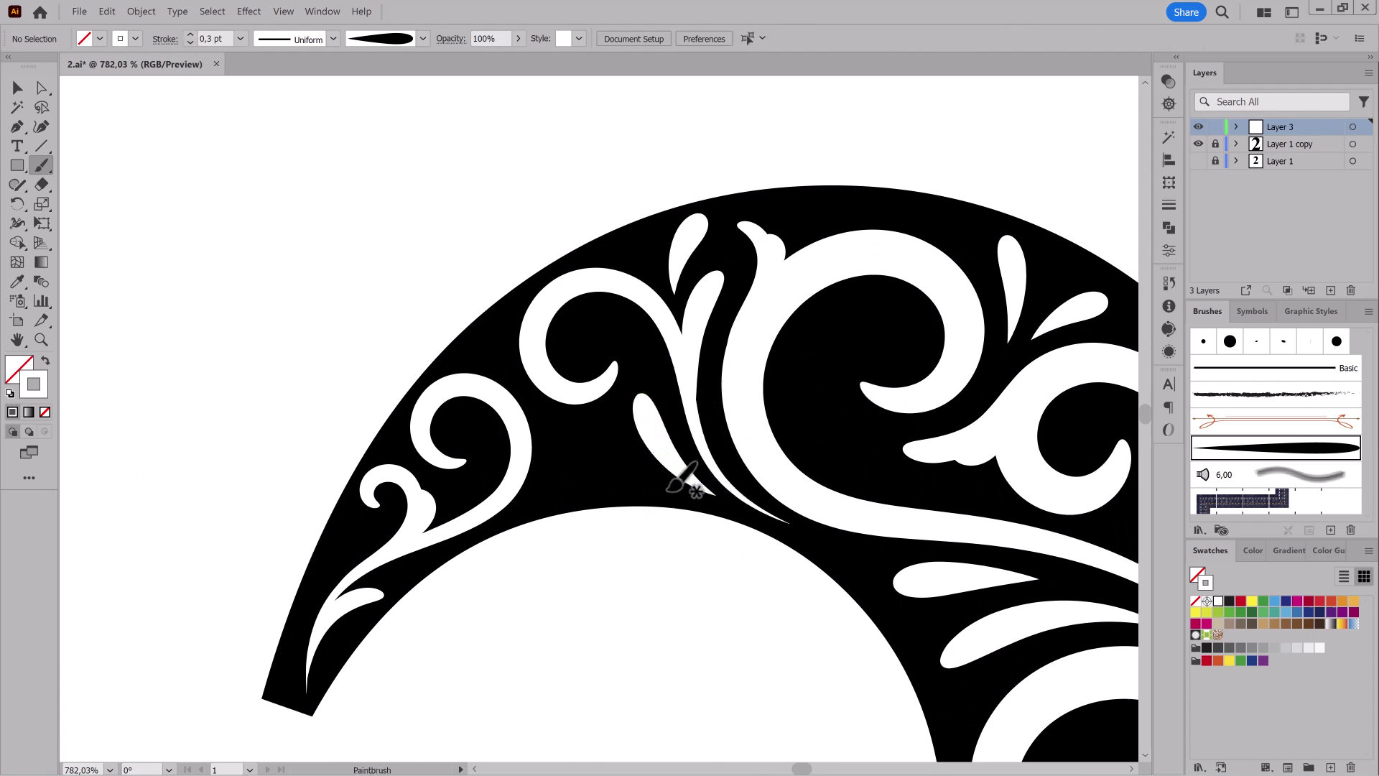
pyautogui.moveTo(639, 466); pyautogui.dragTo(586, 418)
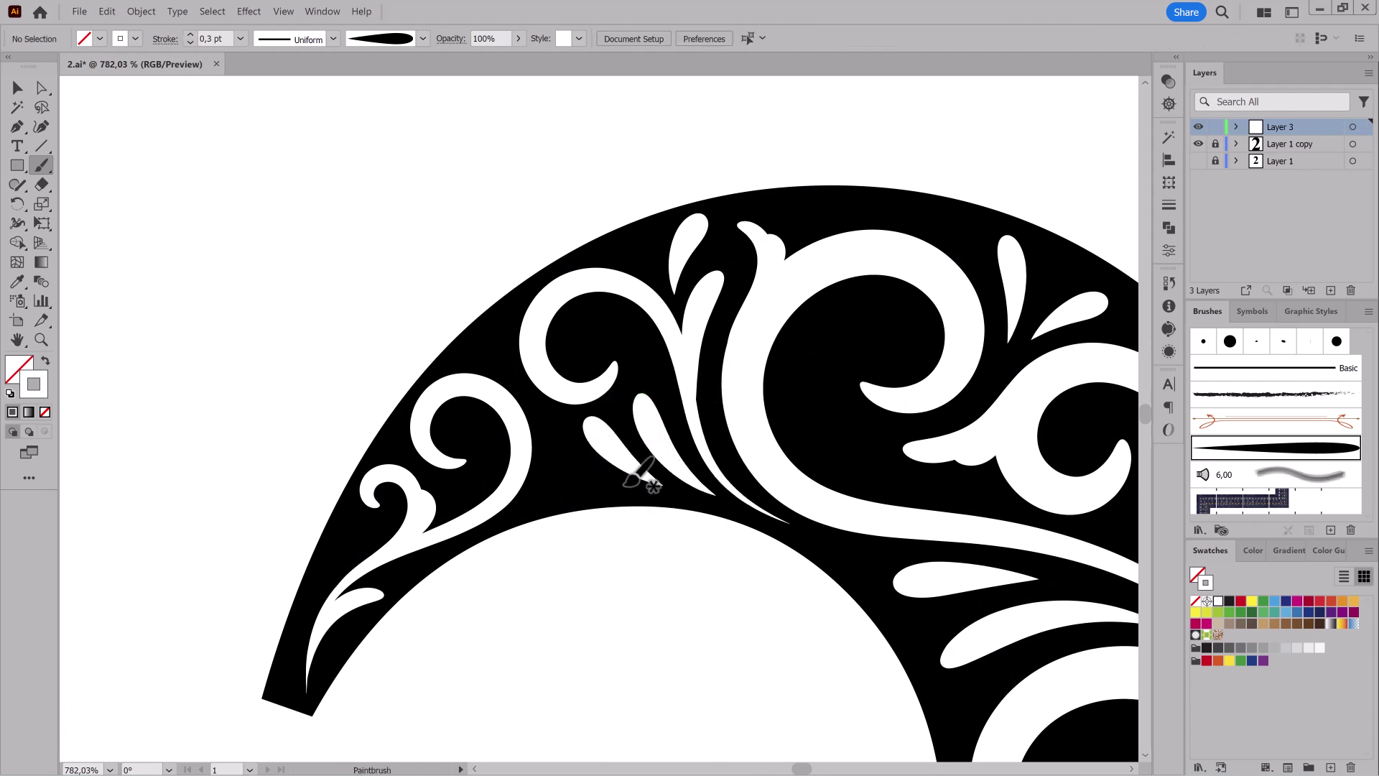
pyautogui.moveTo(574, 480); pyautogui.dragTo(542, 477)
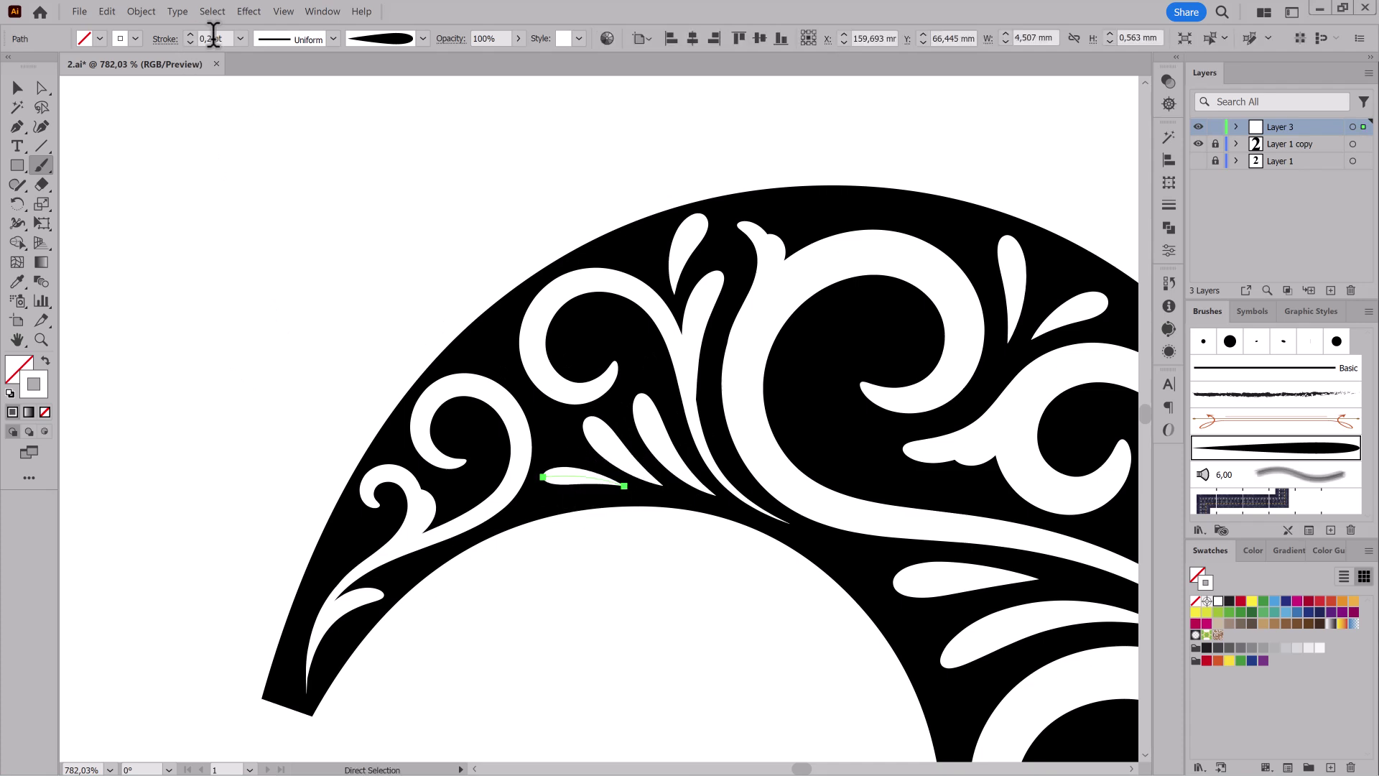
pyautogui.click(191, 43)
# Zoom out and paint a white curl inside the right side of the arch.
pyautogui.keyDown('ctrl'); pyautogui.click(745, 591); pyautogui.keyUp('ctrl')
pyautogui.scroll(-4, 836, 561)
pyautogui.scroll(-2, 889, 455)
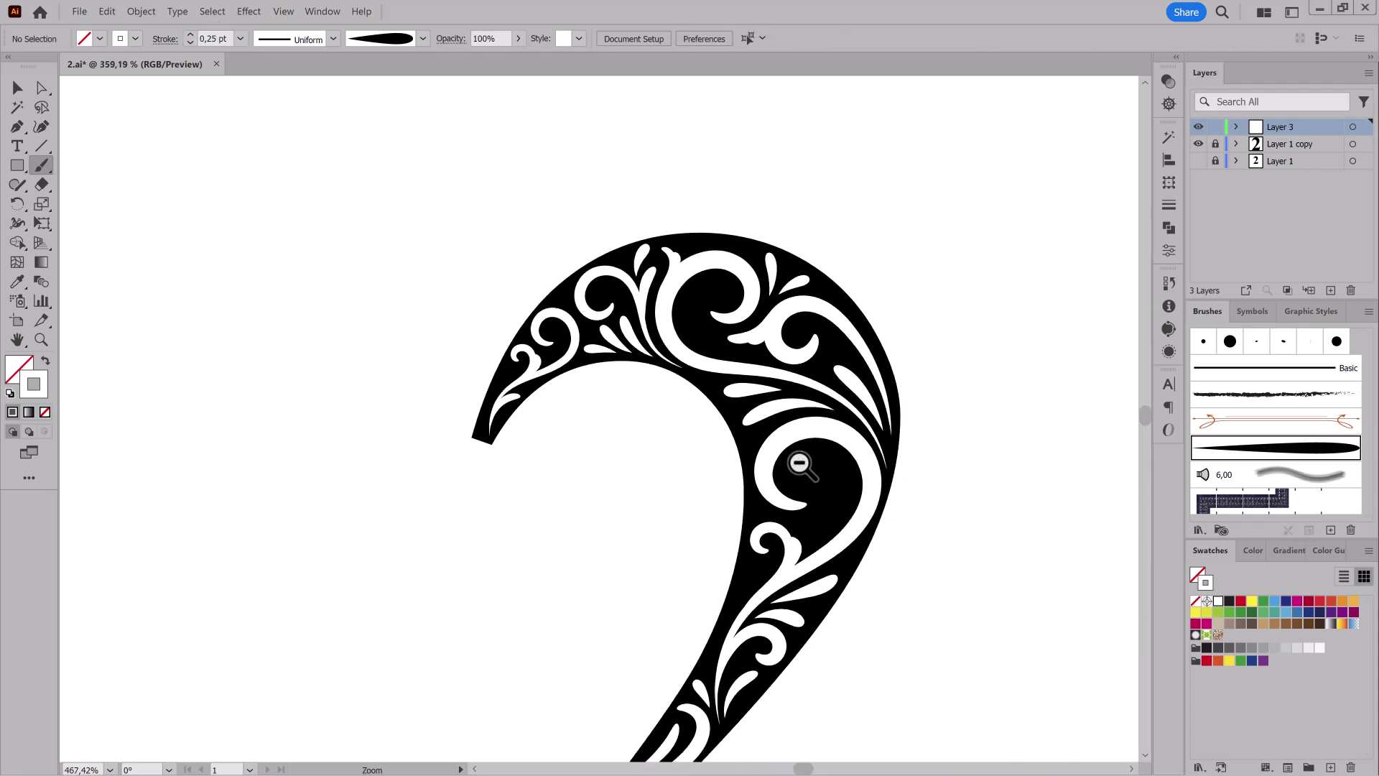
pyautogui.scroll(-2, 925, 289)
pyautogui.scroll(3, 912, 419)
pyautogui.scroll(2, 911, 419)
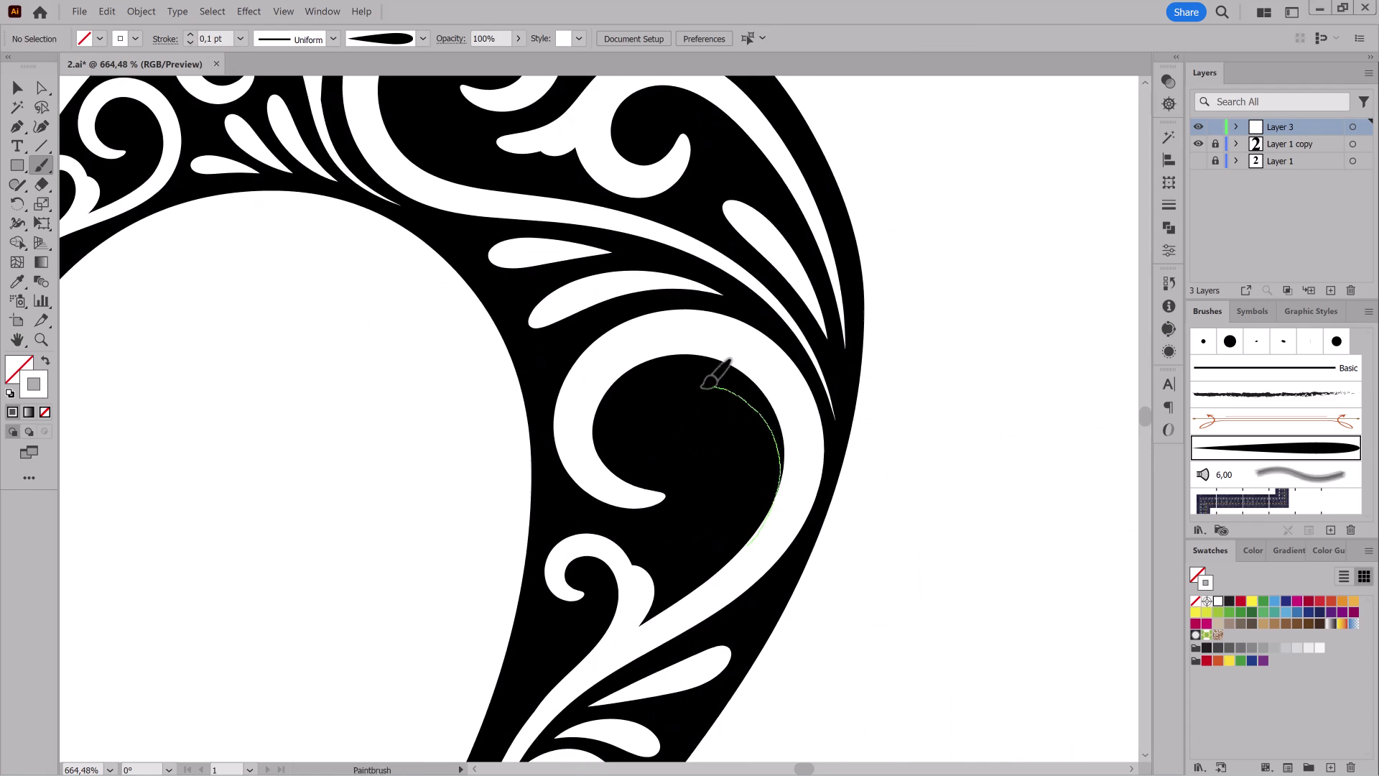
pyautogui.moveTo(719, 443); pyautogui.dragTo(766, 510)
pyautogui.scroll(-3, 766, 510)
# Paint one curl stroke along the top of the arch and one white curl in the 2's base.
pyautogui.scroll(-3, 766, 511)
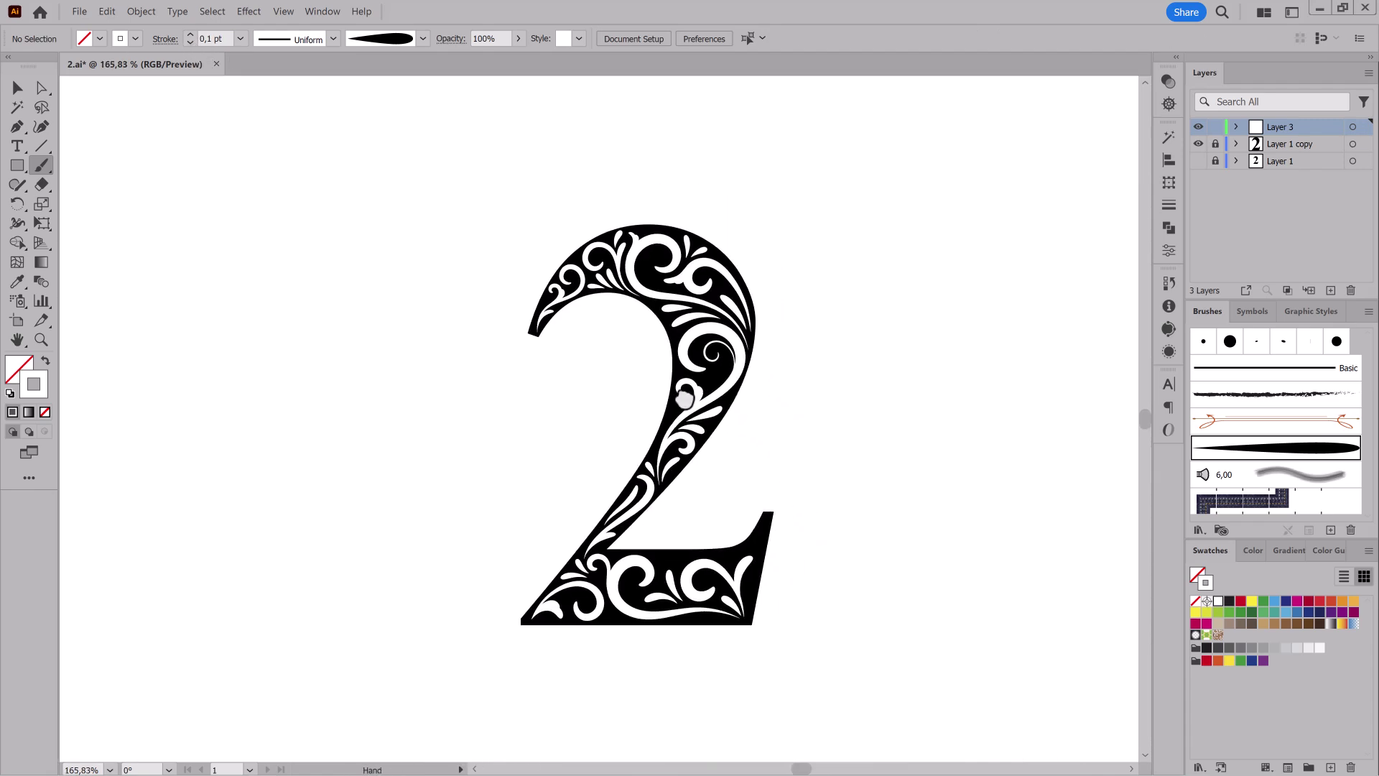
pyautogui.scroll(6, 544, 370)
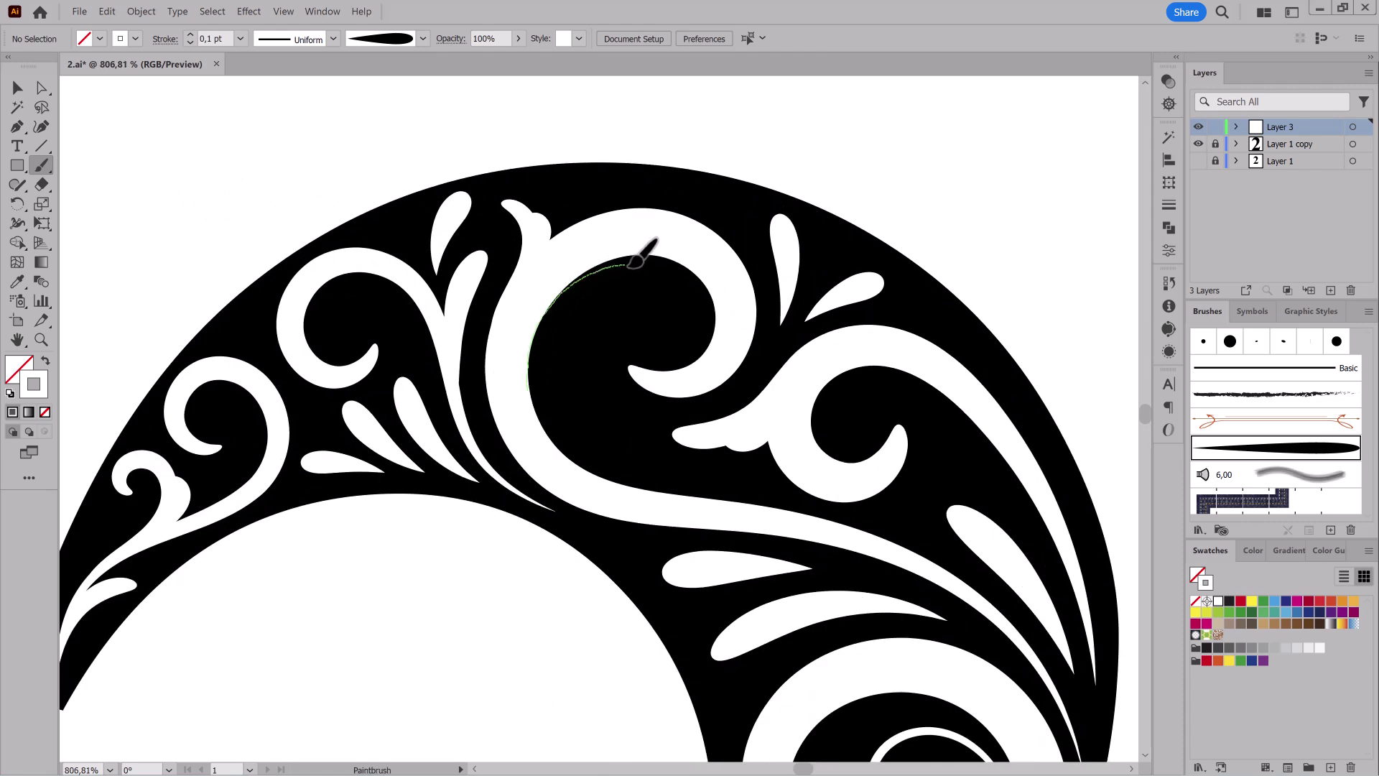
pyautogui.moveTo(661, 330); pyautogui.dragTo(714, 270)
pyautogui.scroll(-5, 862, 548)
pyautogui.scroll(2, 816, 514)
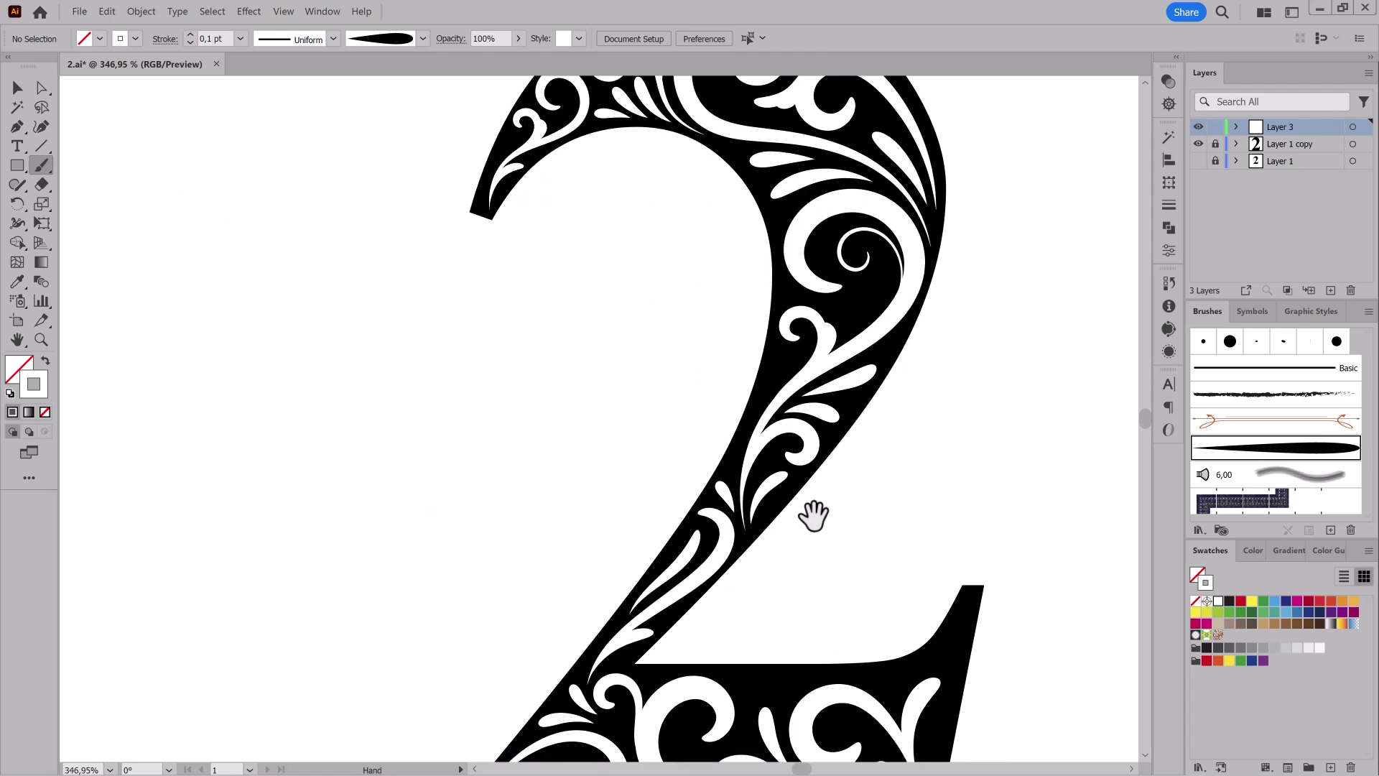
pyautogui.scroll(2, 762, 549)
pyautogui.scroll(1, 550, 502)
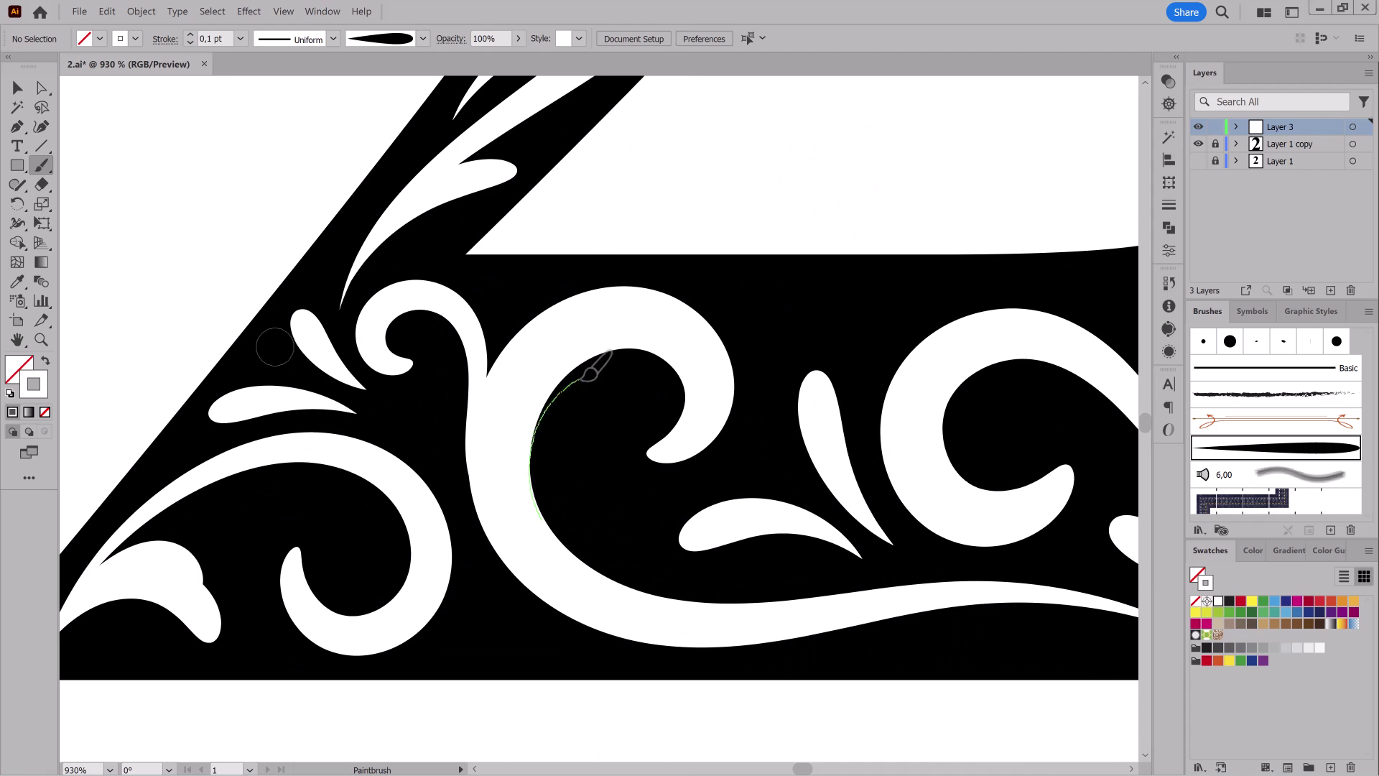
pyautogui.moveTo(633, 415); pyautogui.dragTo(635, 412)
pyautogui.scroll(-4, 661, 400)
pyautogui.scroll(-4, 809, 308)
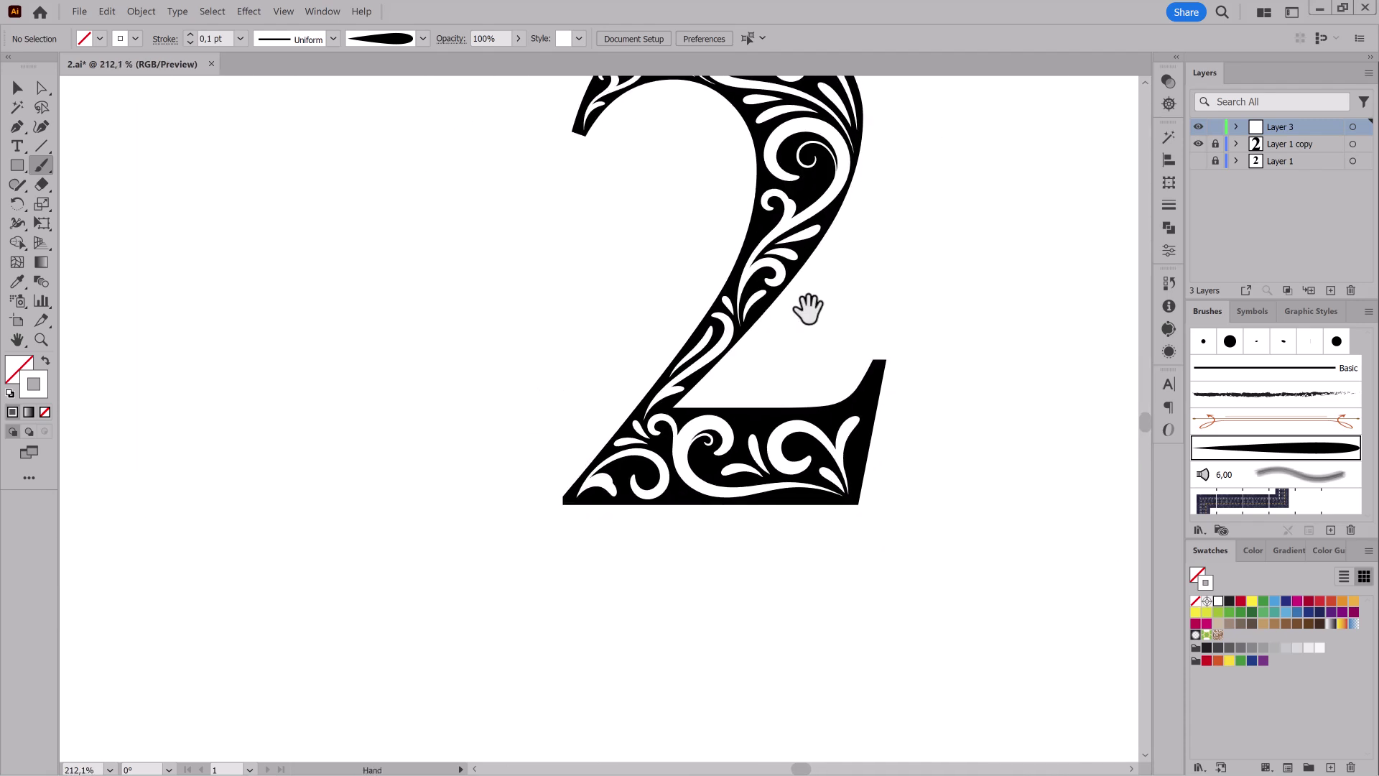
pyautogui.scroll(-2, 846, 374)
pyautogui.scroll(2, 788, 536)
# Paint three white leaves toward the right end and upper right of the base.
pyautogui.scroll(4, 616, 498)
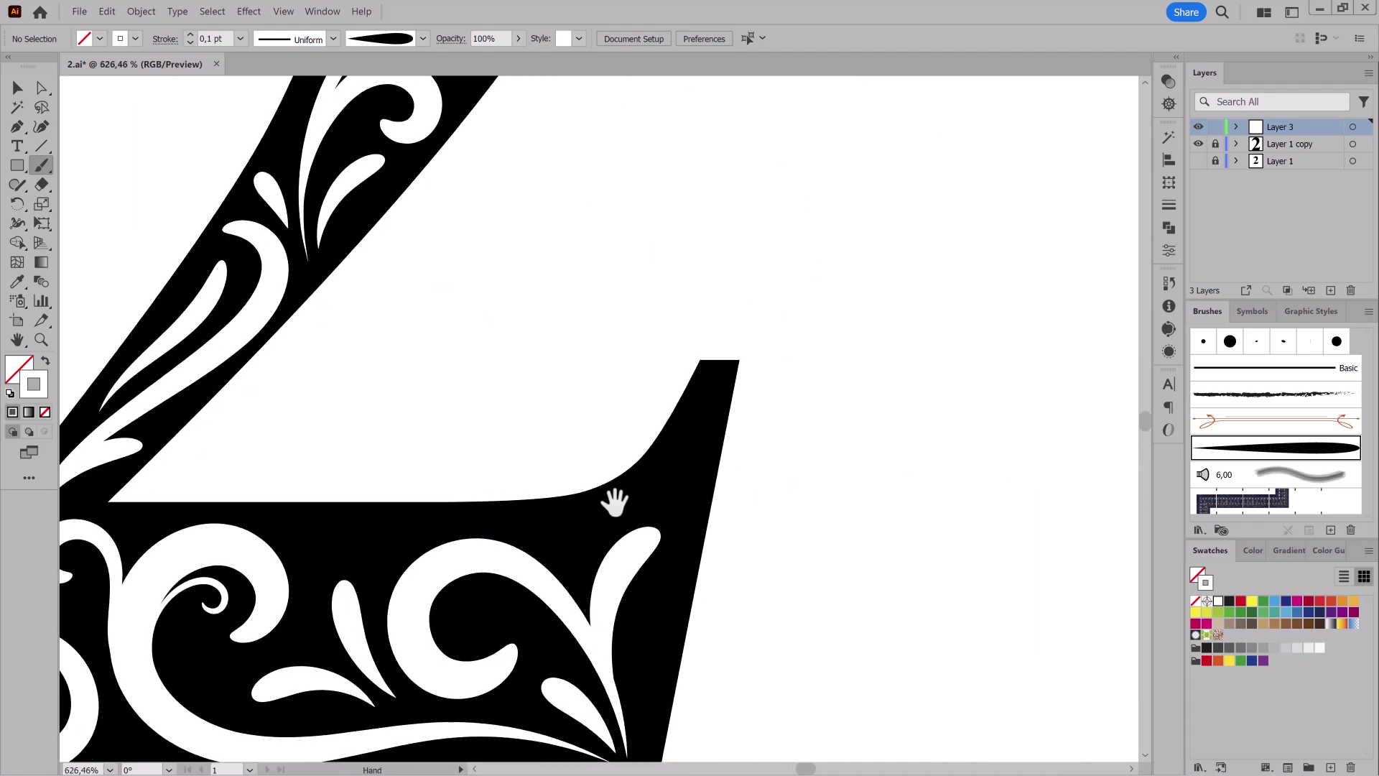
pyautogui.scroll(1, 288, 135)
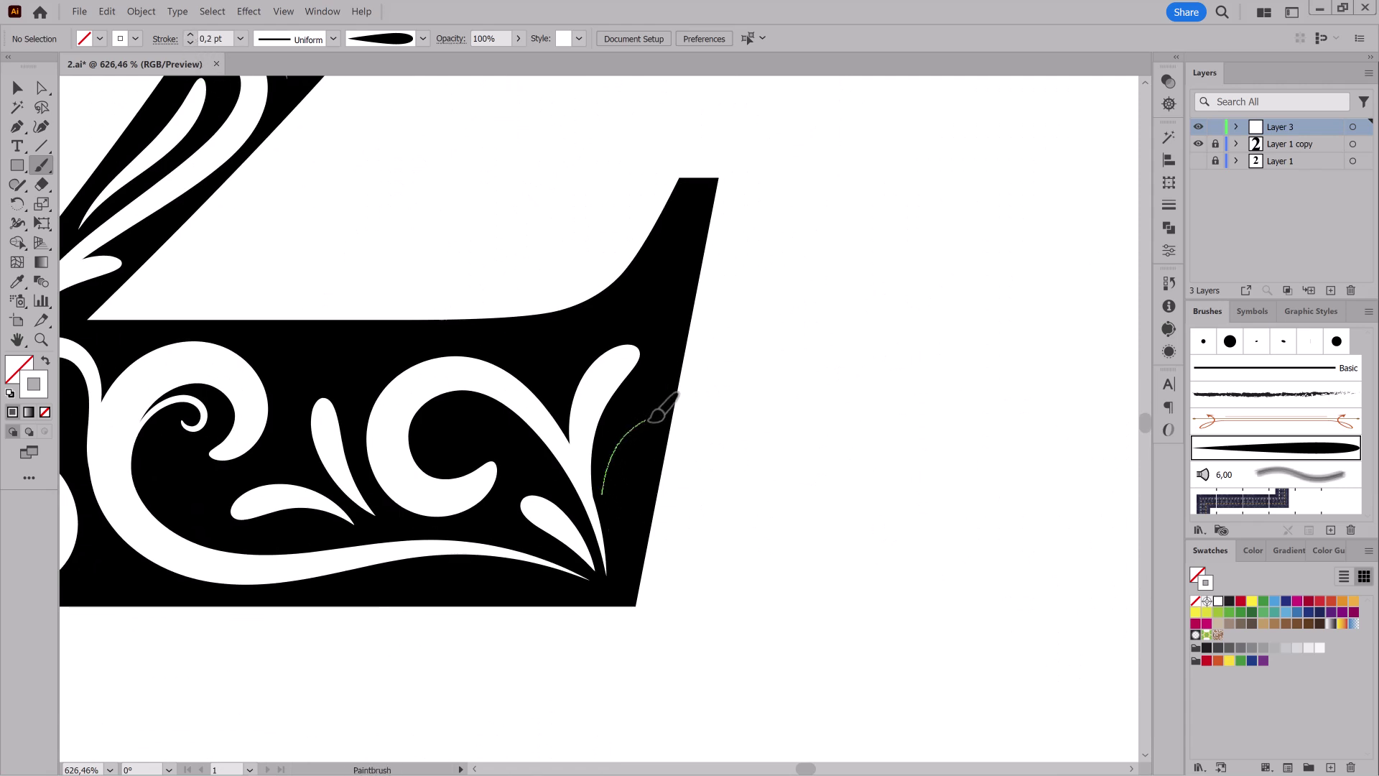
pyautogui.moveTo(649, 418); pyautogui.dragTo(651, 417)
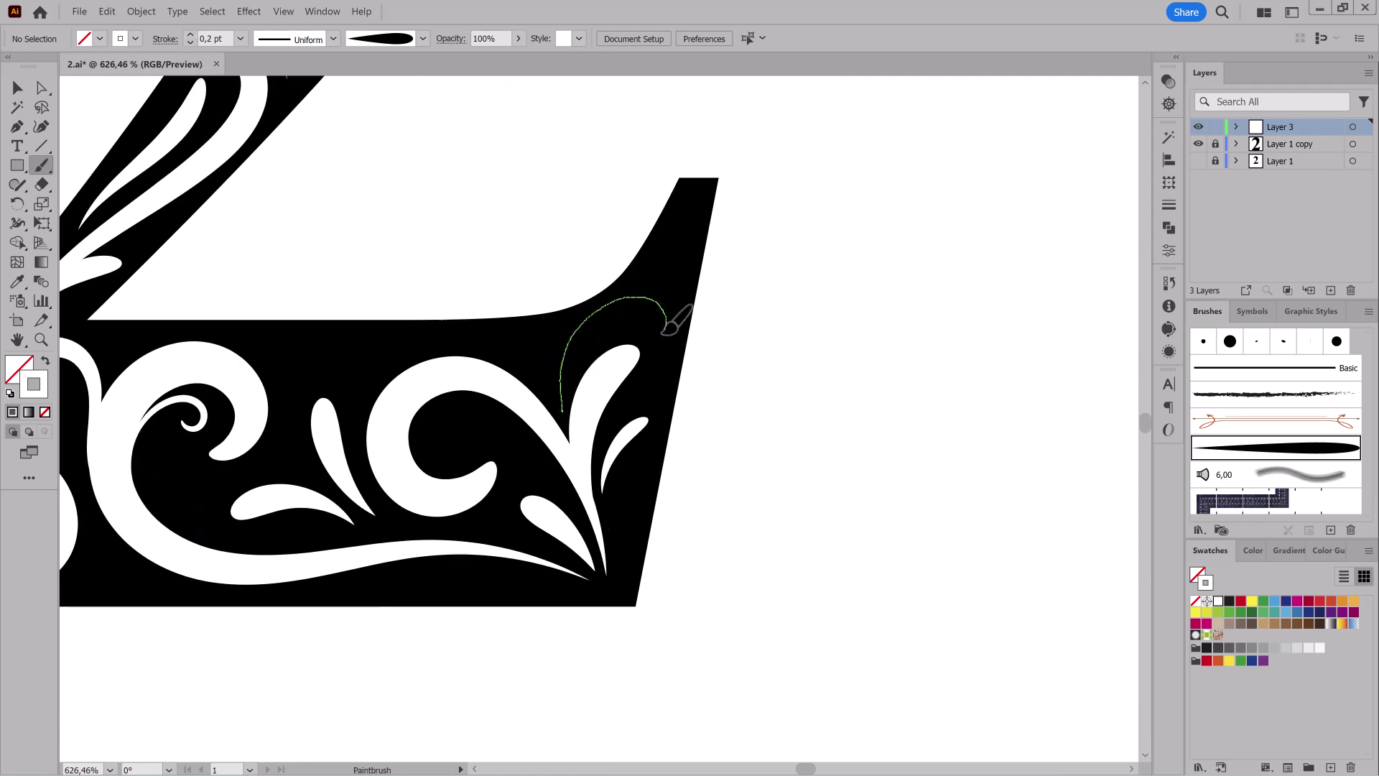
pyautogui.moveTo(662, 332); pyautogui.dragTo(683, 217)
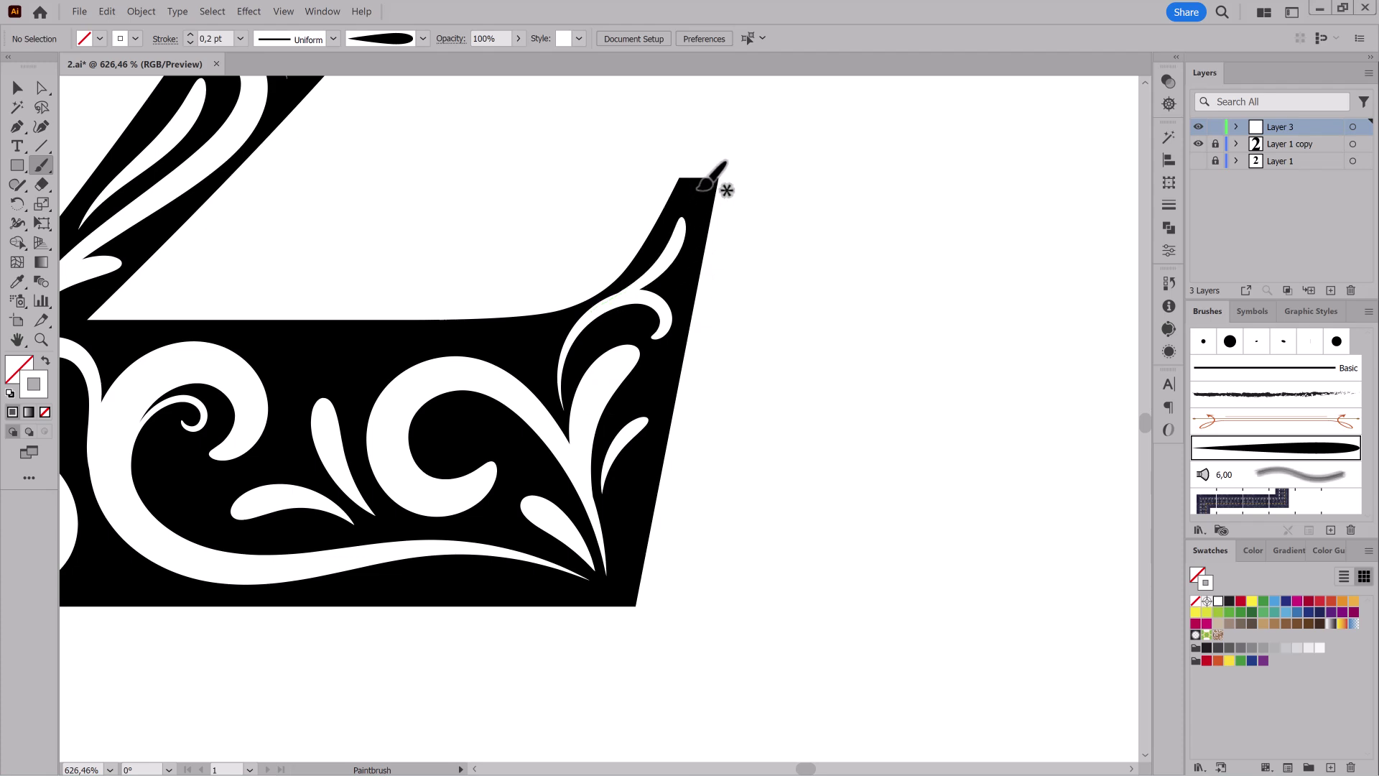
pyautogui.scroll(-5, 569, 532)
pyautogui.scroll(1, 856, 530)
pyautogui.scroll(5, 797, 438)
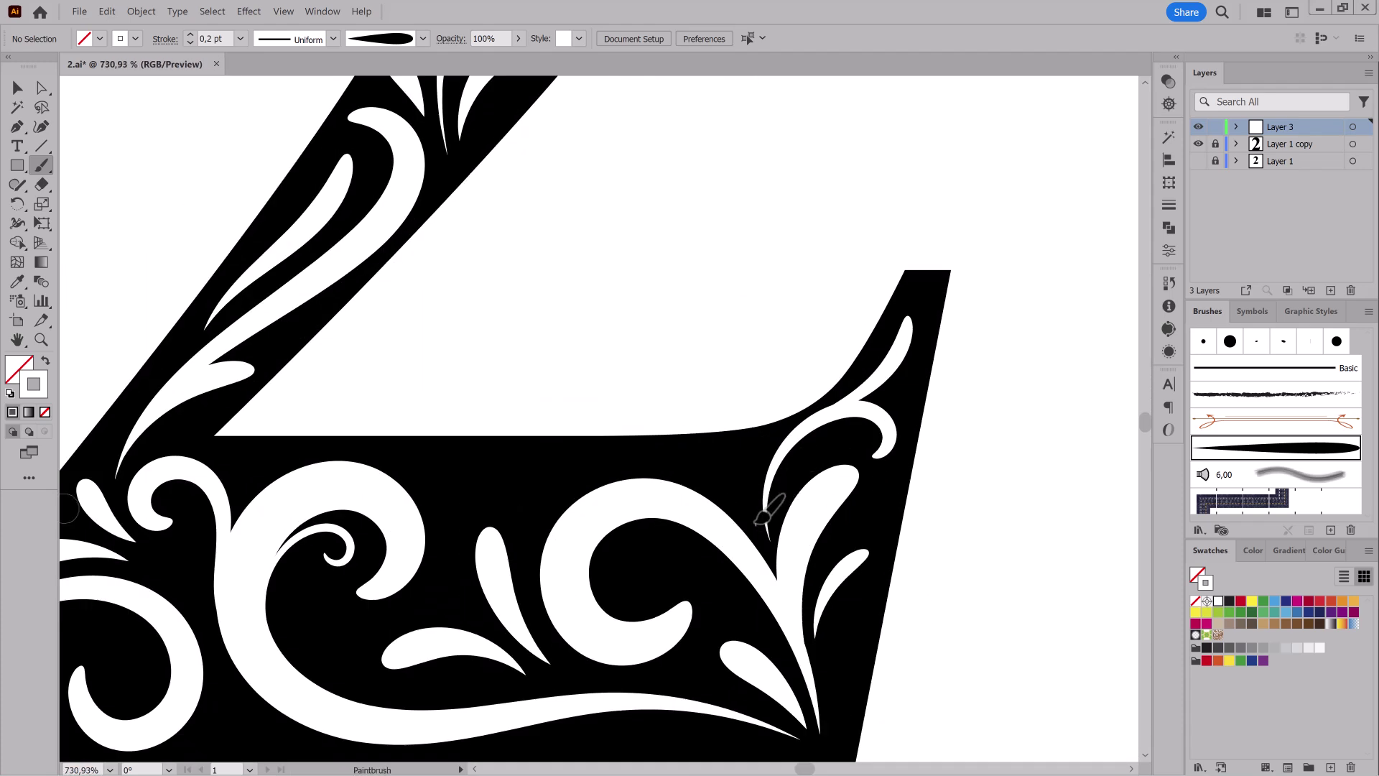
pyautogui.moveTo(760, 525); pyautogui.dragTo(691, 457)
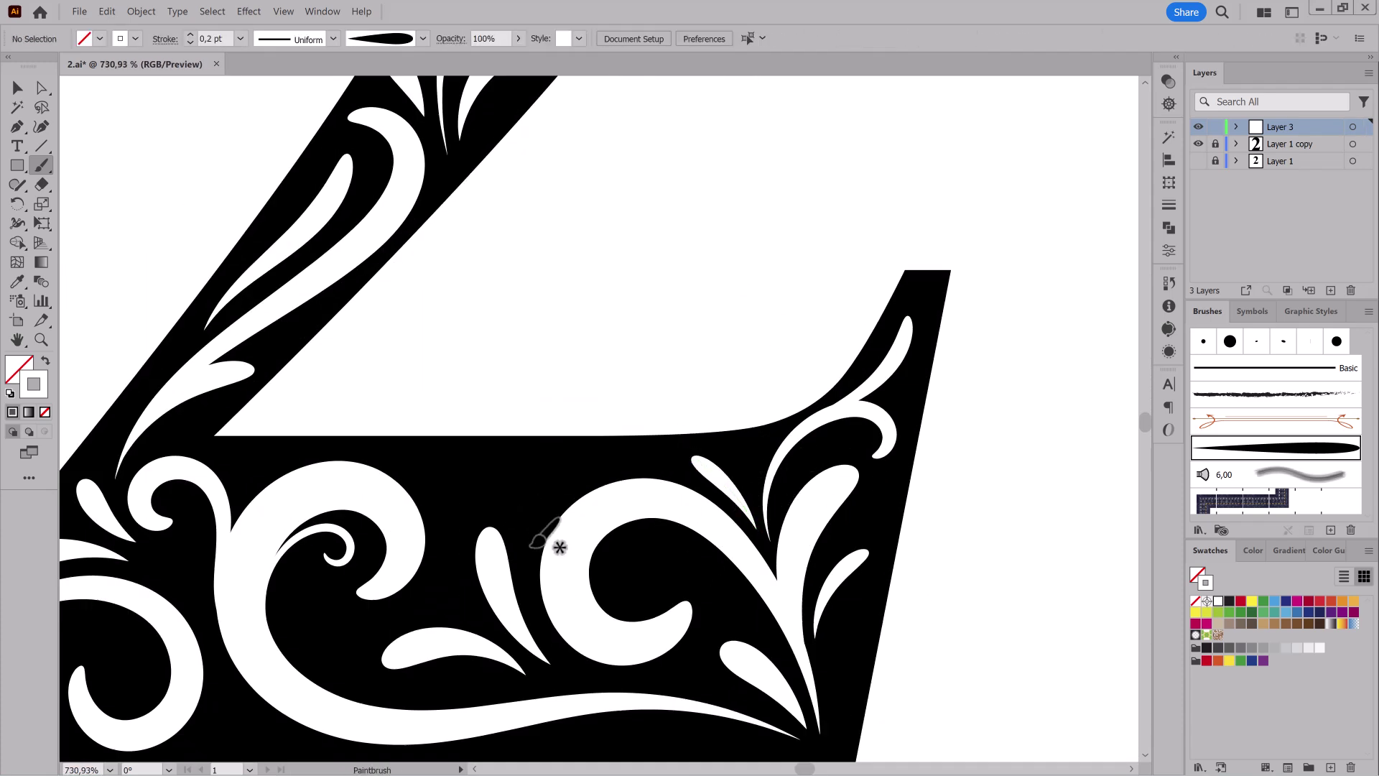
# Paint two leaves near the base's centre and bend one leaf's curve outward.
pyautogui.moveTo(529, 500); pyautogui.dragTo(553, 462)
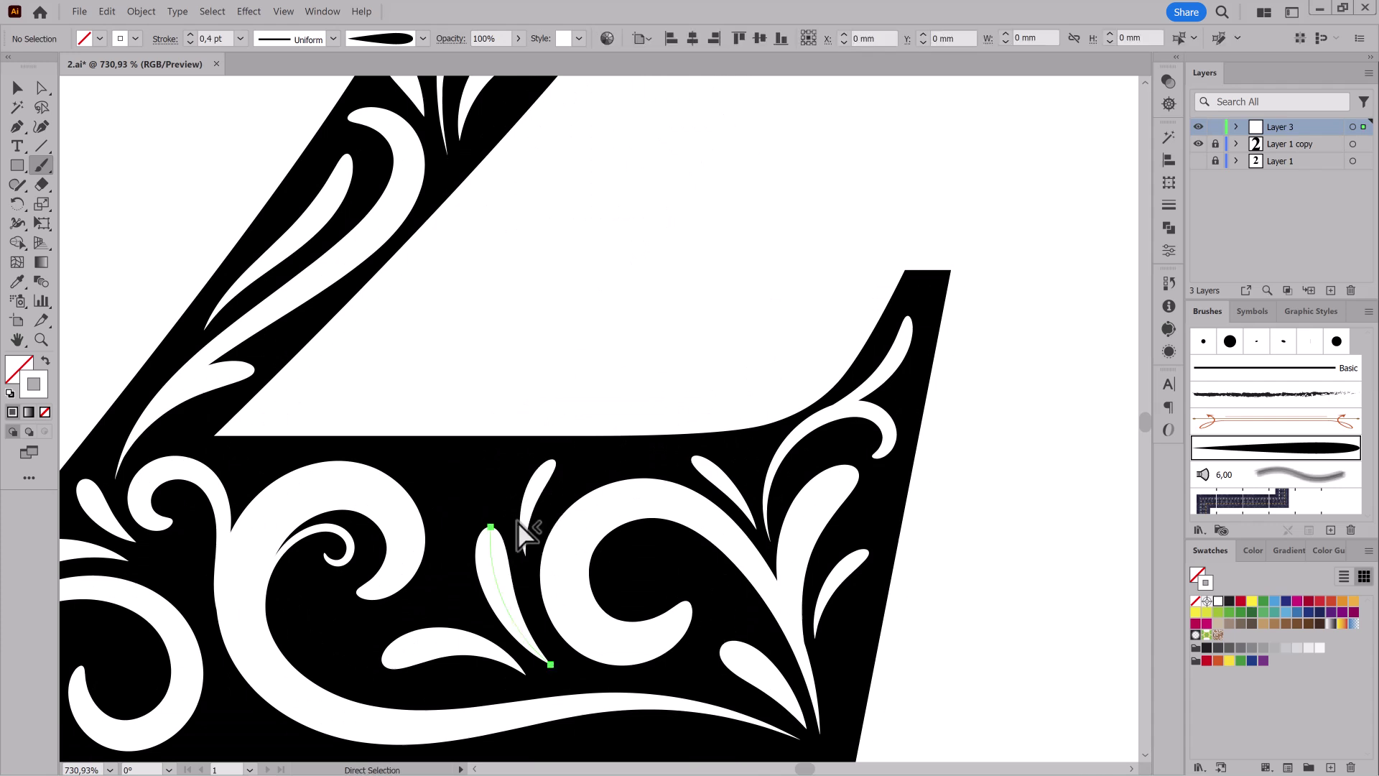
pyautogui.moveTo(550, 664); pyautogui.dragTo(464, 472)
pyautogui.moveTo(463, 561); pyautogui.dragTo(454, 547)
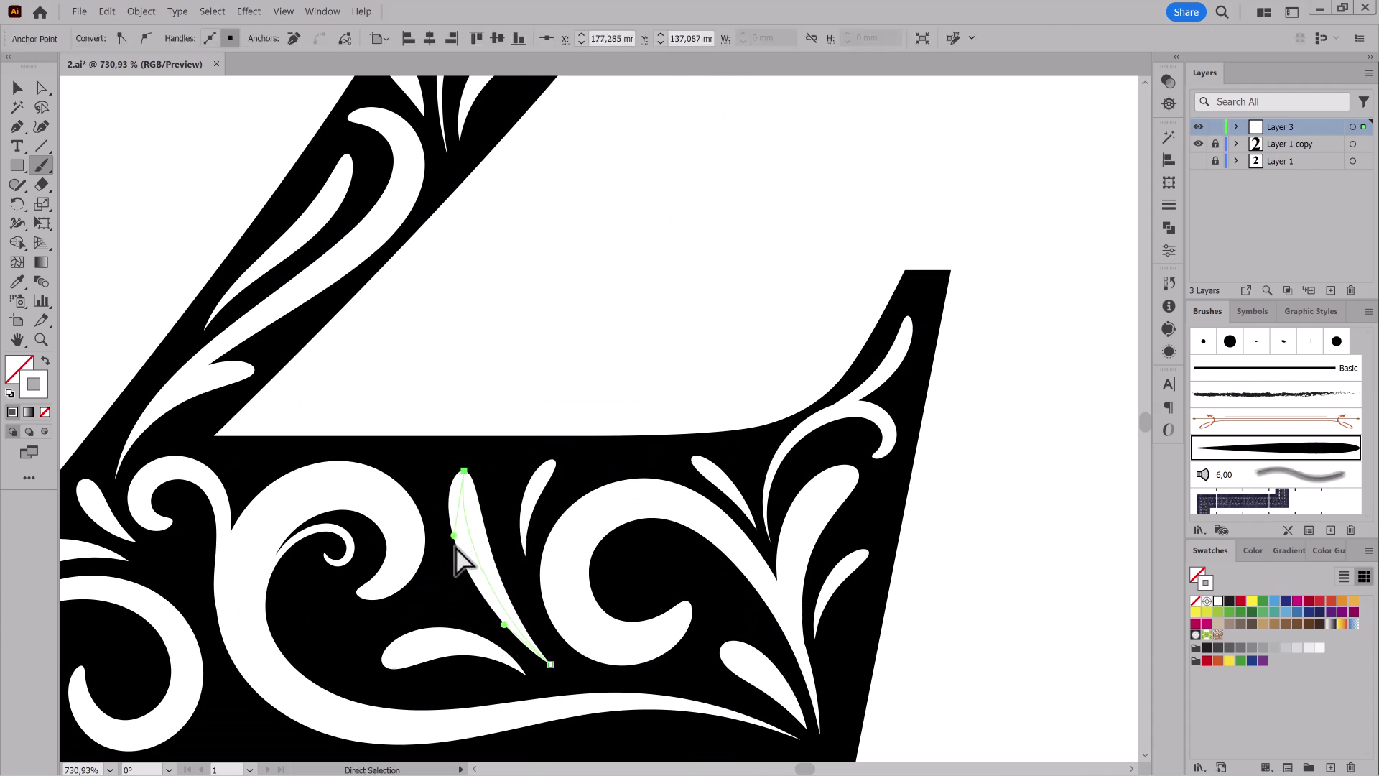
pyautogui.click(671, 316)
pyautogui.press('b')
pyautogui.scroll(-5, 457, 387)
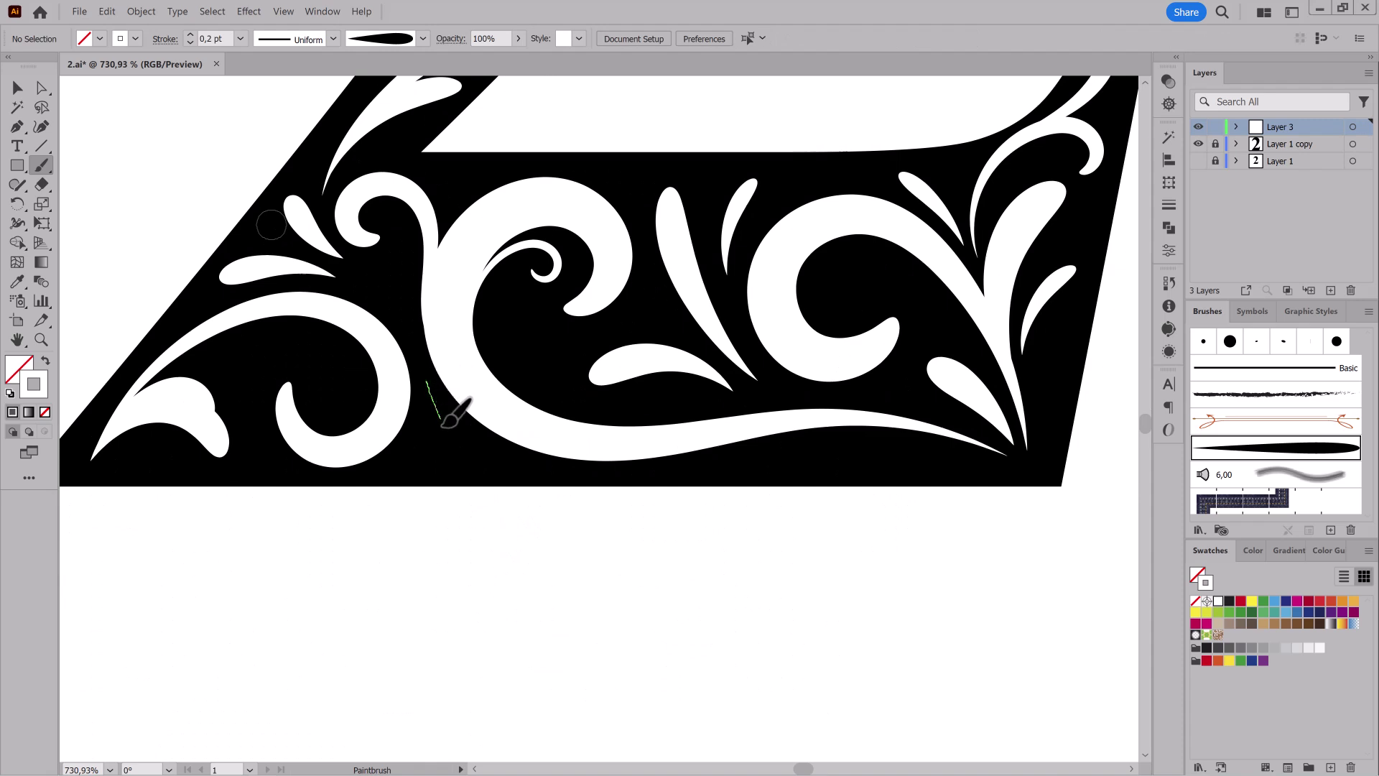
pyautogui.scroll(-5, 855, 563)
pyautogui.scroll(3, 825, 471)
pyautogui.scroll(3, 790, 609)
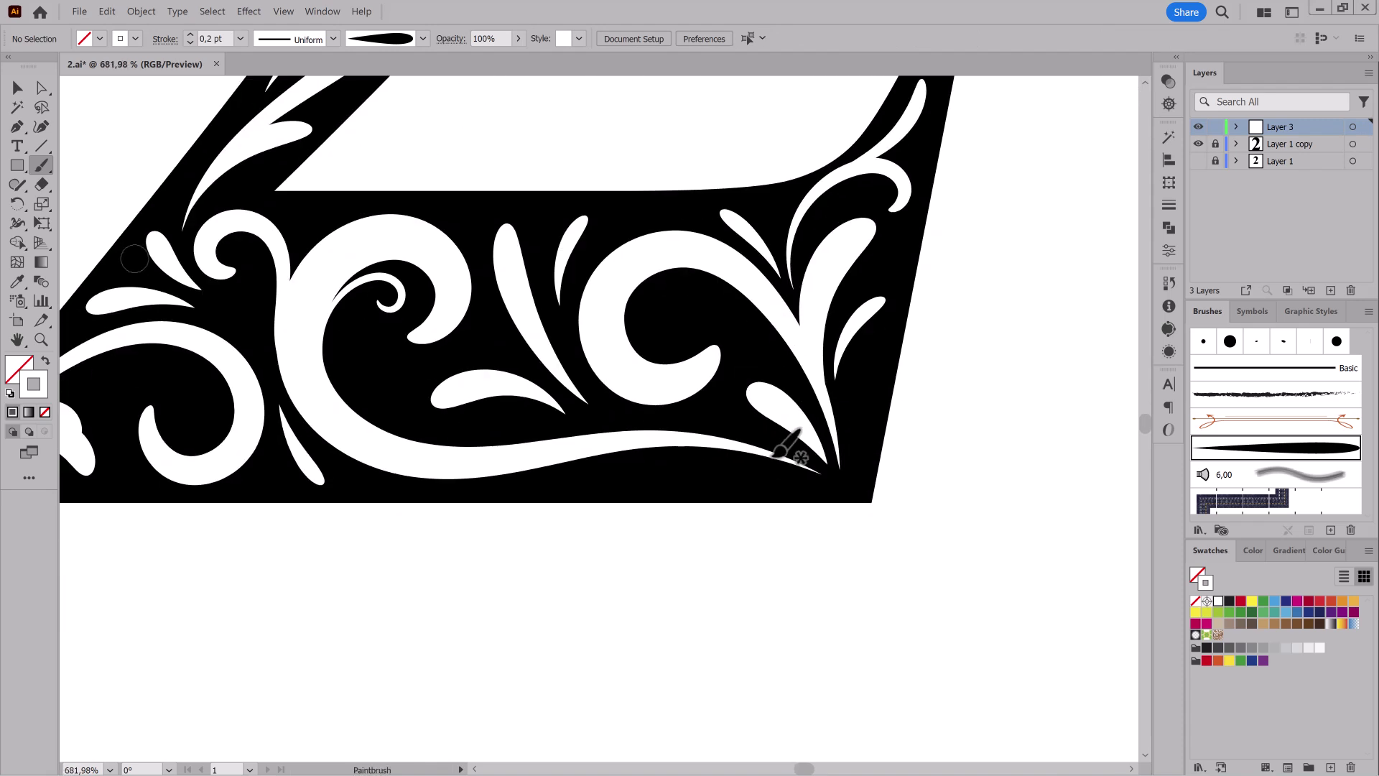
pyautogui.scroll(-5, 866, 607)
pyautogui.scroll(-1, 826, 415)
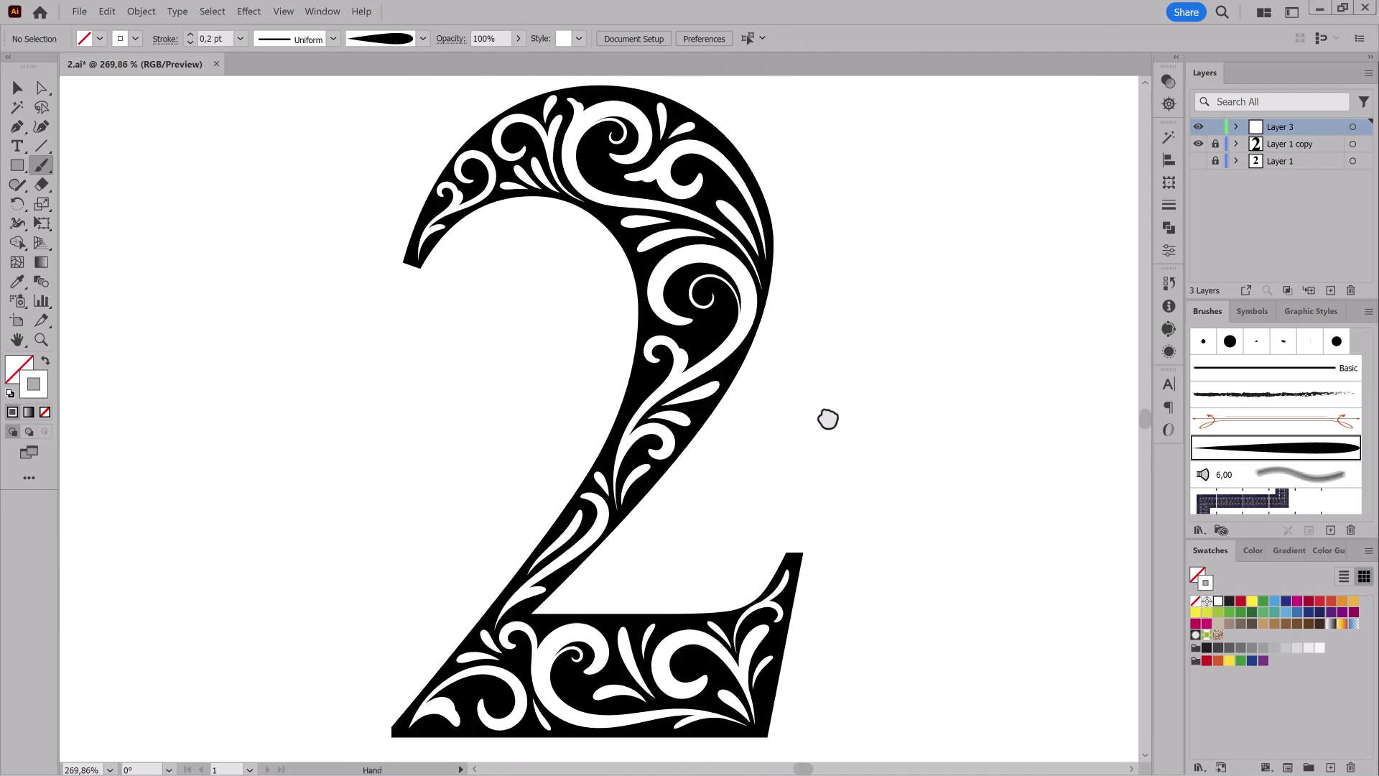
pyautogui.scroll(-1, 862, 381)
pyautogui.scroll(-2, 862, 381)
# Unlock the numeral's layer, ungroup its artwork, and move the flourish layer into it.
pyautogui.click(1237, 144)
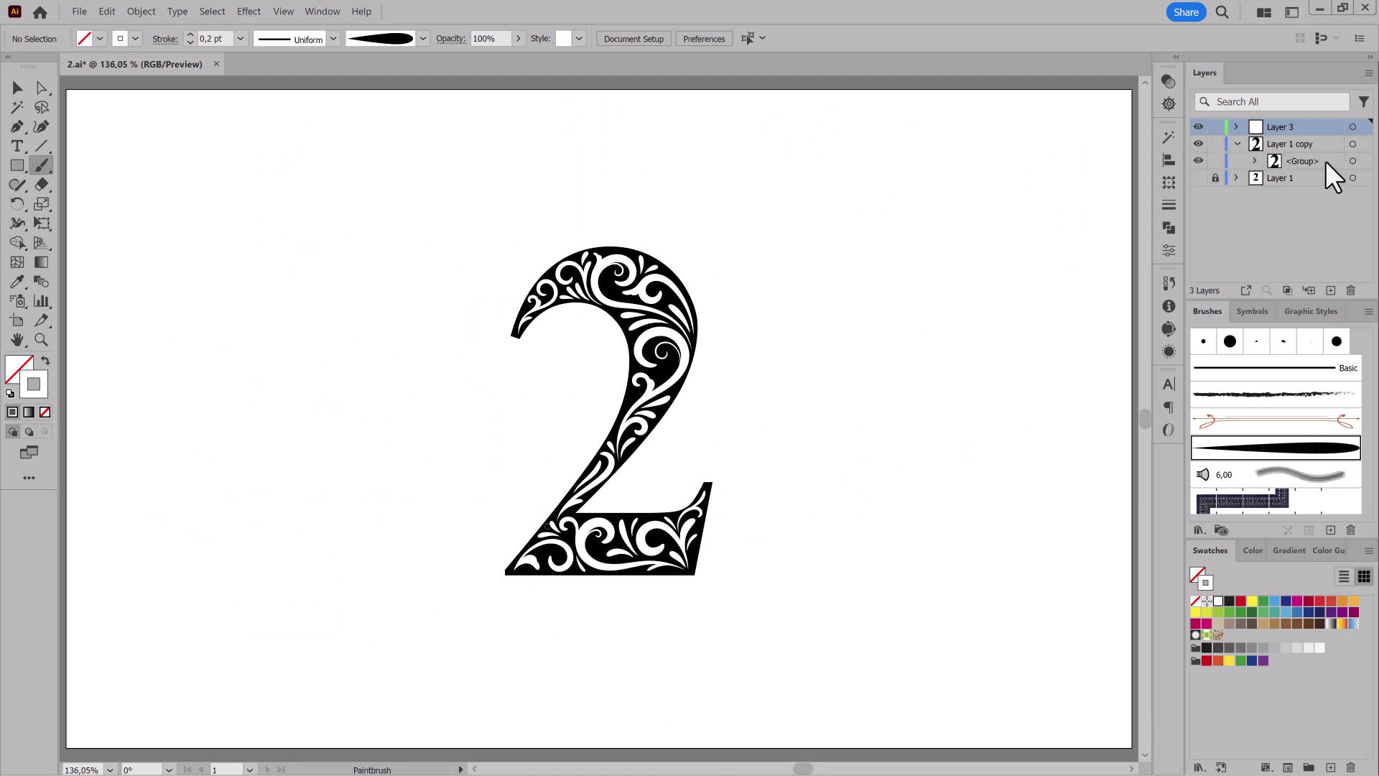
pyautogui.click(1306, 143)
pyautogui.click(1353, 144)
pyautogui.click(139, 12)
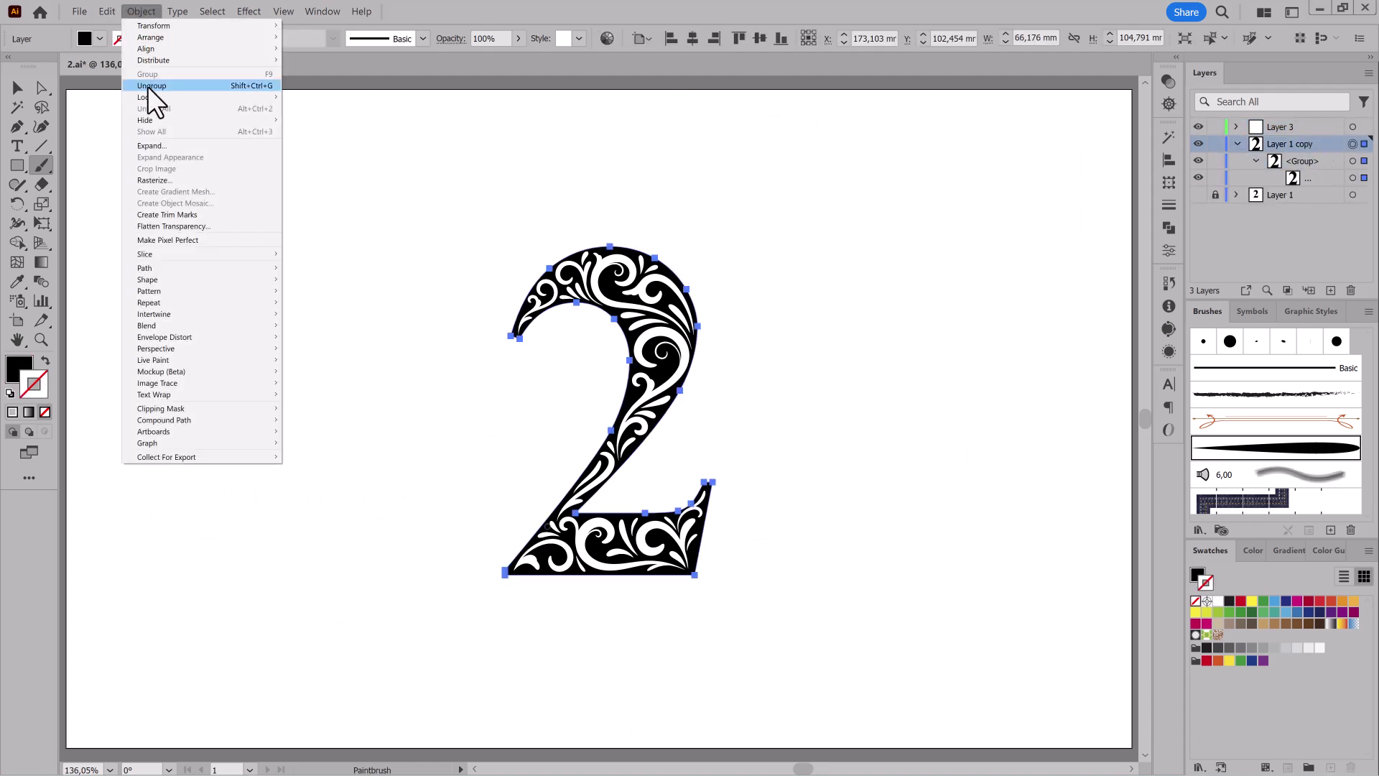
pyautogui.click(154, 85)
pyautogui.moveTo(1280, 127); pyautogui.dragTo(1257, 153)
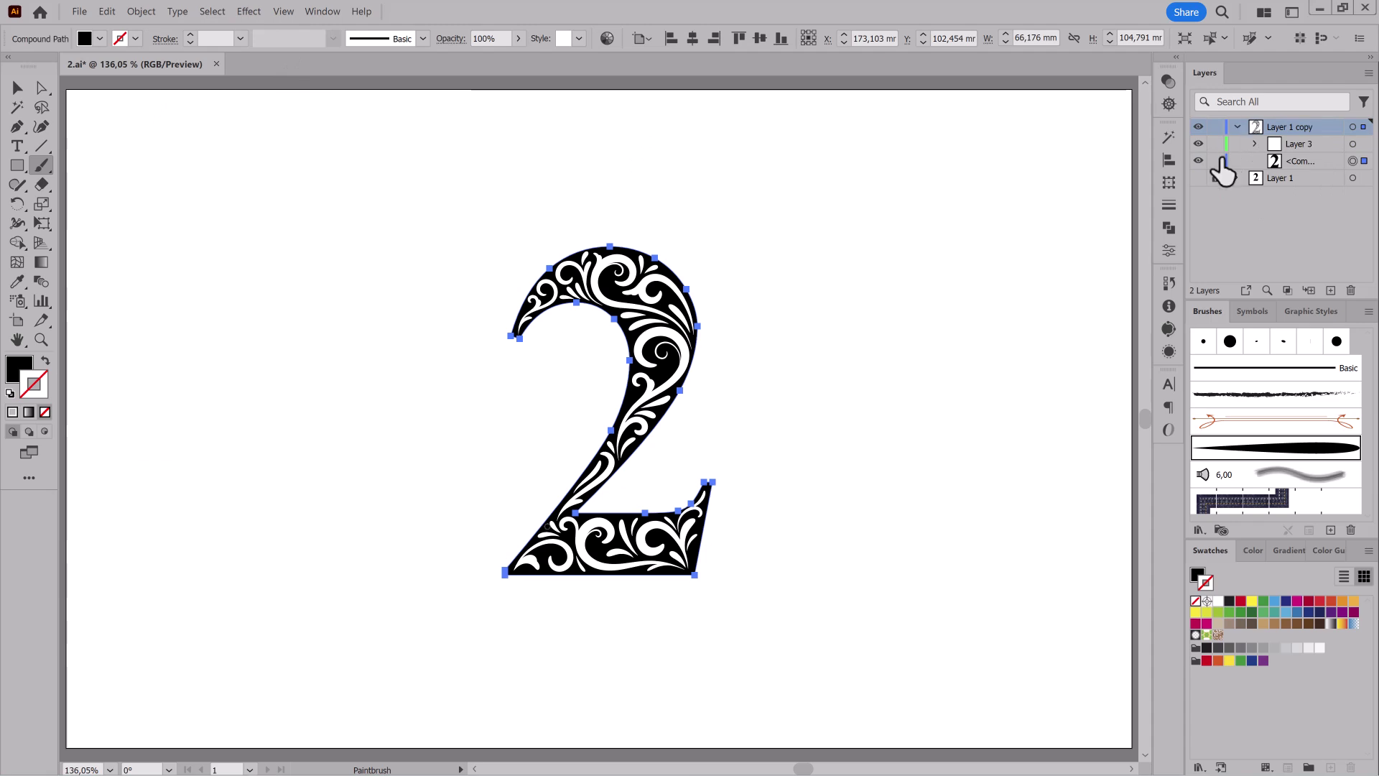
pyautogui.click(1237, 126)
# Duplicate the numeral layer, shift the original far left, and lock it.
pyautogui.moveTo(1355, 136); pyautogui.dragTo(1331, 291)
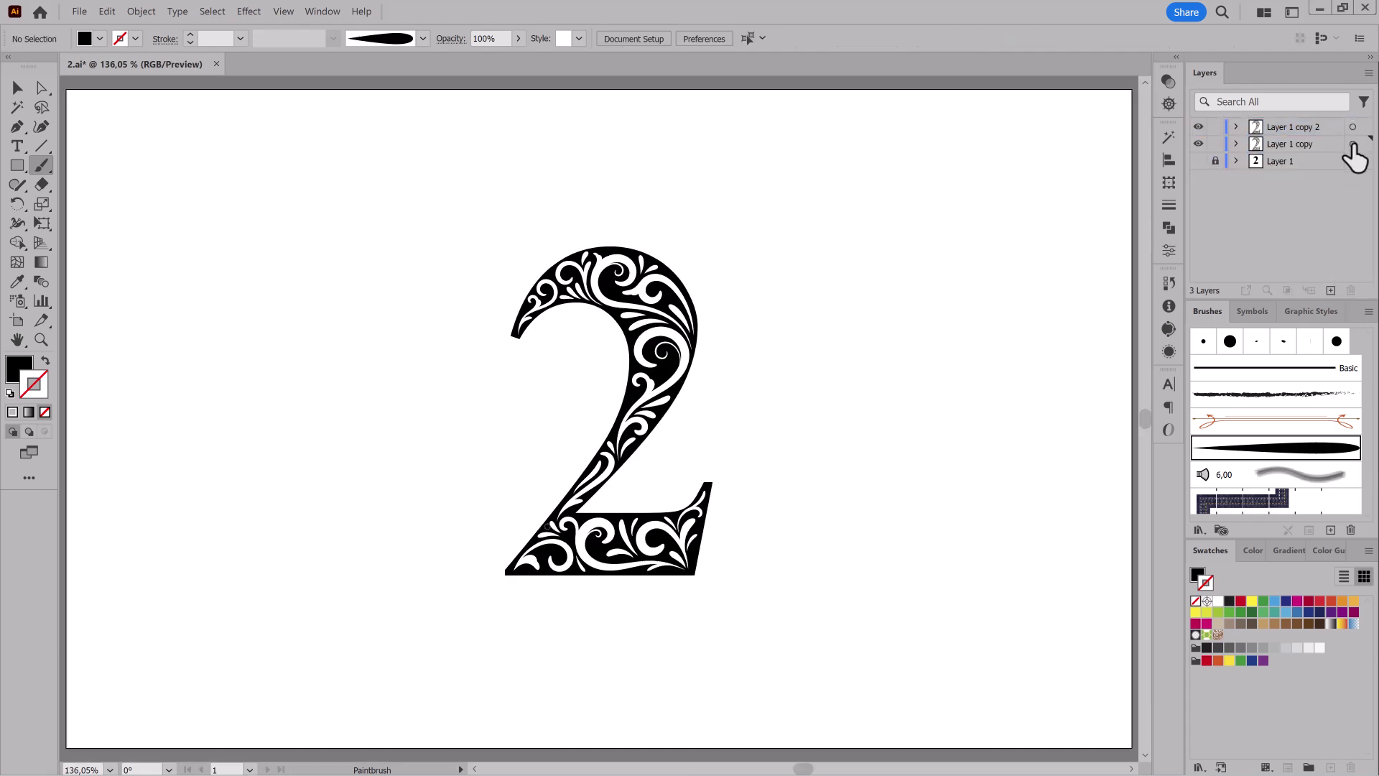
pyautogui.click(1352, 144)
pyautogui.hotkey('shift', 'Left')
pyautogui.hotkey('shift', 'Left')
pyautogui.hotkey('shift', 'Left')
pyautogui.hotkey('shift', 'Left')
pyautogui.hotkey('shift', 'Left')
pyautogui.hotkey('shift', 'Left')
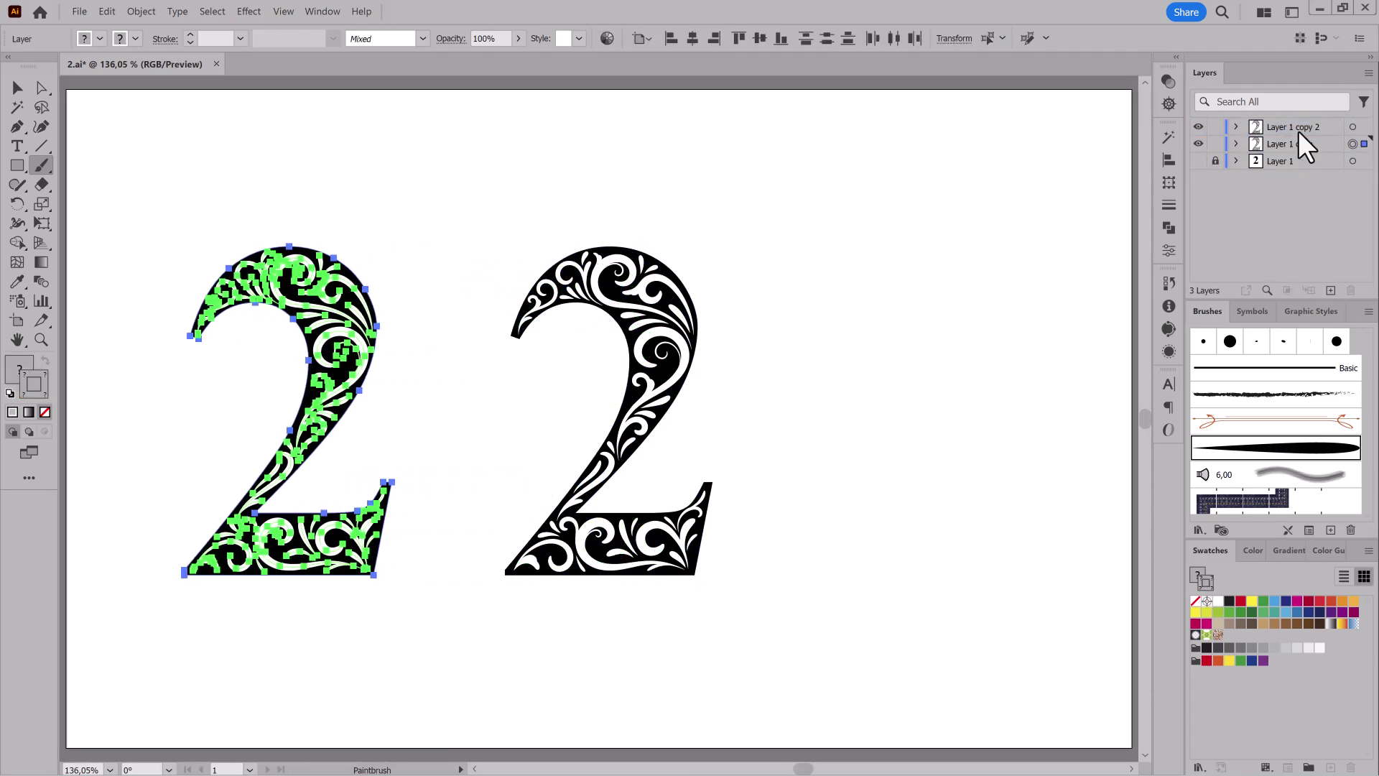
pyautogui.click(1216, 143)
pyautogui.click(1352, 161)
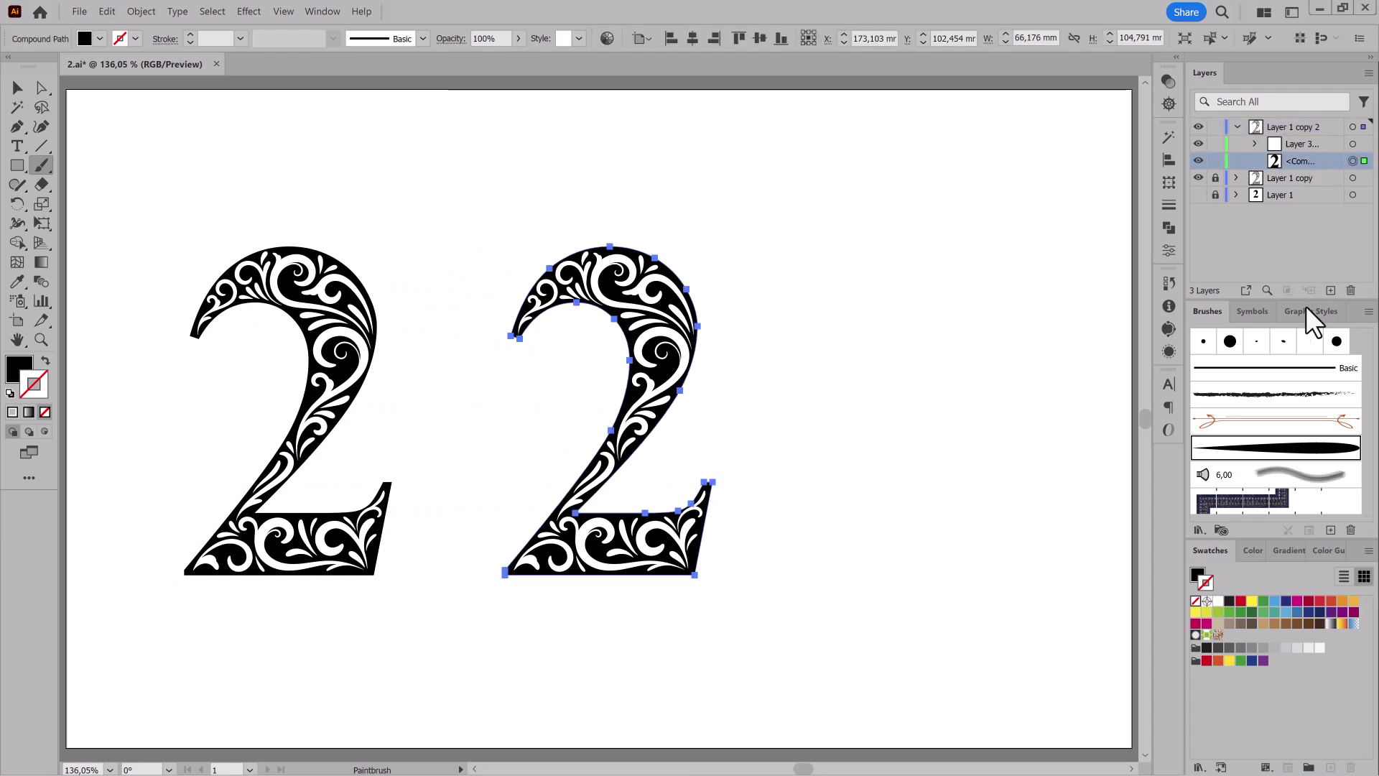
# Give the right 2 a crimson 4 pt outline aligned outside its edge.
pyautogui.click(1241, 648)
pyautogui.moveTo(682, 555); pyautogui.dragTo(892, 641)
pyautogui.click(1169, 205)
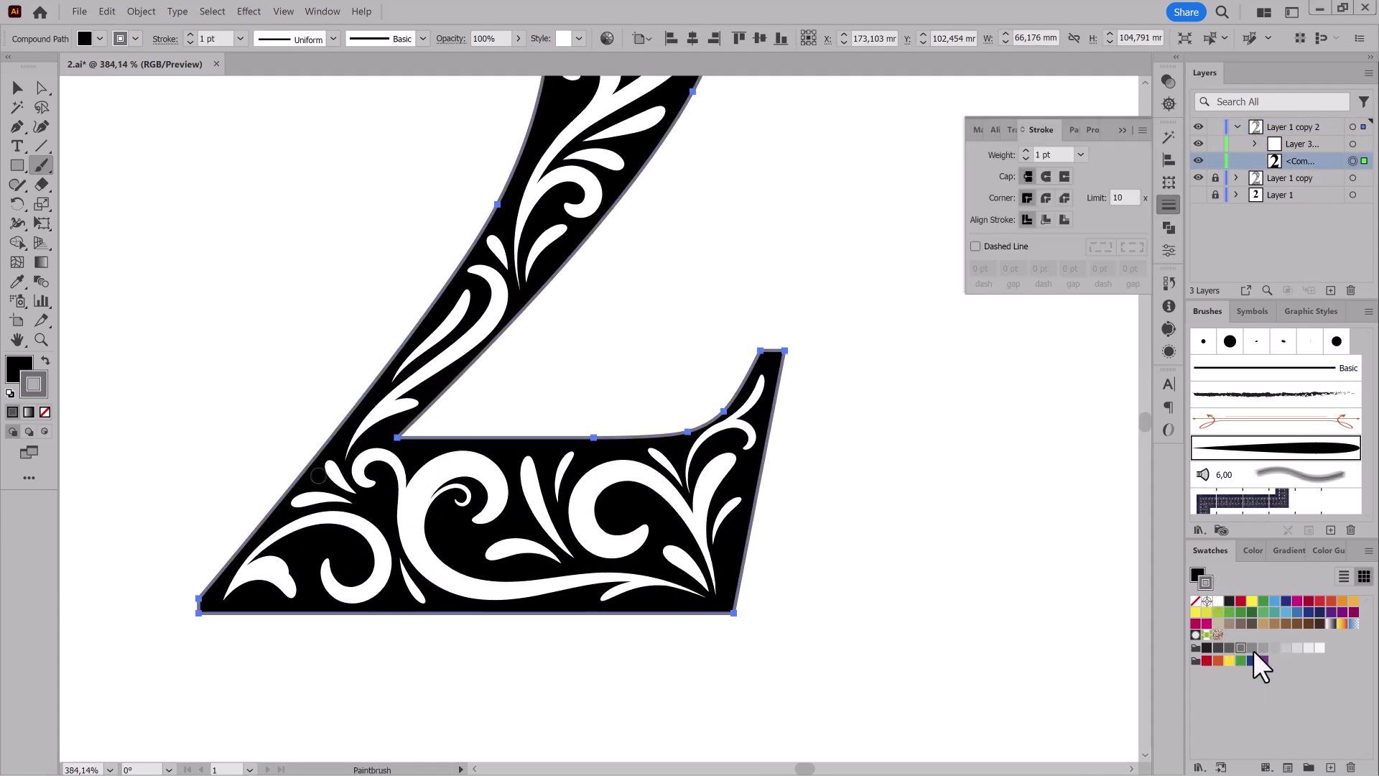
pyautogui.click(1308, 600)
pyautogui.click(1027, 150)
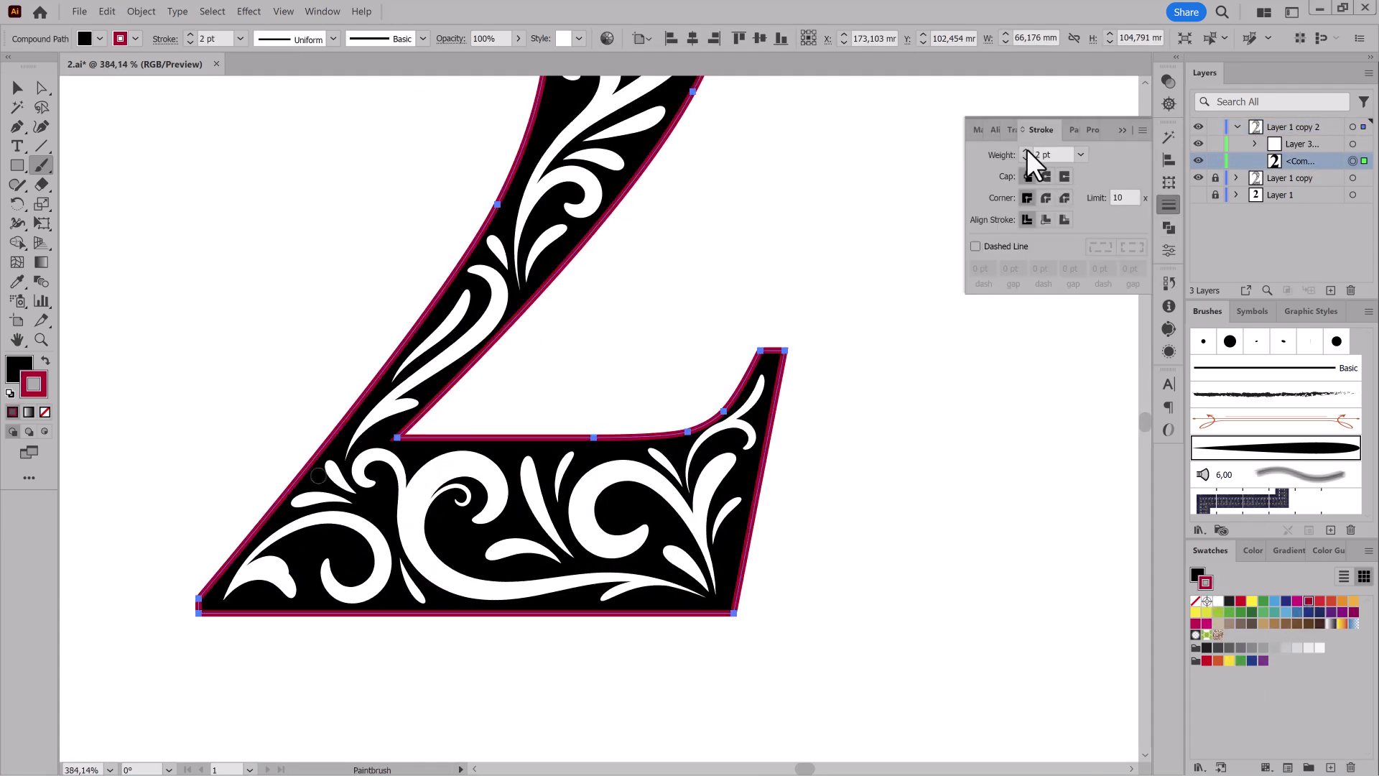
pyautogui.click(1063, 219)
pyautogui.moveTo(826, 391)
pyautogui.mouseDown()
pyautogui.moveTo(718, 395)
pyautogui.moveTo(748, 397)
pyautogui.mouseUp()
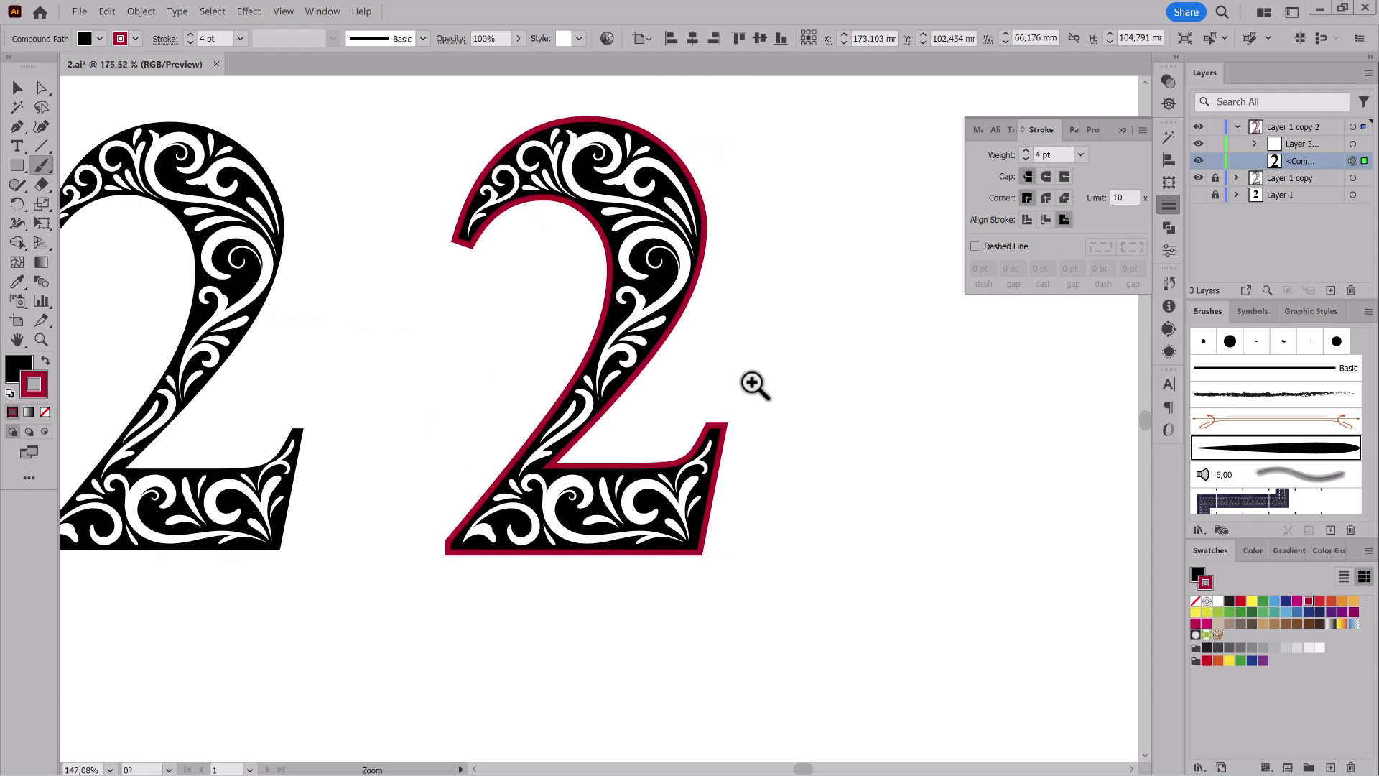
# Duplicate the outlined path and give the lower copy a grey 5 pt outline.
pyautogui.moveTo(1322, 158); pyautogui.dragTo(1331, 290)
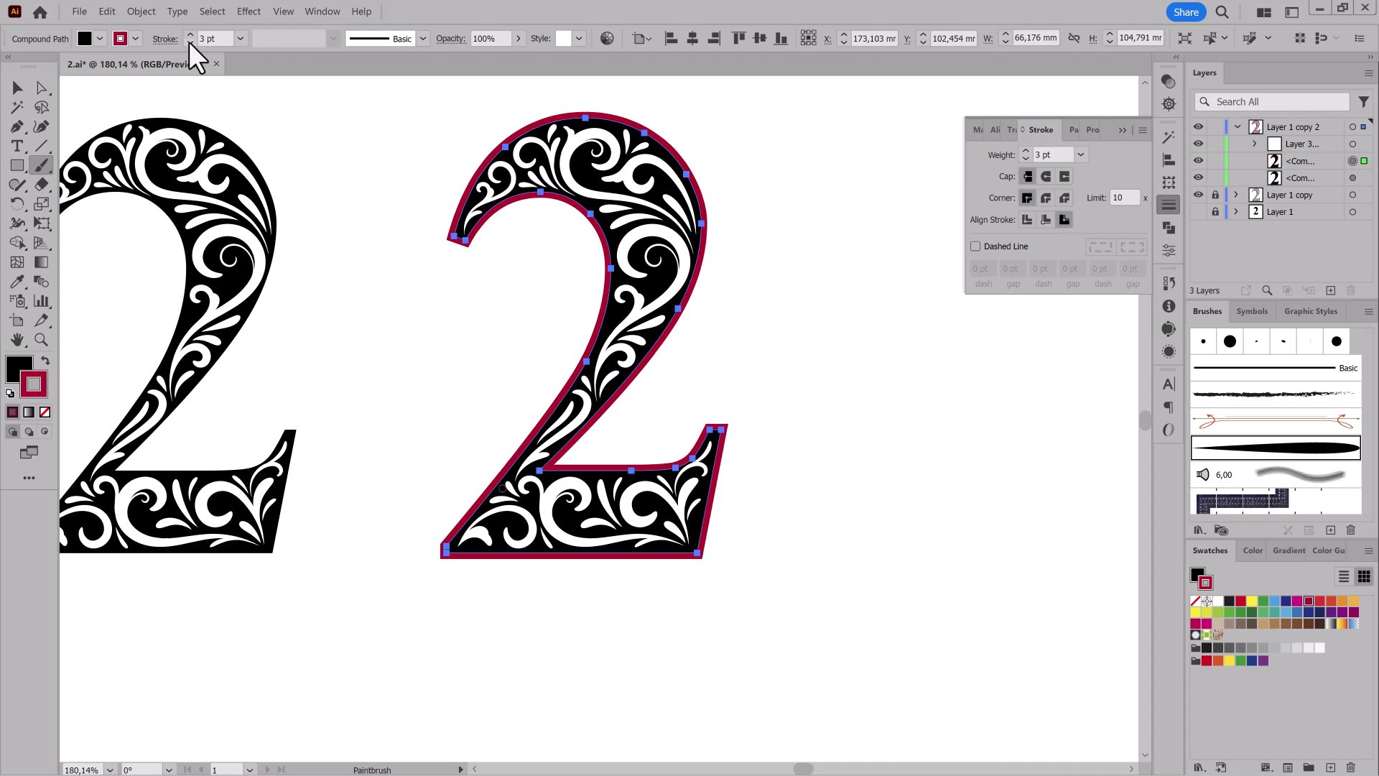
pyautogui.click(1353, 177)
pyautogui.click(1241, 647)
pyautogui.click(1026, 151)
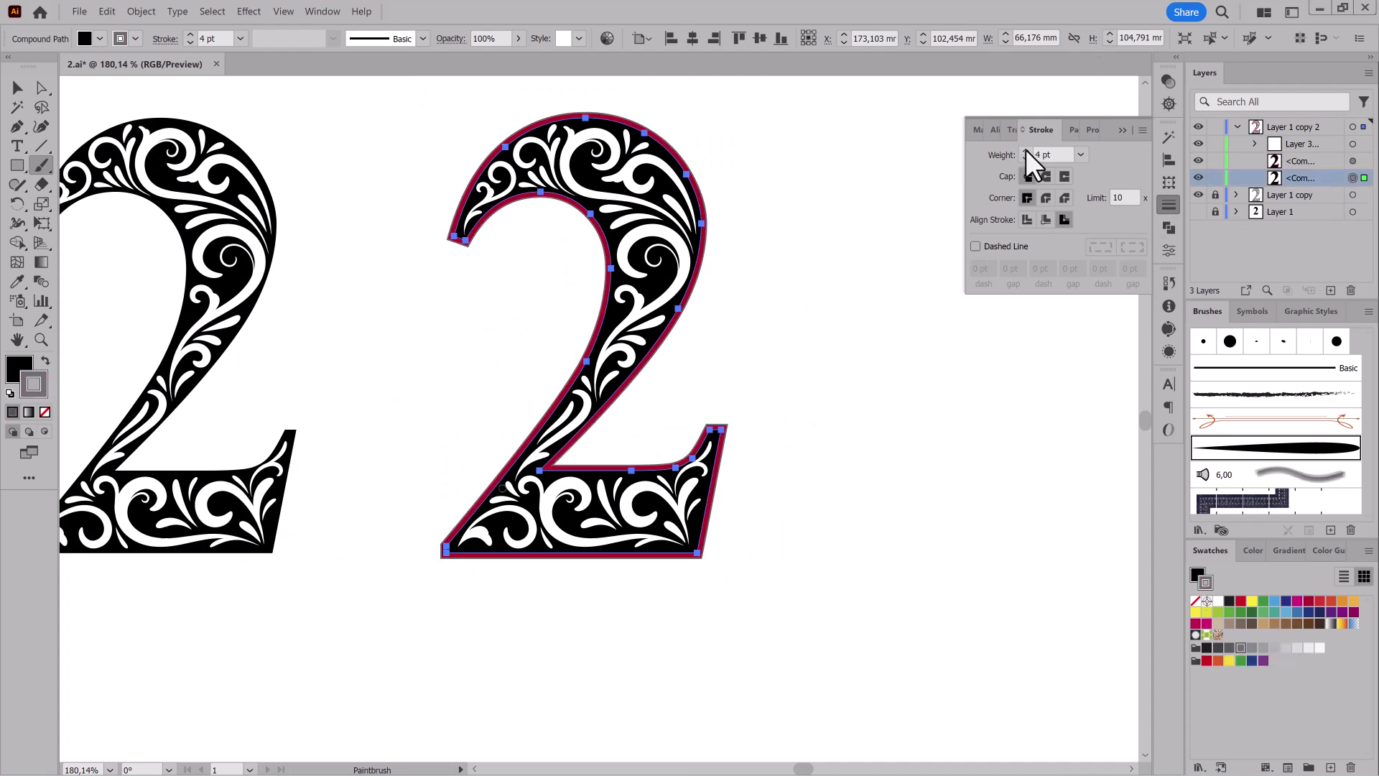
pyautogui.click(1025, 150)
pyautogui.click(1026, 149)
pyautogui.scroll(2, 719, 388)
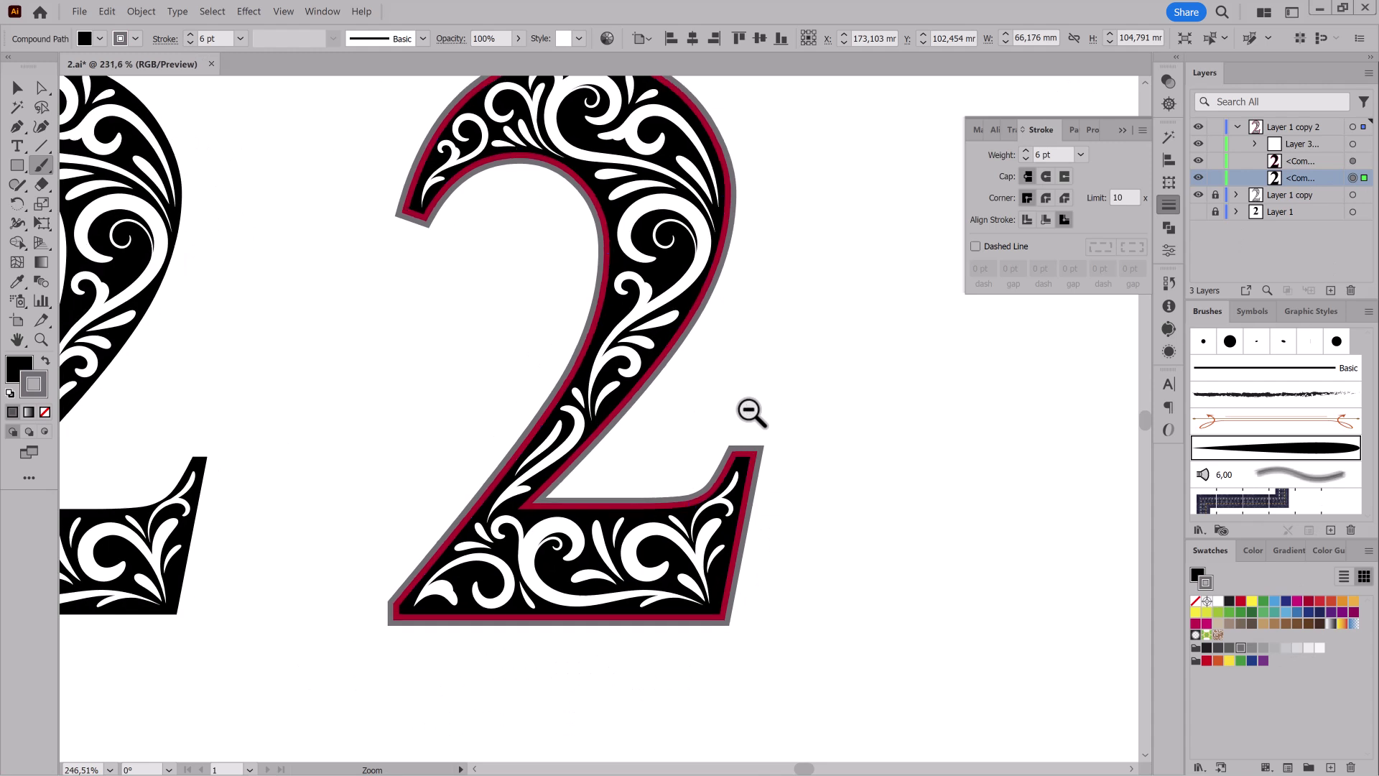
pyautogui.click(1026, 159)
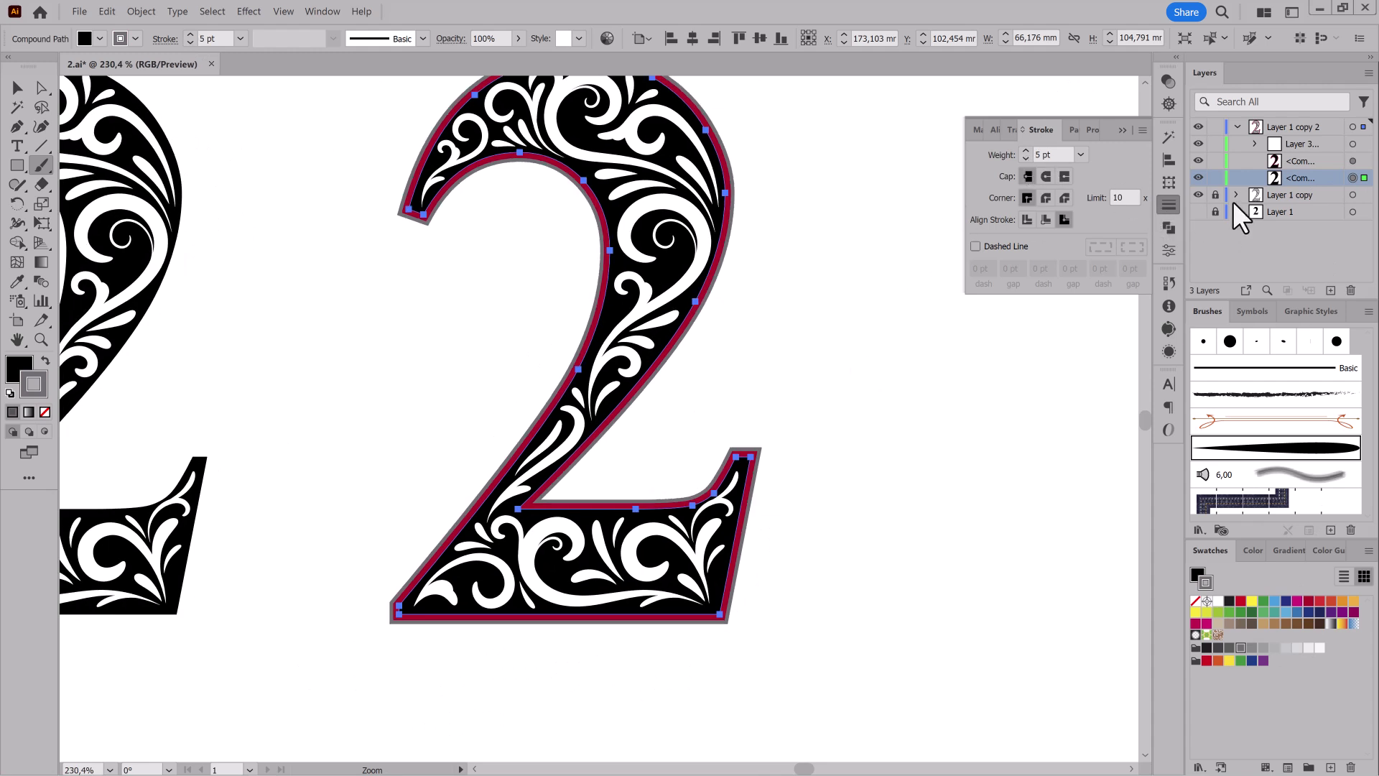
# Duplicate the 2's compound path and collect the copy into its own new Layer 6.
pyautogui.moveTo(1341, 180); pyautogui.dragTo(1331, 290)
pyautogui.click(1369, 73)
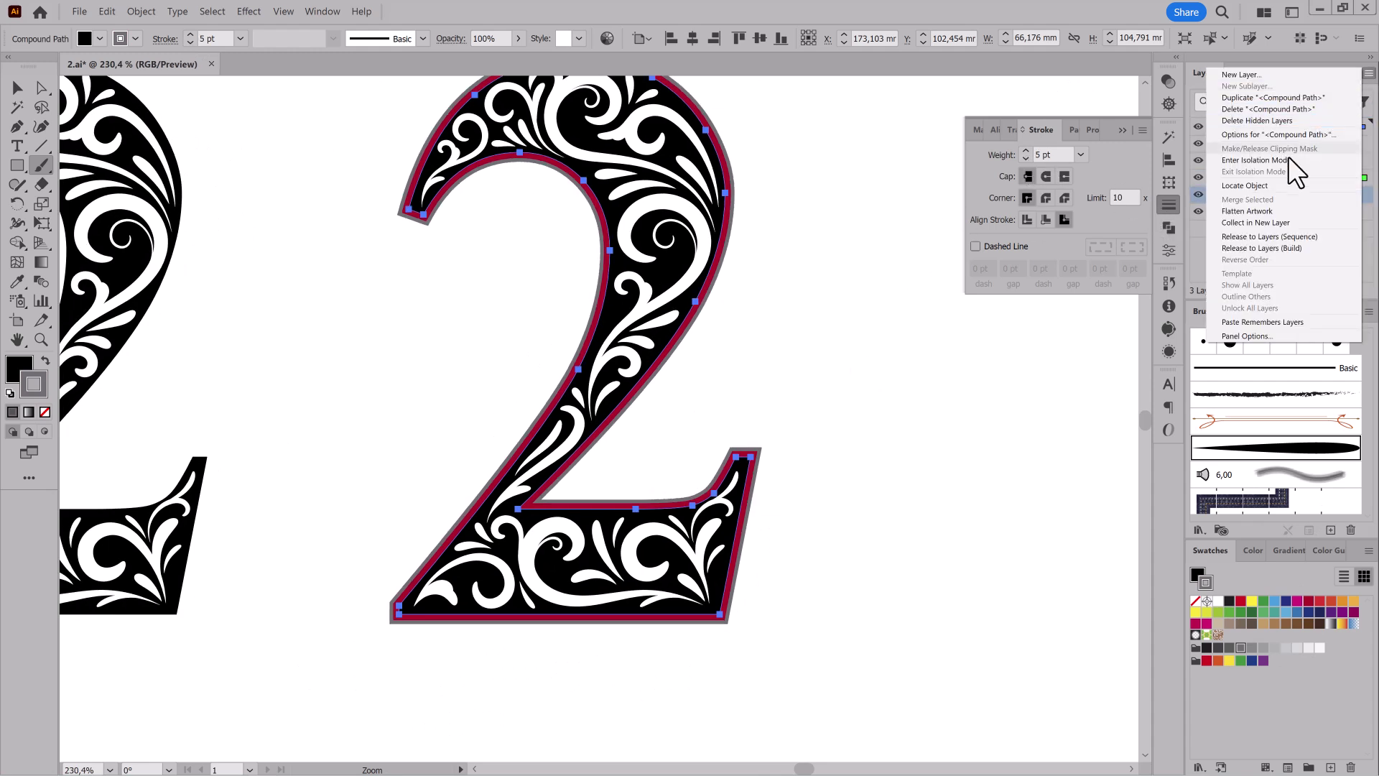
pyautogui.click(1297, 180)
pyautogui.click(1256, 195)
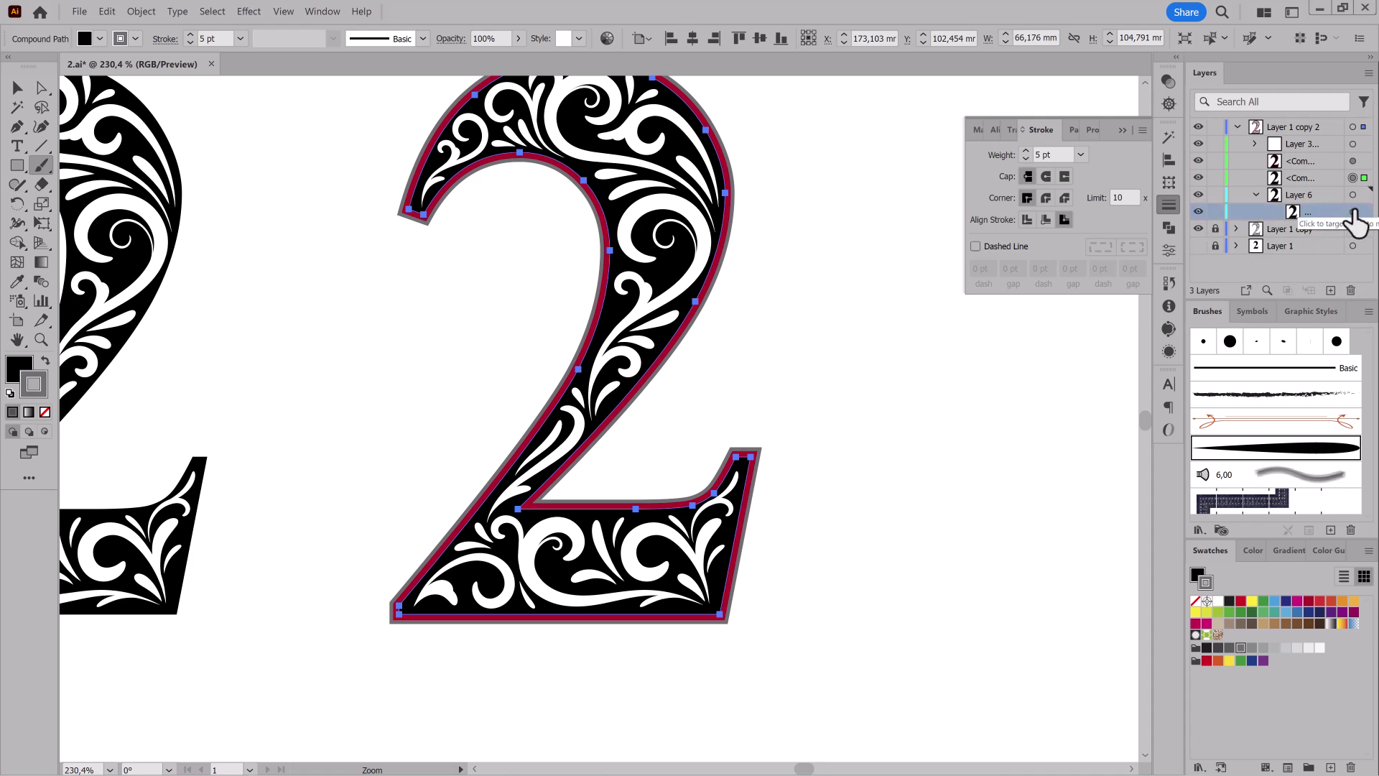
pyautogui.click(1353, 211)
# Stroke the copy light blue, nudge it down-right, expand it and unite it into one shape.
pyautogui.click(1274, 600)
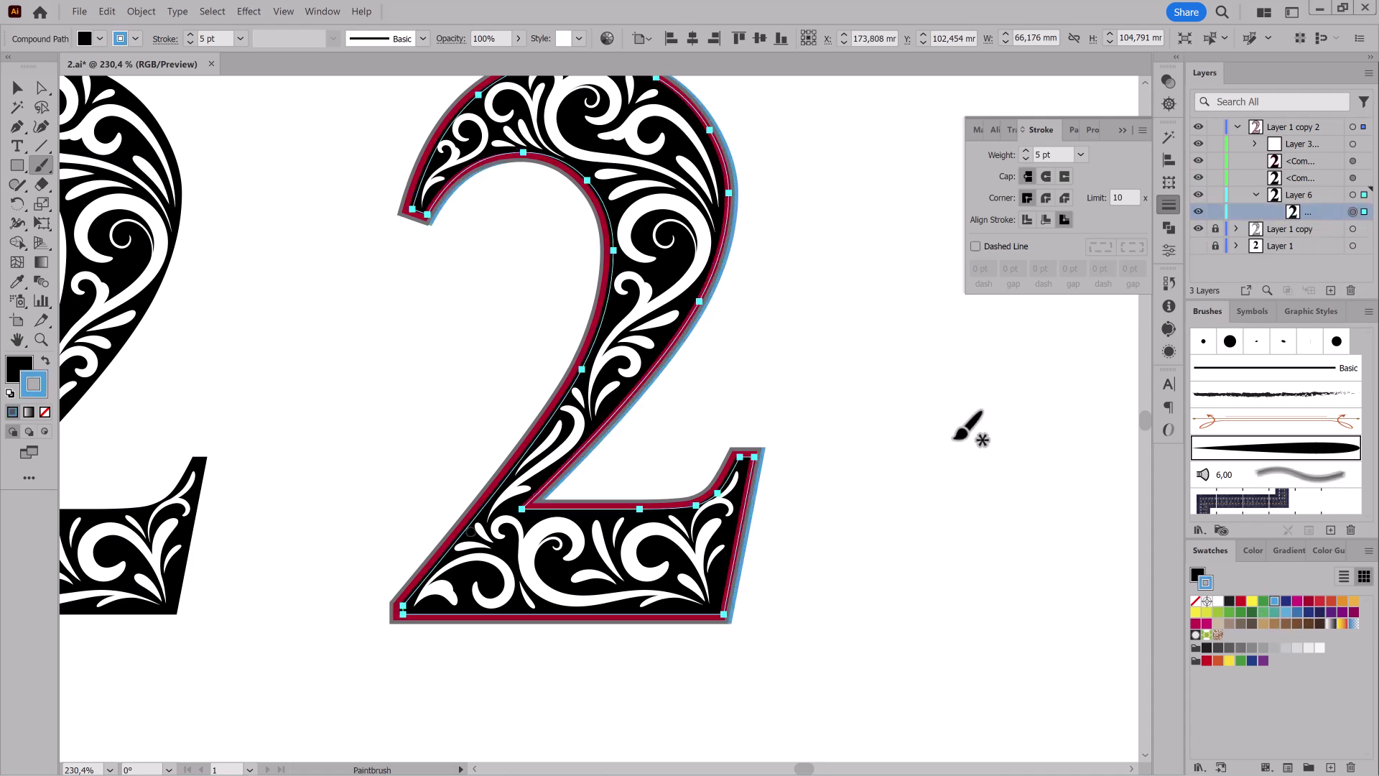
pyautogui.press('Right')
pyautogui.press('Right')
pyautogui.press('Right')
pyautogui.press('Right')
pyautogui.press('Down')
pyautogui.press('Down')
pyautogui.press('Down')
pyautogui.press('Down')
pyautogui.press('Down')
pyautogui.press('Down')
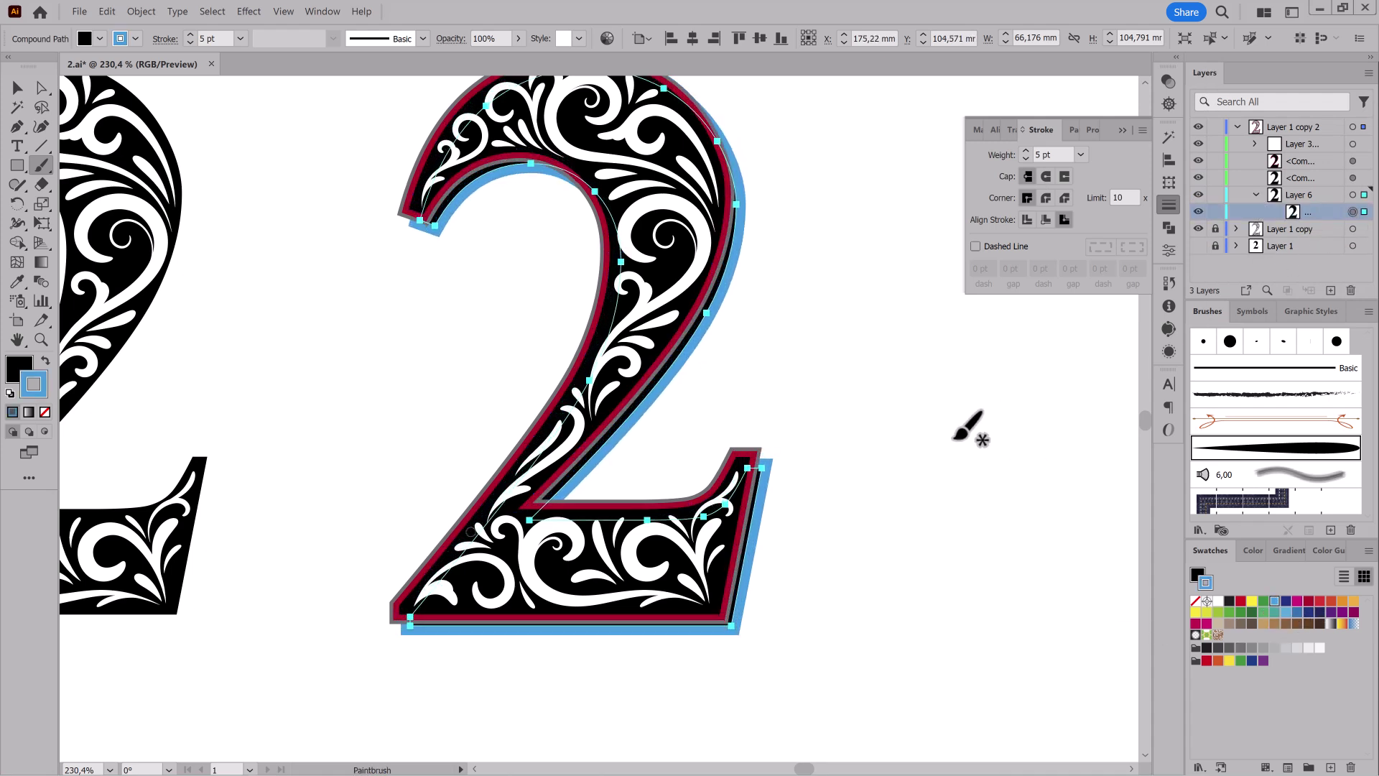
pyautogui.press('Down')
pyautogui.press('Down')
pyautogui.press('Right')
pyautogui.press('Right')
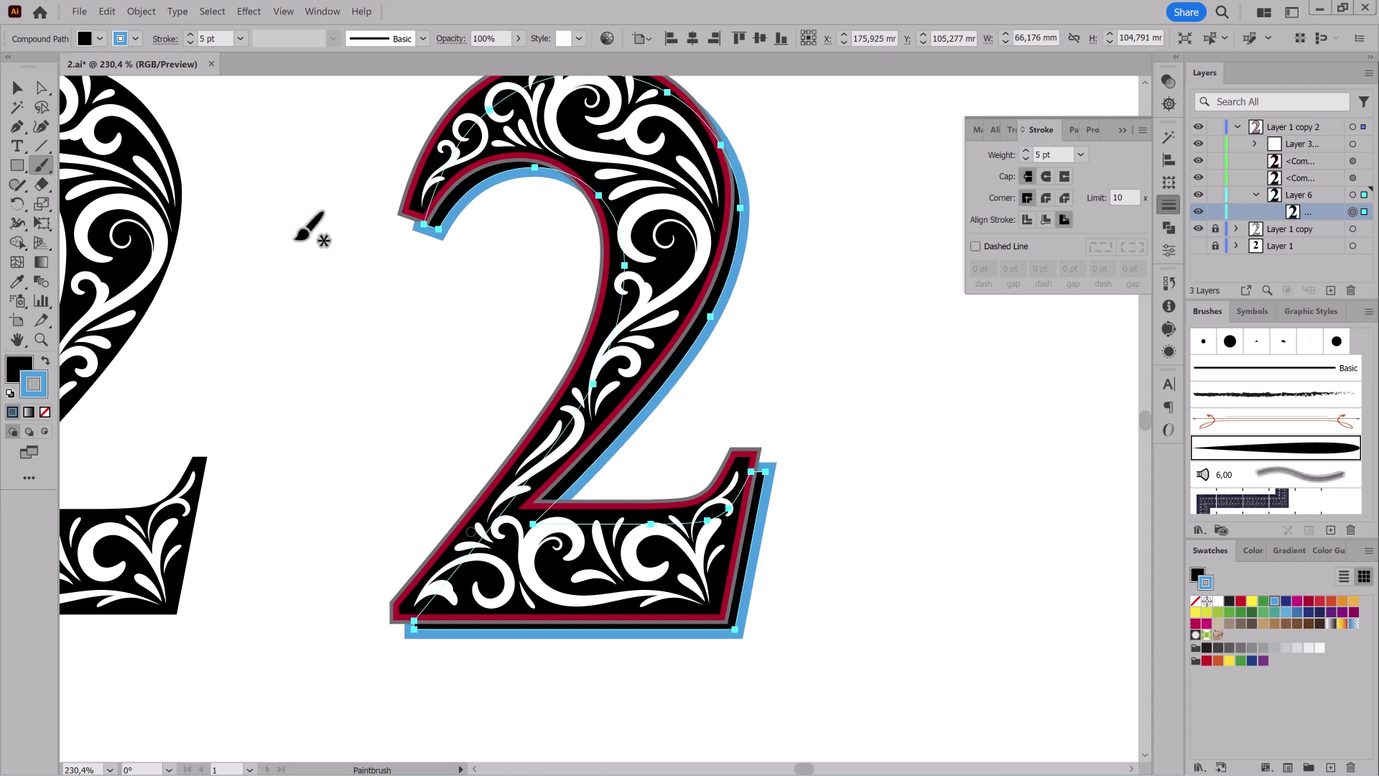
pyautogui.click(141, 11)
pyautogui.click(147, 163)
pyautogui.click(1170, 227)
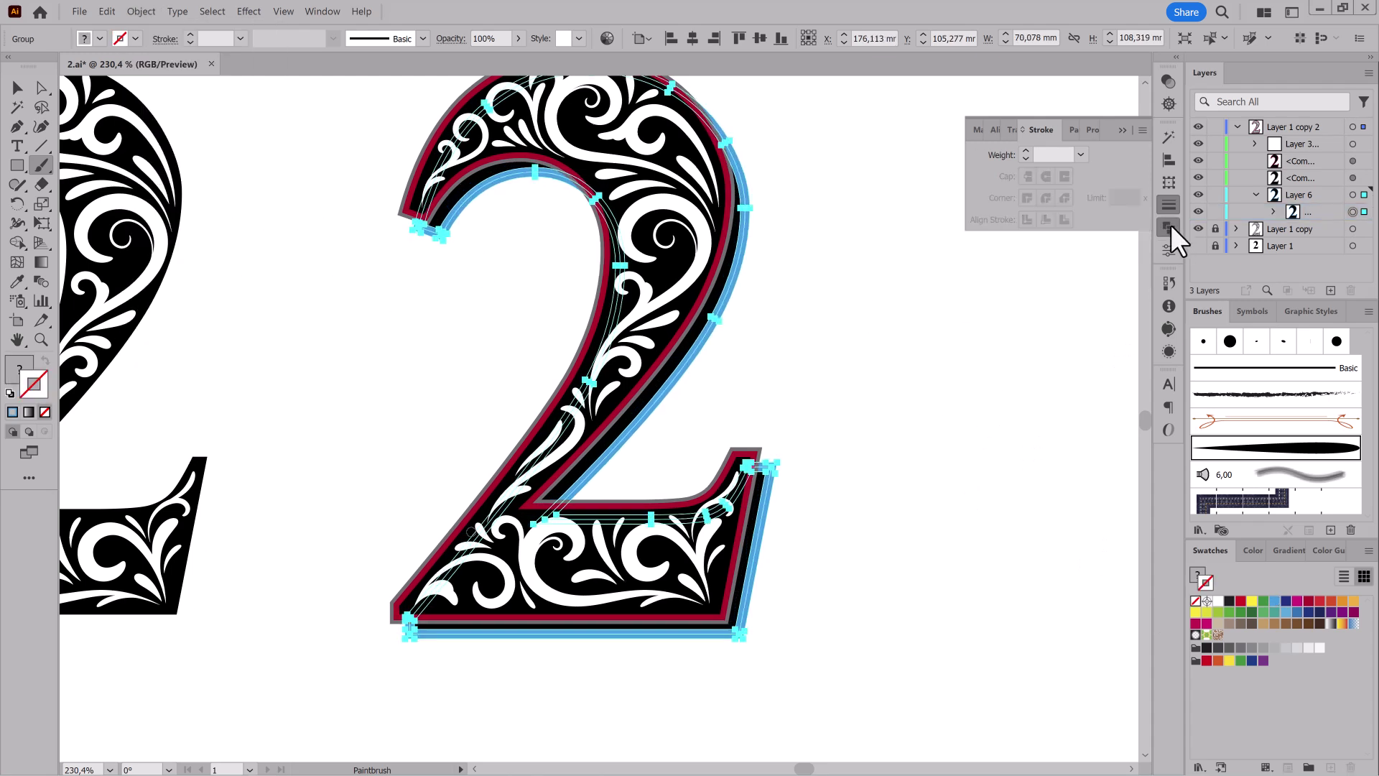
pyautogui.click(980, 172)
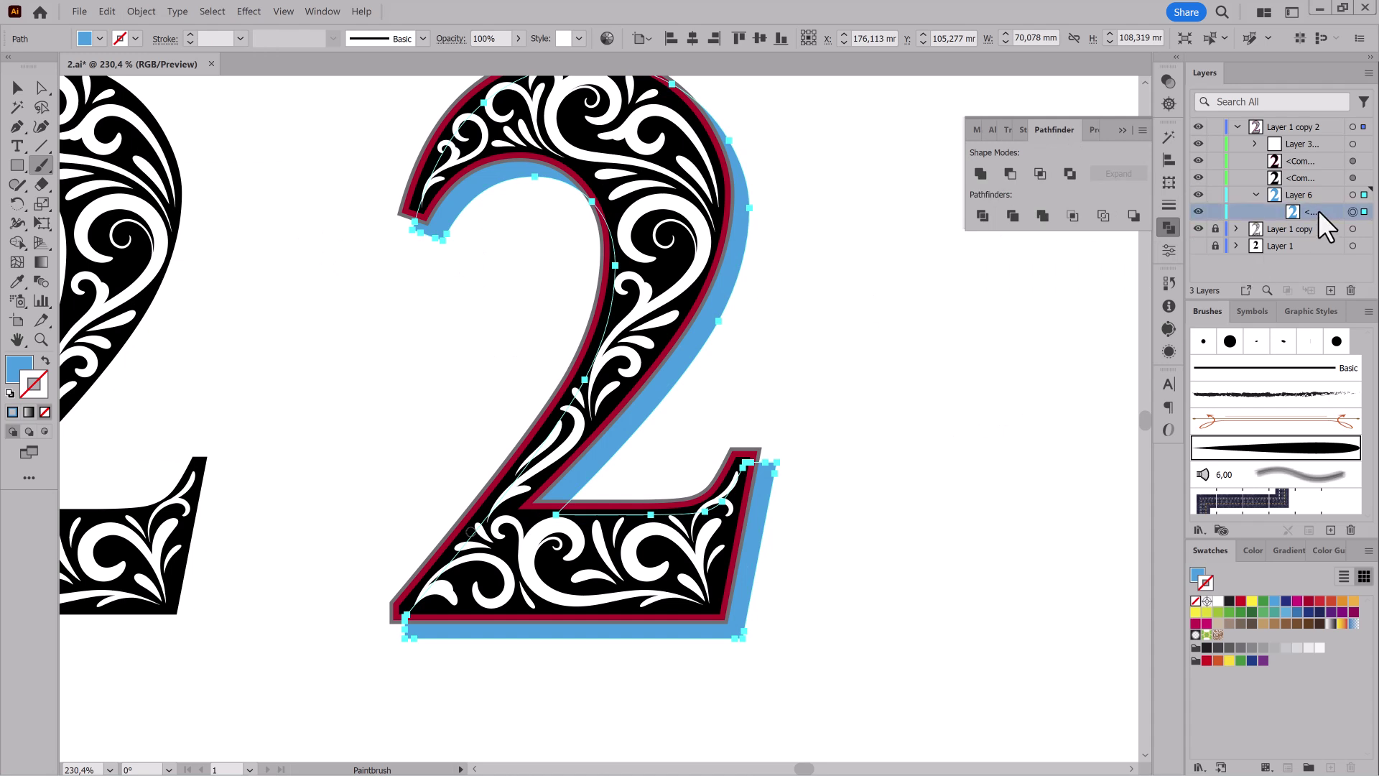
pyautogui.press('\\')
# Draw a diagonal 2 pt black line and repeat it with a Transform effect: 100 copies offset -2 mm.
pyautogui.moveTo(347, 212); pyautogui.dragTo(794, 677)
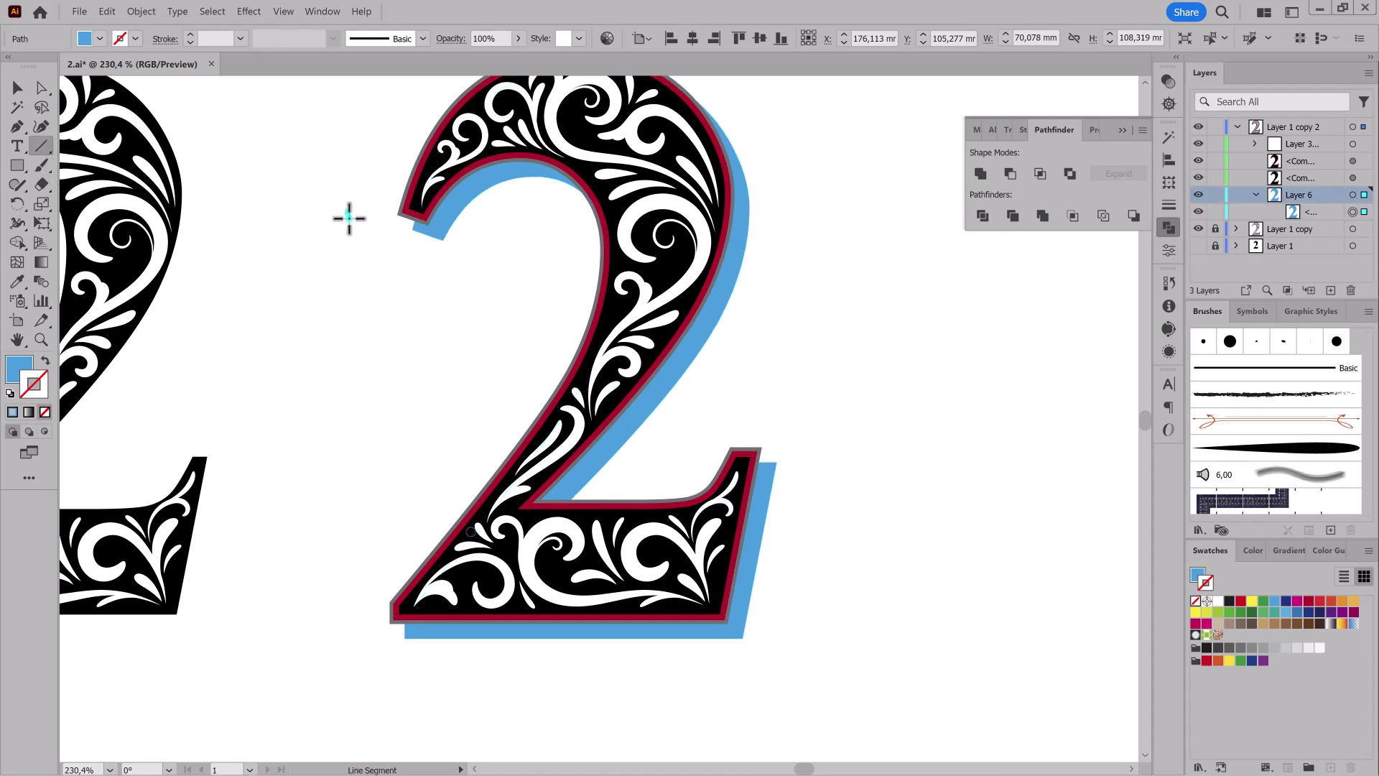
pyautogui.click(1229, 601)
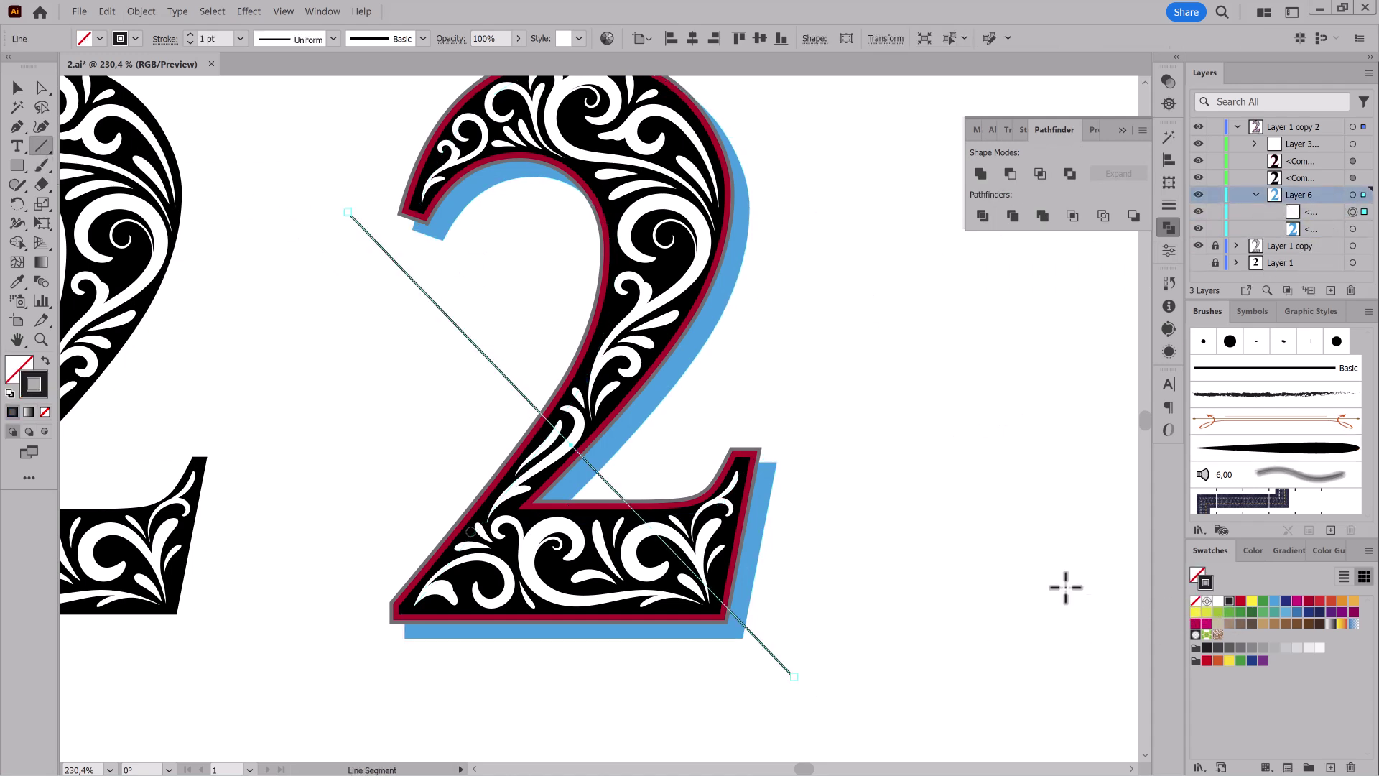
pyautogui.click(191, 34)
pyautogui.click(249, 11)
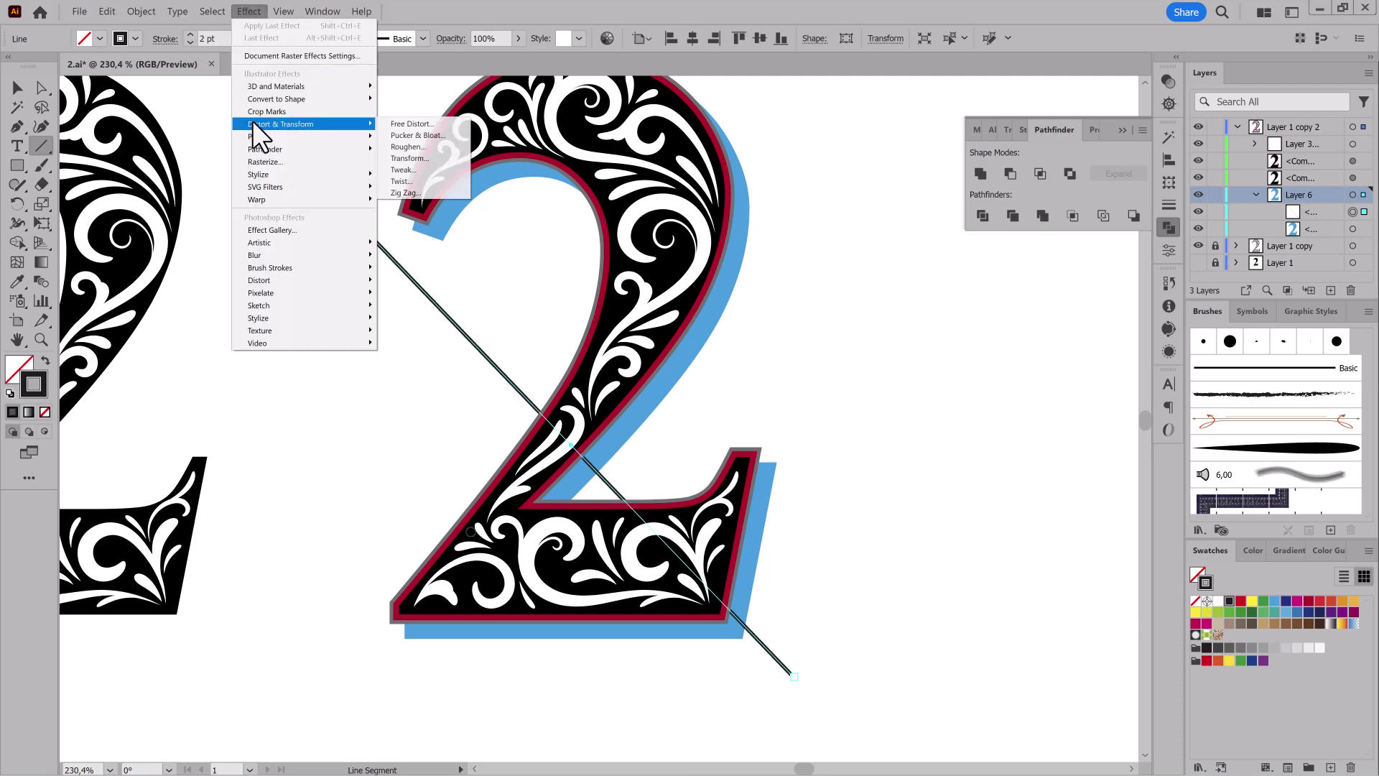
pyautogui.click(402, 157)
pyautogui.write('100')
pyautogui.click(1211, 373)
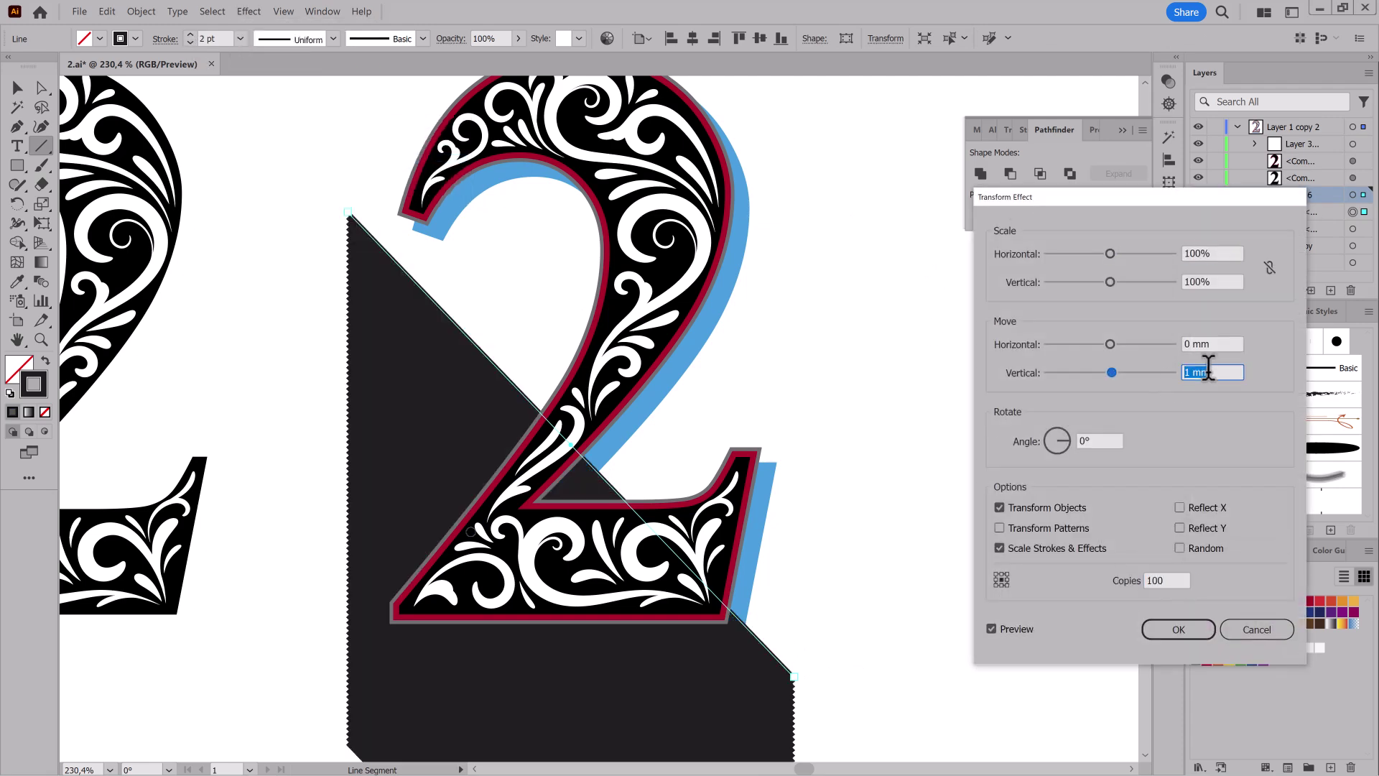
pyautogui.write('-2')
pyautogui.click(1178, 629)
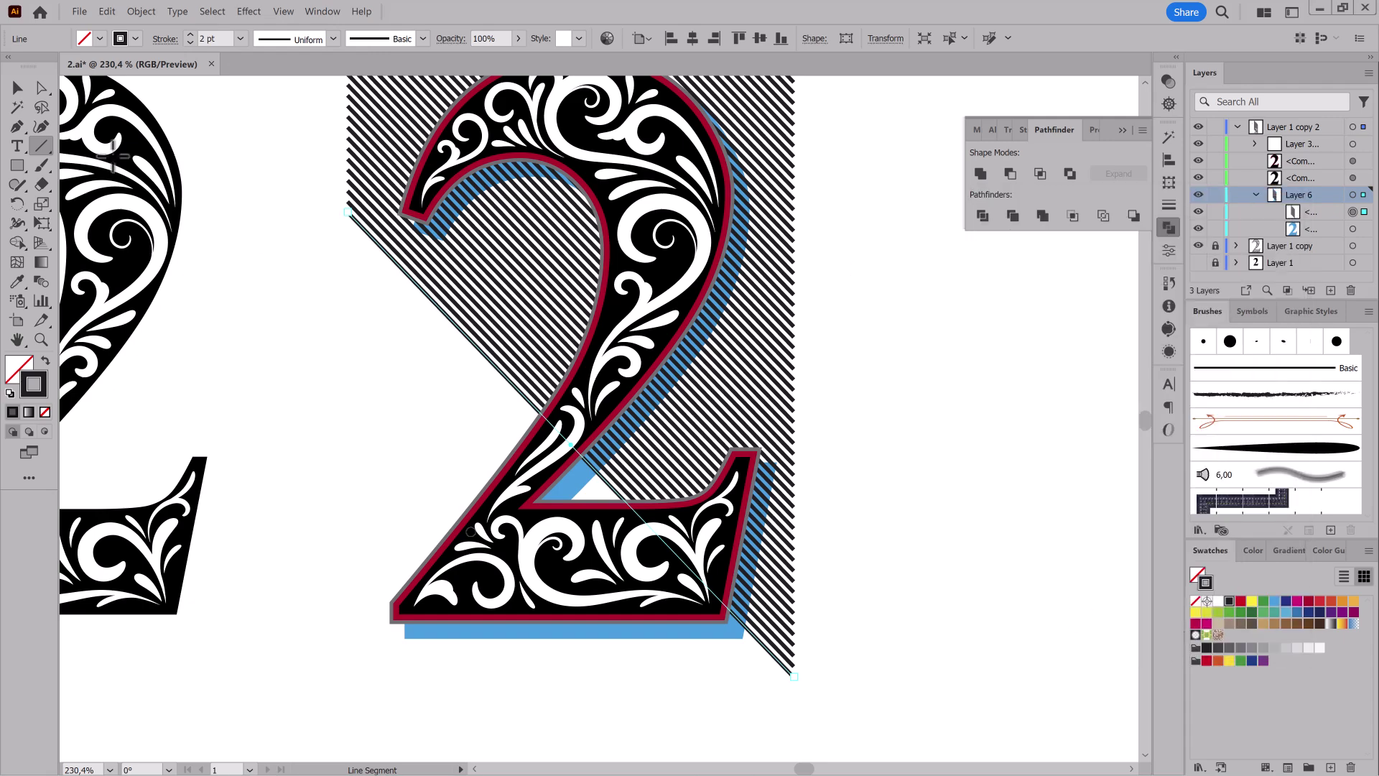
# Position the stripes over the 2, stack the blue 2 above them, and make a clipping mask.
pyautogui.press('v')
pyautogui.moveTo(488, 362); pyautogui.dragTo(478, 733)
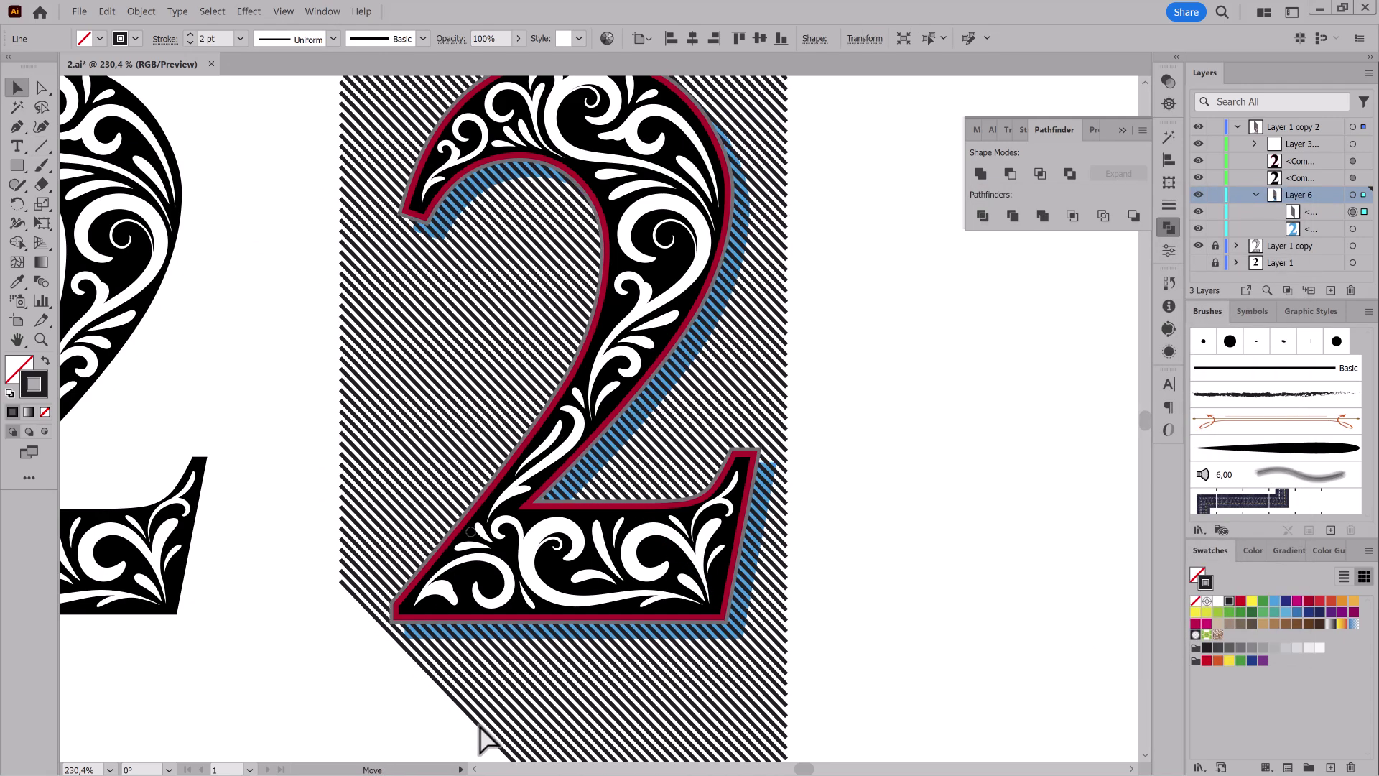
pyautogui.scroll(-3, 524, 446)
pyautogui.moveTo(554, 652); pyautogui.dragTo(552, 664)
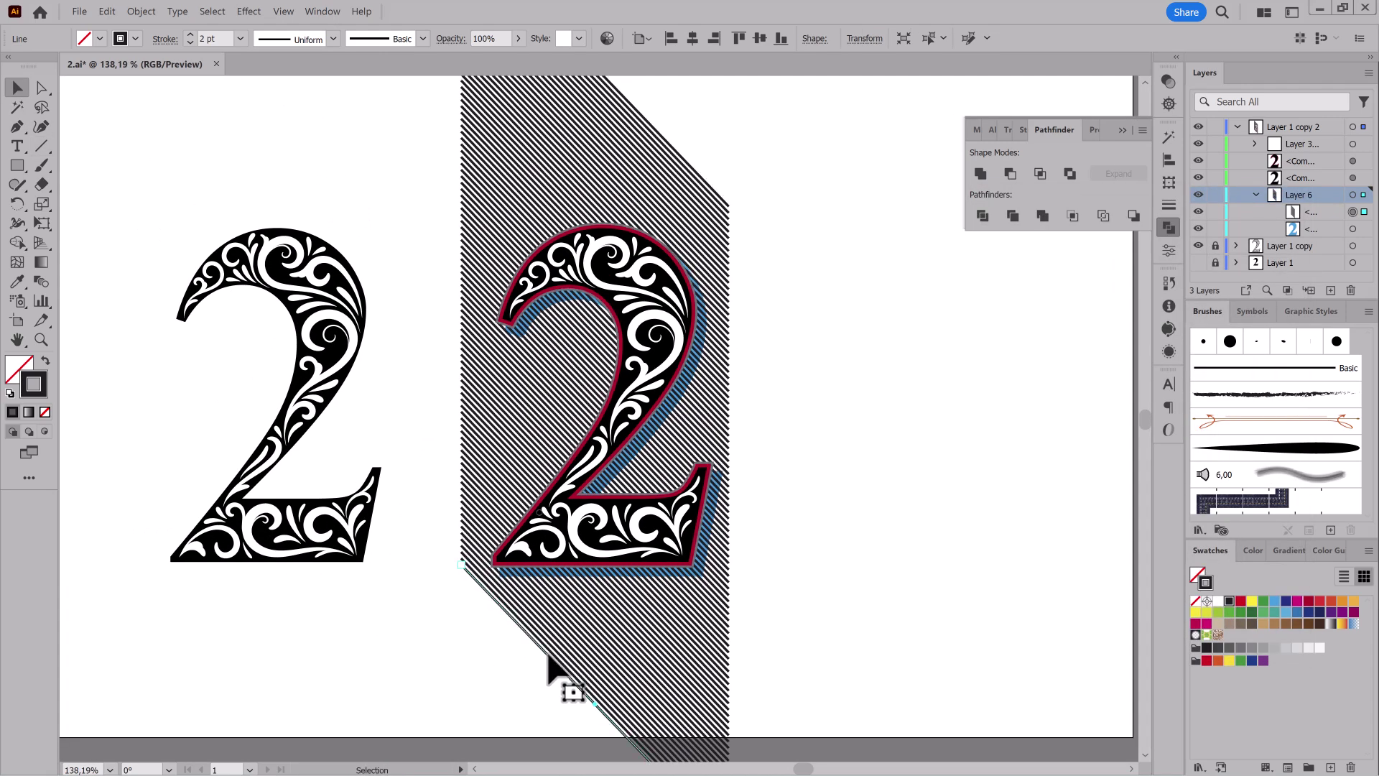
pyautogui.moveTo(1324, 228); pyautogui.dragTo(1327, 207)
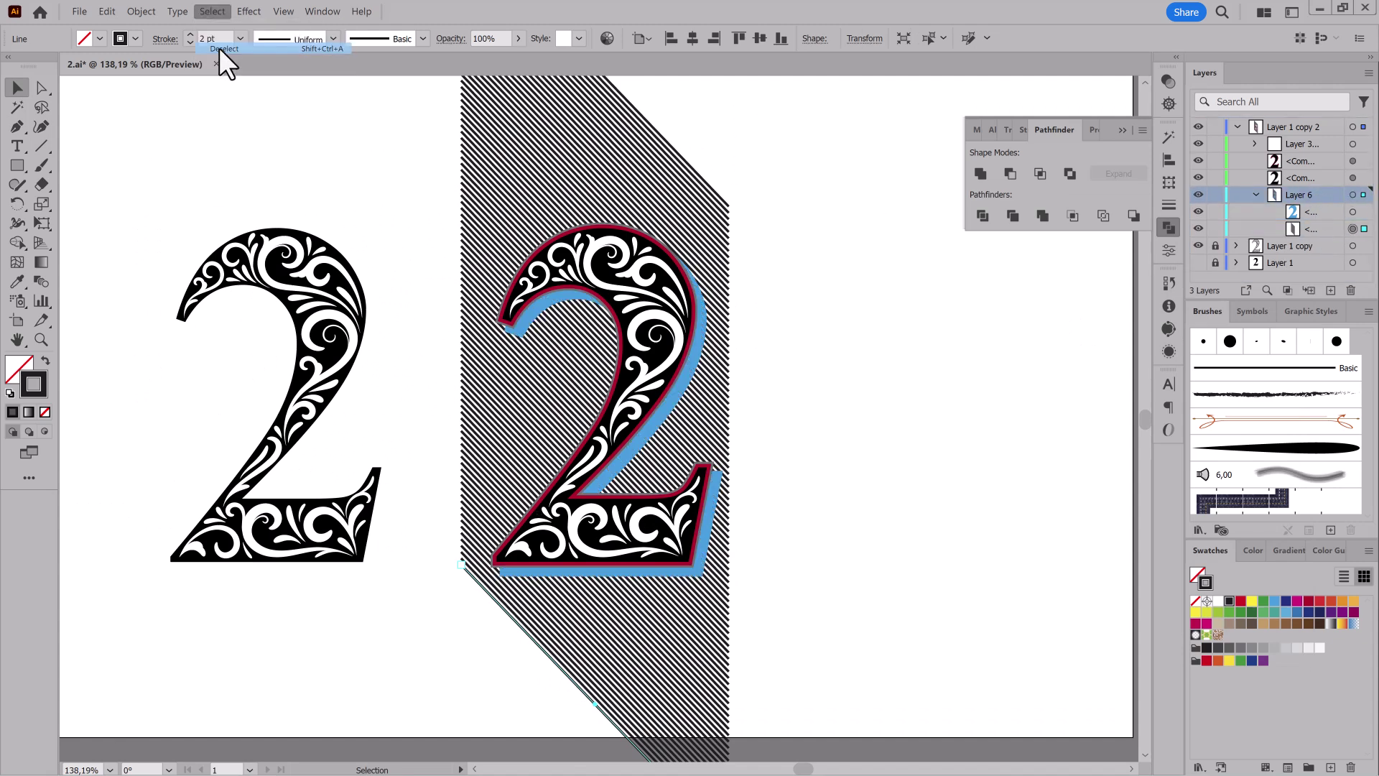
pyautogui.click(1286, 288)
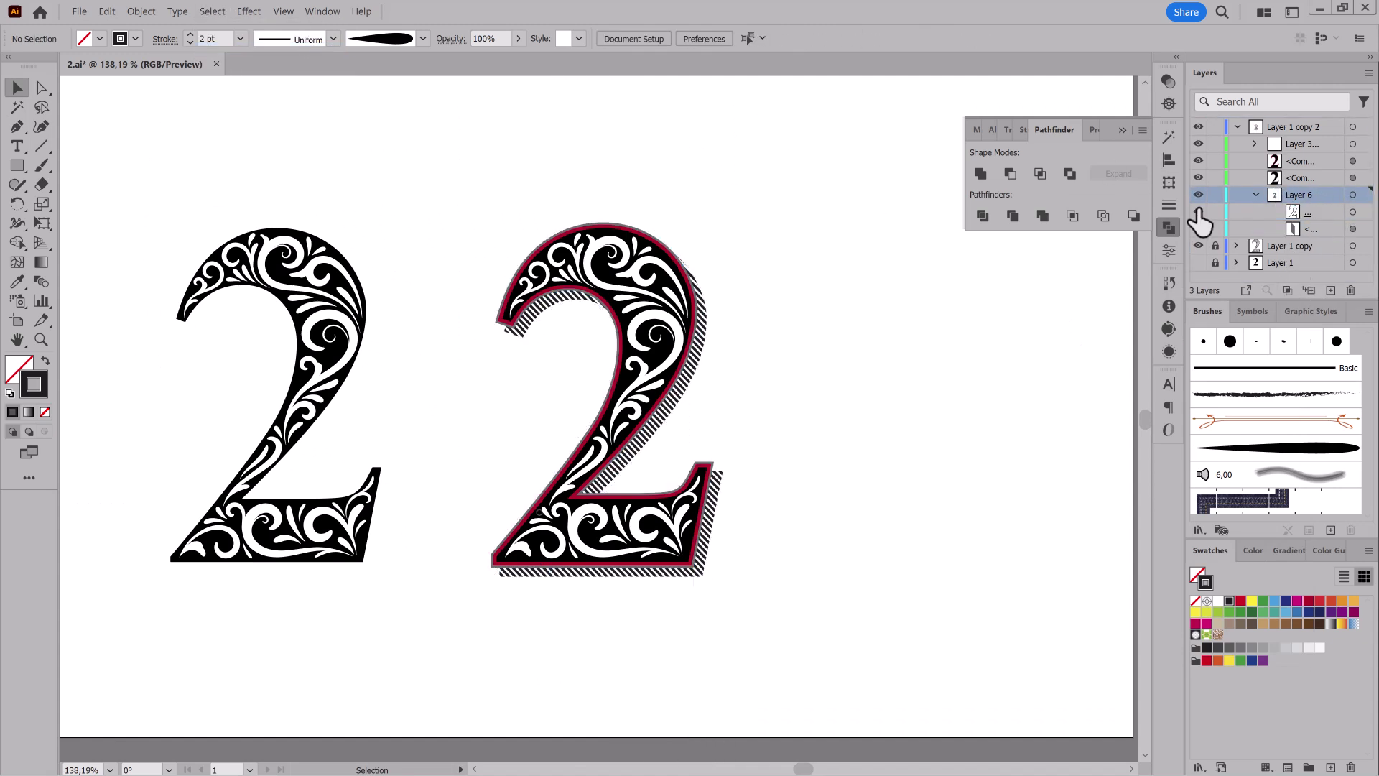
# Duplicate the right 2's compound path and nudge the copy right and down.
pyautogui.moveTo(668, 371); pyautogui.dragTo(854, 352)
pyautogui.click(1198, 177)
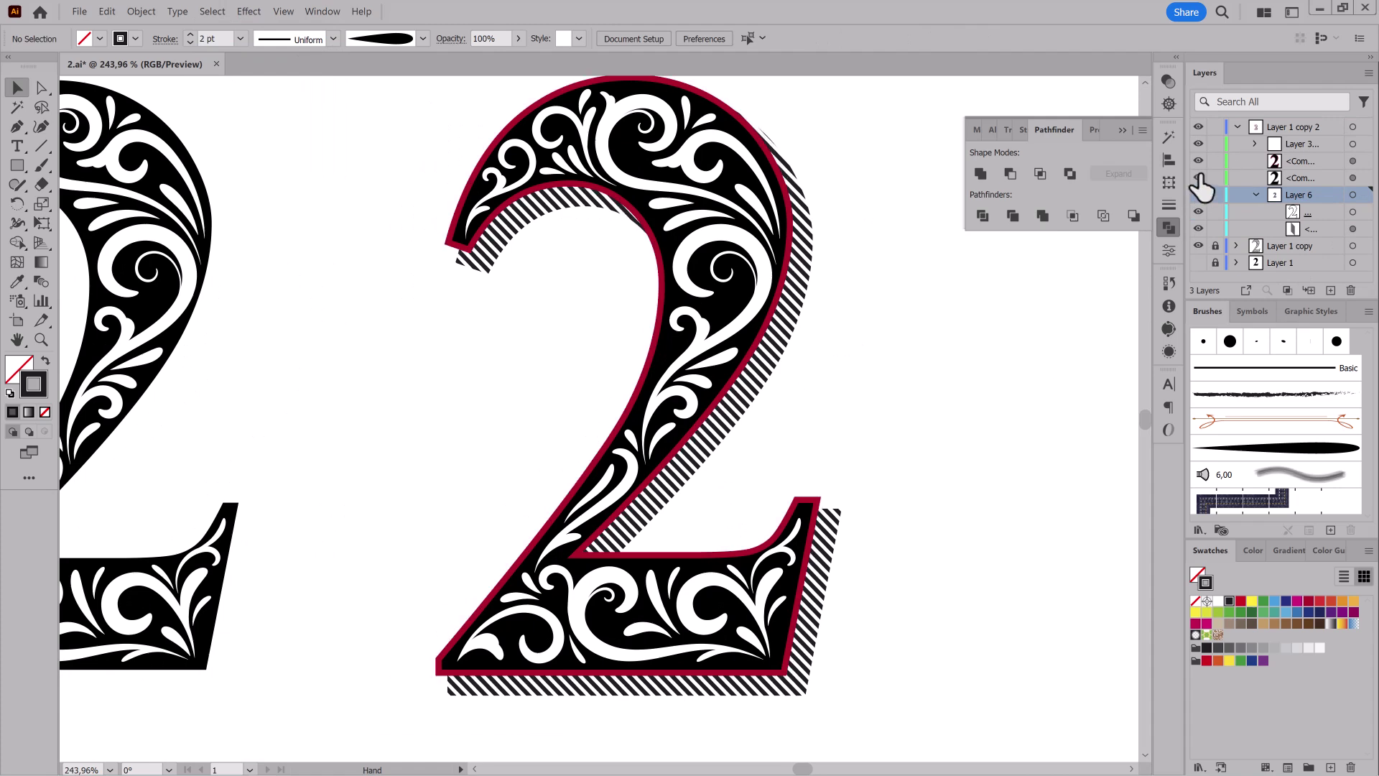
pyautogui.click(1325, 177)
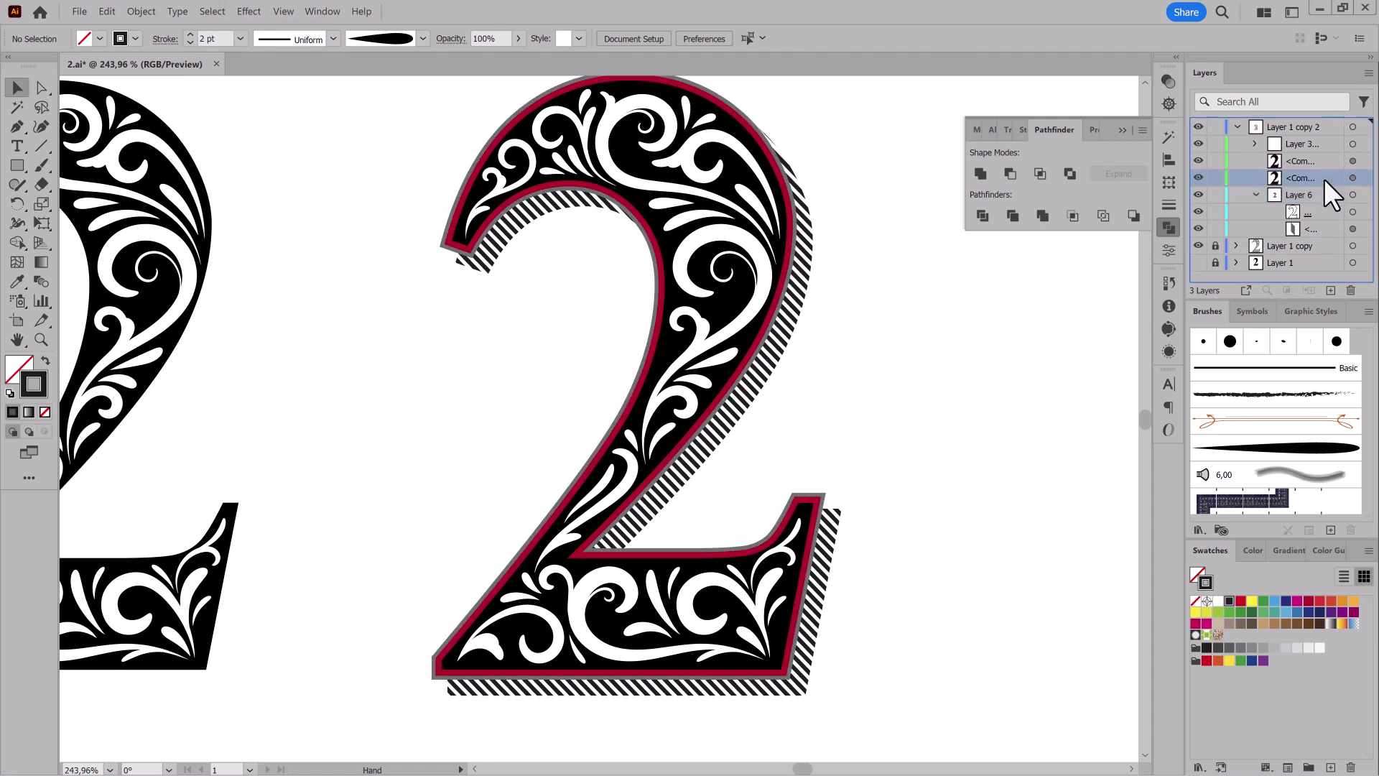
pyautogui.moveTo(1325, 177); pyautogui.dragTo(1331, 290)
pyautogui.click(1334, 196)
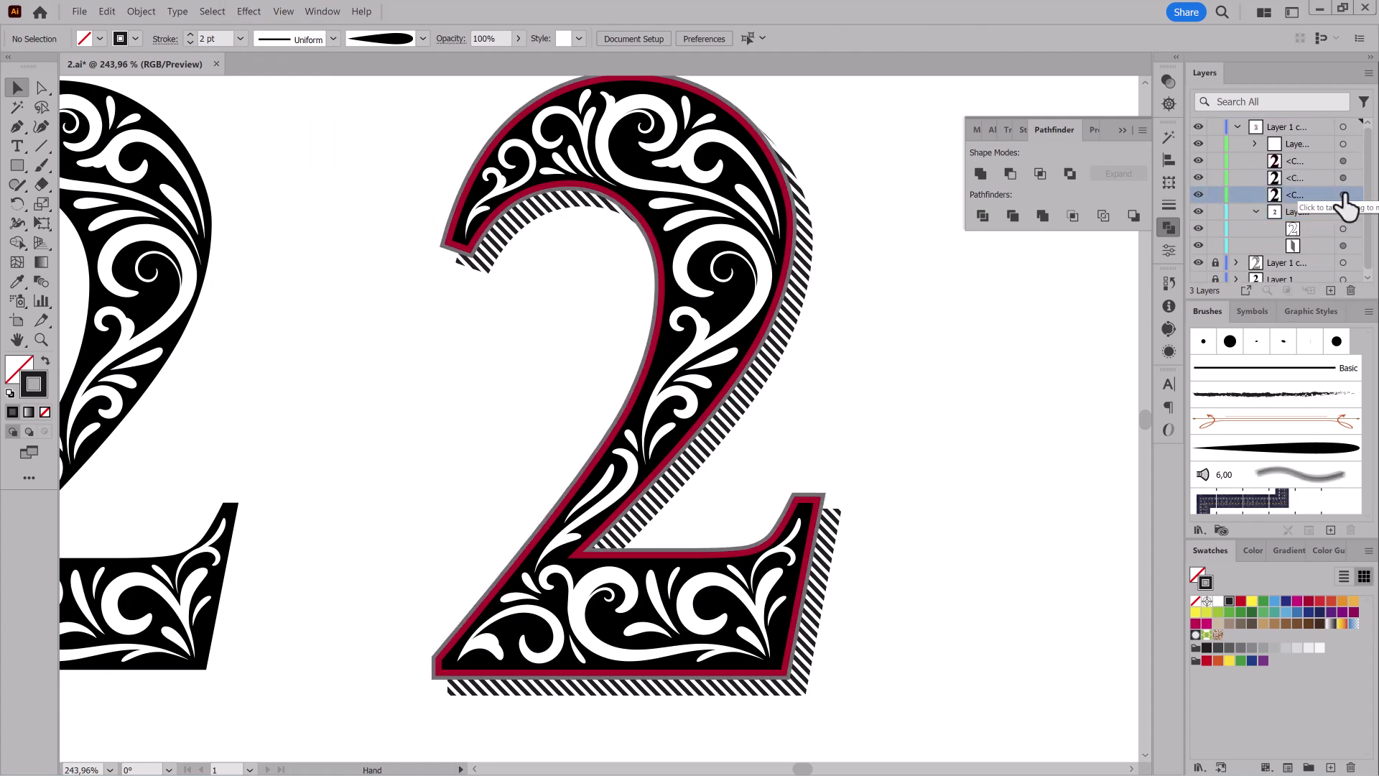
pyautogui.click(1343, 194)
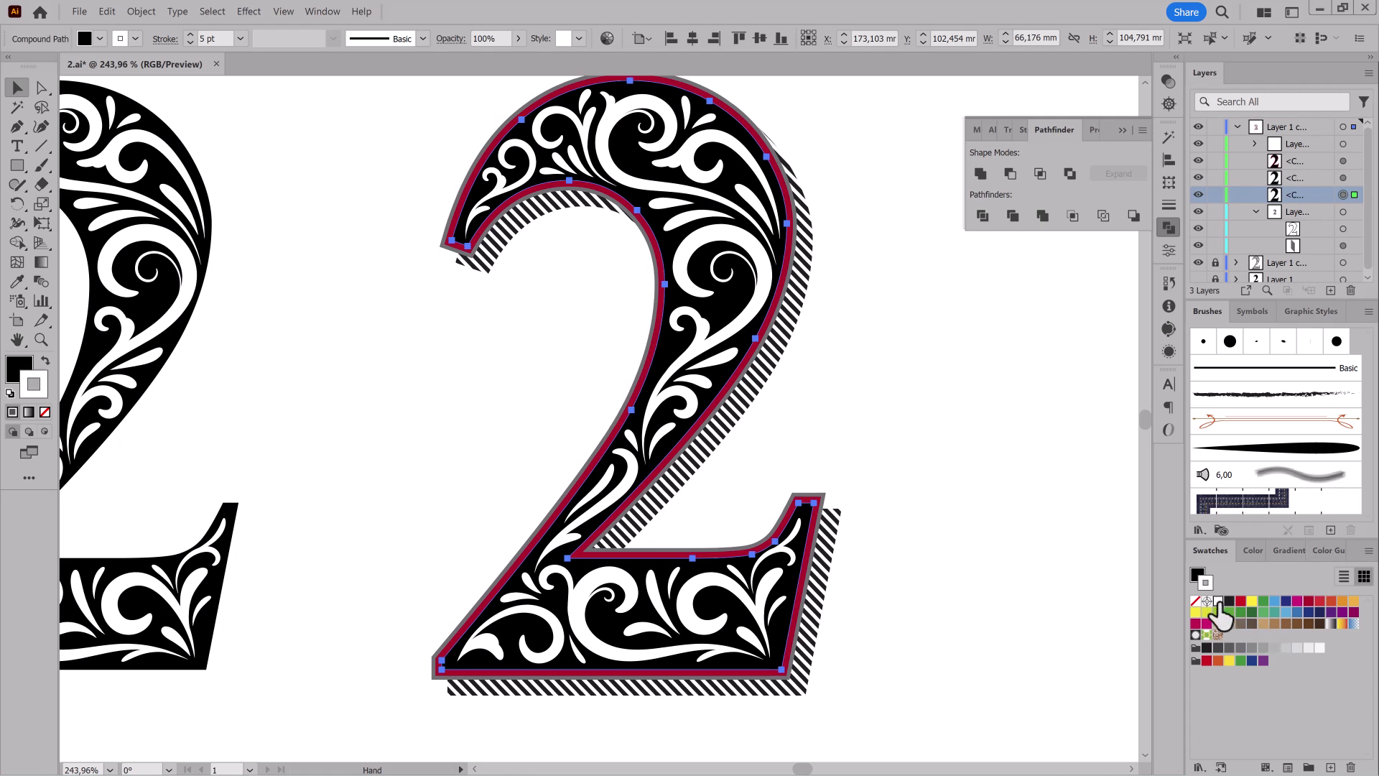
pyautogui.press('Right')
pyautogui.press('Right')
pyautogui.press('Right')
pyautogui.press('Down')
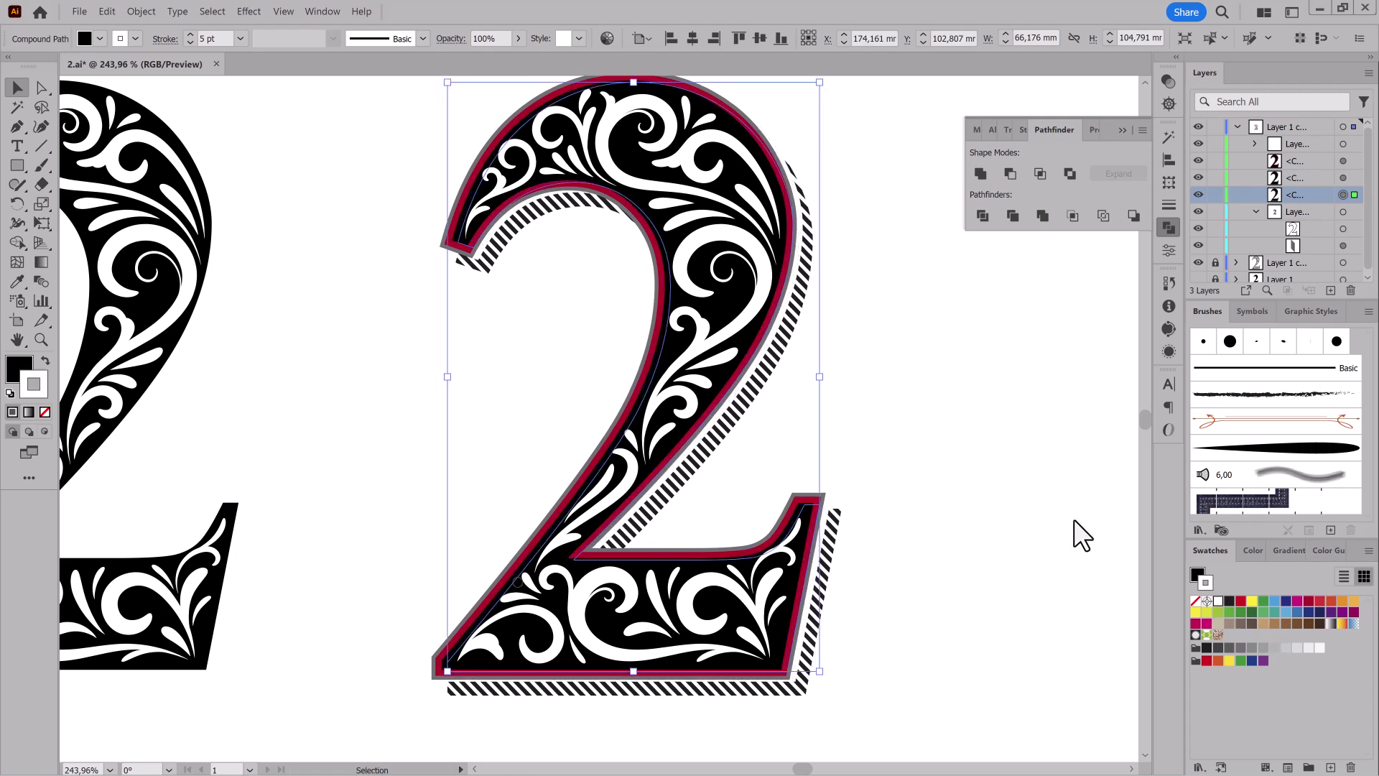
pyautogui.press('Down')
pyautogui.press('Down')
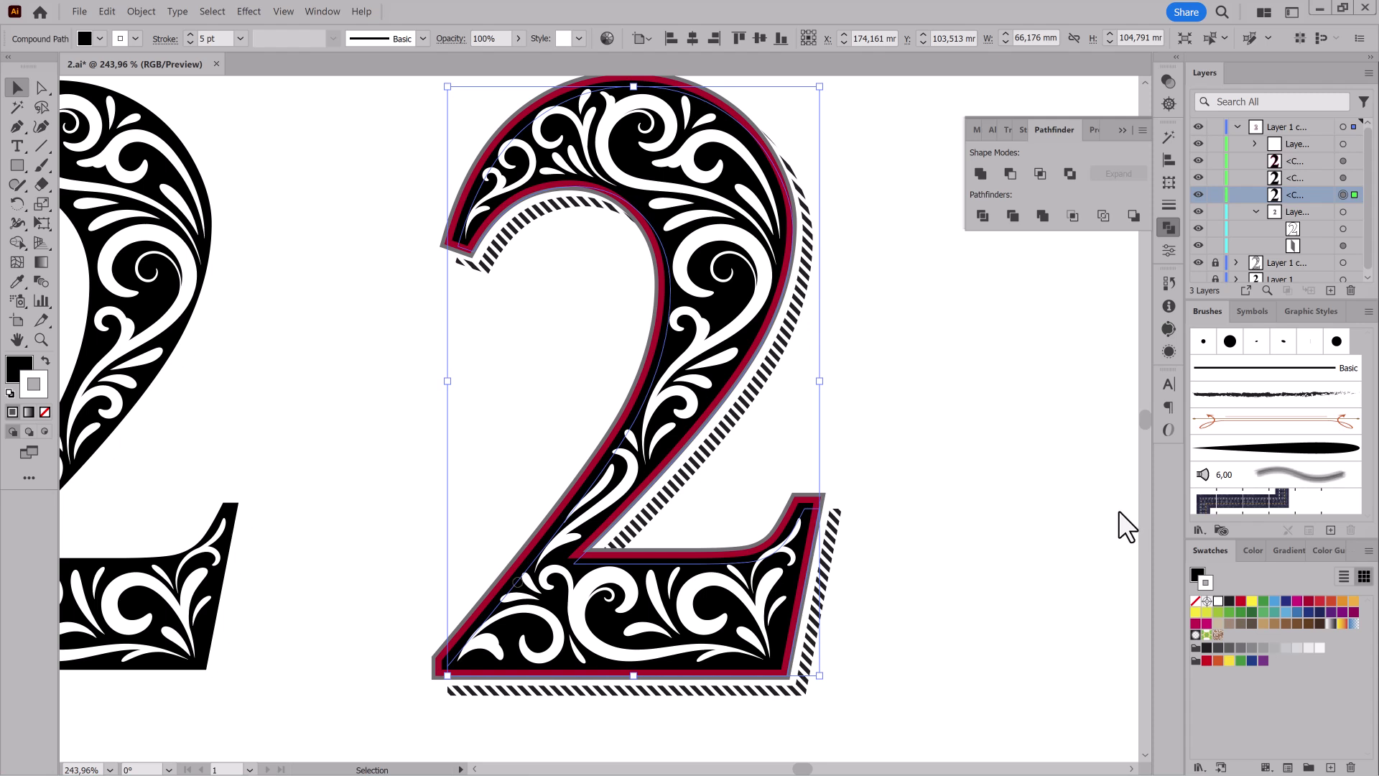
# Move the path copy into the striped shadow group and give it a black stroke.
pyautogui.click(1074, 487)
pyautogui.moveTo(1329, 206)
pyautogui.mouseDown()
pyautogui.moveTo(1318, 194)
pyautogui.moveTo(1318, 223)
pyautogui.mouseUp()
pyautogui.click(1344, 223)
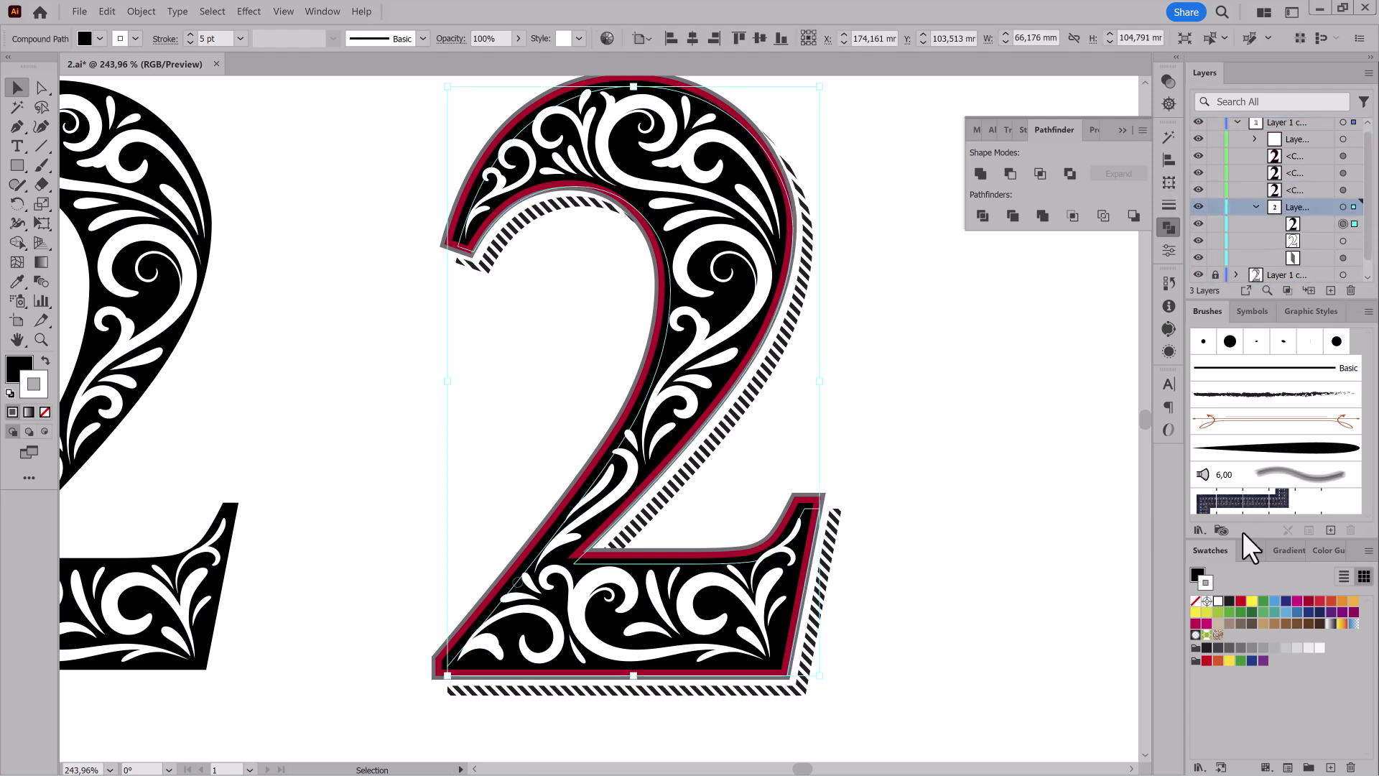
pyautogui.click(1275, 602)
pyautogui.press('Right')
pyautogui.press('Right')
pyautogui.press('Down')
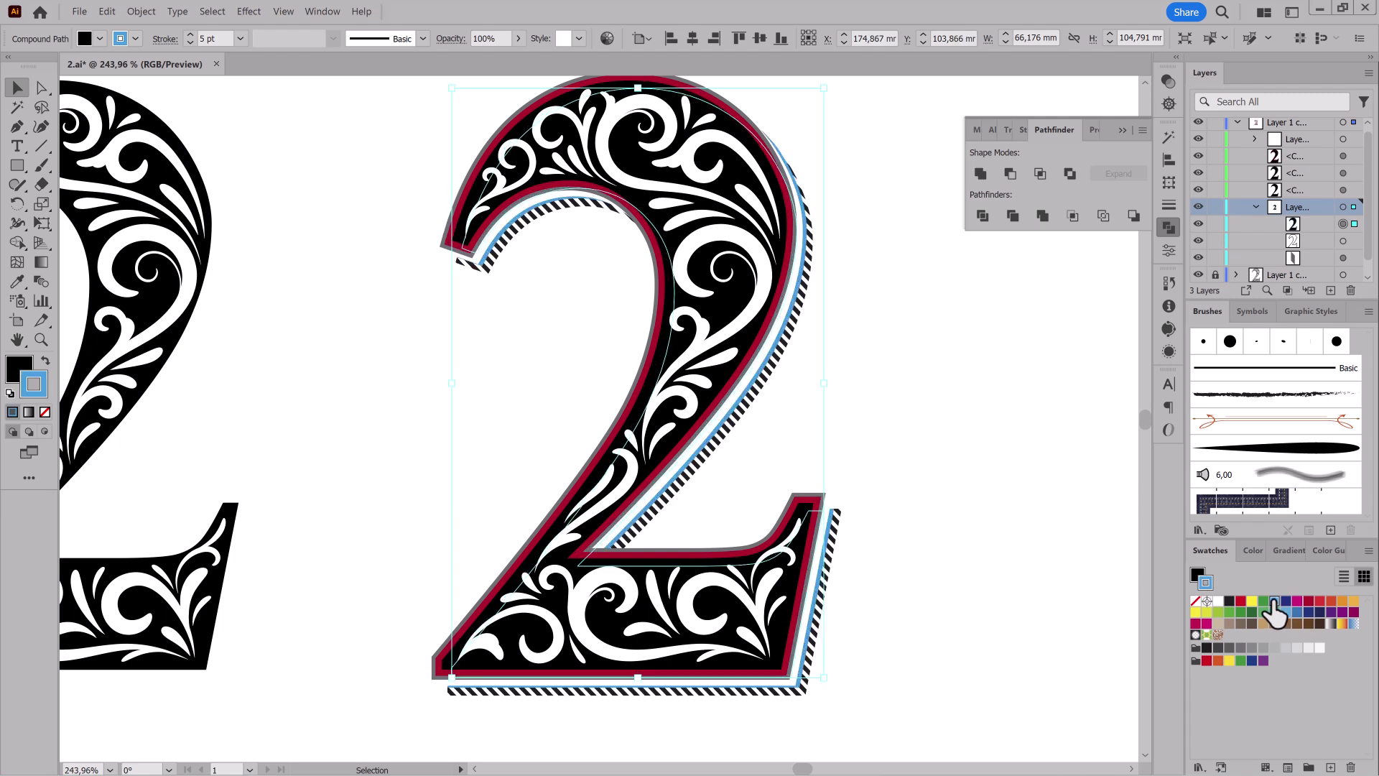
pyautogui.press('Down')
pyautogui.press('Left')
pyautogui.press('Up')
pyautogui.click(1254, 552)
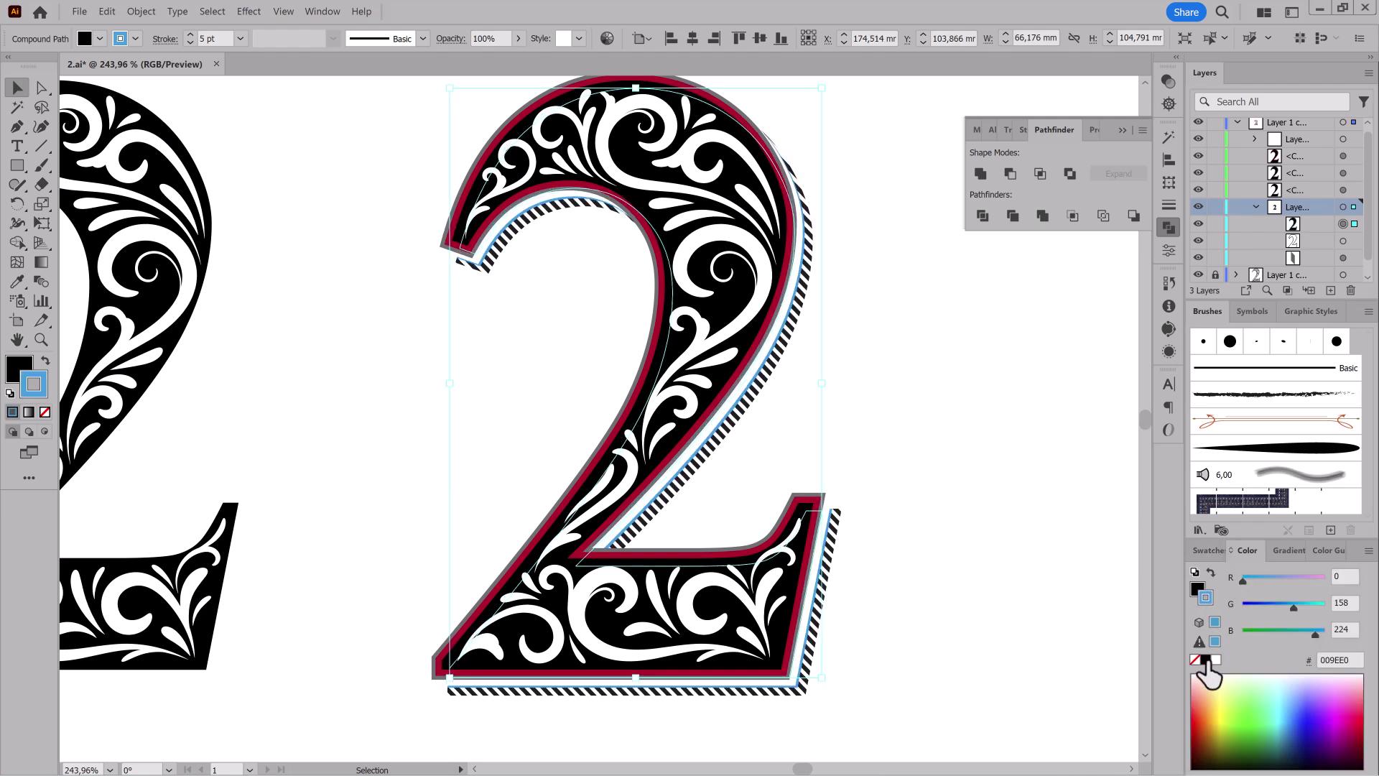
pyautogui.click(1207, 661)
# Inspect the 2's lower-right corner up close, then zoom back out to show both 2s.
pyautogui.moveTo(808, 718); pyautogui.dragTo(973, 748)
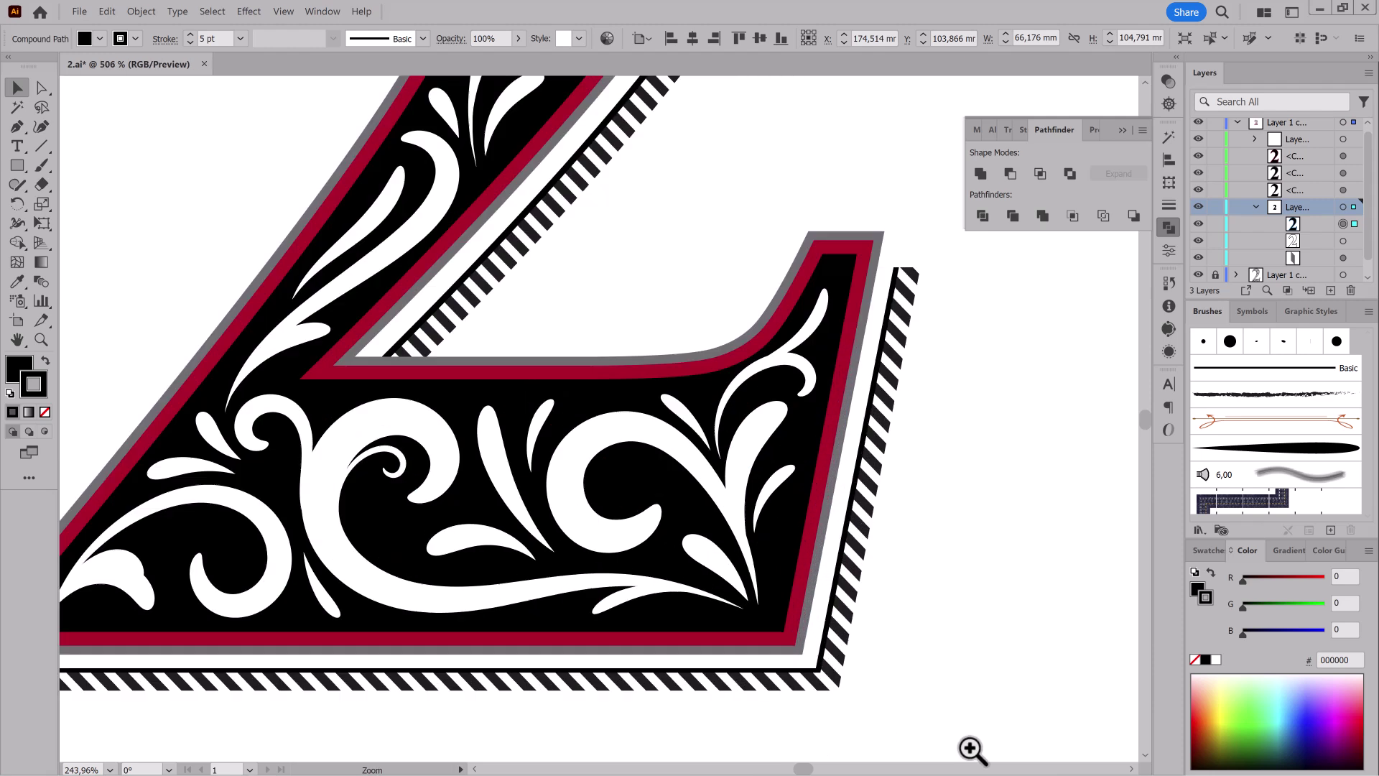
pyautogui.click(1342, 257)
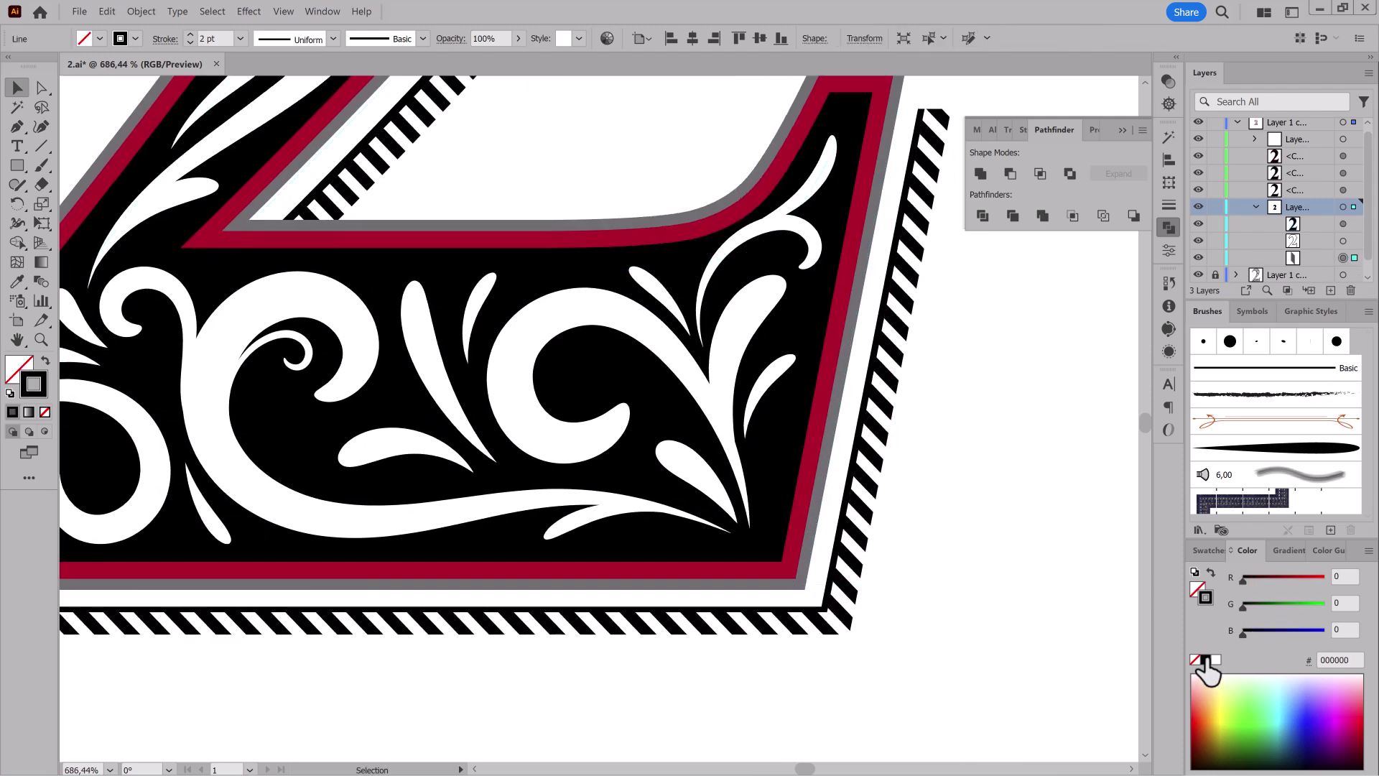
pyautogui.hotkey('ctrl', '0')
pyautogui.moveTo(923, 348); pyautogui.dragTo(929, 394)
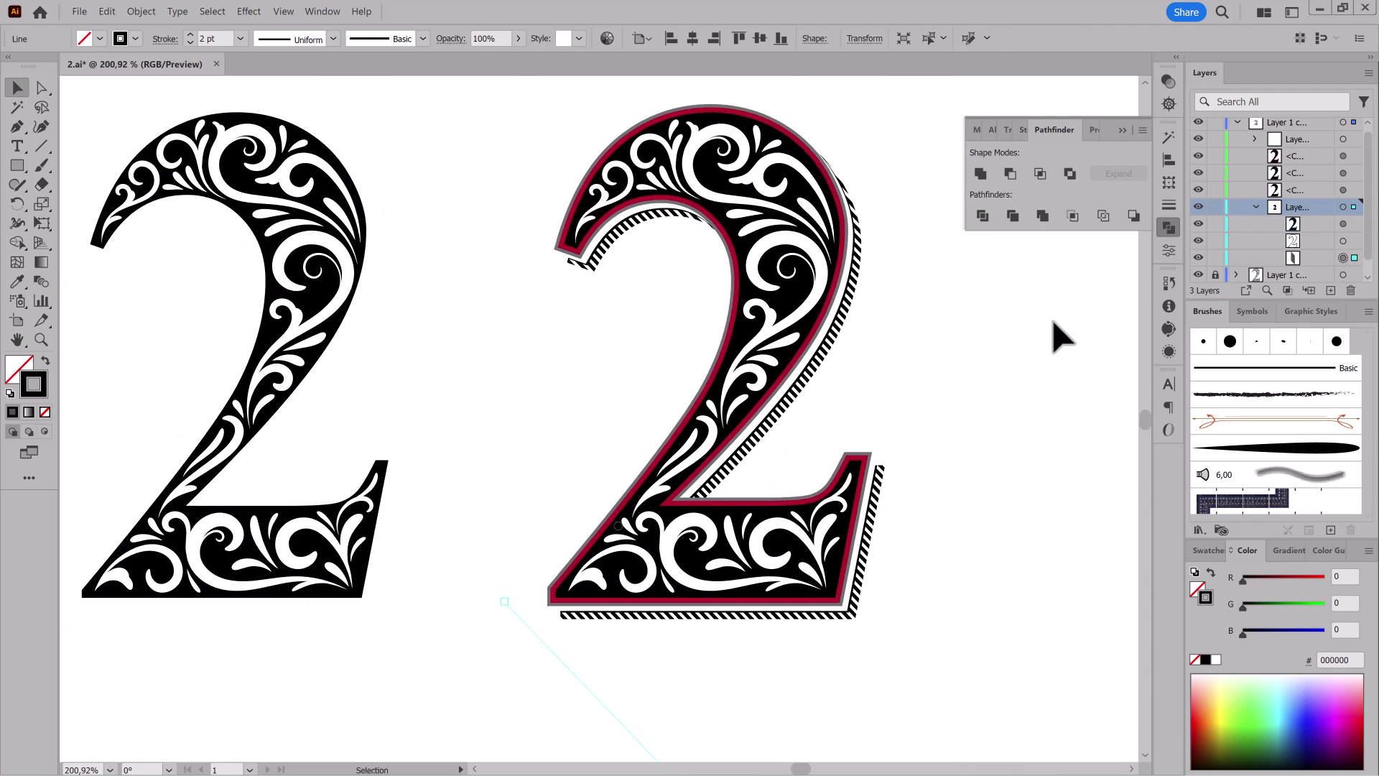
# Rotate the stripe line to a shallower angle with Free Transform, then deselect and fit the artboard.
pyautogui.click(41, 223)
pyautogui.scroll(-3, 540, 206)
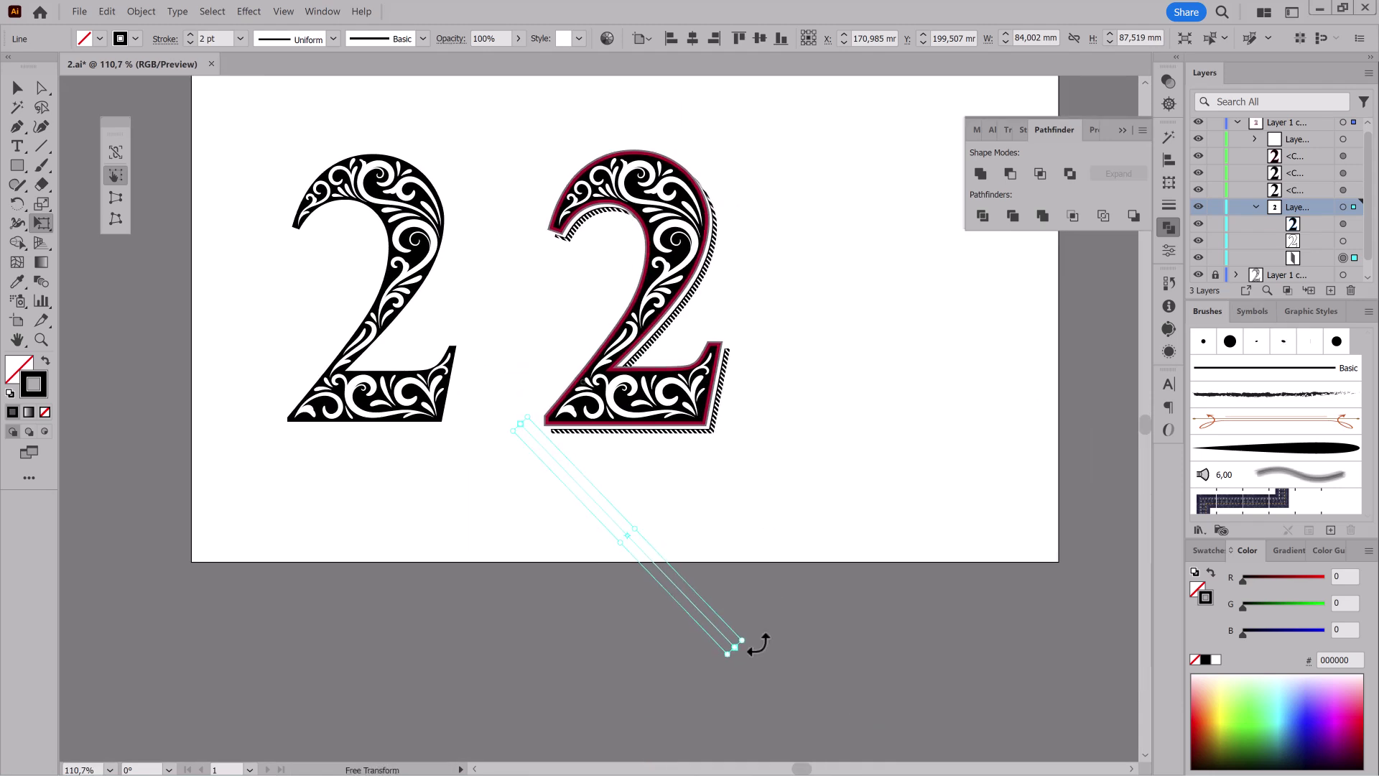
pyautogui.moveTo(757, 644); pyautogui.dragTo(767, 632)
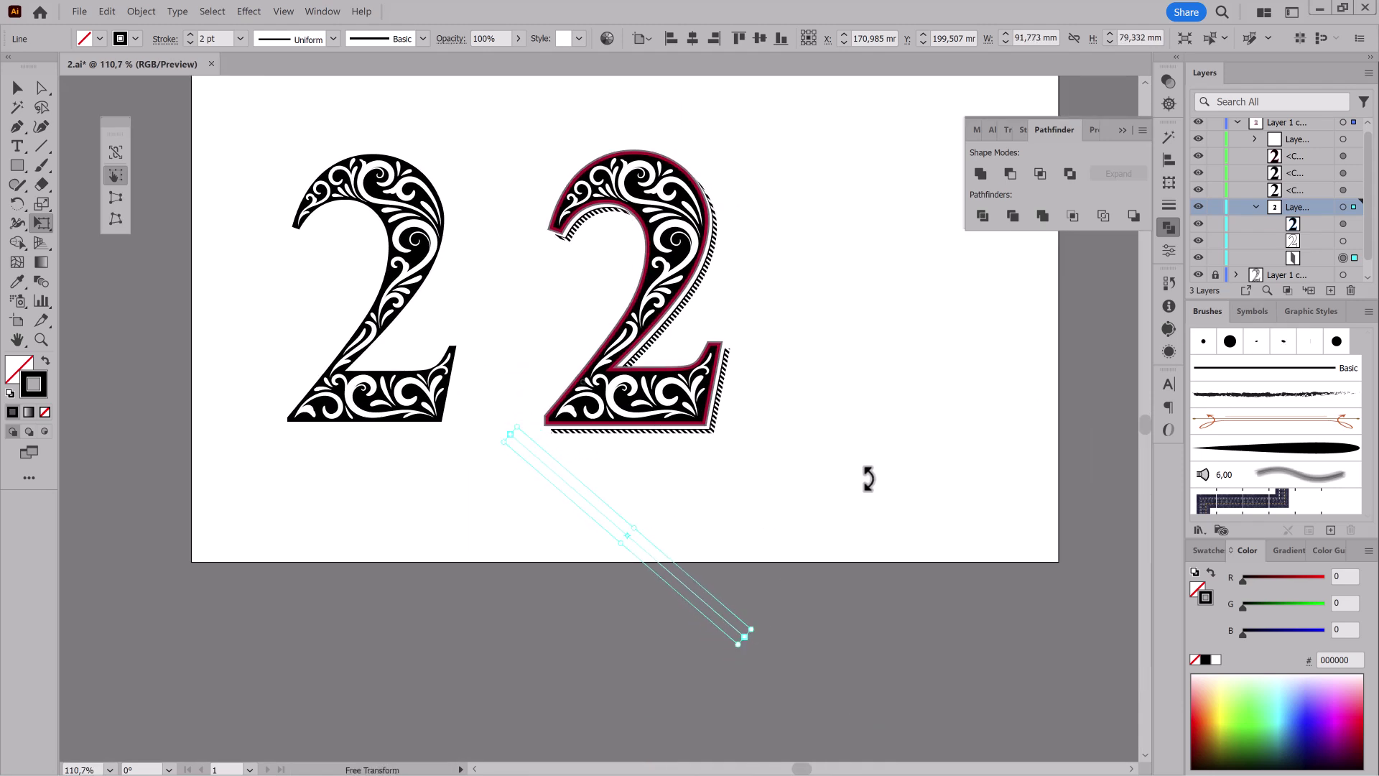
pyautogui.hotkey('ctrl', 'shift', 'a')
pyautogui.scroll(3, 693, 357)
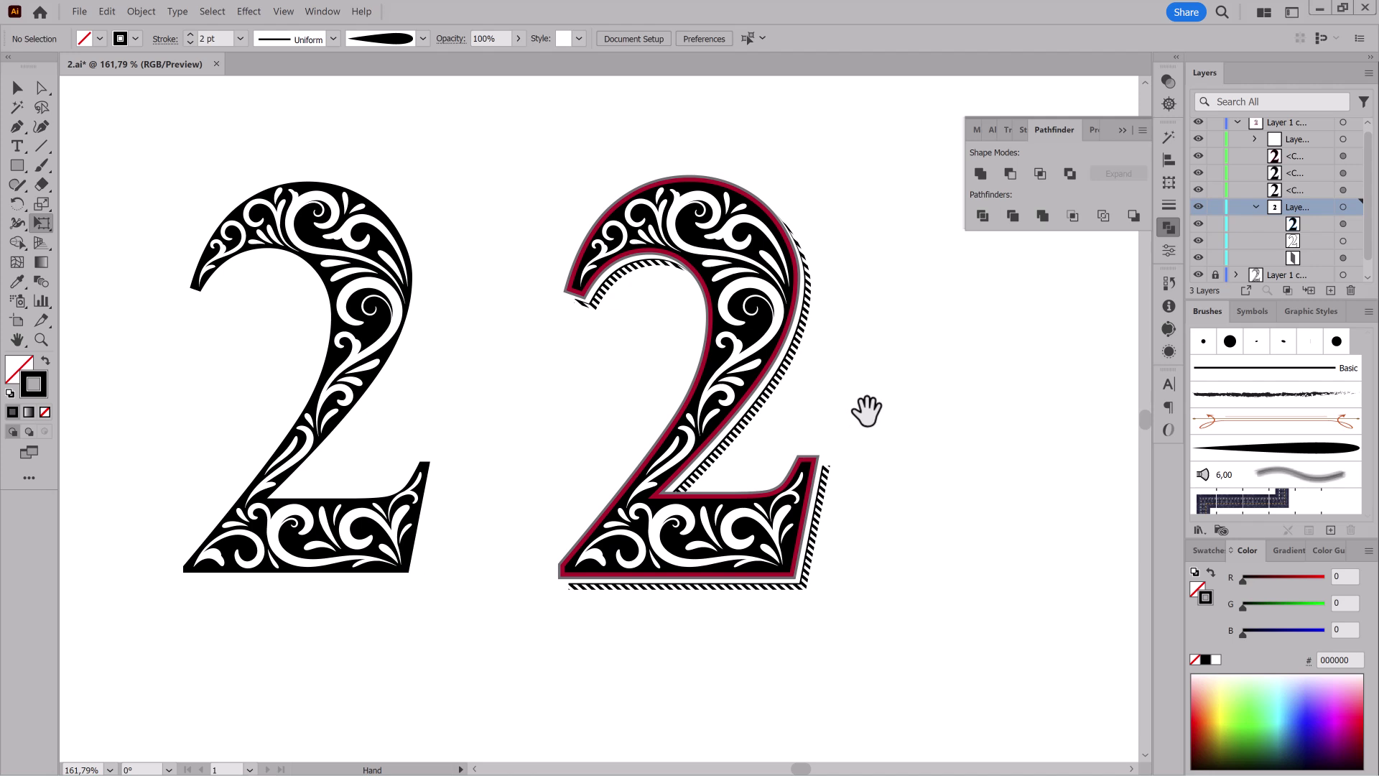
pyautogui.hotkey('ctrl', '0')
# Duplicate the outlined 2's layer and shift the copied 2 to the right.
pyautogui.click(1238, 123)
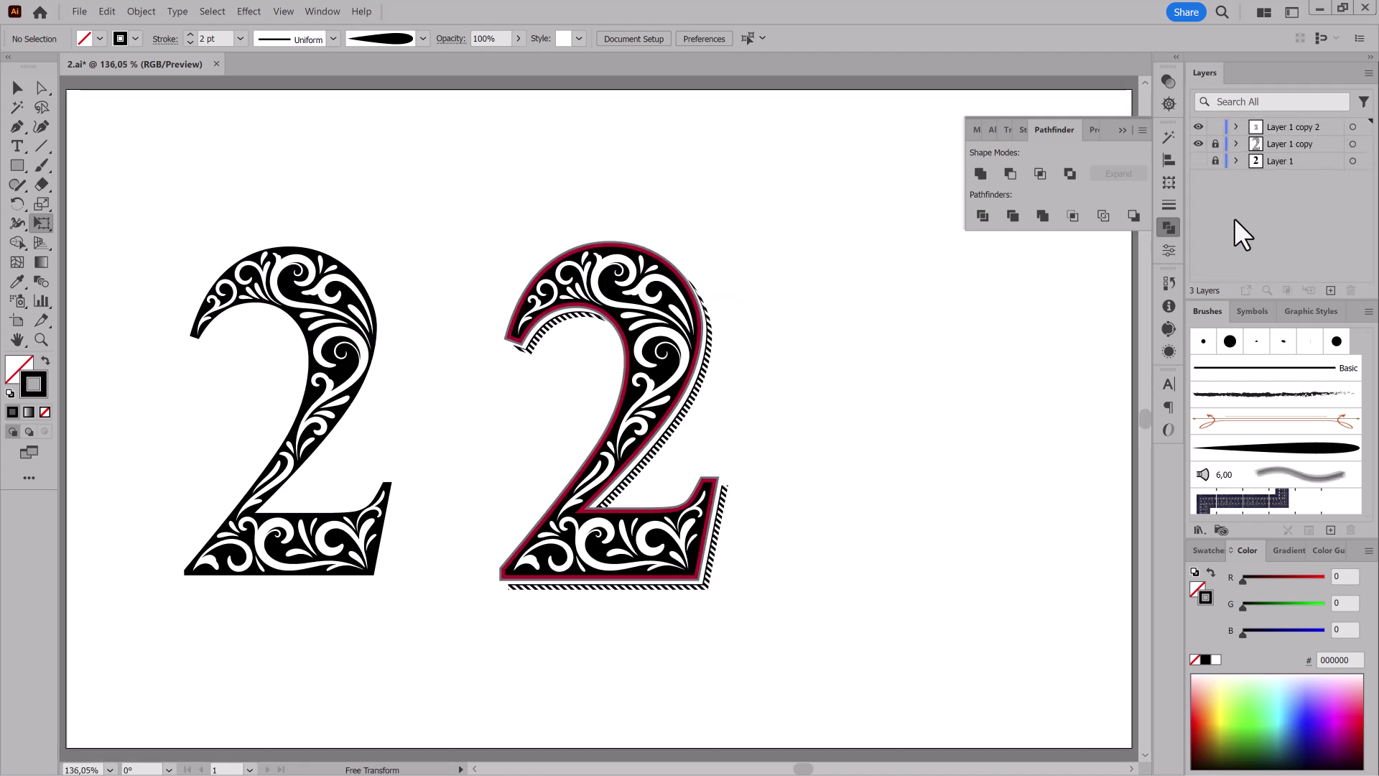
pyautogui.press('v')
pyautogui.moveTo(1286, 127); pyautogui.dragTo(1331, 291)
pyautogui.click(1215, 161)
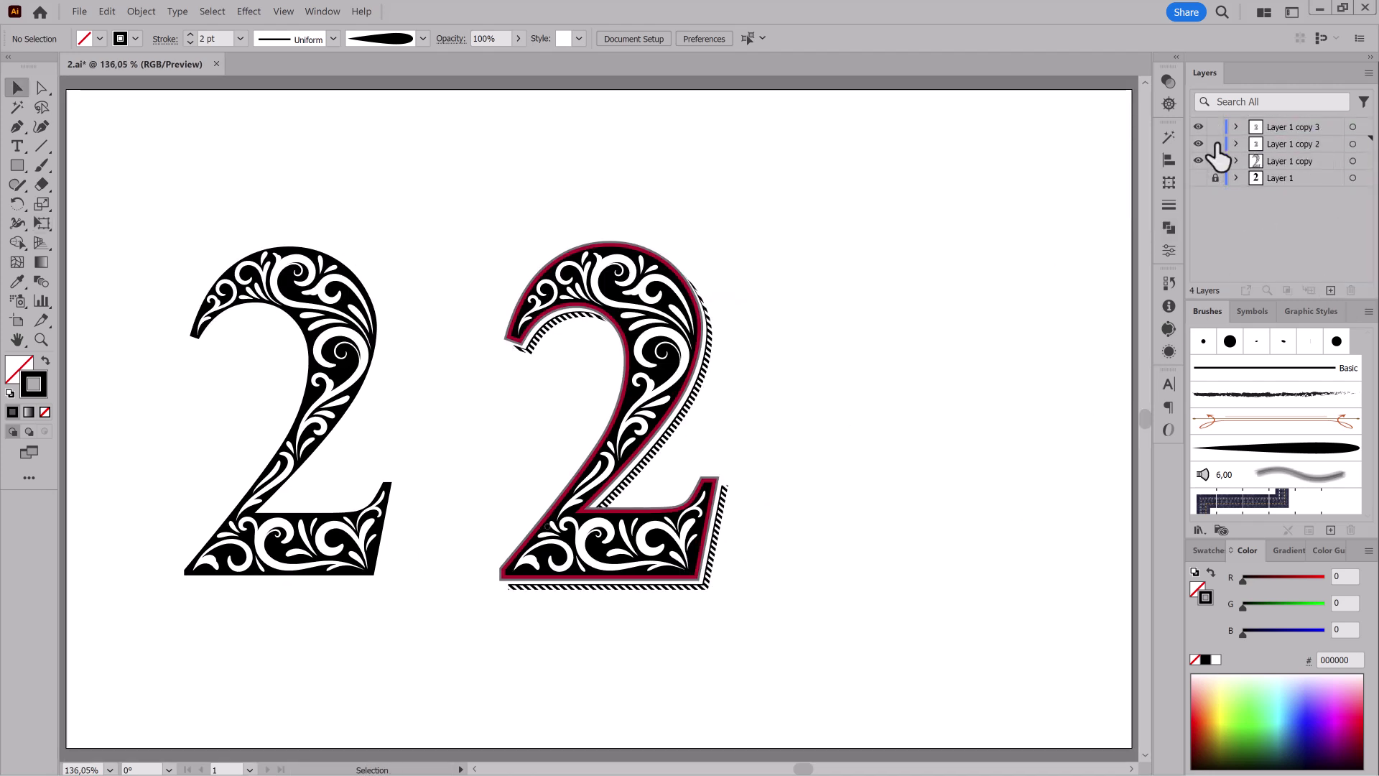
pyautogui.click(1352, 144)
pyautogui.hotkey('shift', 'Right')
pyautogui.hotkey('shift', 'Right')
pyautogui.hotkey('shift', 'Right')
pyautogui.hotkey('shift', 'Right')
pyautogui.hotkey('shift', 'Right')
pyautogui.hotkey('shift', 'Right')
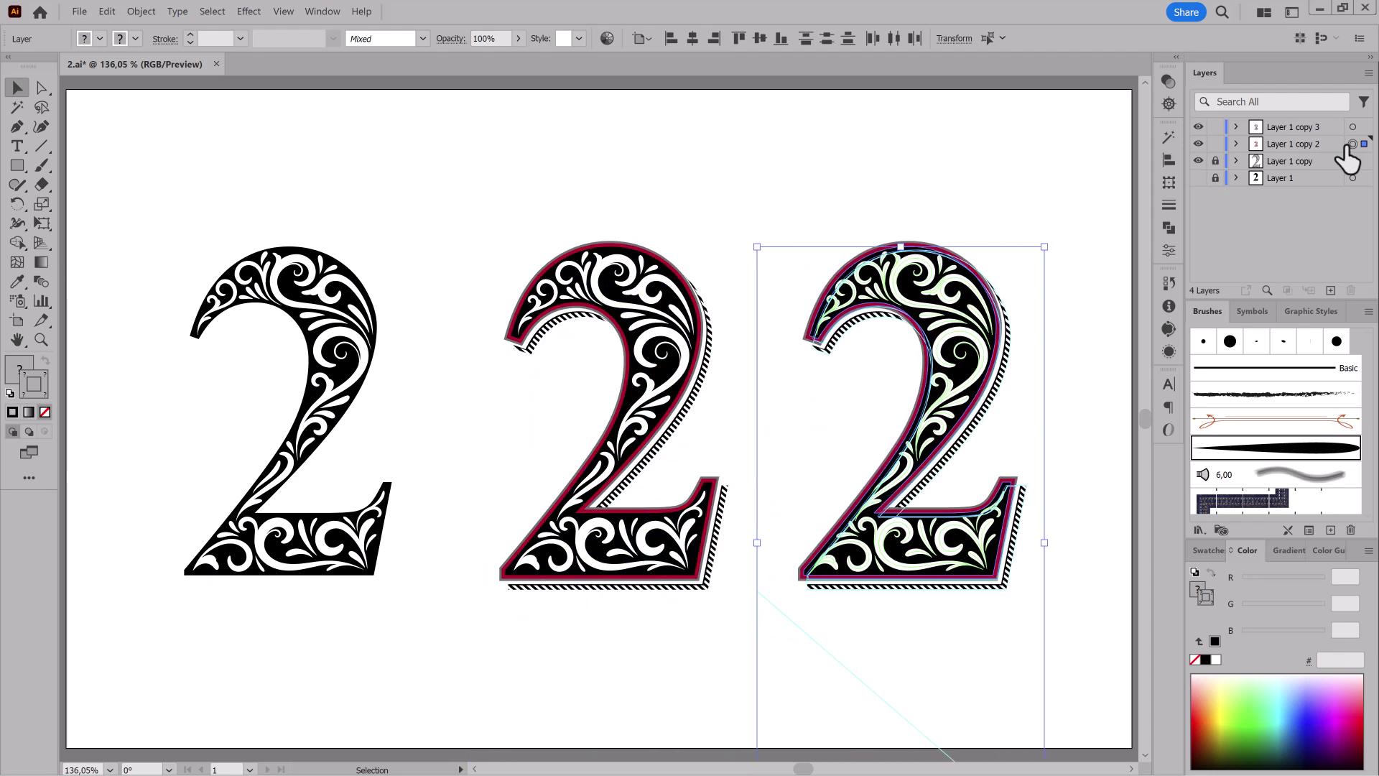
pyautogui.hotkey('shift', 'Right')
pyautogui.hotkey('shift', 'Right')
# Lock the other numerals' layers and select the middle 2's black body path.
pyautogui.click(1215, 143)
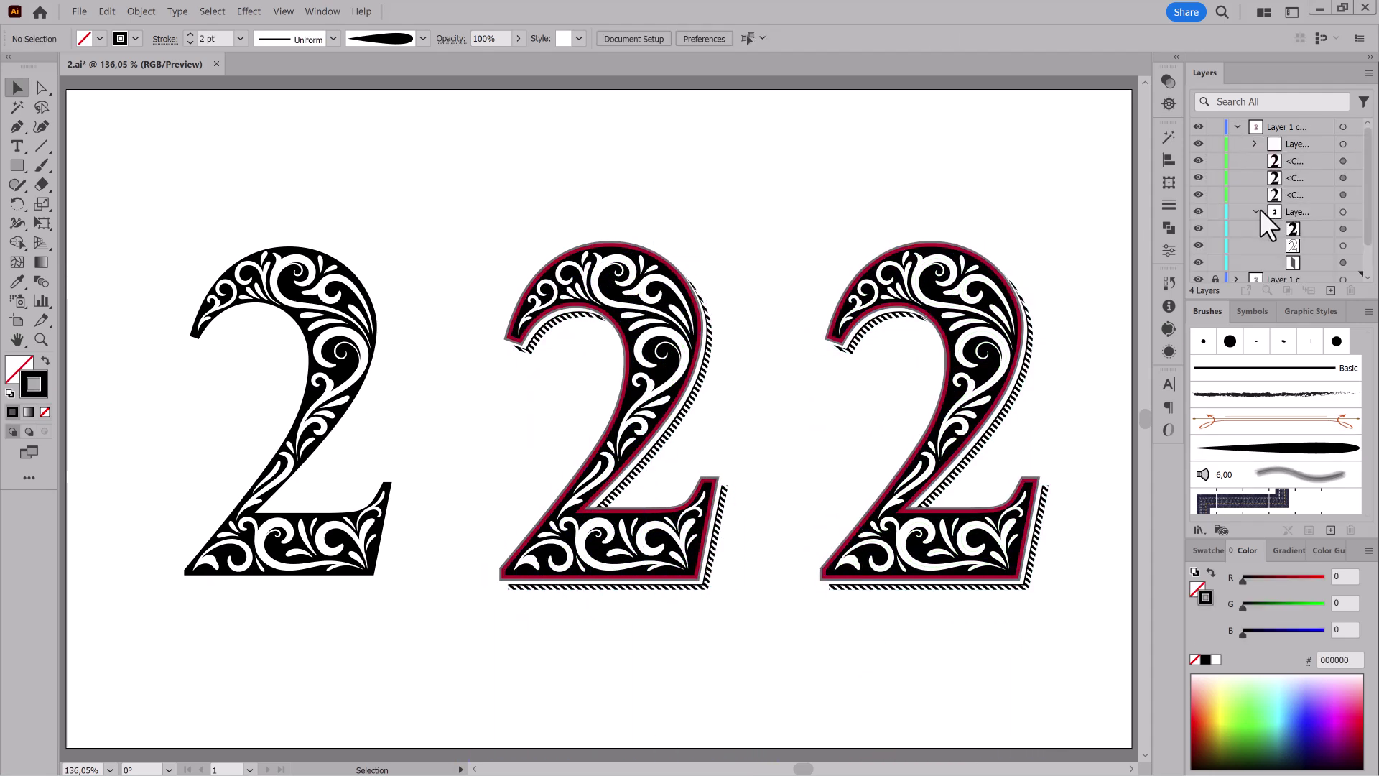
pyautogui.click(1236, 126)
pyautogui.moveTo(1198, 177)
pyautogui.mouseDown()
pyautogui.moveTo(1198, 161)
pyautogui.moveTo(1198, 178)
pyautogui.mouseUp()
pyautogui.click(1352, 161)
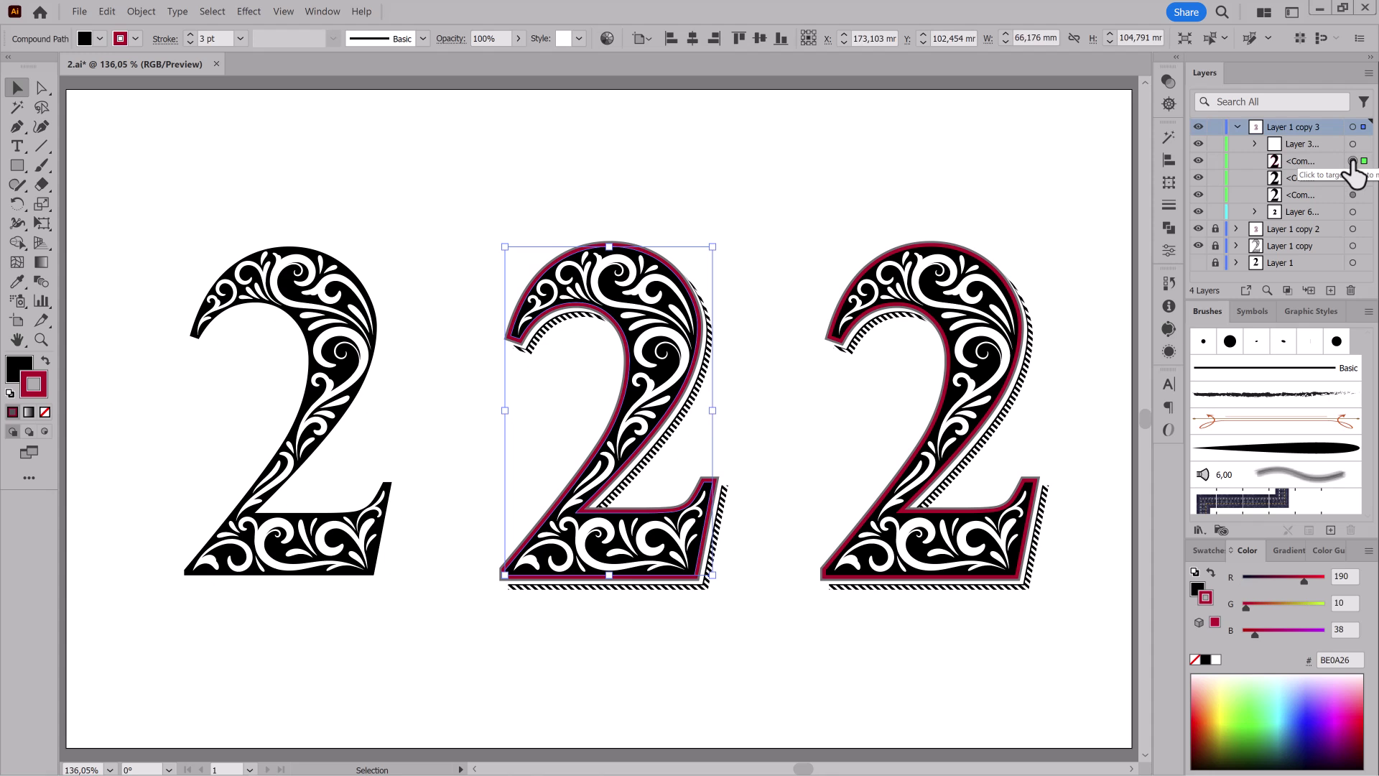
pyautogui.click(1352, 177)
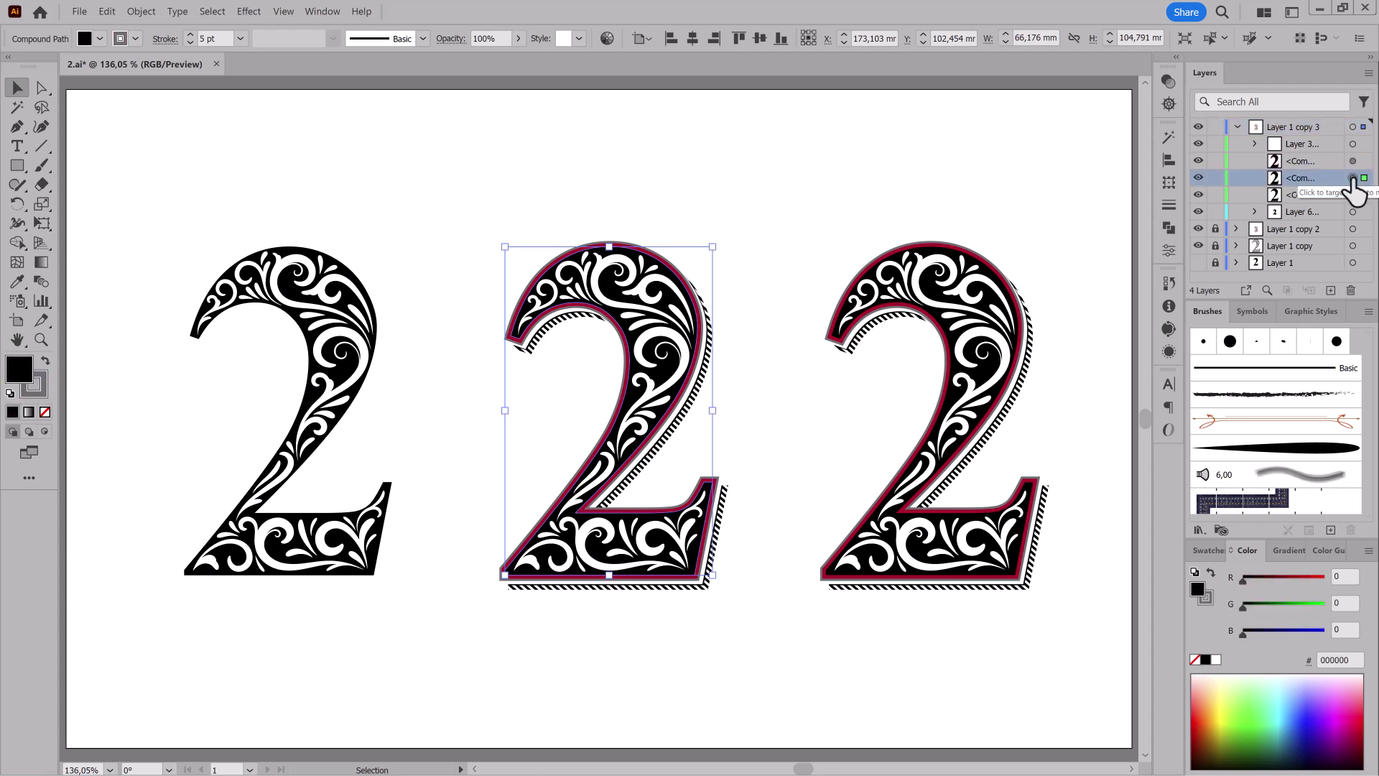
pyautogui.click(1198, 178)
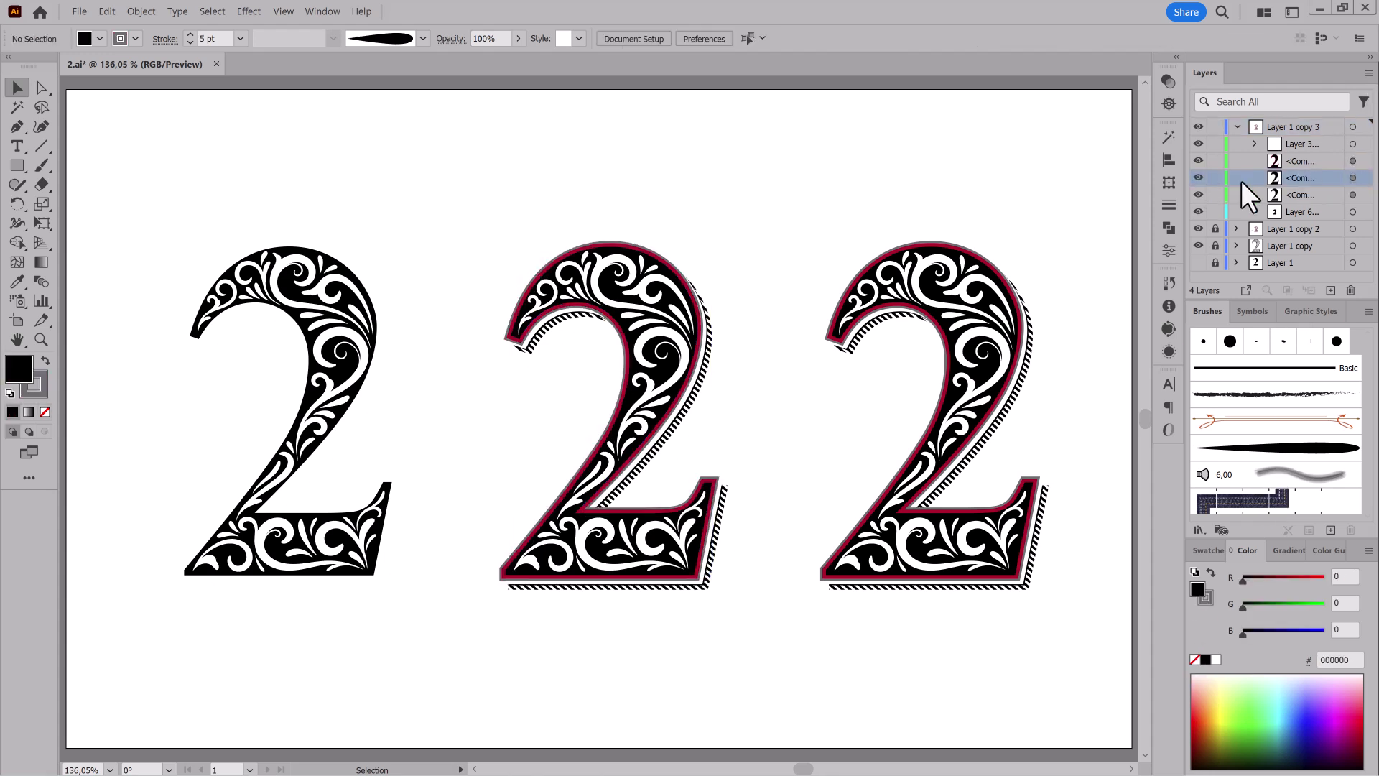
pyautogui.click(1353, 178)
# Fill the middle 2's body with dark brown, then select its white swirl shapes.
pyautogui.click(1210, 741)
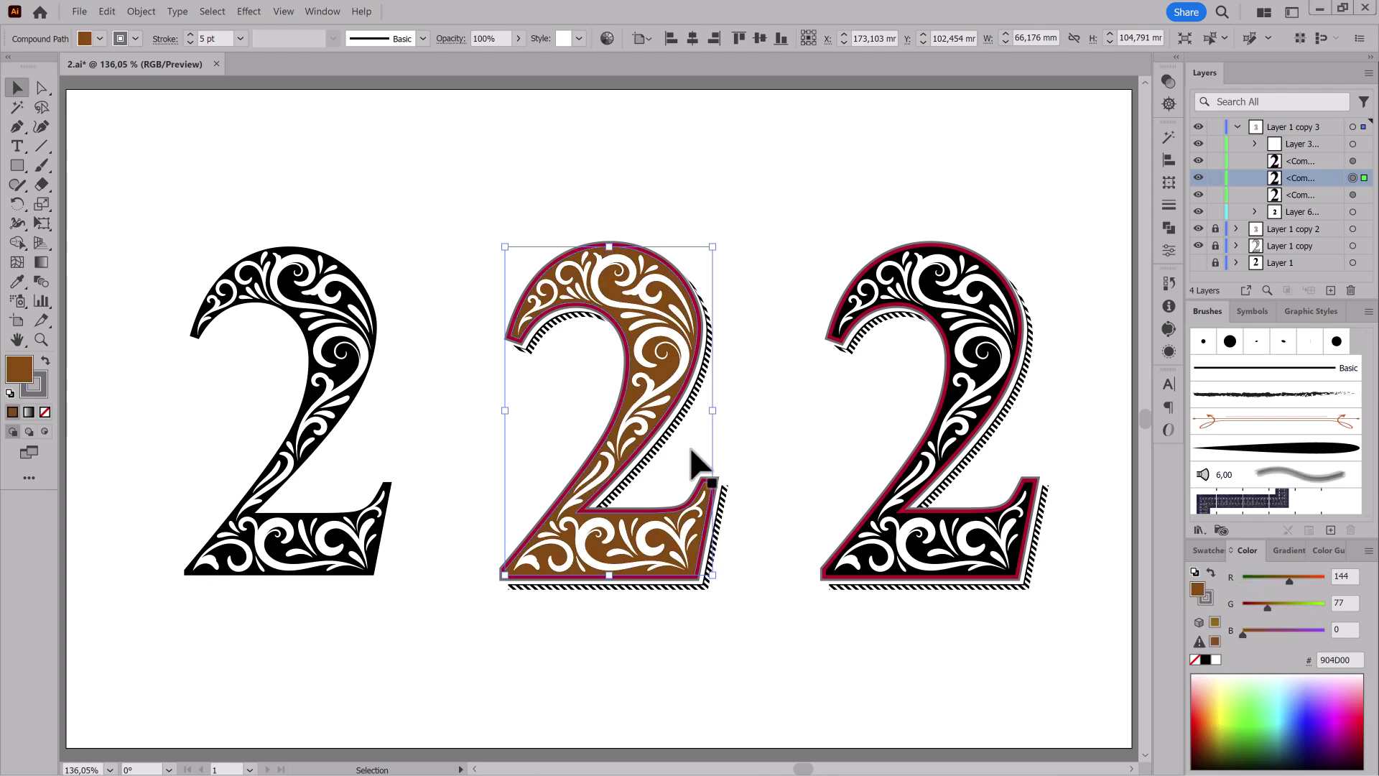
pyautogui.scroll(3, 693, 464)
pyautogui.moveTo(1268, 608)
pyautogui.mouseDown()
pyautogui.moveTo(1256, 607)
pyautogui.moveTo(1267, 581)
pyautogui.moveTo(1255, 606)
pyautogui.mouseUp()
pyautogui.moveTo(1244, 632); pyautogui.dragTo(1252, 632)
pyautogui.click(1308, 147)
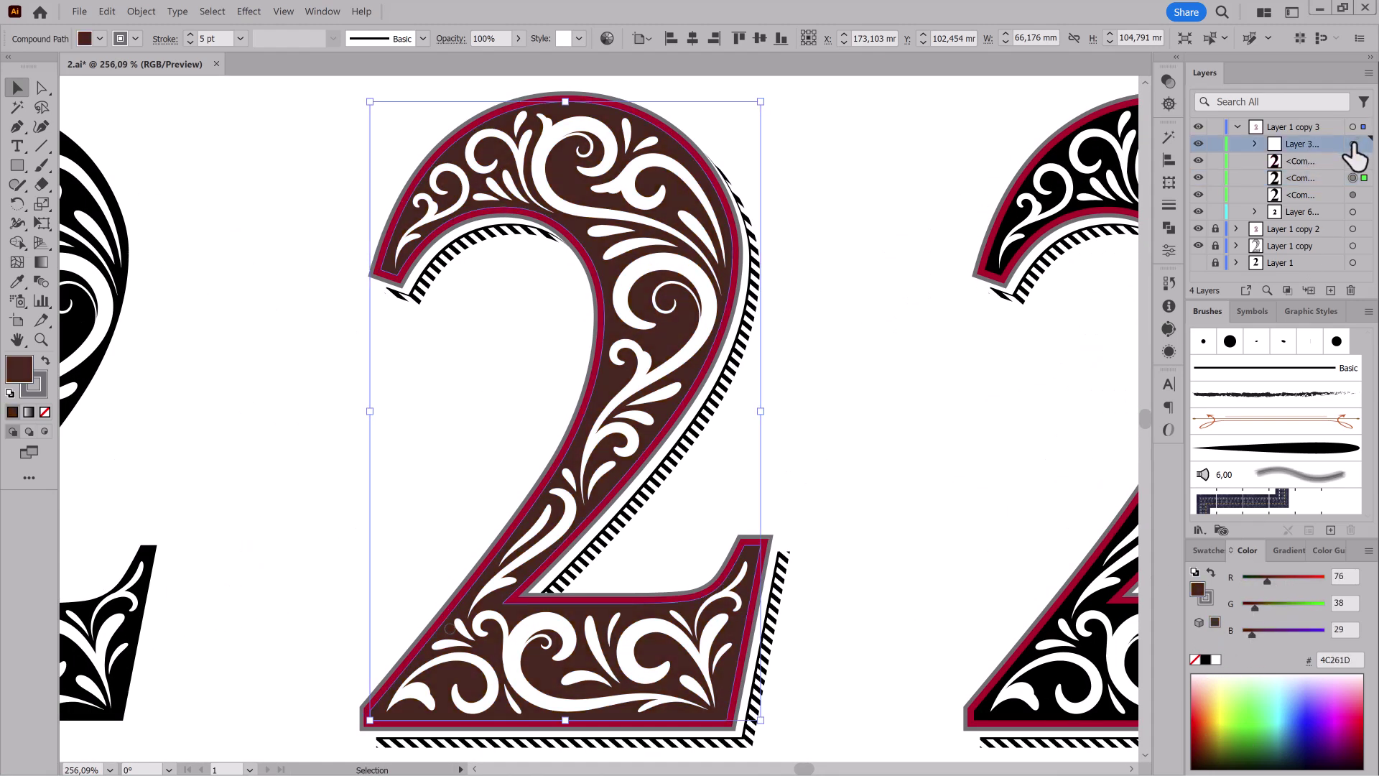
pyautogui.click(1353, 144)
pyautogui.click(141, 11)
# Simplify the middle 2's swirl paths to reduce their anchor points.
pyautogui.click(148, 176)
pyautogui.moveTo(621, 208)
pyautogui.mouseDown()
pyautogui.moveTo(950, 392)
pyautogui.moveTo(809, 436)
pyautogui.mouseUp()
pyautogui.click(1169, 227)
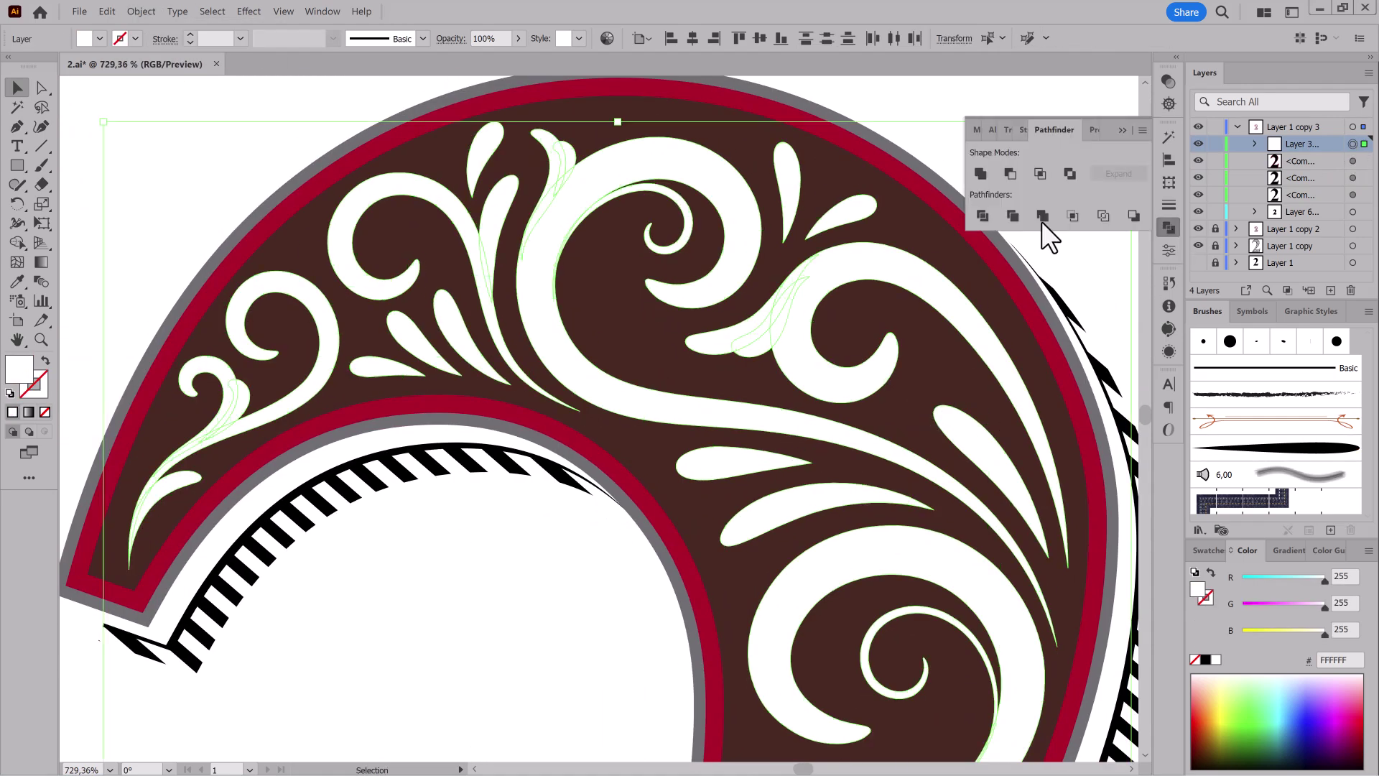
pyautogui.click(980, 172)
pyautogui.press('a')
pyautogui.click(141, 11)
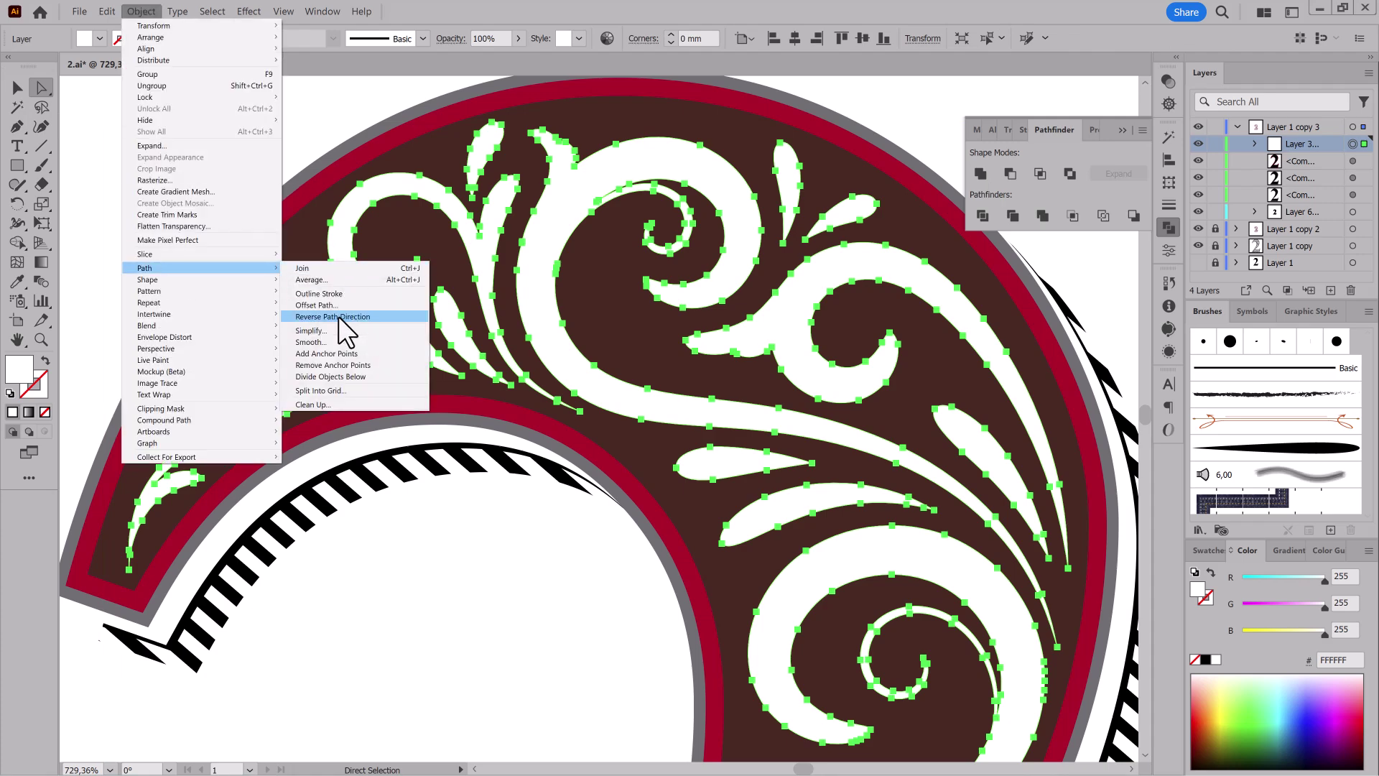
pyautogui.click(340, 331)
pyautogui.click(1231, 416)
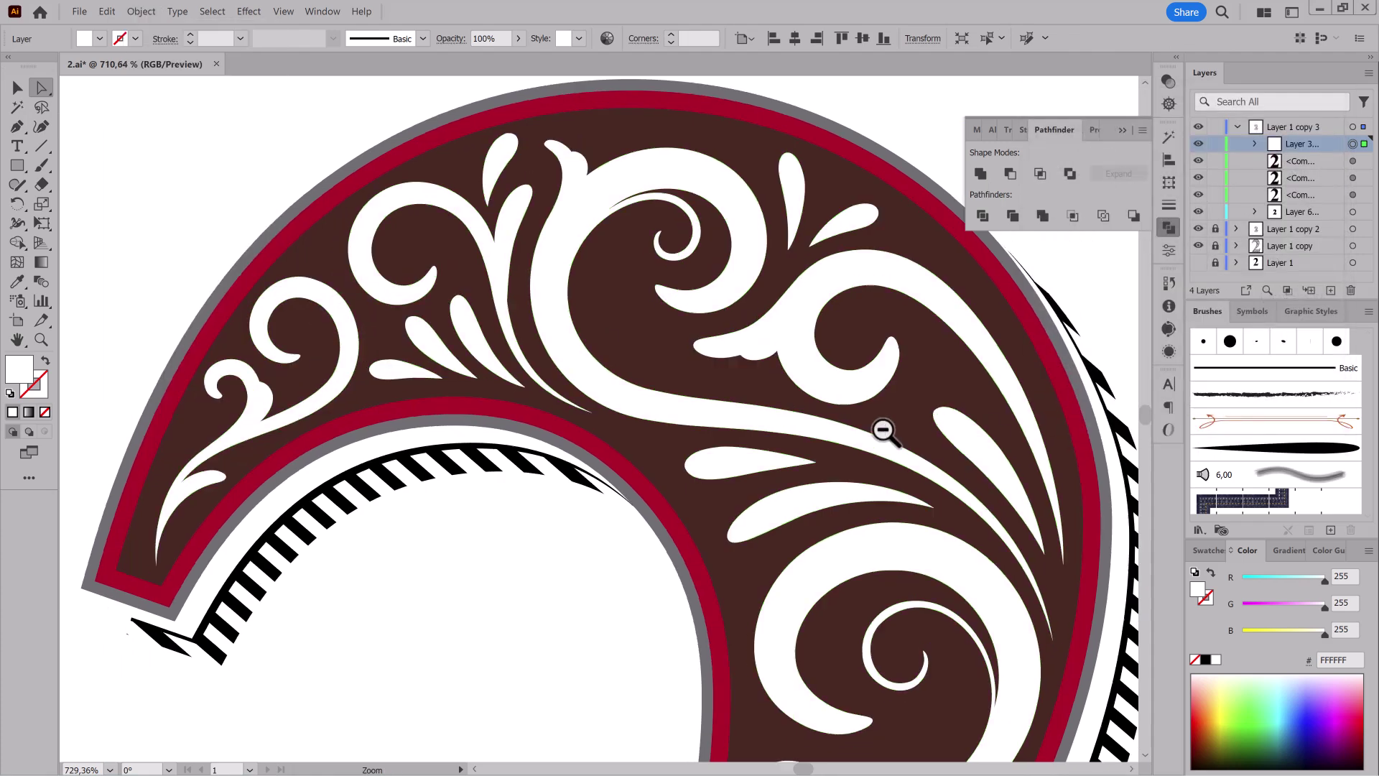
pyautogui.scroll(-5, 884, 431)
pyautogui.scroll(5, 767, 352)
pyautogui.moveTo(768, 352); pyautogui.dragTo(767, 408)
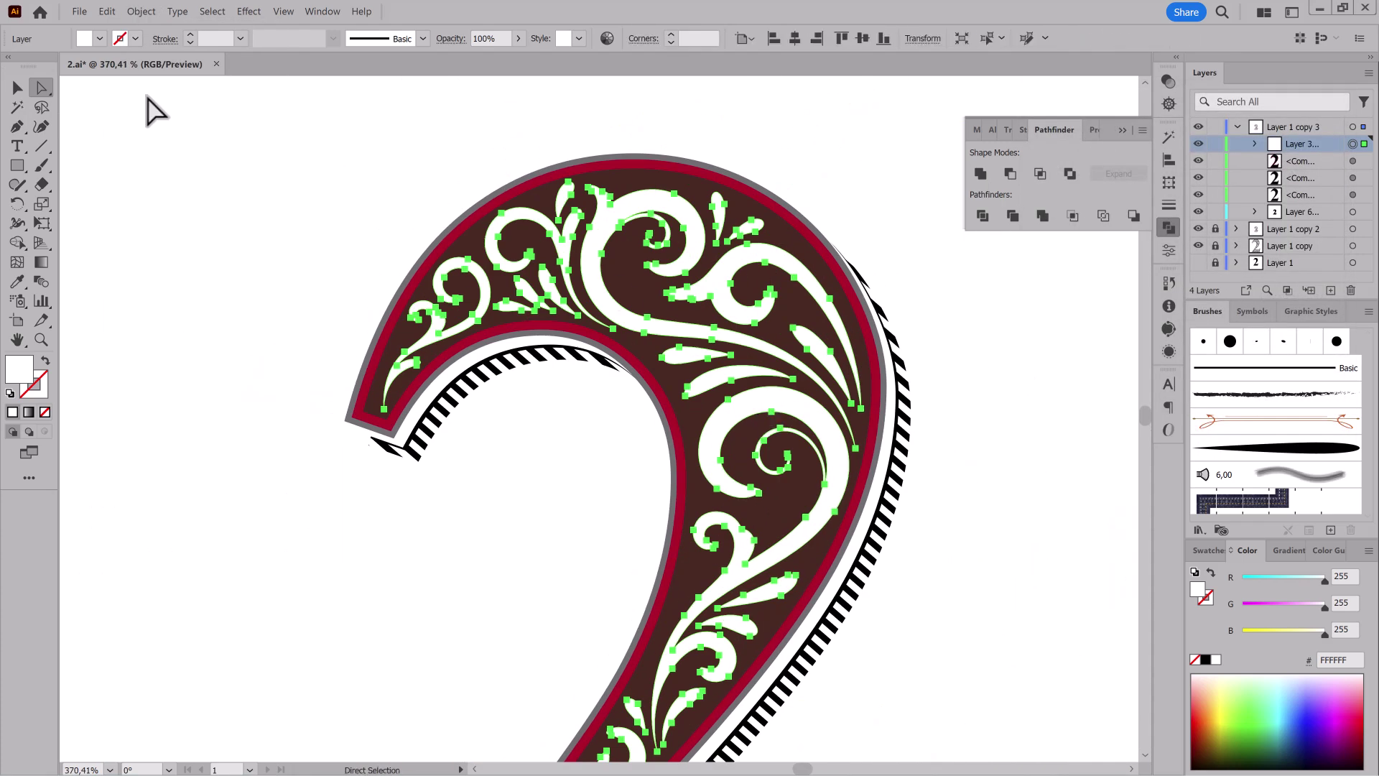
# Fill the swirls with a copper gradient from the Metals swatch library and hide edges.
pyautogui.click(99, 39)
pyautogui.click(15, 140)
pyautogui.click(165, 356)
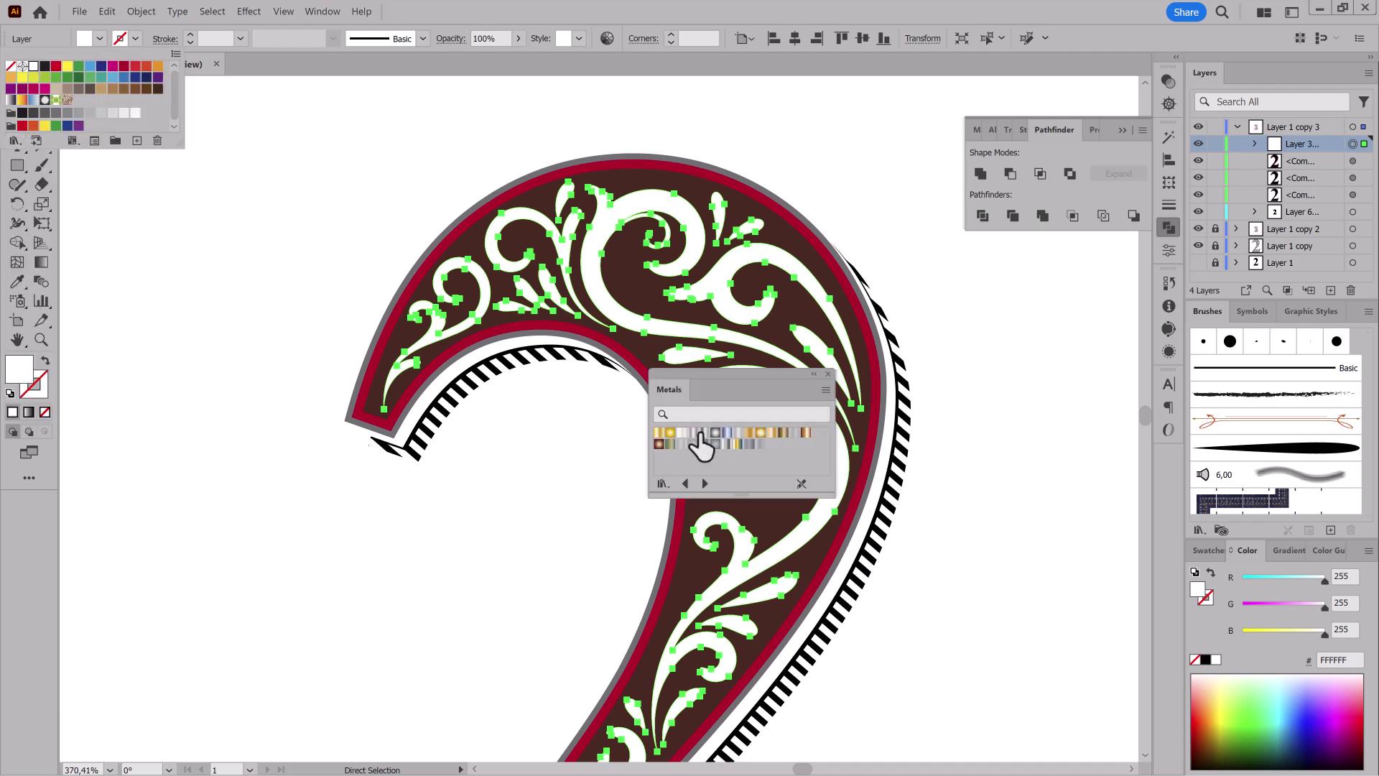
pyautogui.moveTo(748, 385); pyautogui.dragTo(865, 120)
pyautogui.click(921, 171)
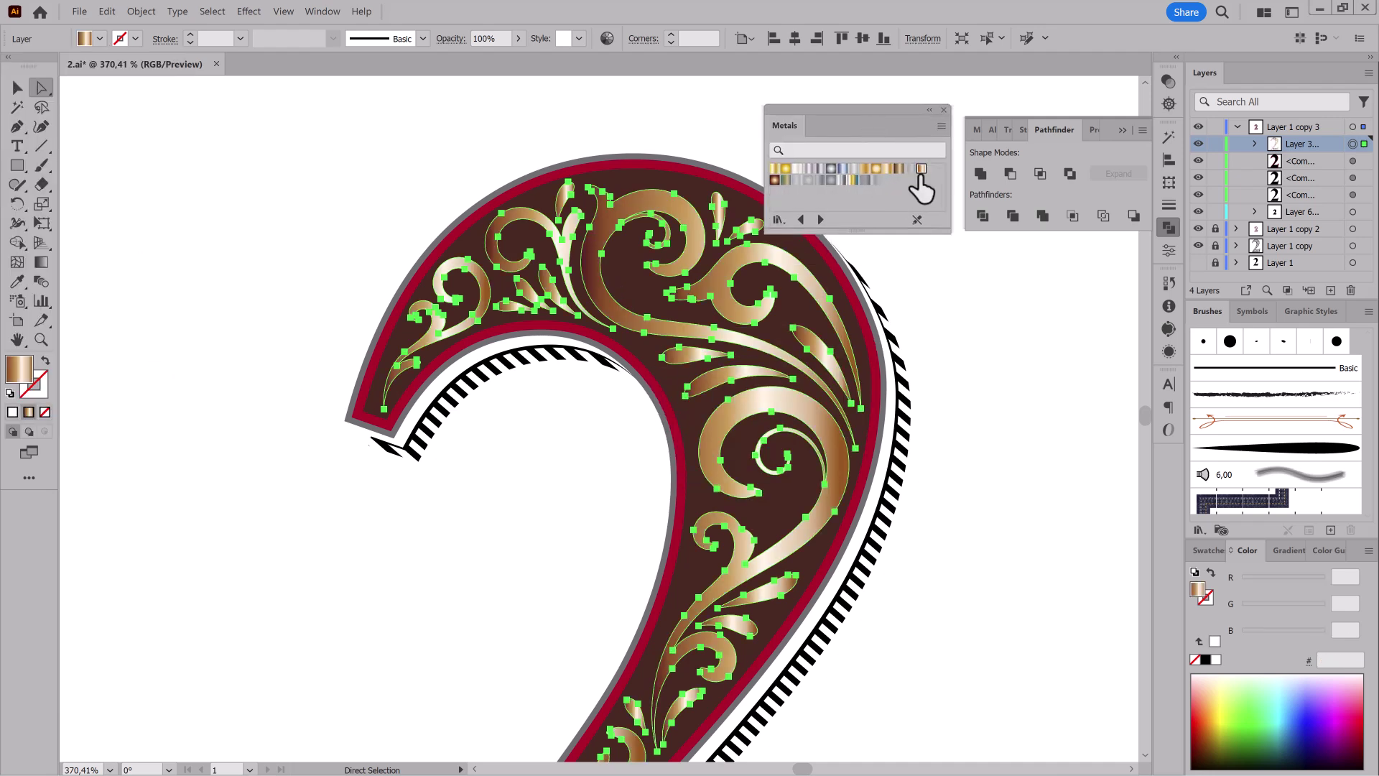
pyautogui.hotkey('ctrl', '0')
pyautogui.click(283, 11)
pyautogui.click(332, 194)
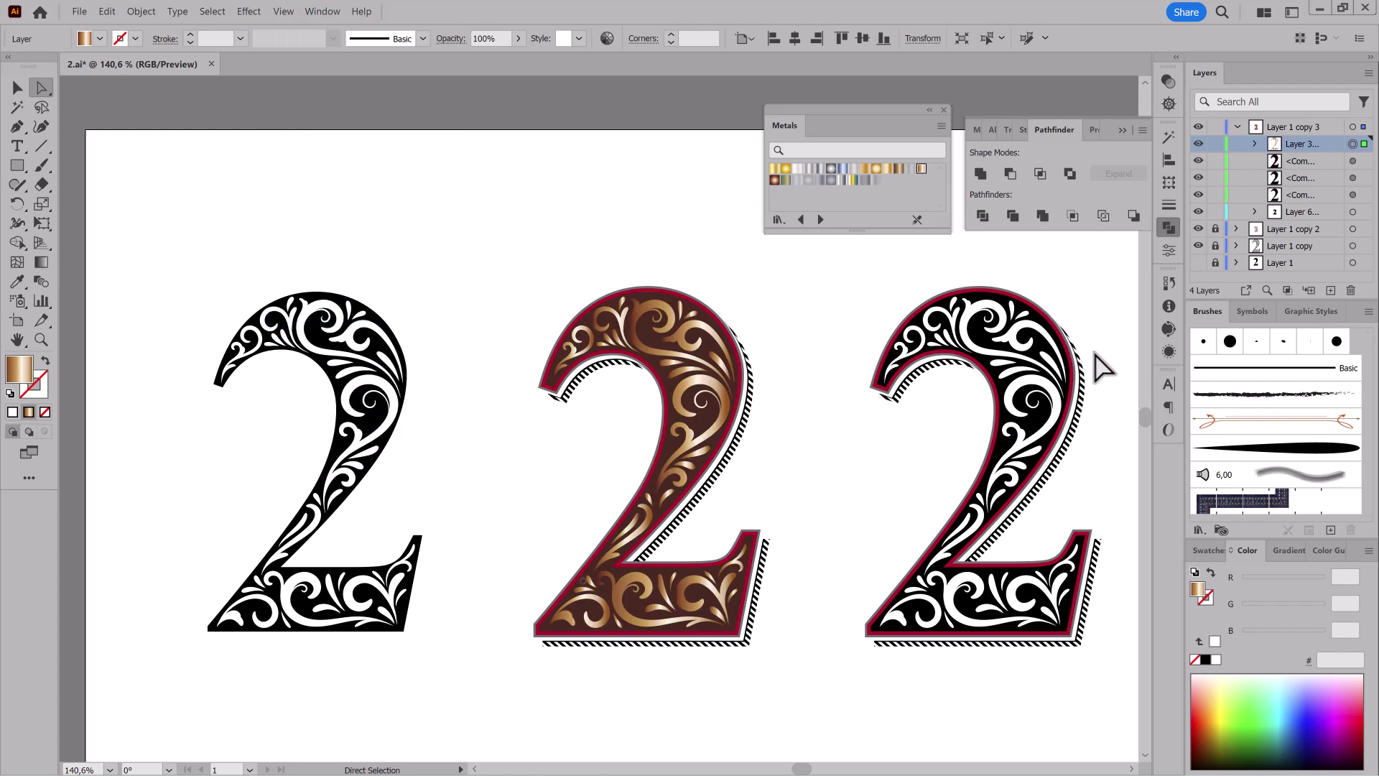
pyautogui.scroll(3, 1034, 503)
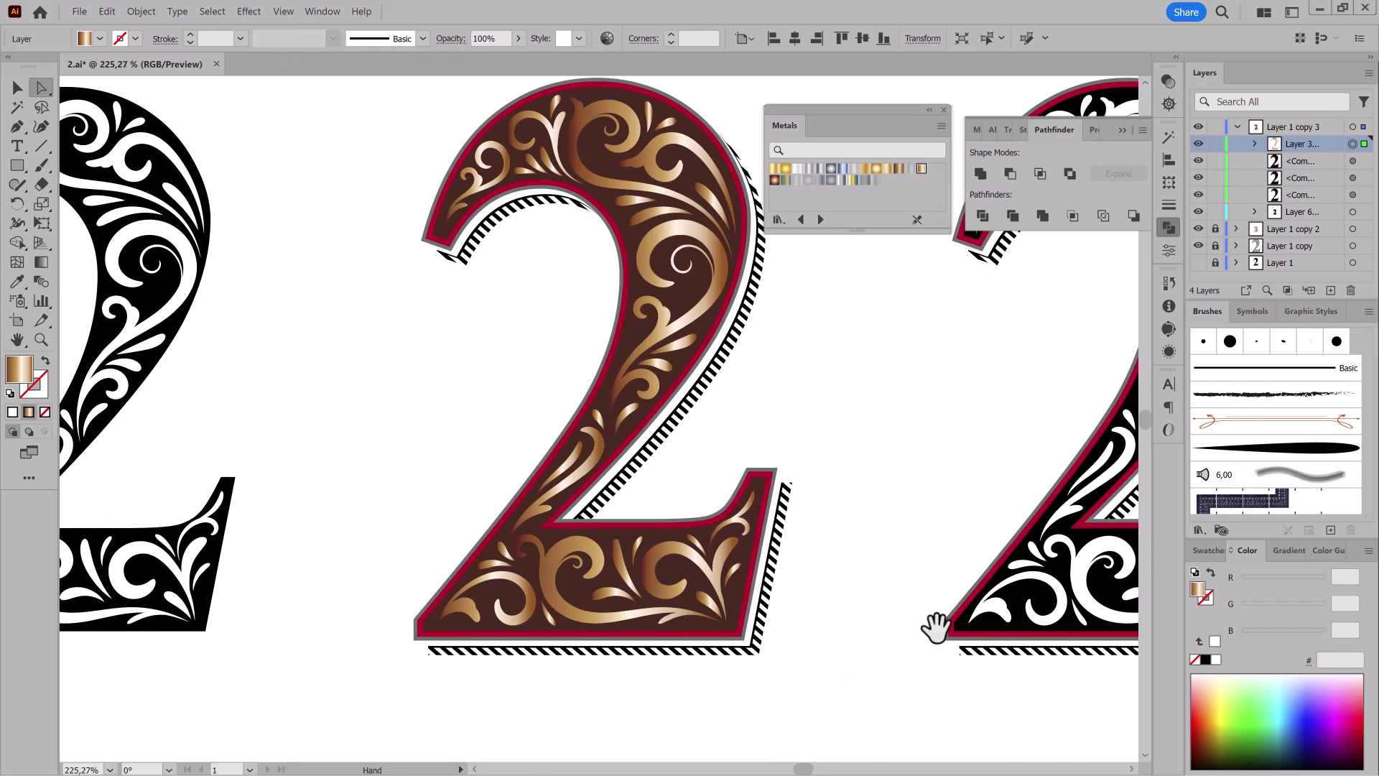
# Give the swirls a Brushed Brass gradient stroke aligned to the inside.
pyautogui.click(1288, 551)
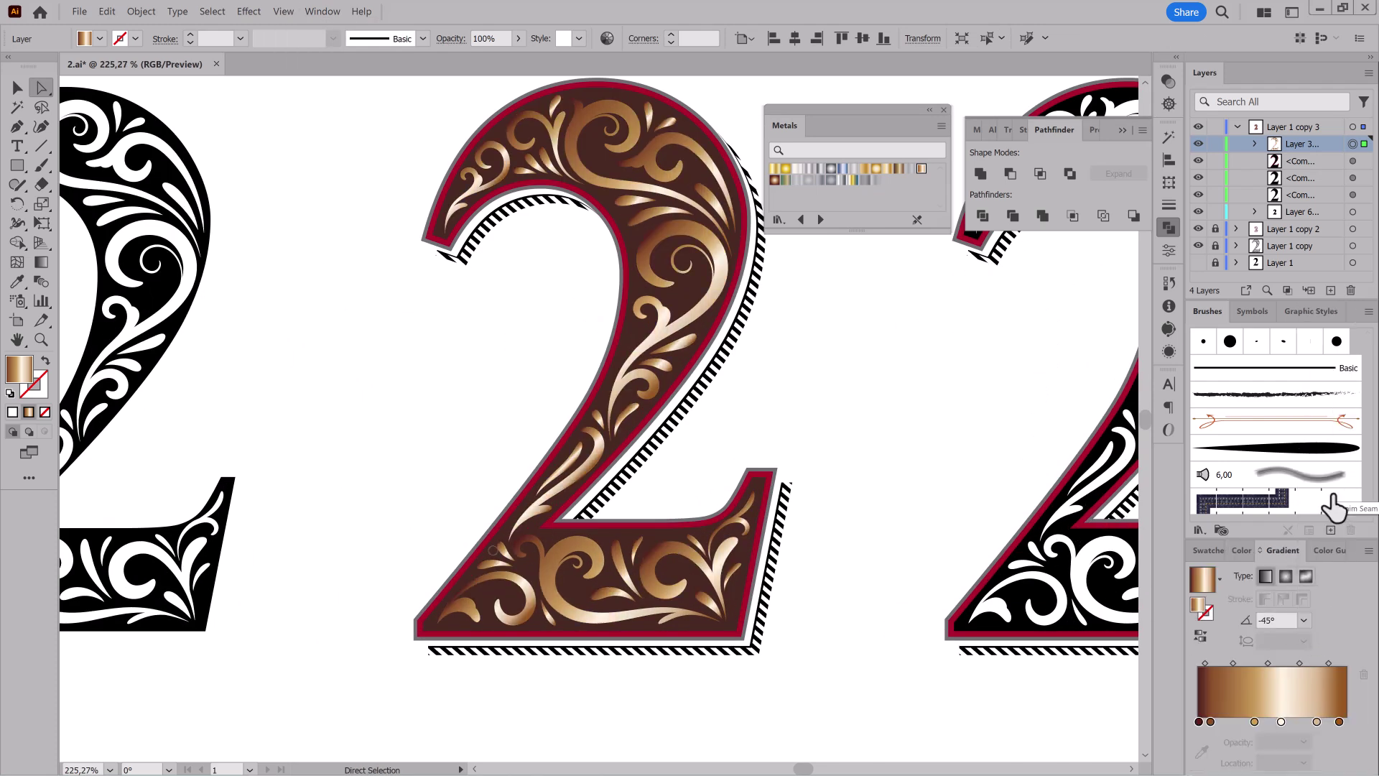
pyautogui.click(1208, 614)
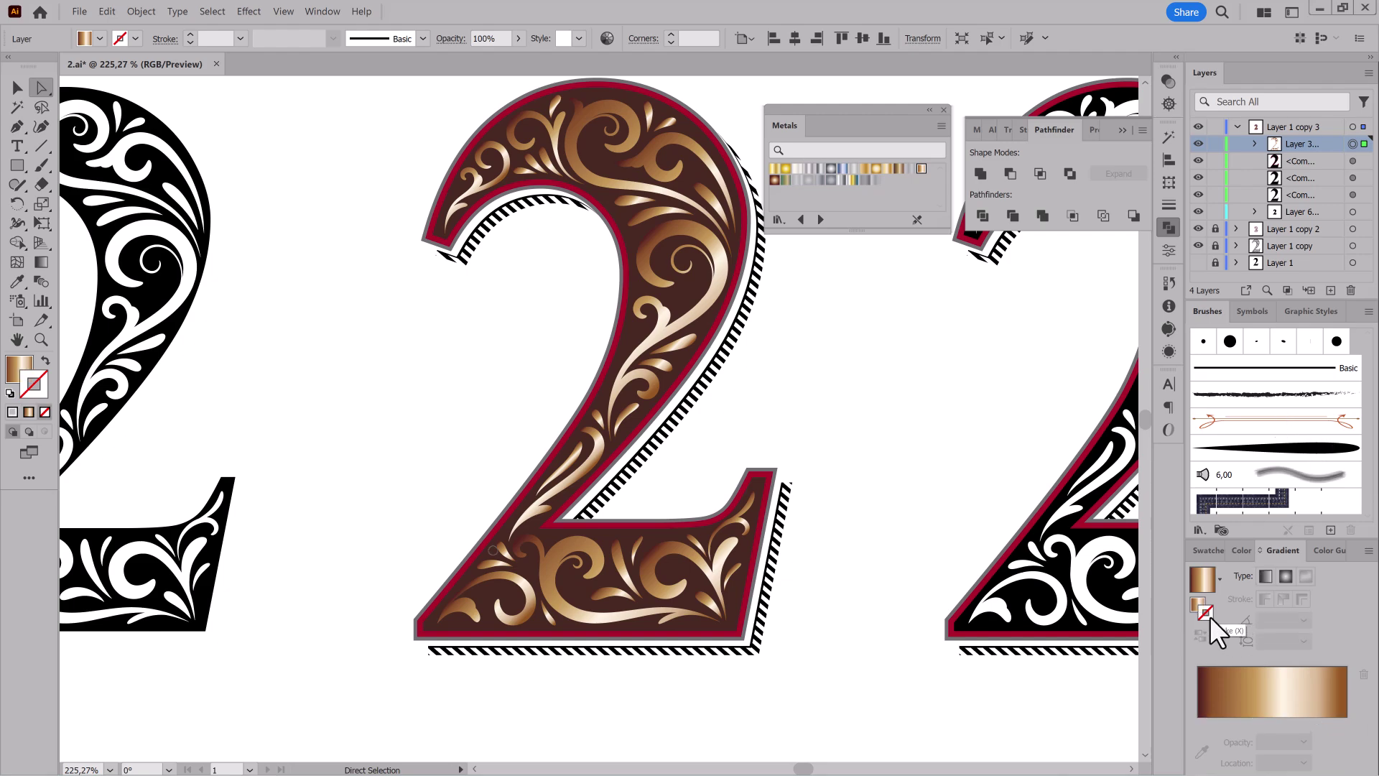
pyautogui.click(888, 170)
pyautogui.click(1170, 205)
pyautogui.click(1046, 219)
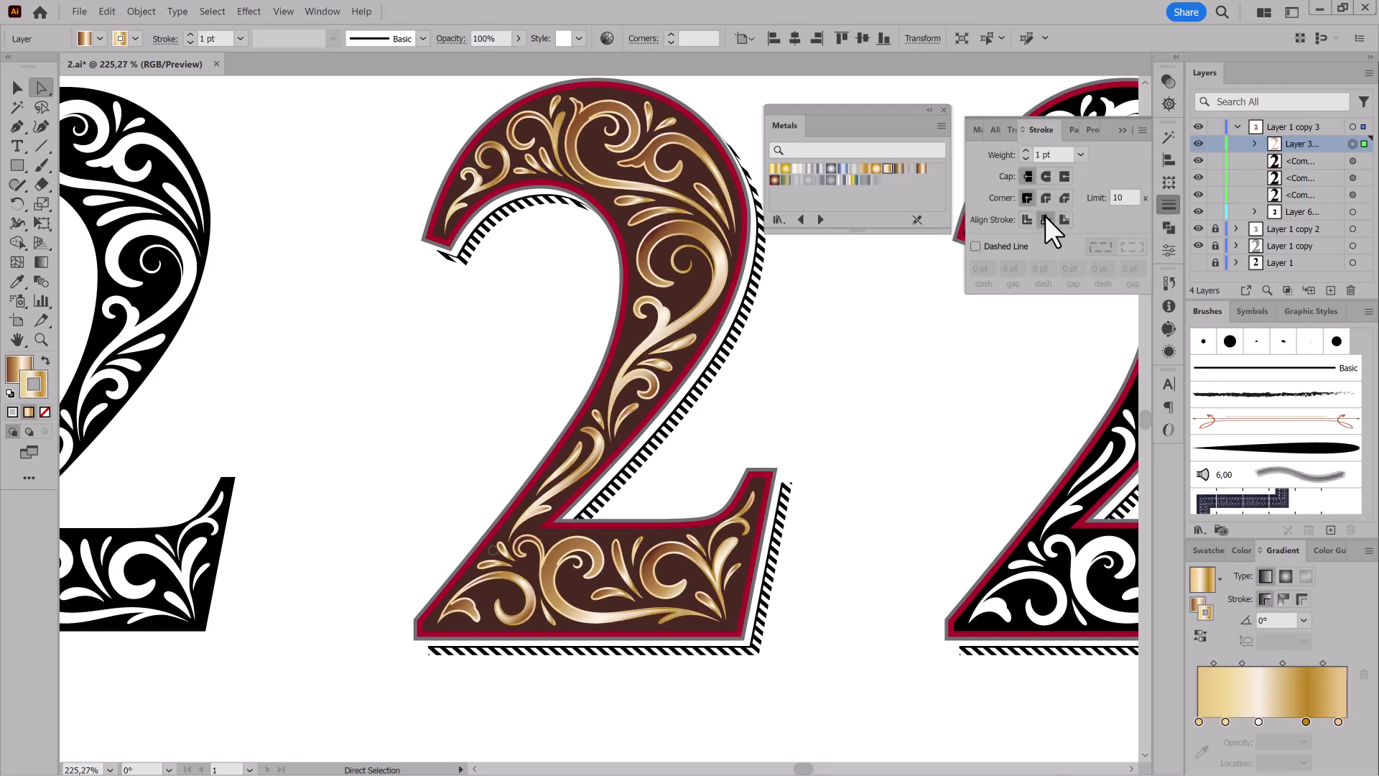
# Set the gold swirl outline to 0.5 pt with a round join.
pyautogui.click(1026, 158)
pyautogui.scroll(5, 671, 240)
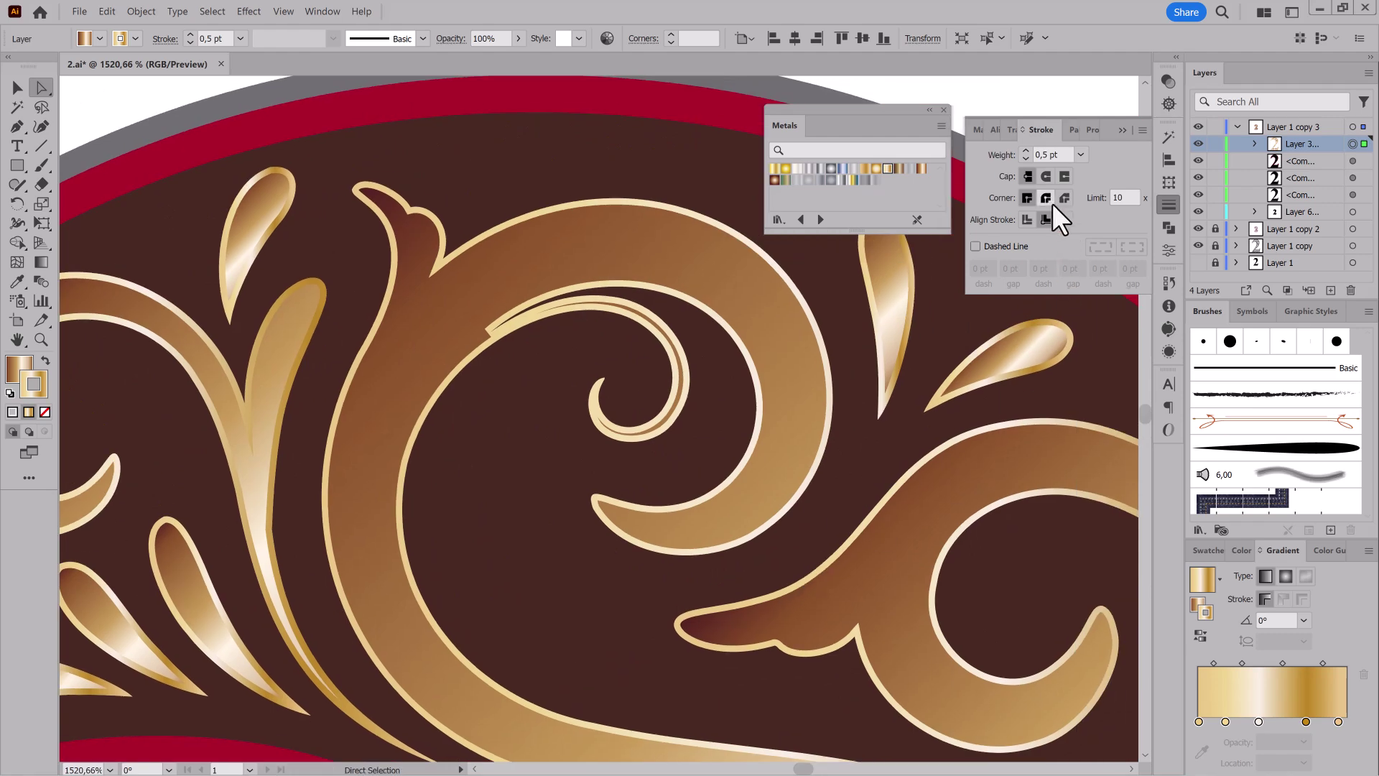
pyautogui.click(1046, 198)
pyautogui.scroll(-5, 709, 458)
pyautogui.scroll(-3, 709, 458)
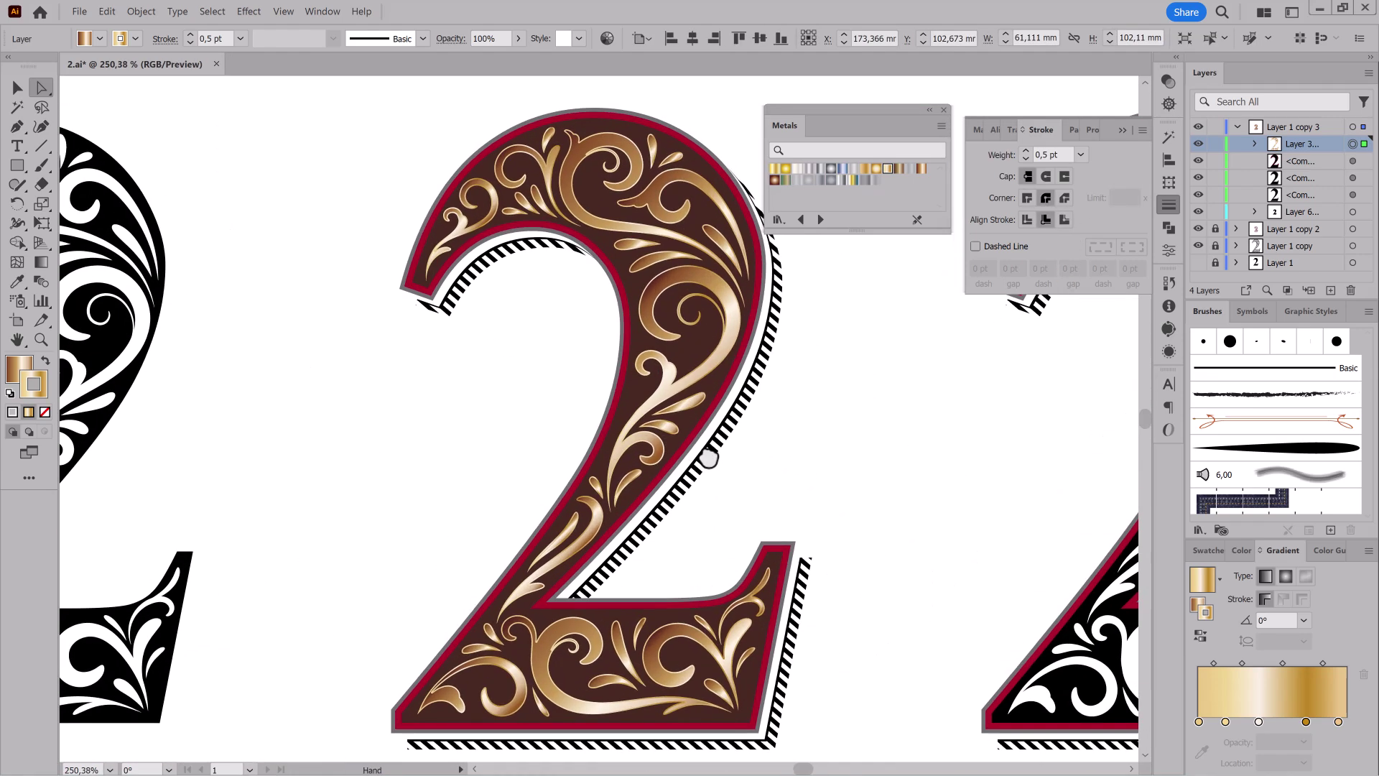
pyautogui.moveTo(709, 458); pyautogui.dragTo(665, 413)
# Paste a copy of the swirl group in back and make its fill and stroke black.
pyautogui.click(1255, 143)
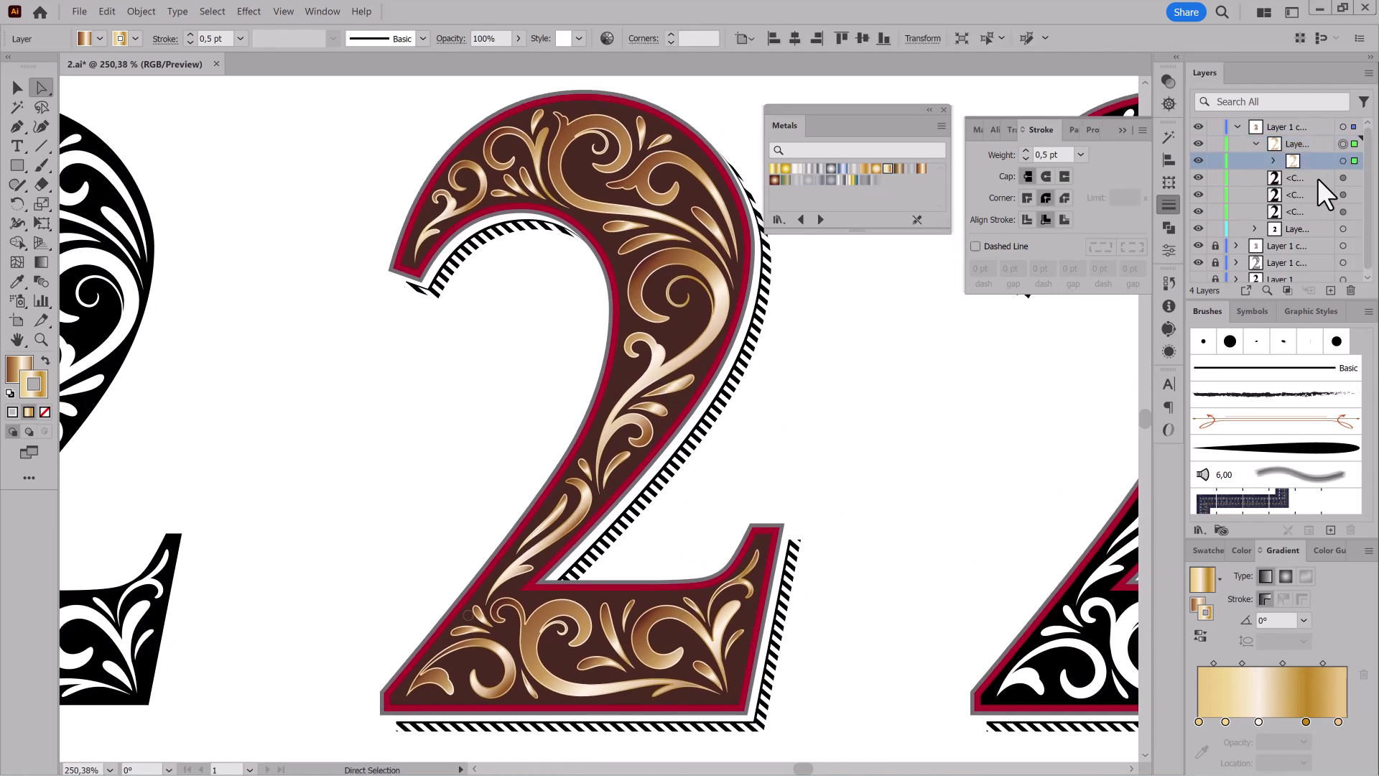
pyautogui.hotkey('ctrl', 'c')
pyautogui.hotkey('ctrl', 'b')
pyautogui.click(1247, 550)
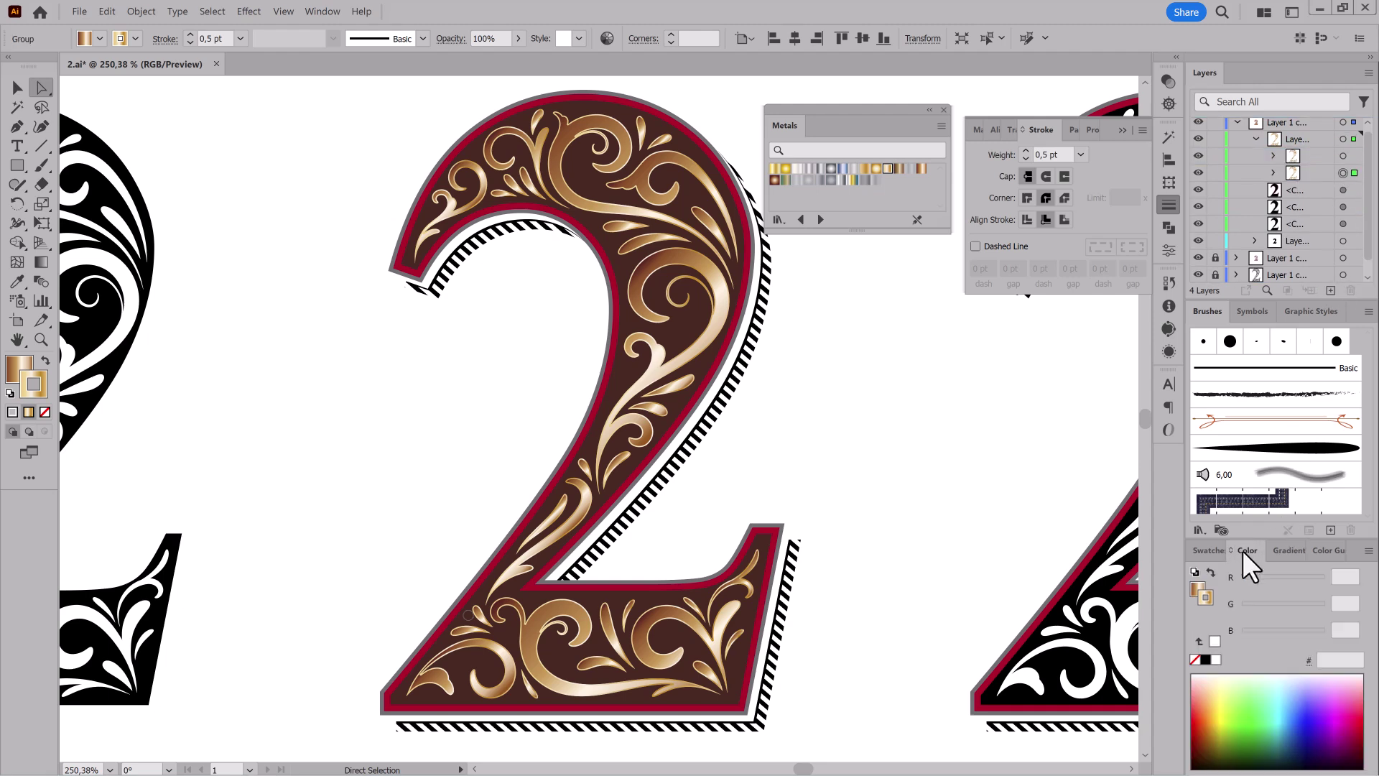
pyautogui.click(1205, 659)
pyautogui.click(1205, 659)
# Center the shadow swirls' stroke, briefly test white, and keep it black.
pyautogui.moveTo(738, 393)
pyautogui.mouseDown()
pyautogui.moveTo(938, 535)
pyautogui.moveTo(887, 508)
pyautogui.mouseUp()
pyautogui.moveTo(807, 530)
pyautogui.mouseDown()
pyautogui.moveTo(738, 711)
pyautogui.moveTo(1206, 600)
pyautogui.mouseUp()
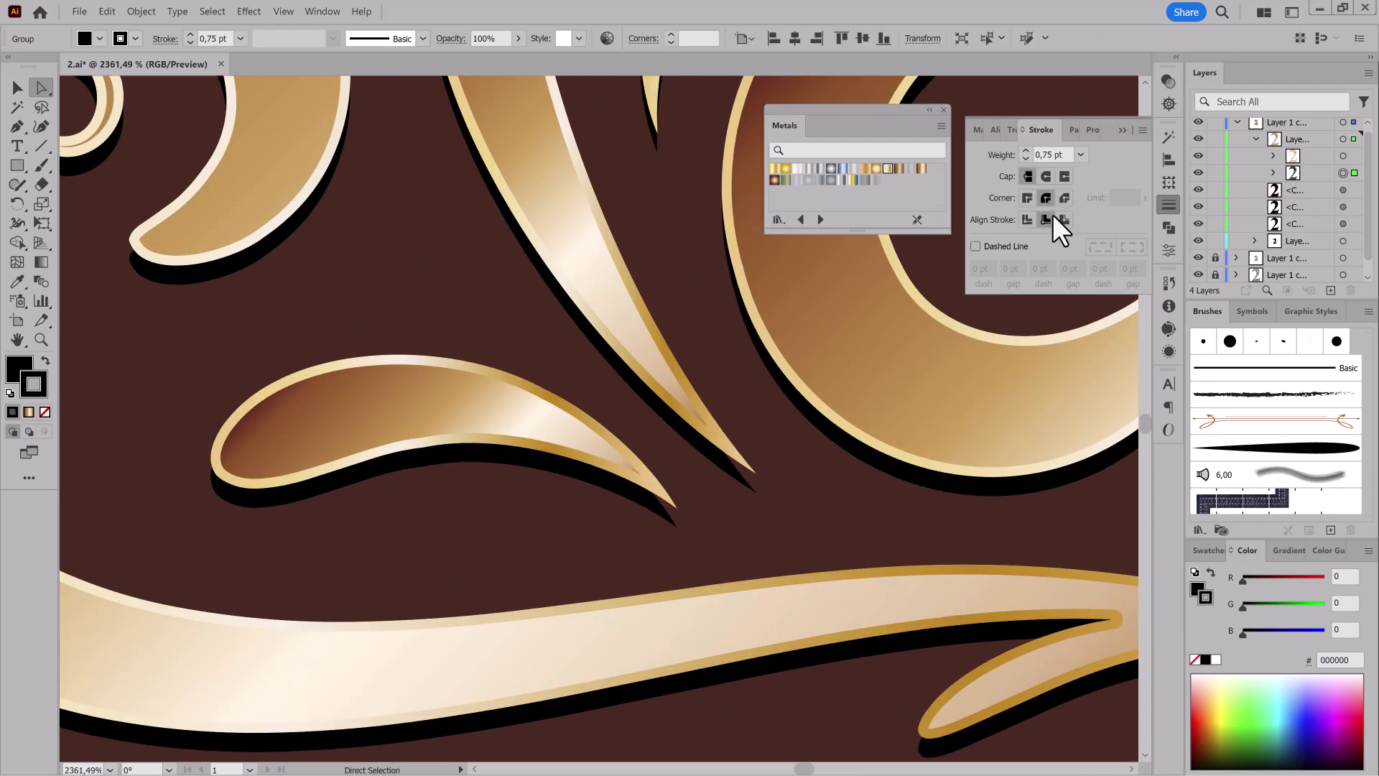
pyautogui.click(1027, 219)
pyautogui.keyDown('ctrl'); pyautogui.keyDown('alt'); pyautogui.click(711, 500); pyautogui.keyUp('alt'); pyautogui.keyUp('ctrl')
pyautogui.scroll(-5, 757, 628)
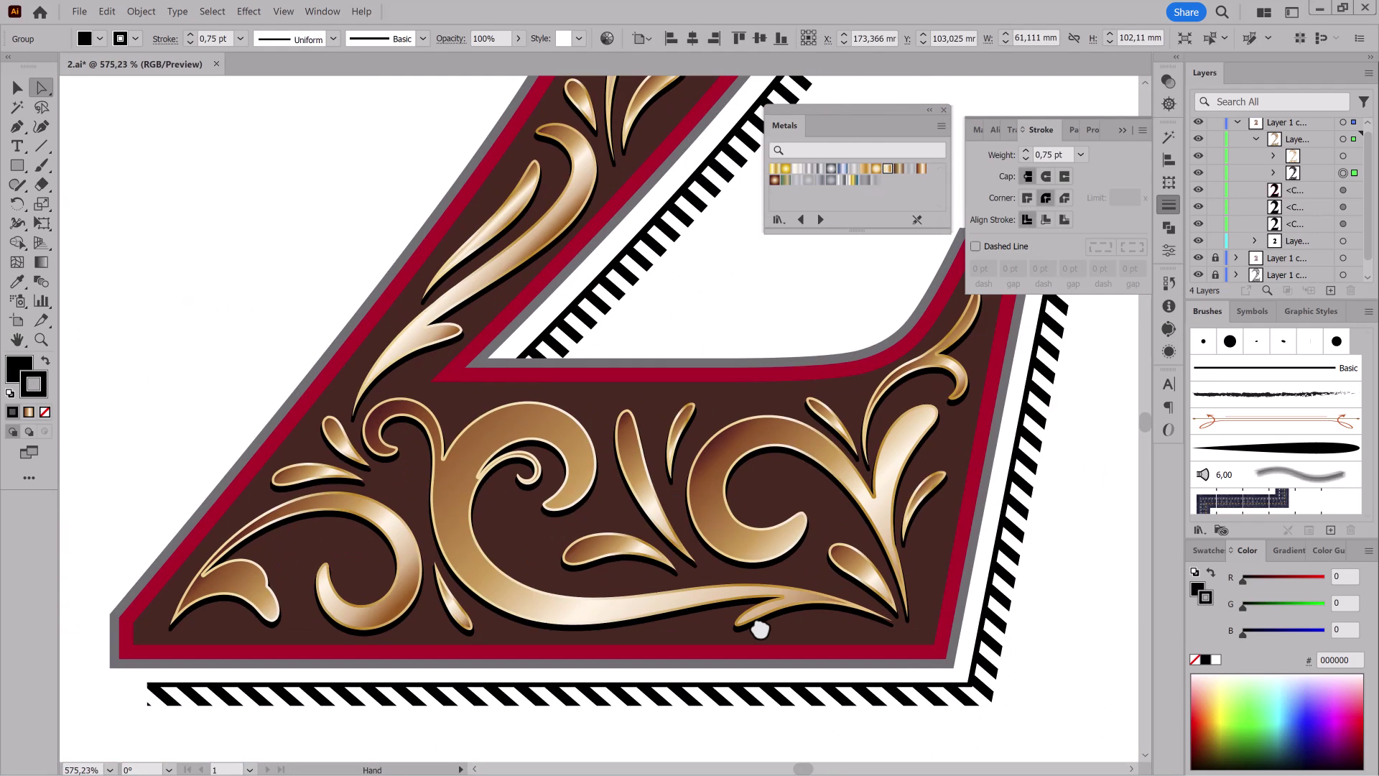
pyautogui.scroll(3, 714, 554)
pyautogui.click(1216, 660)
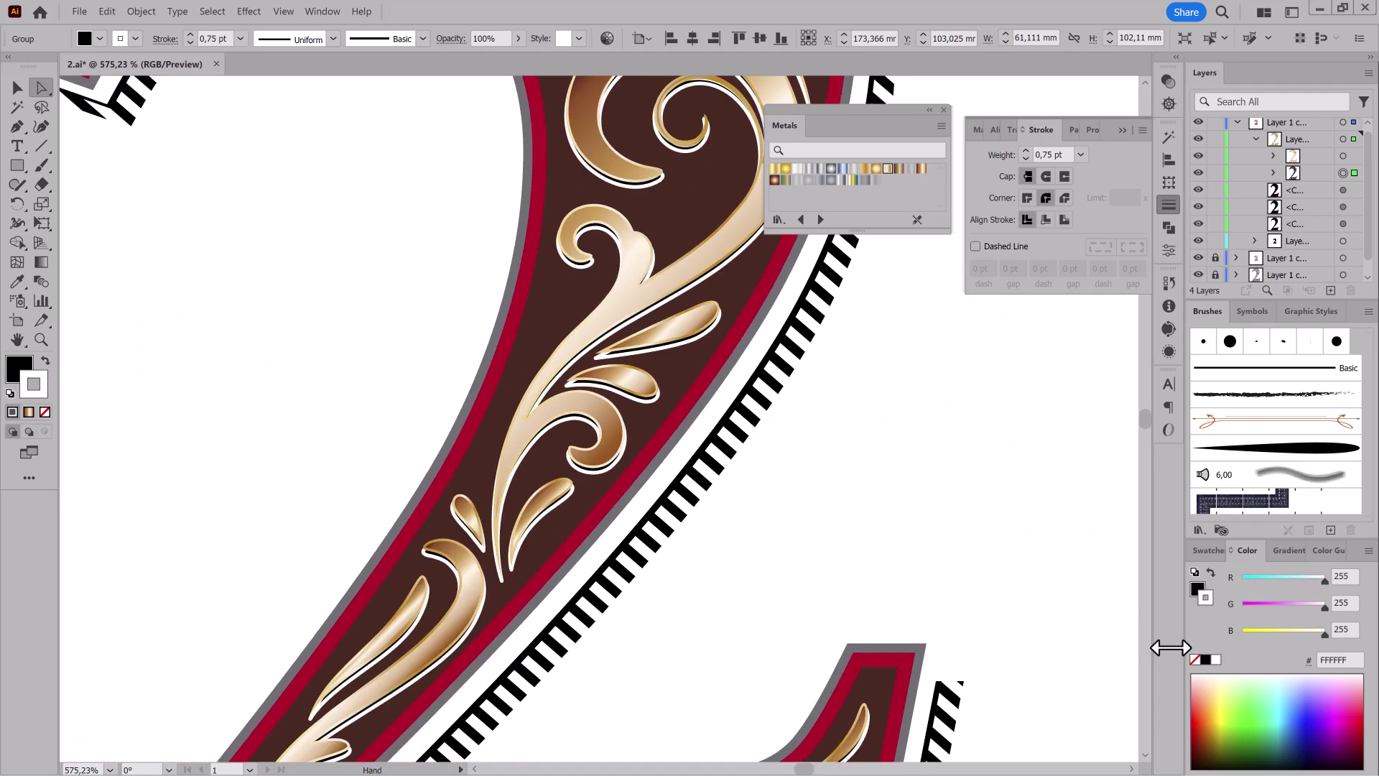
pyautogui.scroll(-2, 729, 376)
pyautogui.click(1206, 659)
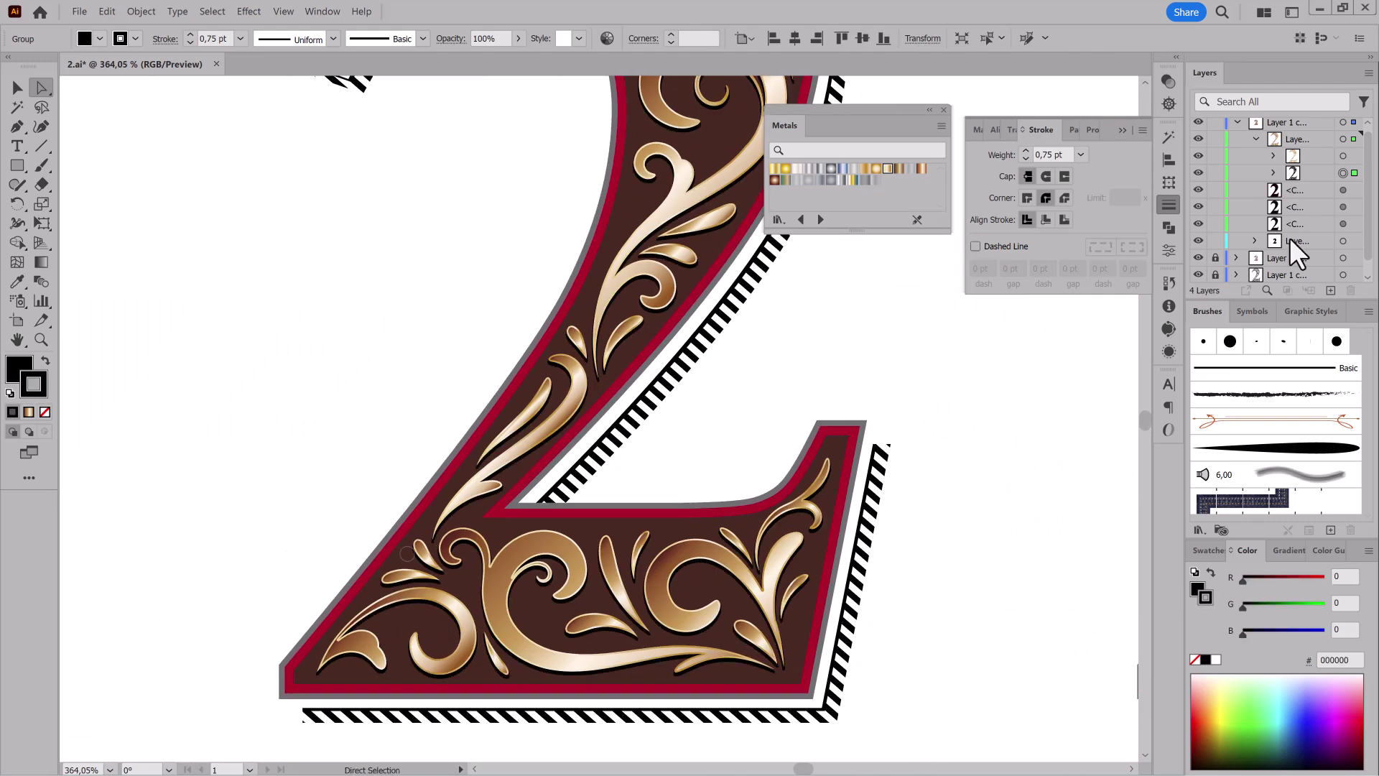
# Lighten the middle 2's brown body fill slightly.
pyautogui.click(1343, 224)
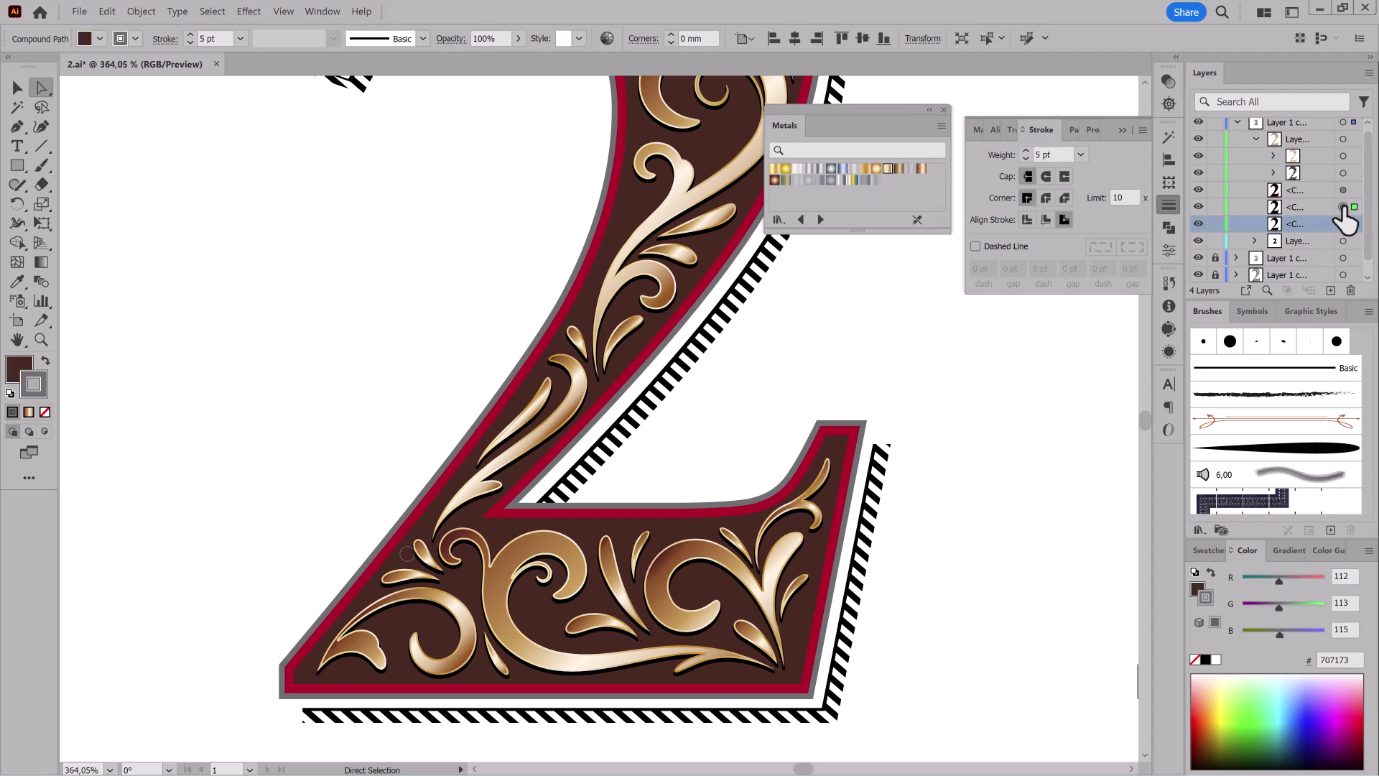
pyautogui.moveTo(1255, 606); pyautogui.dragTo(1257, 606)
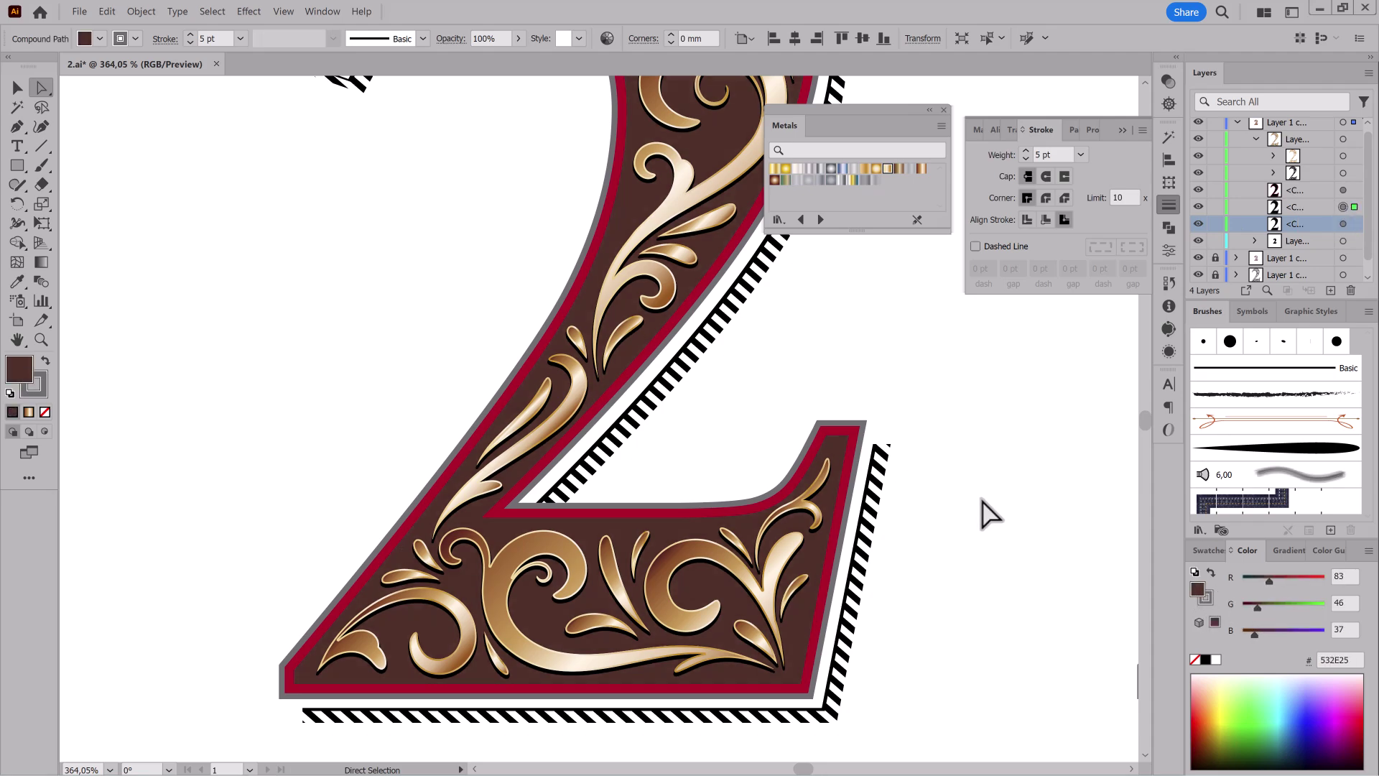
pyautogui.scroll(-3, 745, 503)
pyautogui.scroll(2, 745, 467)
pyautogui.moveTo(841, 492); pyautogui.dragTo(814, 476)
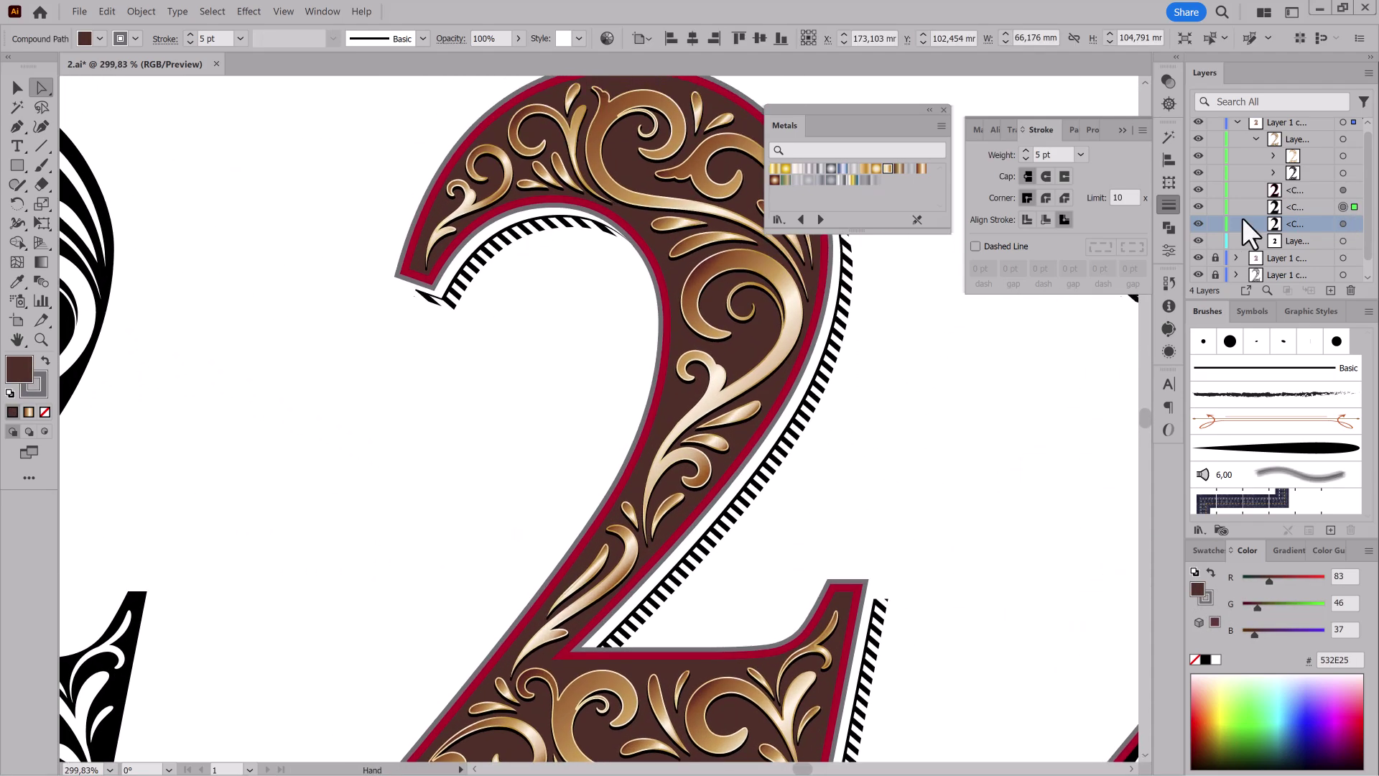
pyautogui.scroll(-1, 1264, 237)
# Hide and reshow the hatched shadow sublayer to compare, then clear the selection.
pyautogui.click(1198, 223)
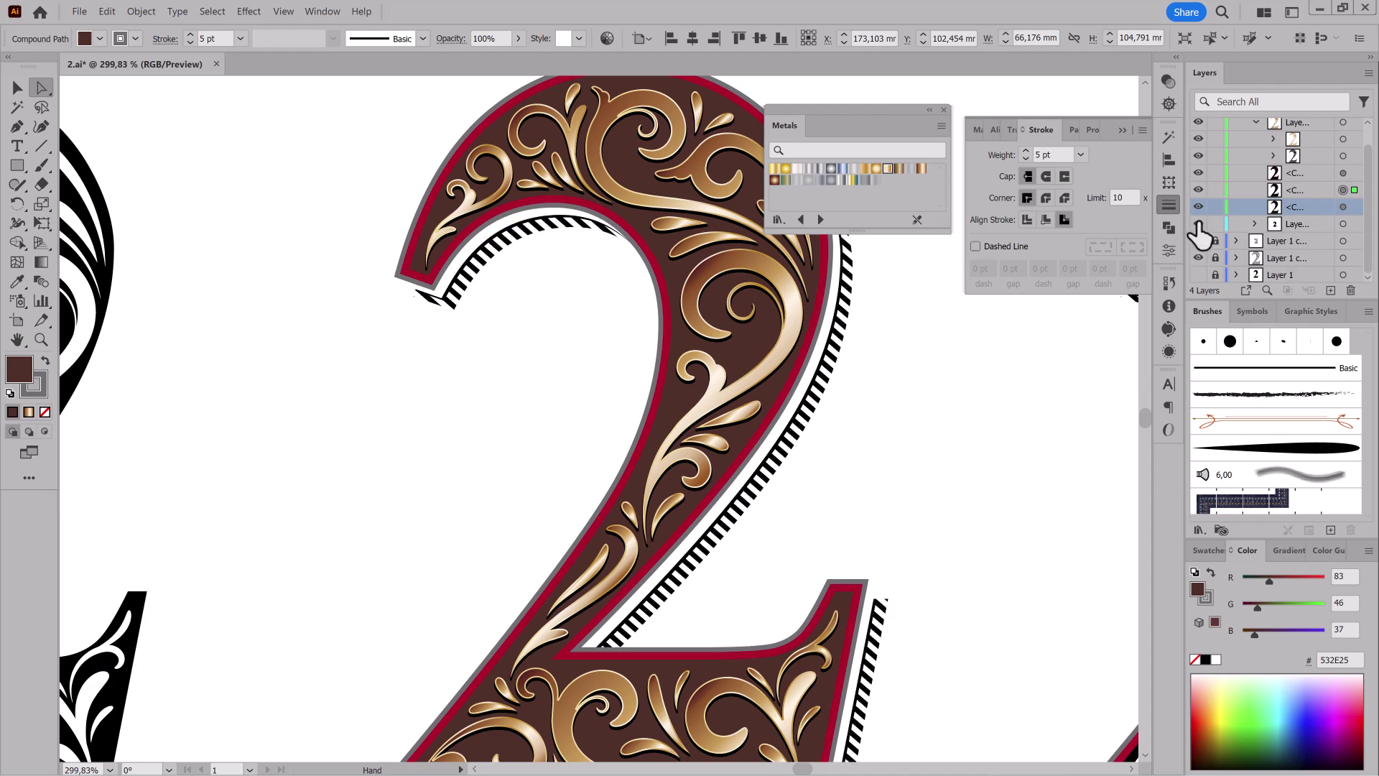
pyautogui.click(1255, 224)
pyautogui.click(1198, 223)
pyautogui.scroll(-3, 912, 483)
pyautogui.scroll(3, 911, 483)
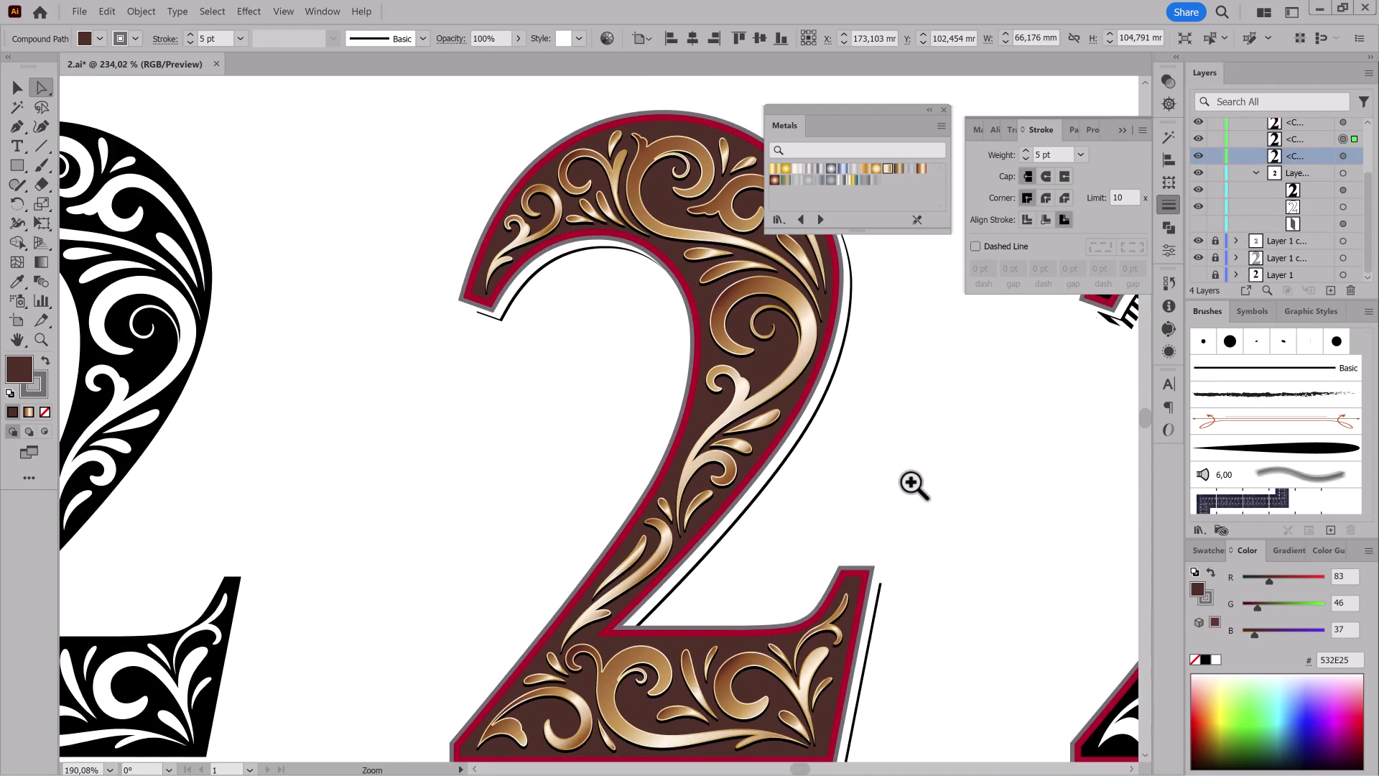
pyautogui.click(1343, 223)
# Colour the middle 2's hatched shadow line light grey.
pyautogui.click(1205, 594)
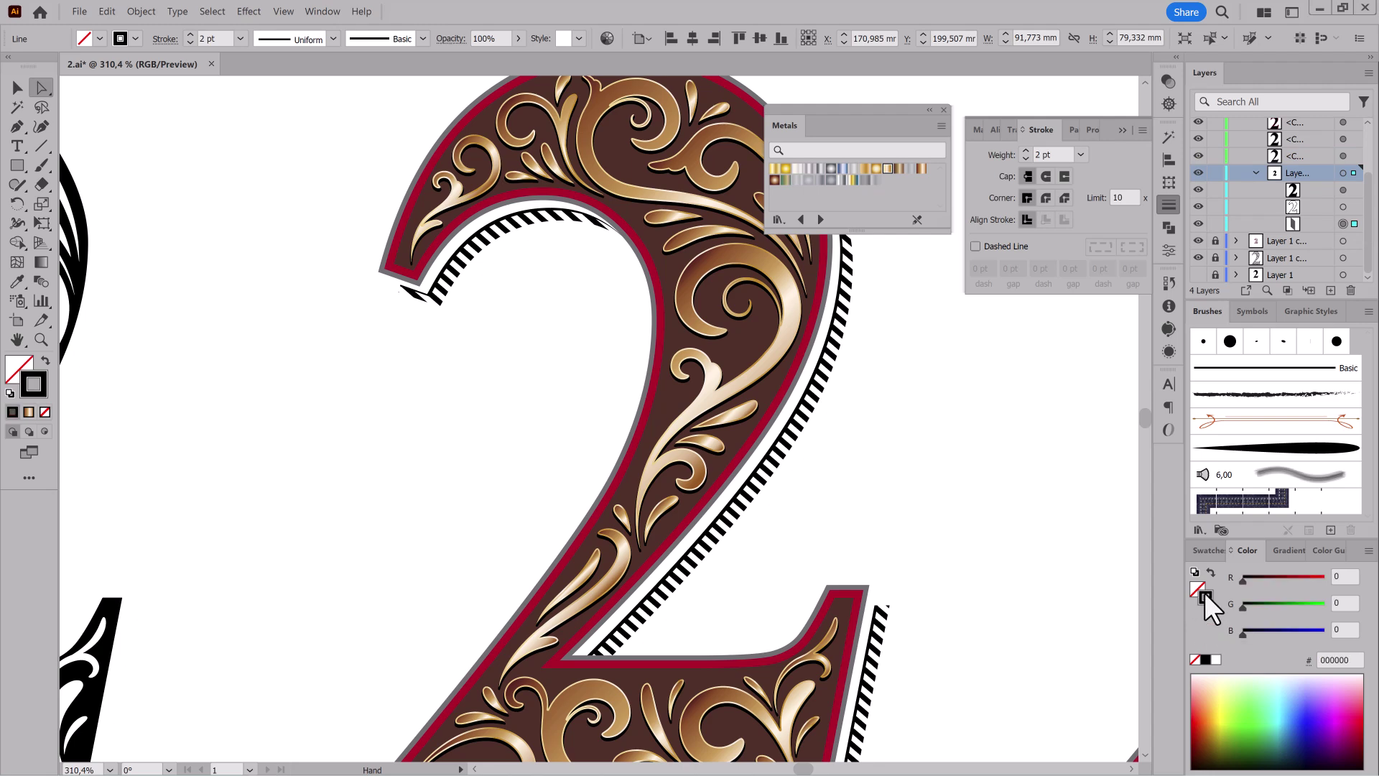
pyautogui.click(1210, 550)
pyautogui.click(1274, 649)
pyautogui.scroll(1, 1311, 188)
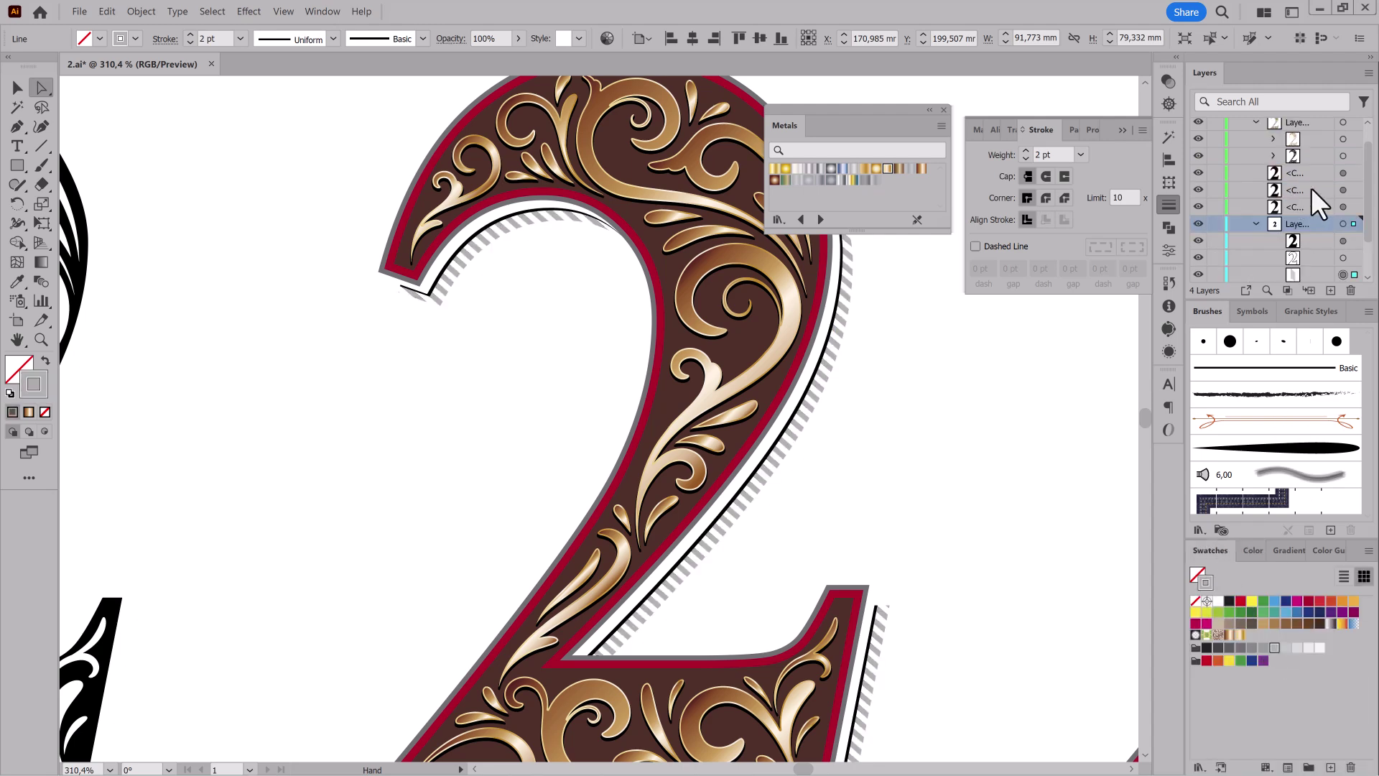
pyautogui.scroll(1, 1312, 188)
# Duplicate the middle 2's brown fill shape and fill the copy light blue.
pyautogui.click(1321, 161)
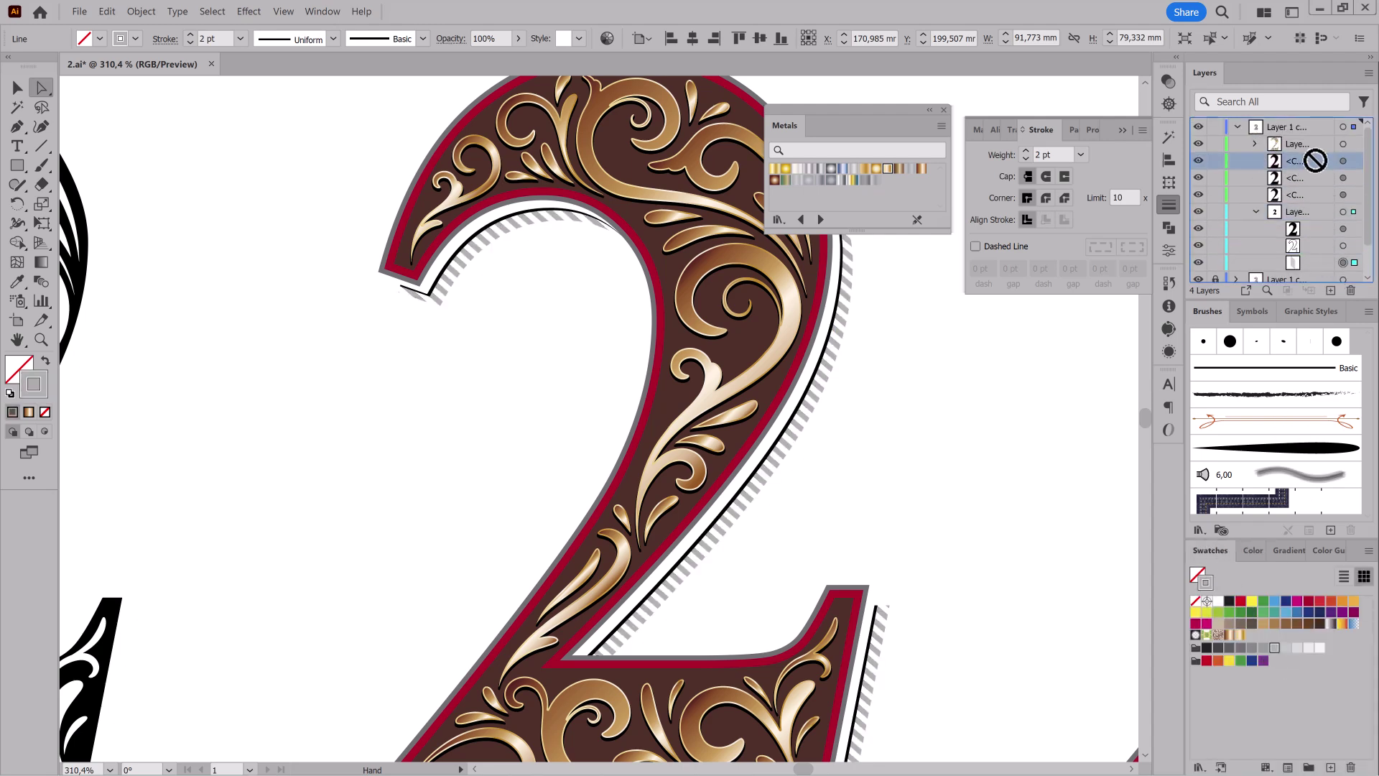
pyautogui.moveTo(1321, 162); pyautogui.dragTo(1311, 145)
pyautogui.click(1342, 144)
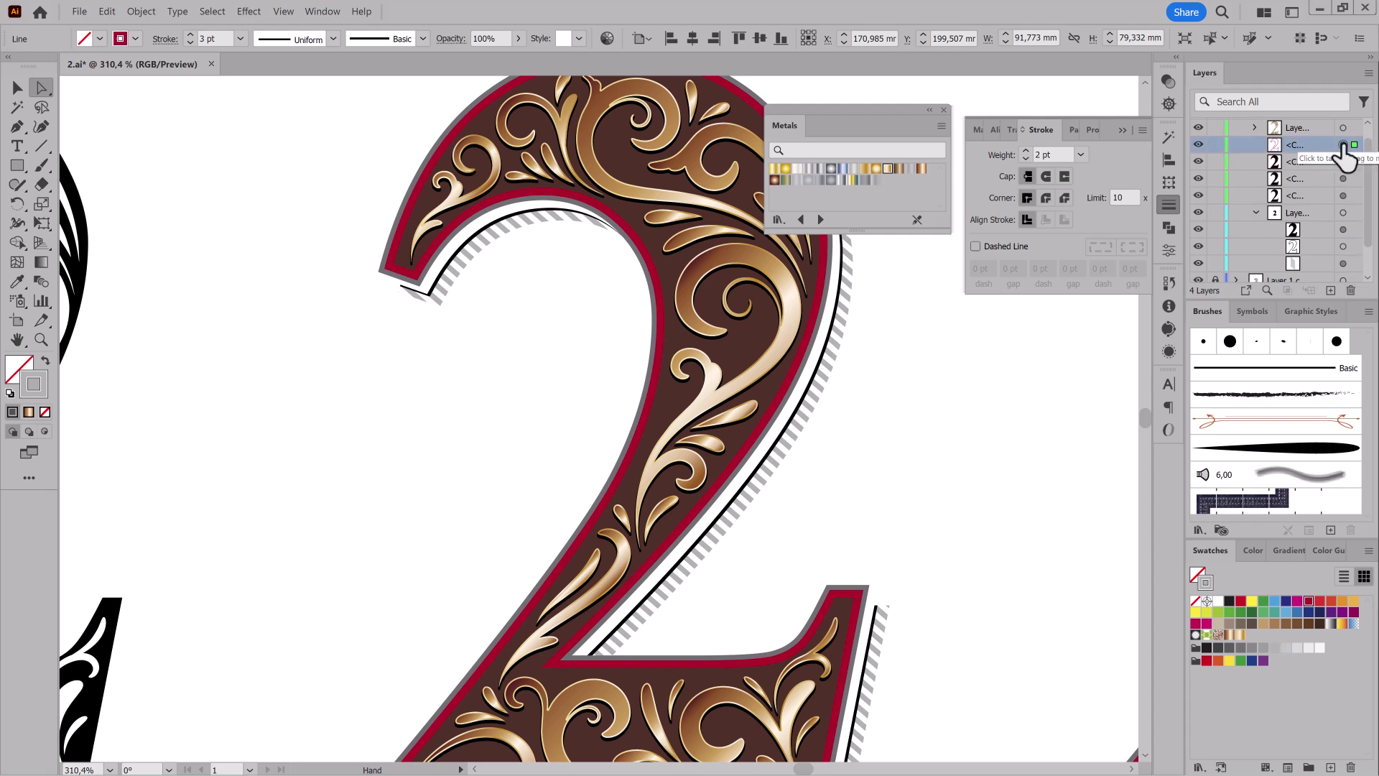
pyautogui.click(1196, 577)
pyautogui.click(1274, 601)
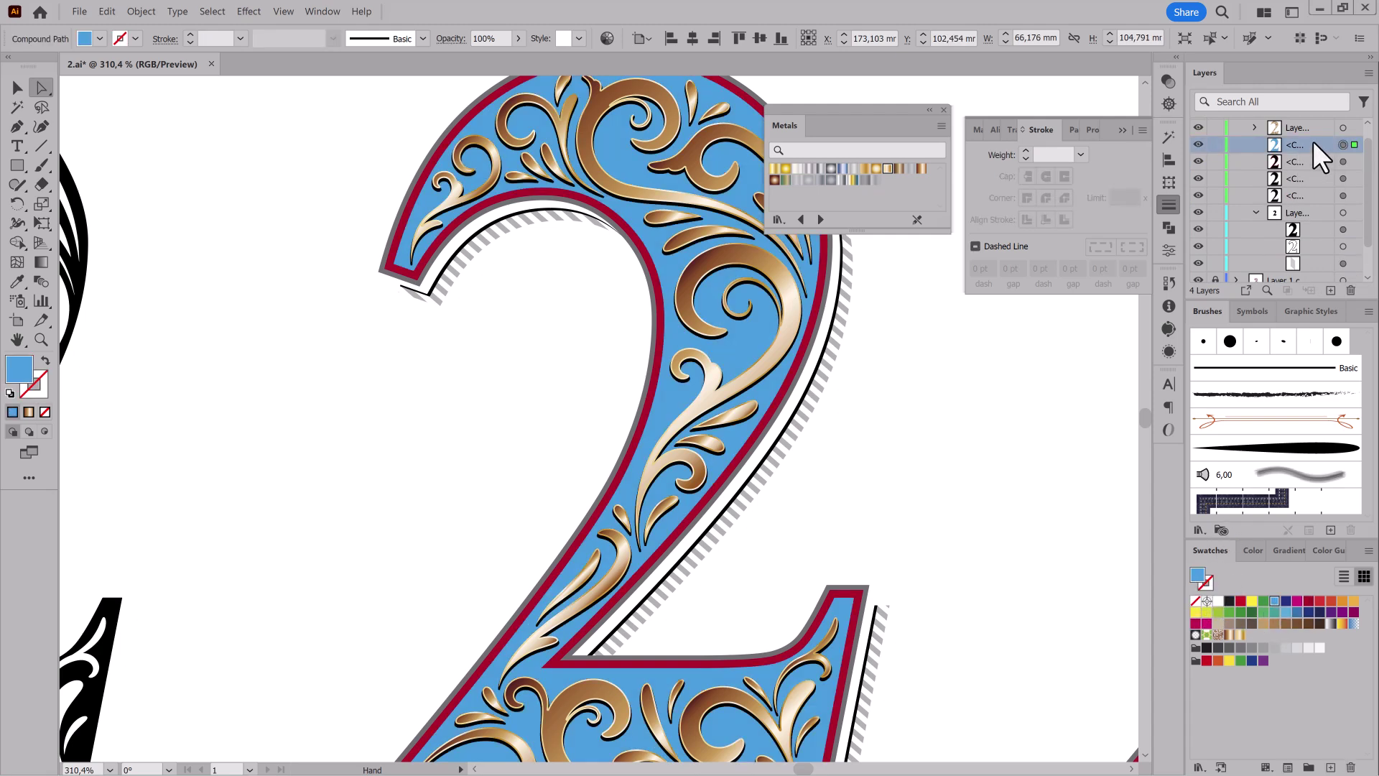
pyautogui.click(1197, 144)
pyautogui.click(1198, 162)
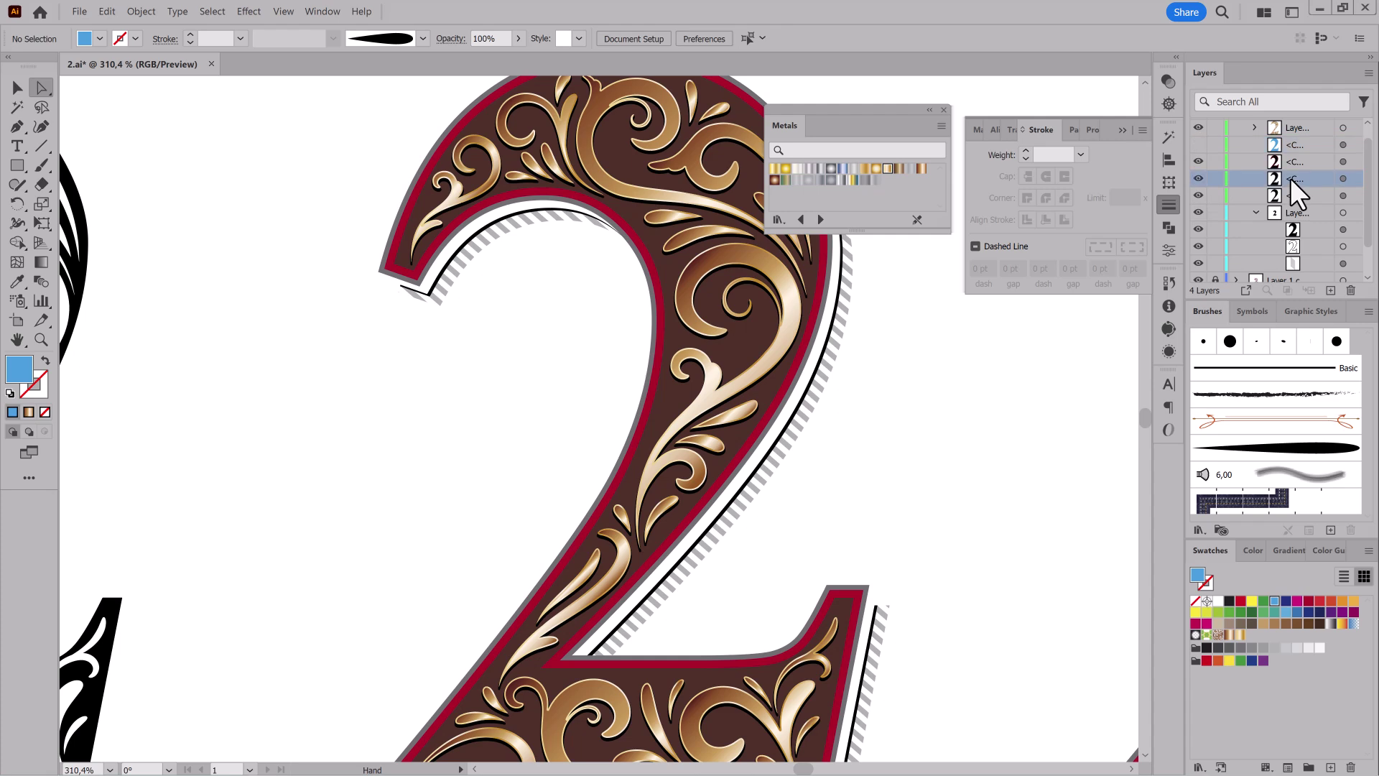
# Move the blue copy down one in stacking order and wrap it in a new sublayer.
pyautogui.moveTo(1300, 140); pyautogui.dragTo(1301, 161)
pyautogui.click(1198, 161)
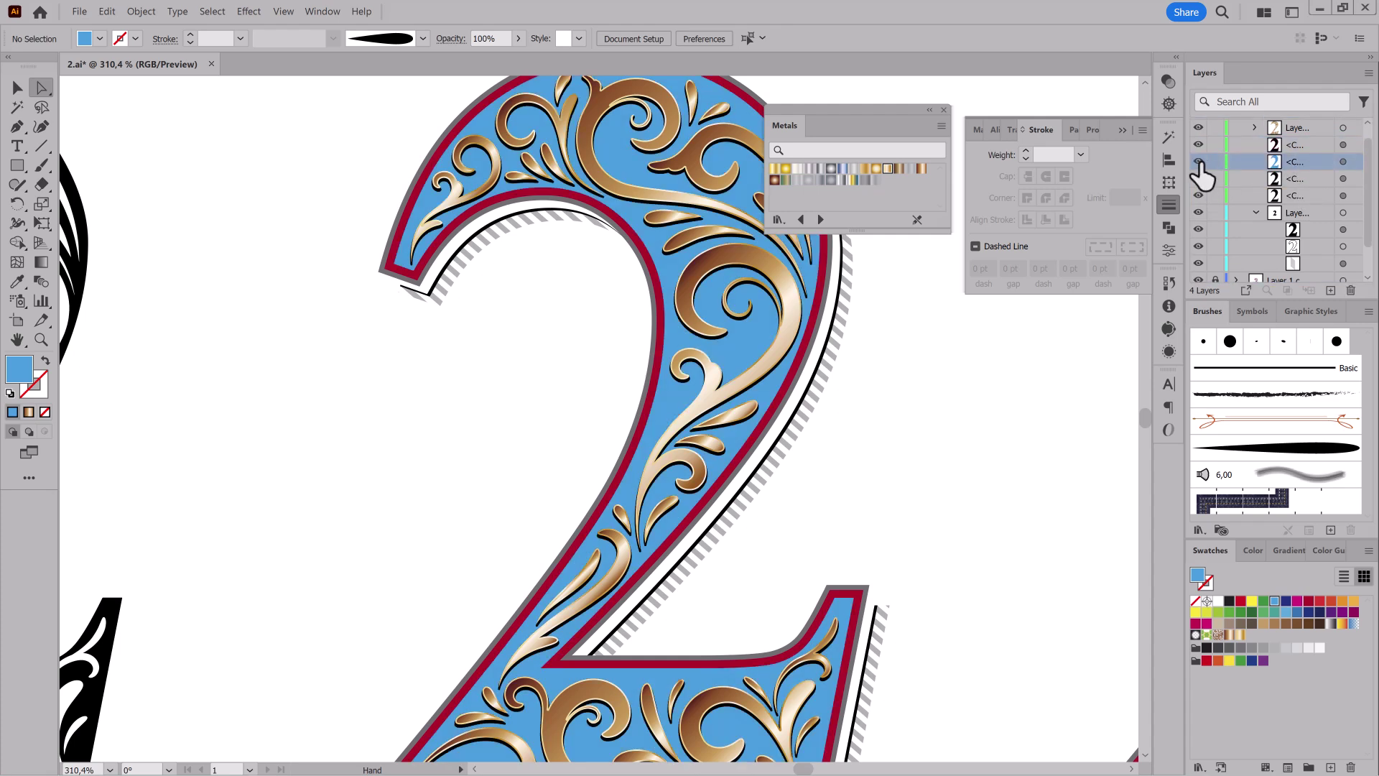
pyautogui.click(1367, 73)
pyautogui.click(1267, 219)
pyautogui.click(1255, 161)
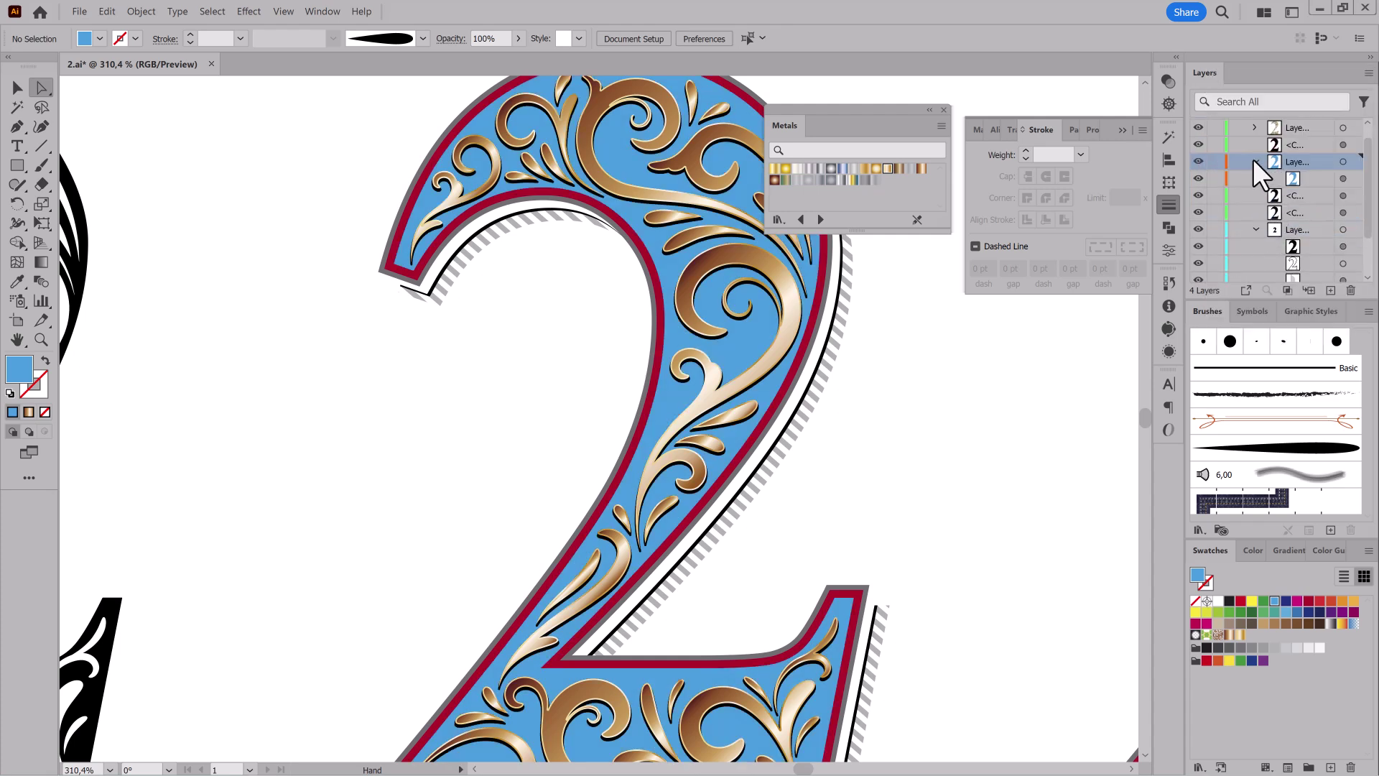
# Place the stripe pattern above the blue 2, clip it to the 2's shape, and colour it brown.
pyautogui.click(40, 146)
pyautogui.scroll(-2, 1313, 229)
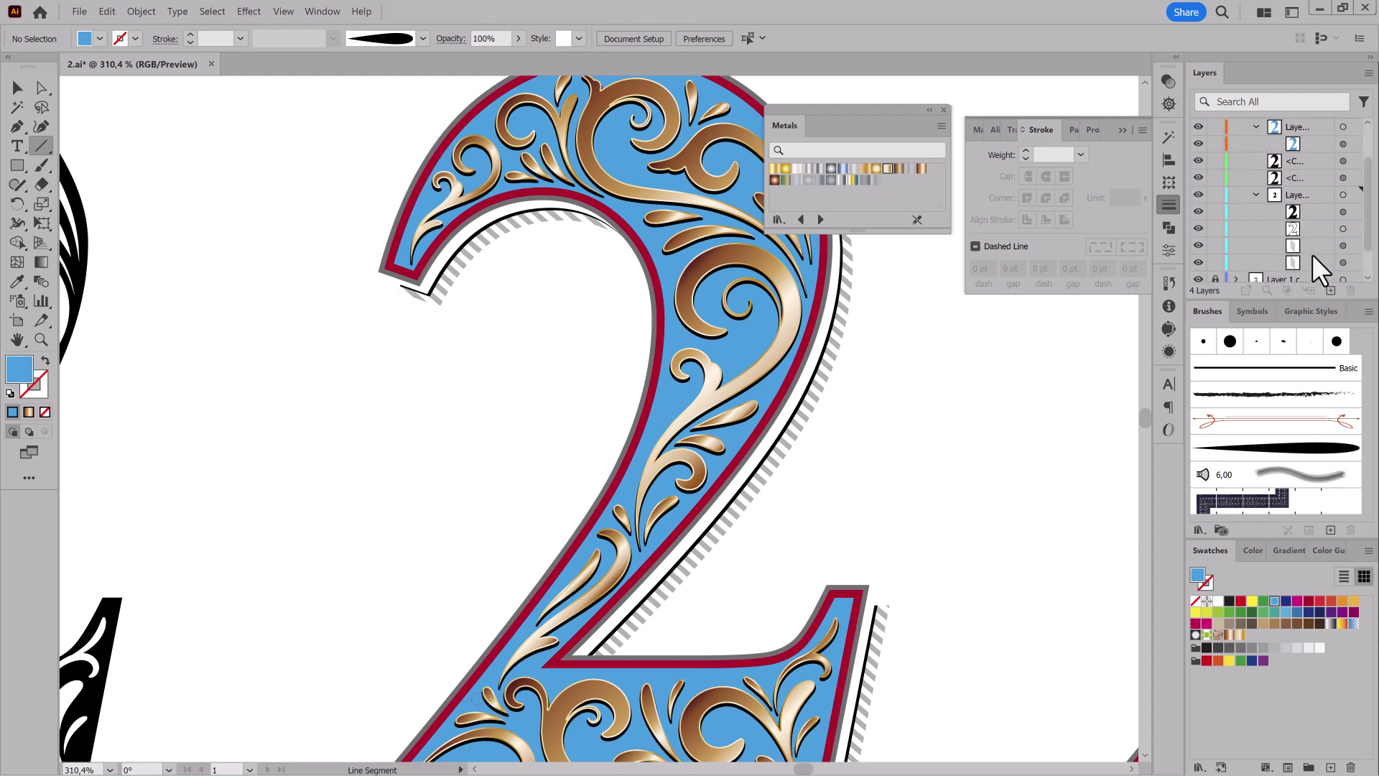
pyautogui.moveTo(1312, 255); pyautogui.dragTo(1313, 177)
pyautogui.click(1287, 290)
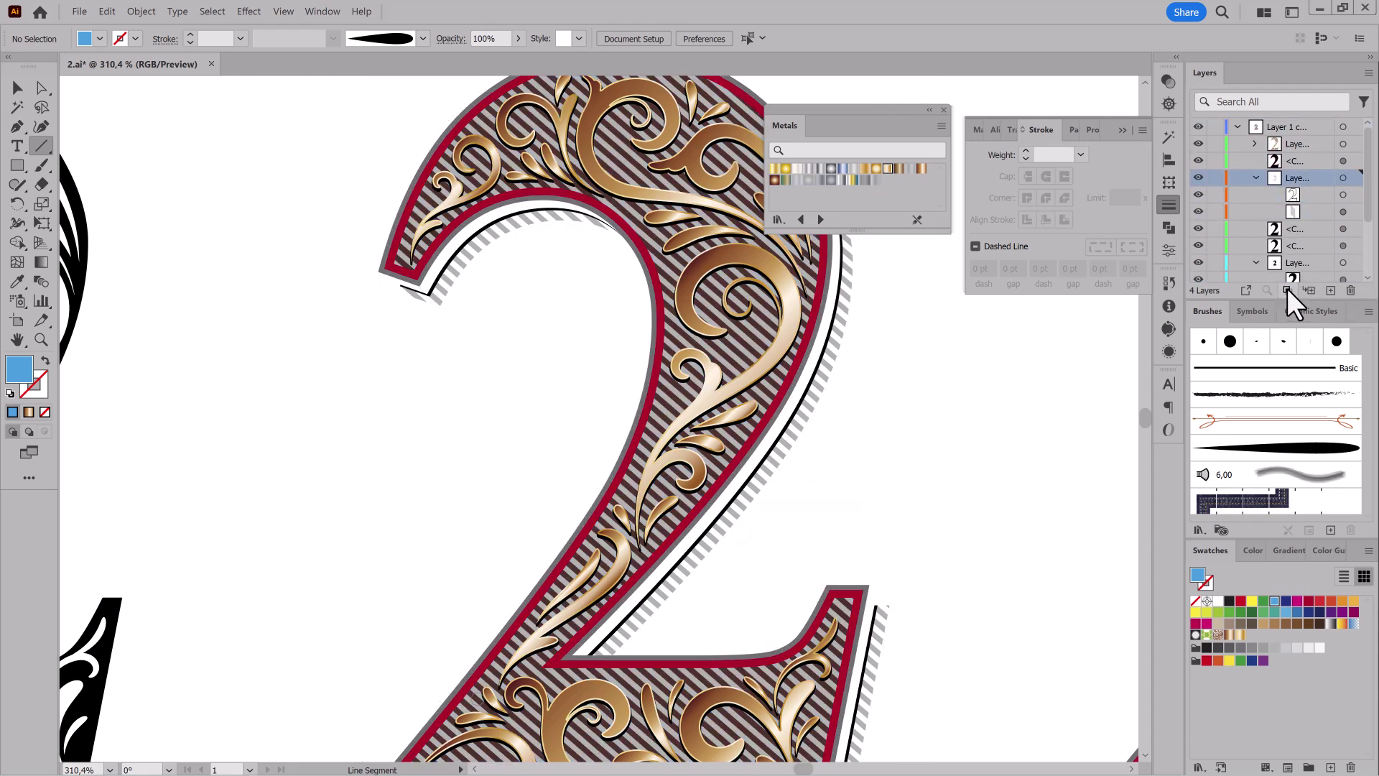
pyautogui.click(1342, 211)
pyautogui.click(1276, 622)
# Swap the stripe line's fill and outline, and make it a darker brown.
pyautogui.hotkey('shift', 'x')
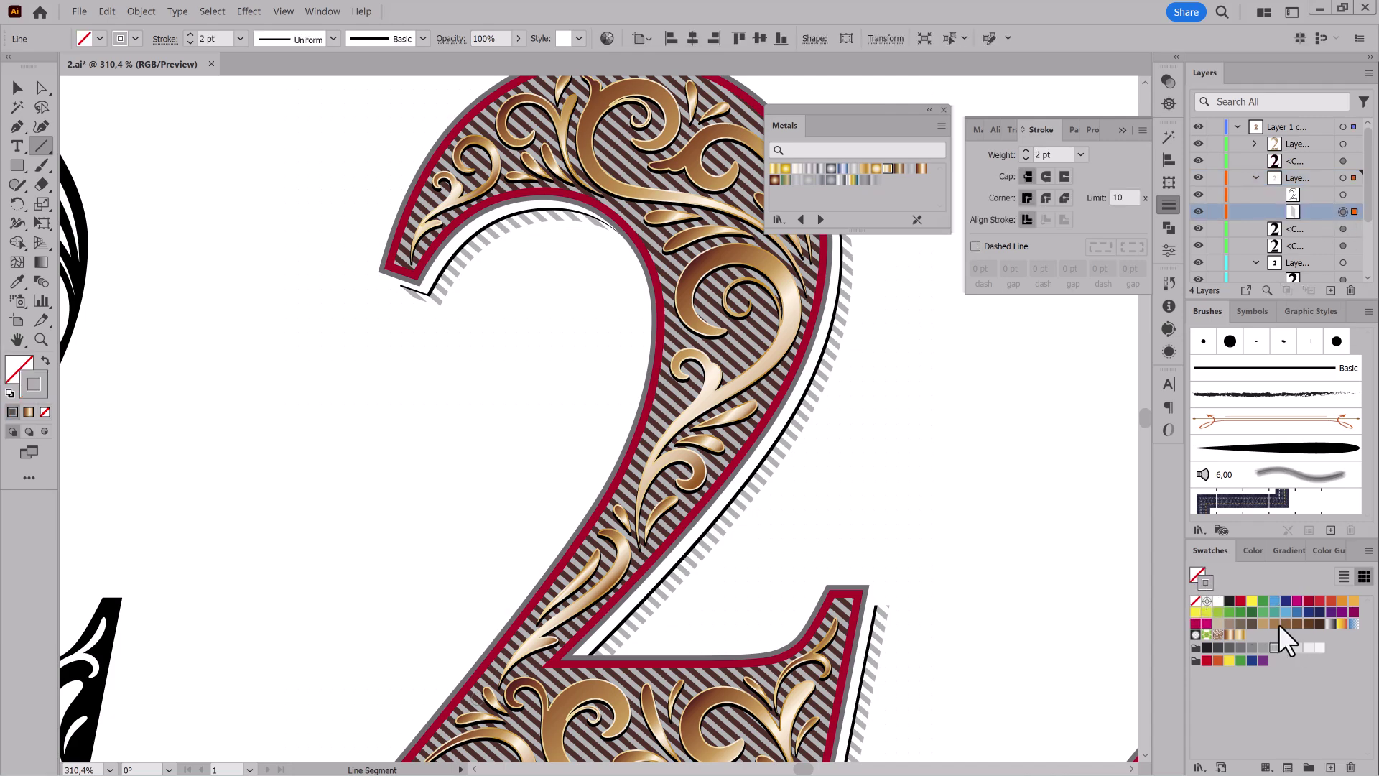
pyautogui.moveTo(1049, 557); pyautogui.dragTo(934, 513)
pyautogui.click(933, 513)
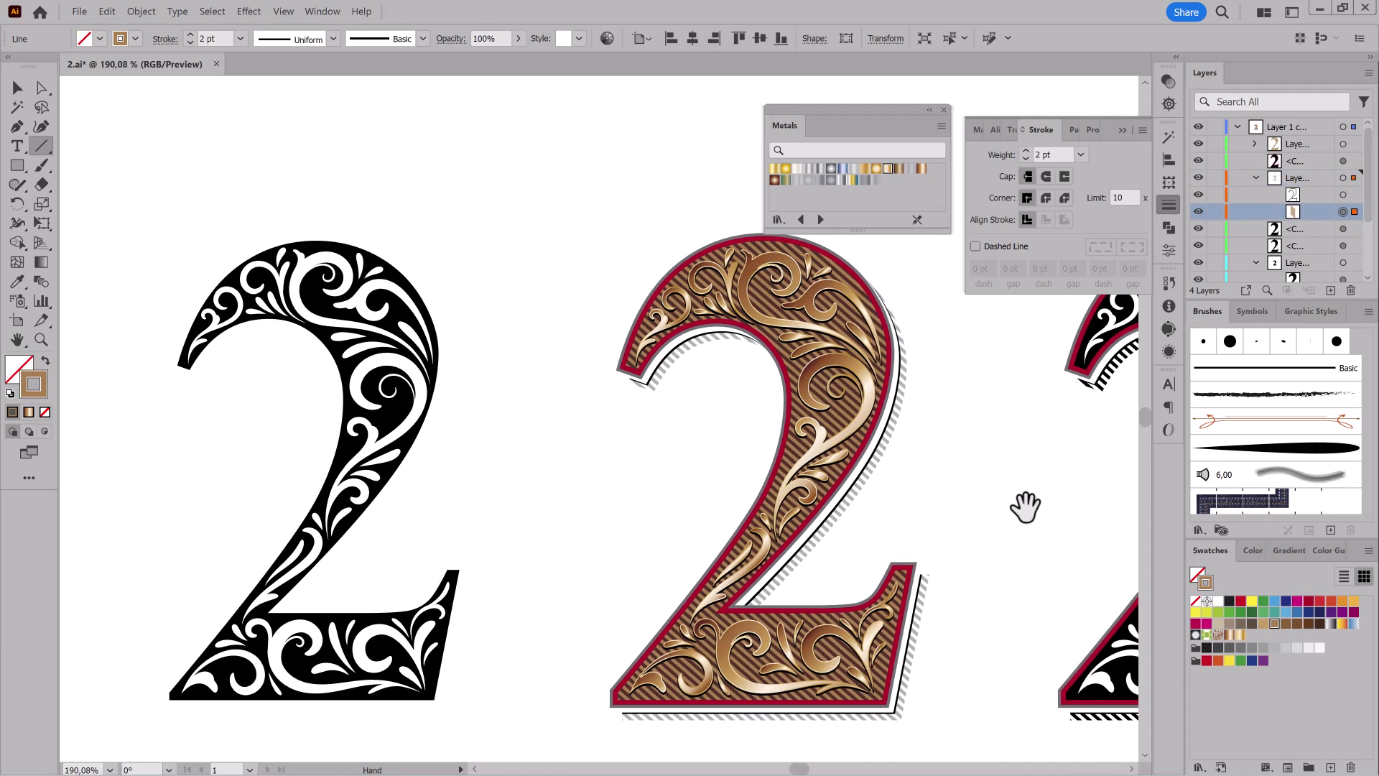
pyautogui.click(1297, 623)
pyautogui.click(1308, 623)
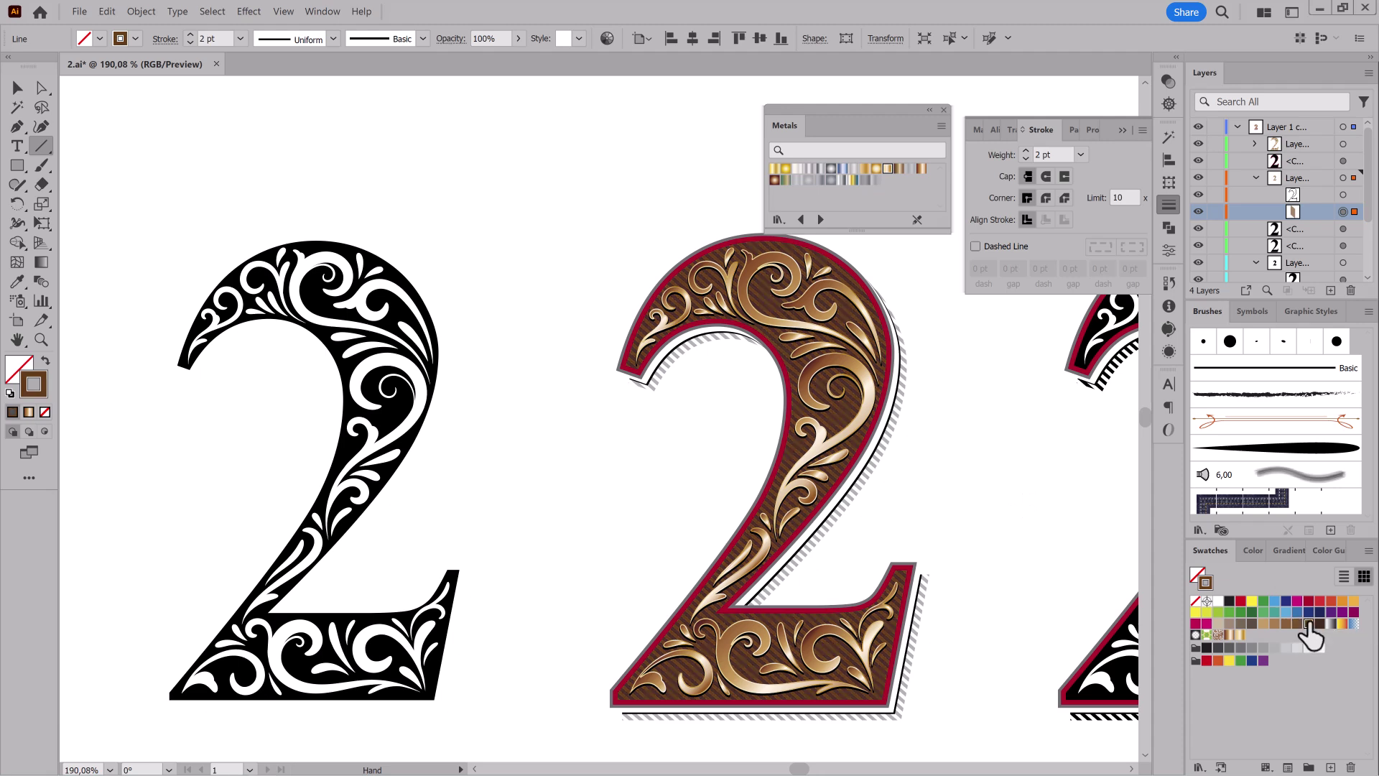
# Rotate the stripe line to horizontal, move it below the middle 2, and adjust its right end point.
pyautogui.click(41, 223)
pyautogui.moveTo(739, 462); pyautogui.dragTo(413, 696)
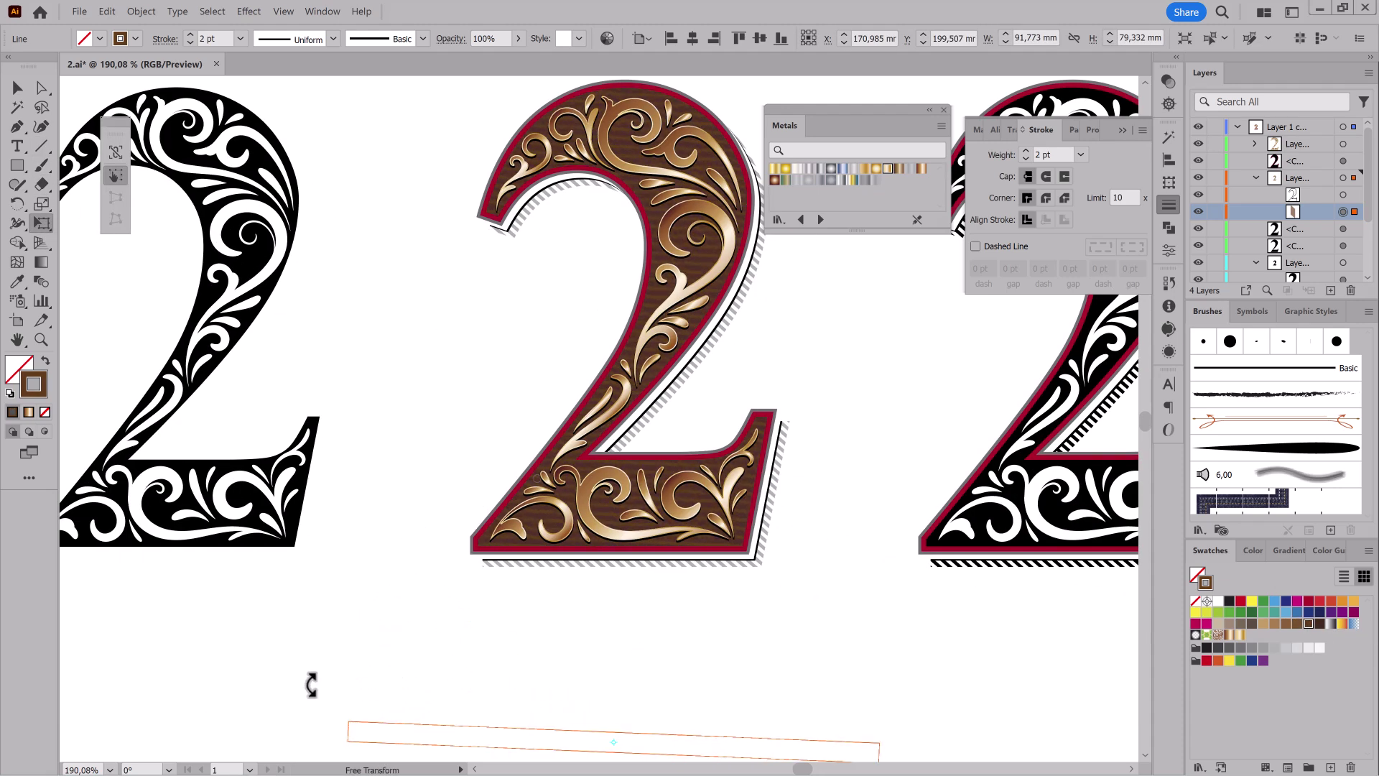
pyautogui.moveTo(650, 742); pyautogui.dragTo(662, 615)
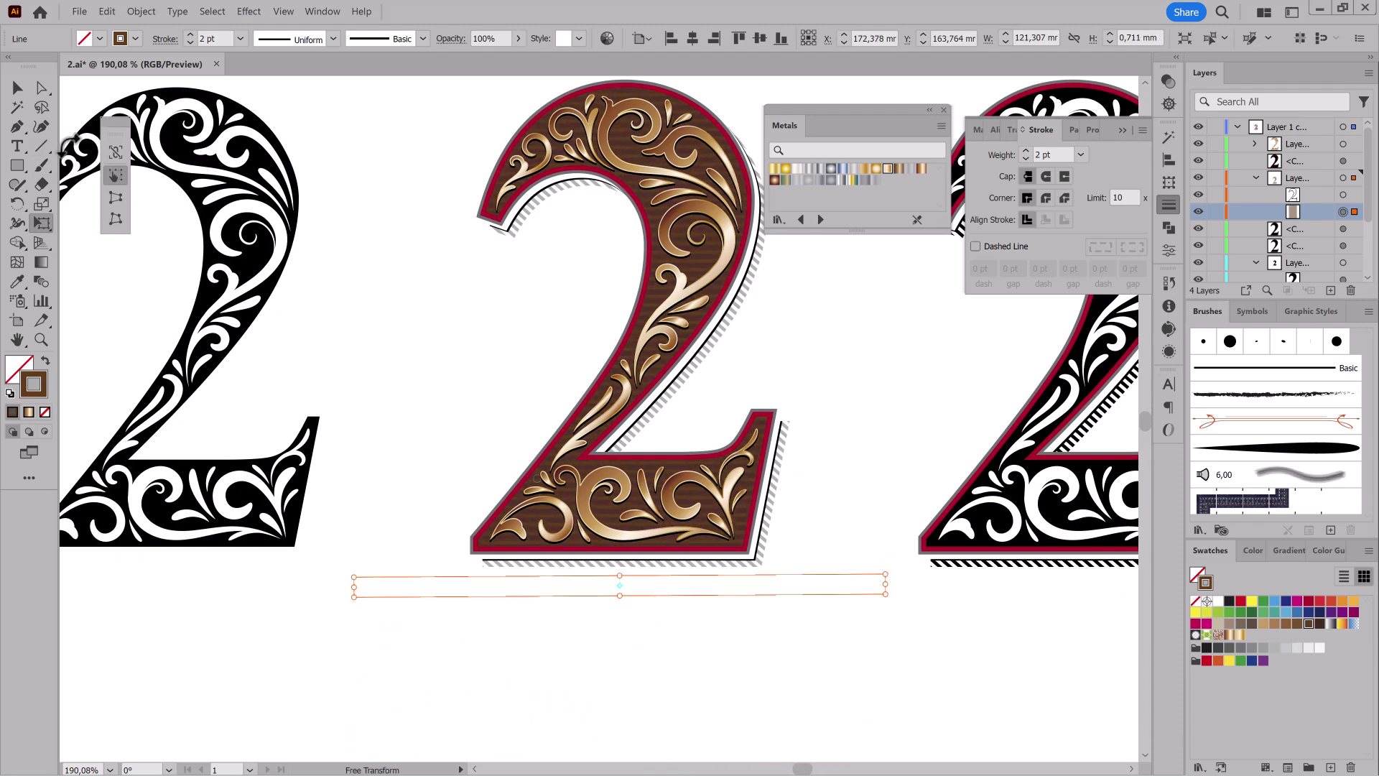
pyautogui.click(42, 87)
pyautogui.click(284, 12)
pyautogui.click(307, 321)
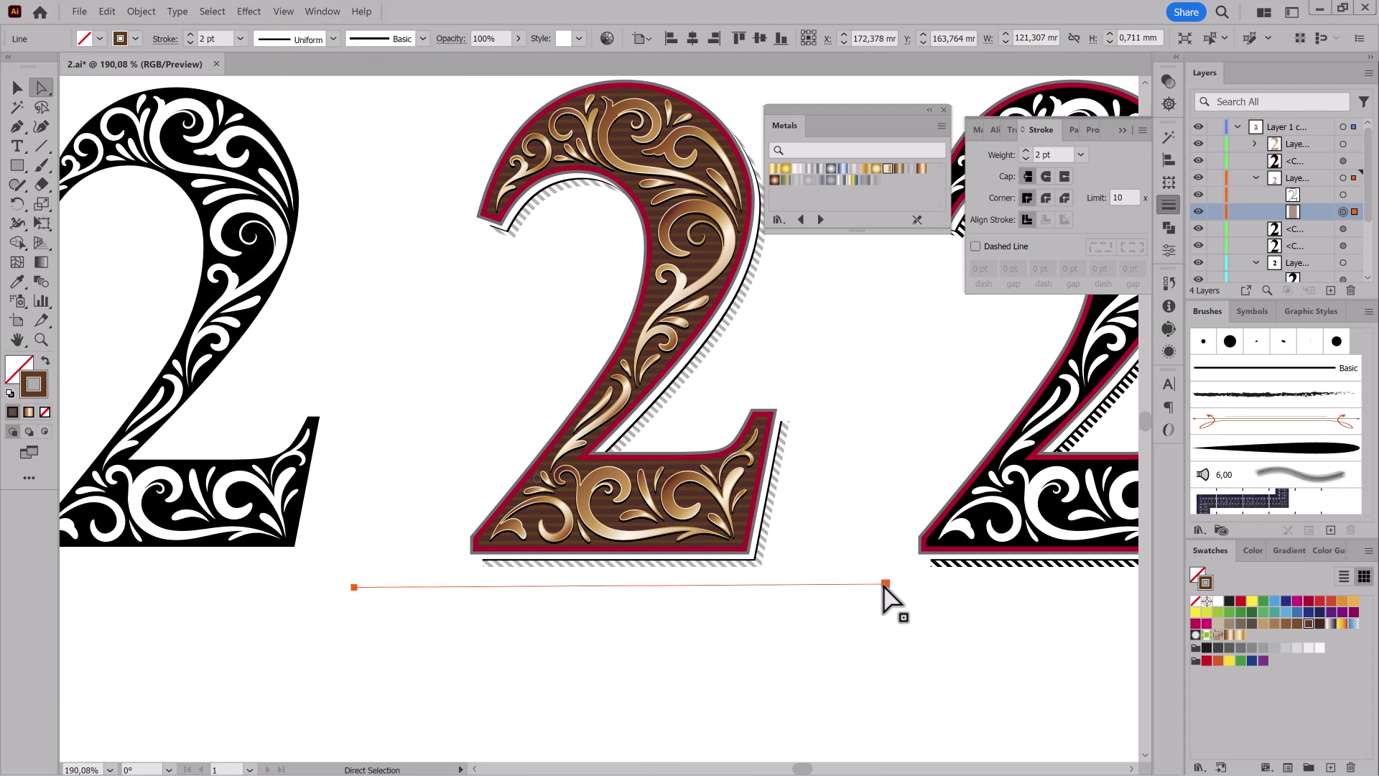
pyautogui.moveTo(882, 585)
pyautogui.mouseDown()
pyautogui.moveTo(888, 676)
pyautogui.moveTo(880, 586)
pyautogui.mouseUp()
# Turn on smart guides, align the line's end points horizontally, and move it beneath the middle 2.
pyautogui.click(284, 11)
pyautogui.click(305, 336)
pyautogui.keyDown('shift'); pyautogui.click(355, 587); pyautogui.keyUp('shift')
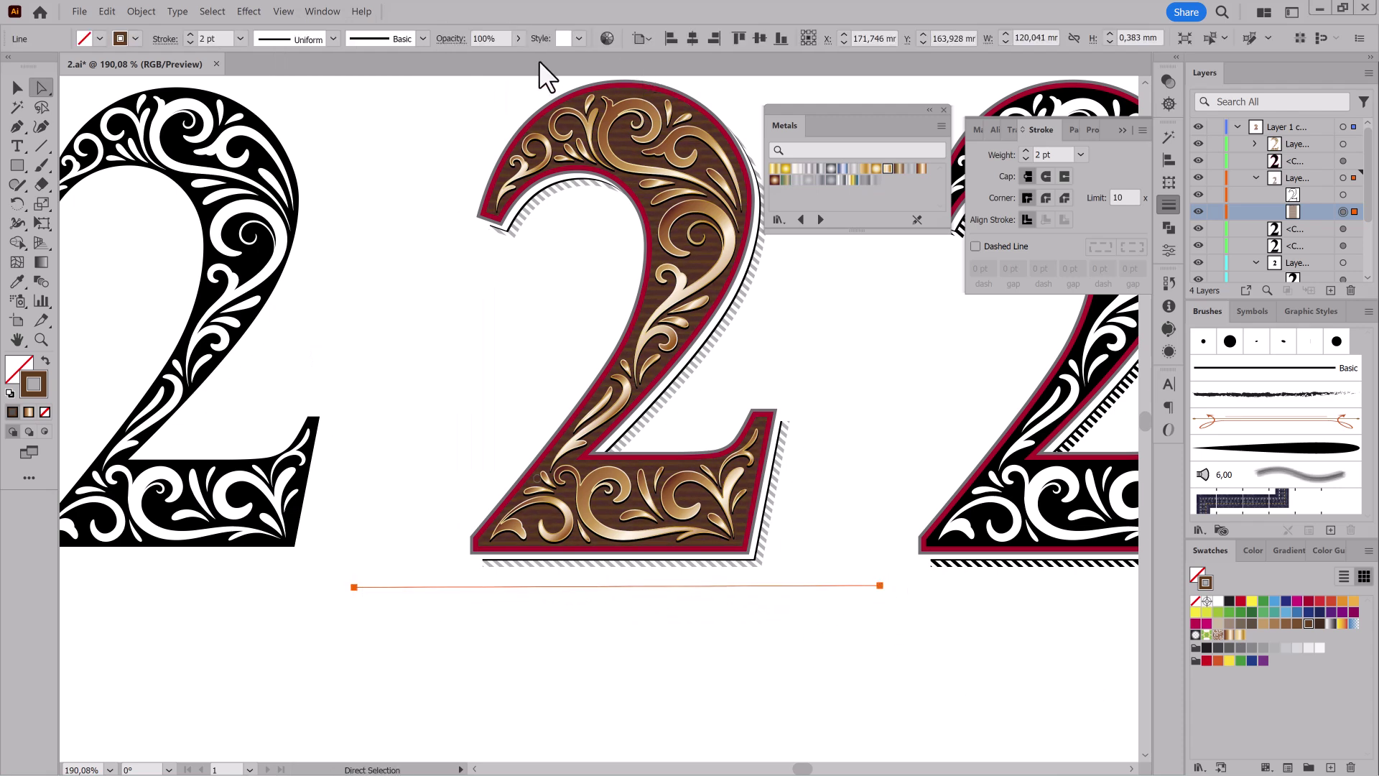
pyautogui.click(354, 587)
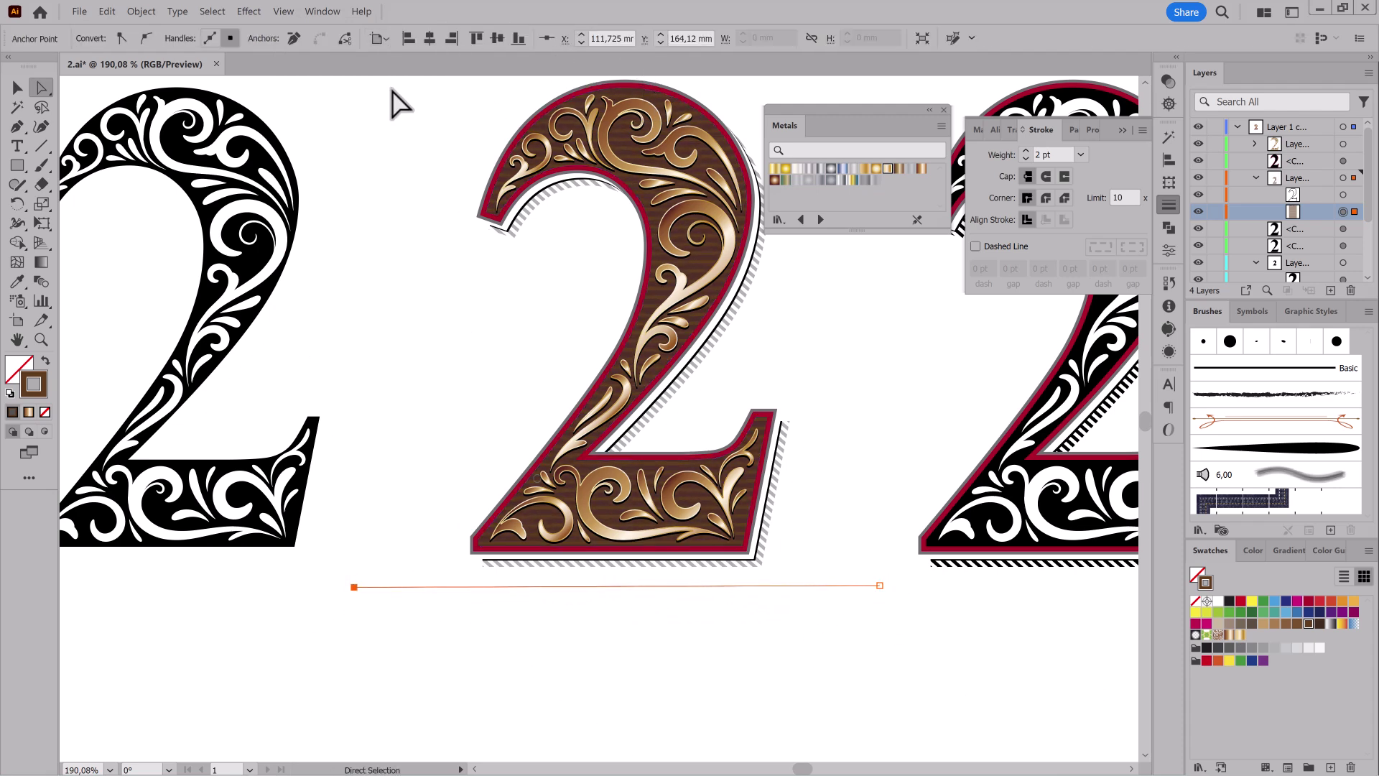
pyautogui.click(497, 38)
pyautogui.click(880, 585)
pyautogui.click(497, 38)
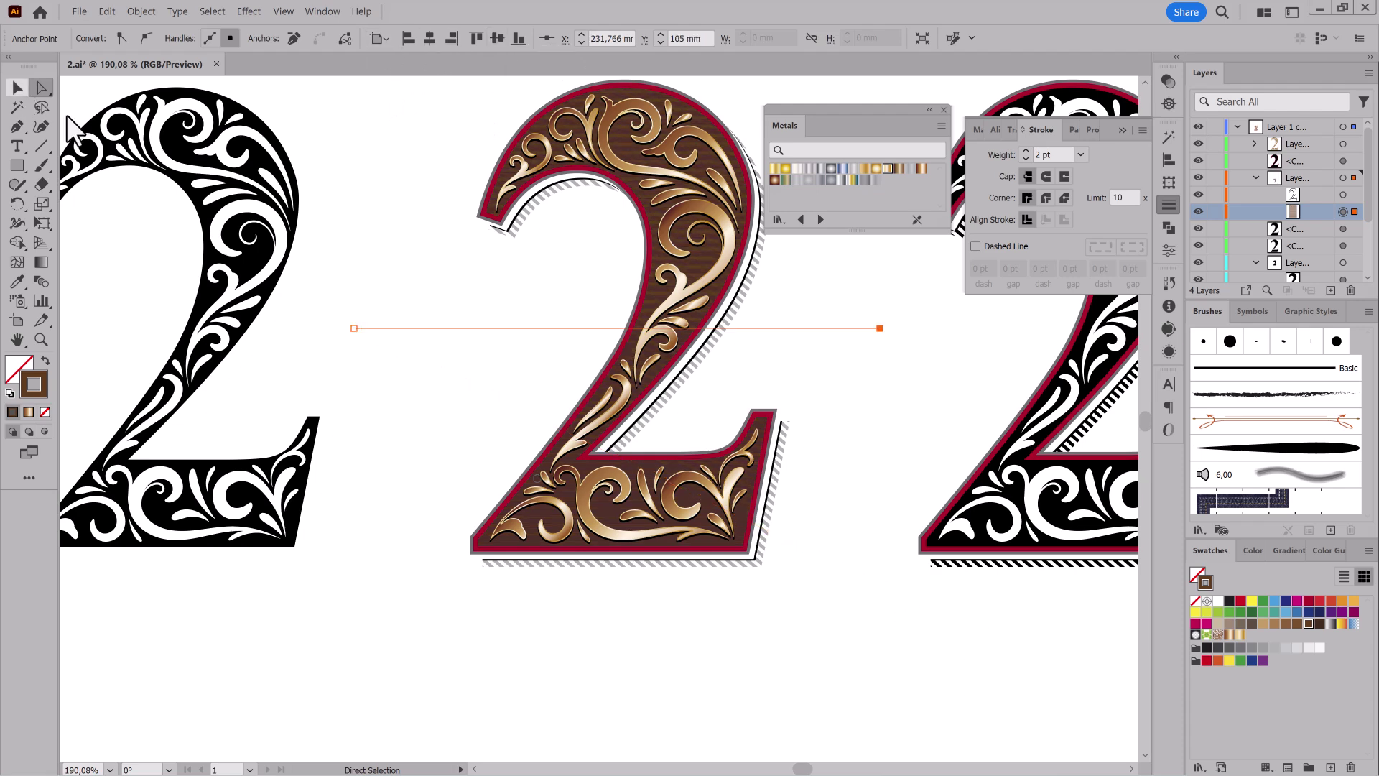
pyautogui.click(17, 86)
pyautogui.moveTo(376, 311)
pyautogui.mouseDown()
pyautogui.moveTo(441, 376)
pyautogui.moveTo(422, 584)
pyautogui.mouseUp()
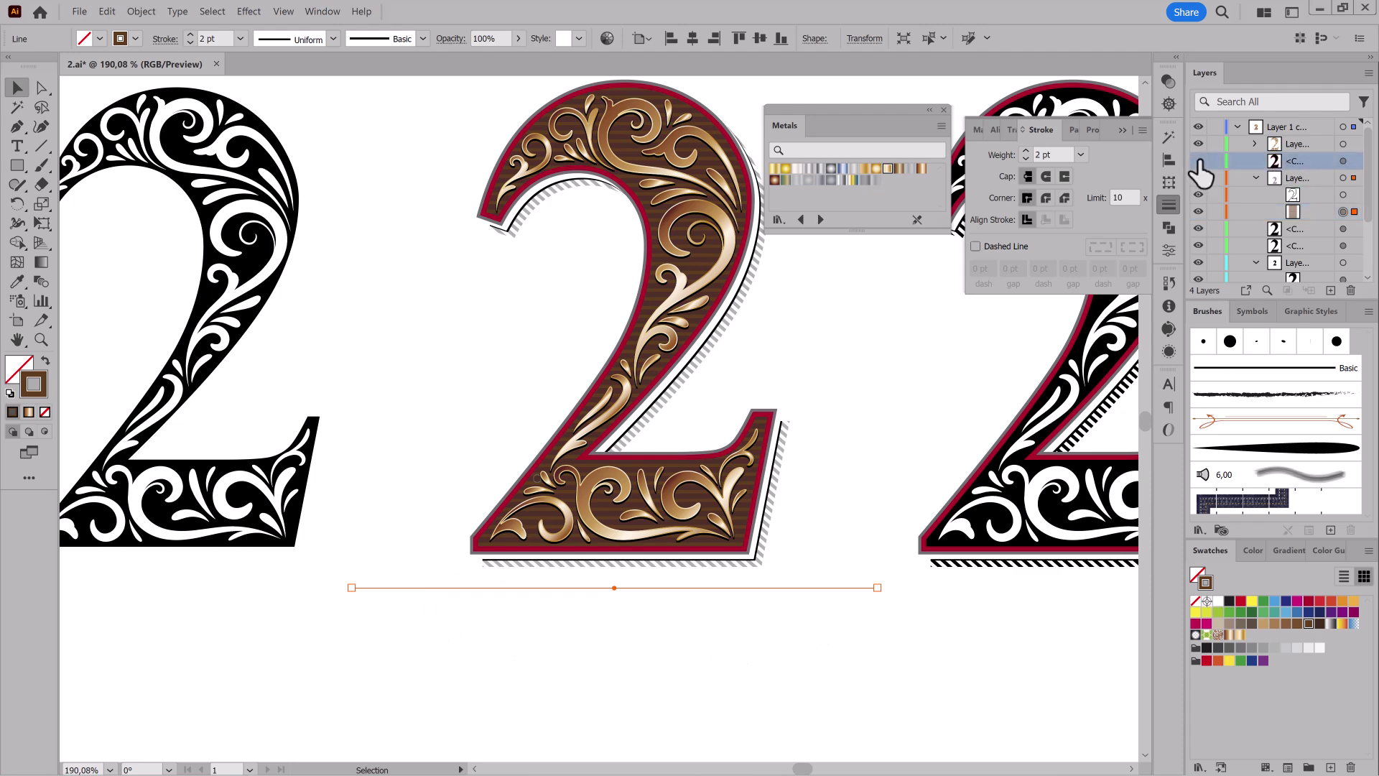
# Give the middle 2's outline a metallic gold gradient, hide its edges, and try another metal swatch.
pyautogui.click(1343, 160)
pyautogui.click(1240, 635)
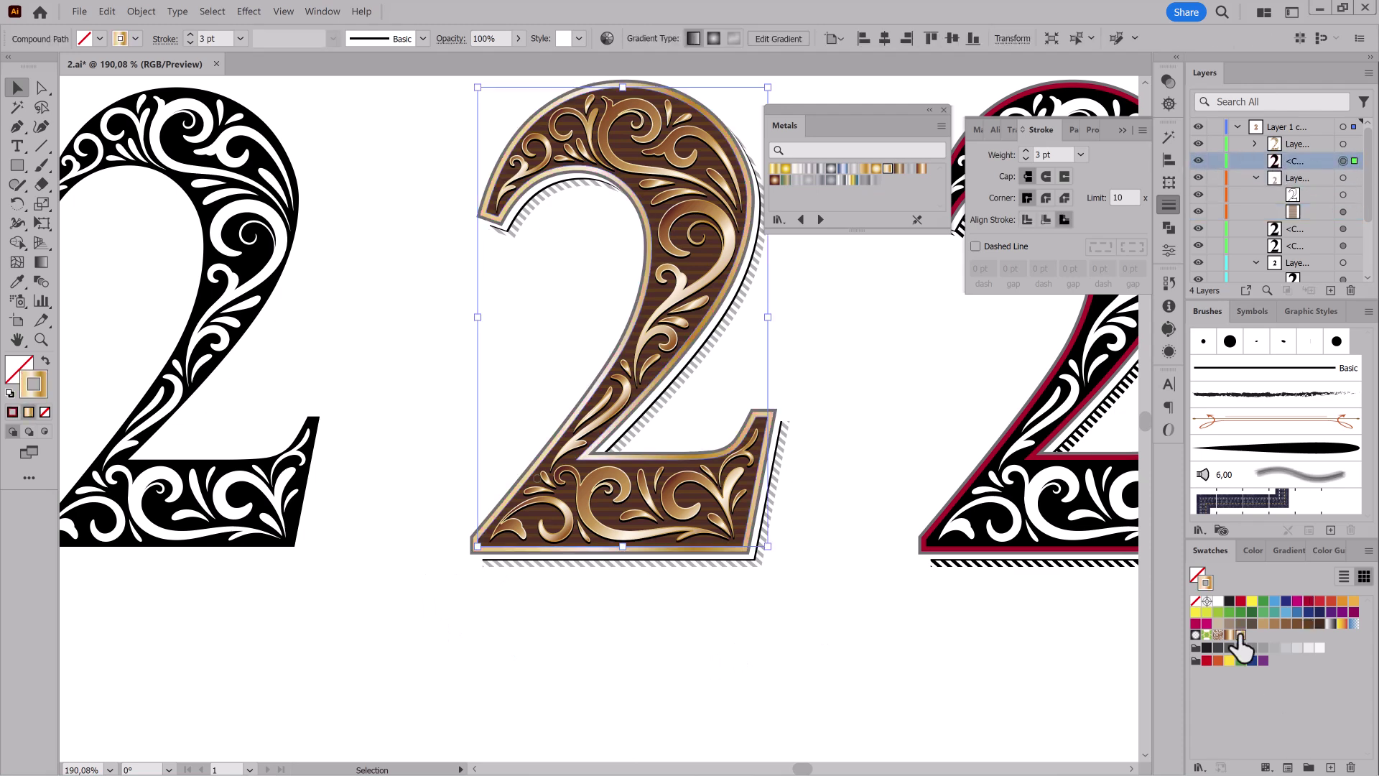
pyautogui.click(40, 87)
pyautogui.click(283, 11)
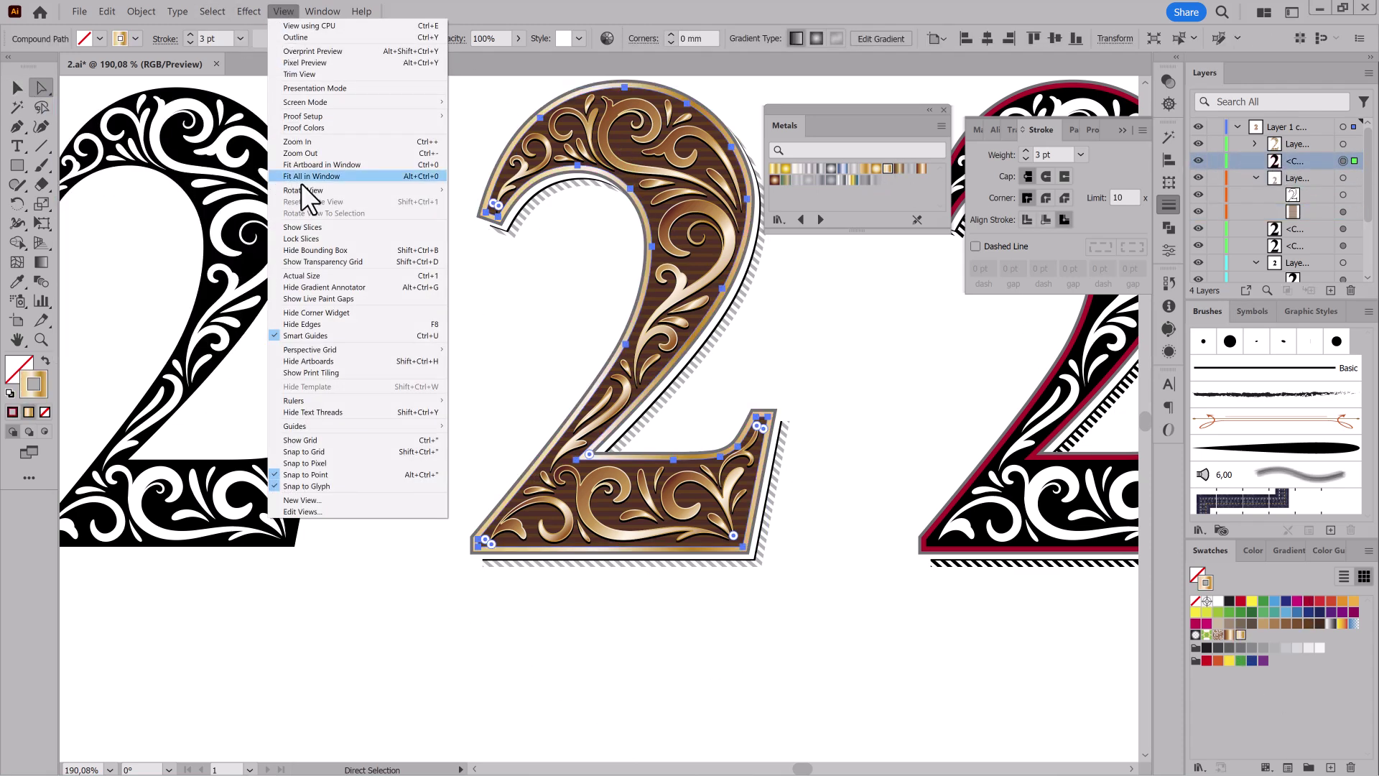
pyautogui.click(302, 324)
pyautogui.click(922, 169)
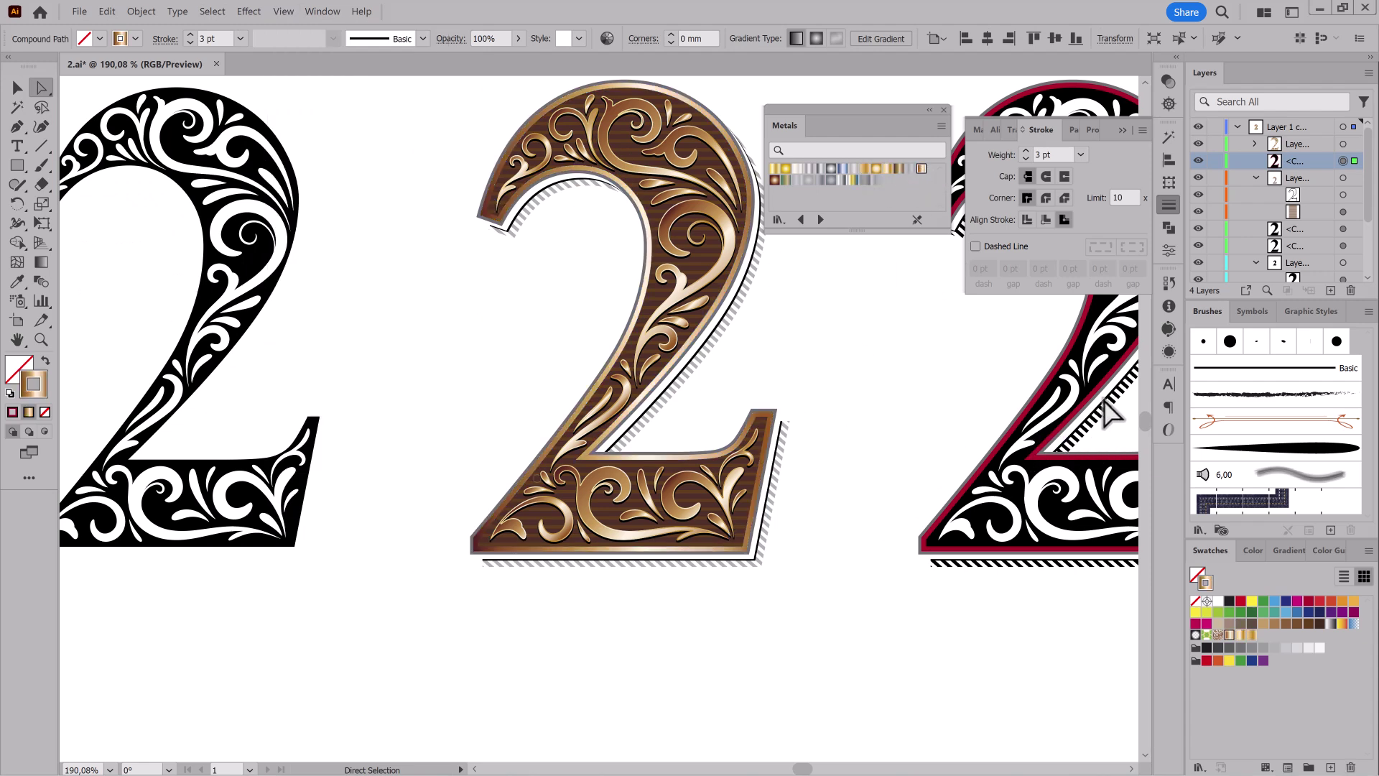
# Select the third numeral's black shape in the Layers panel.
pyautogui.scroll(-3, 1309, 172)
pyautogui.click(1337, 230)
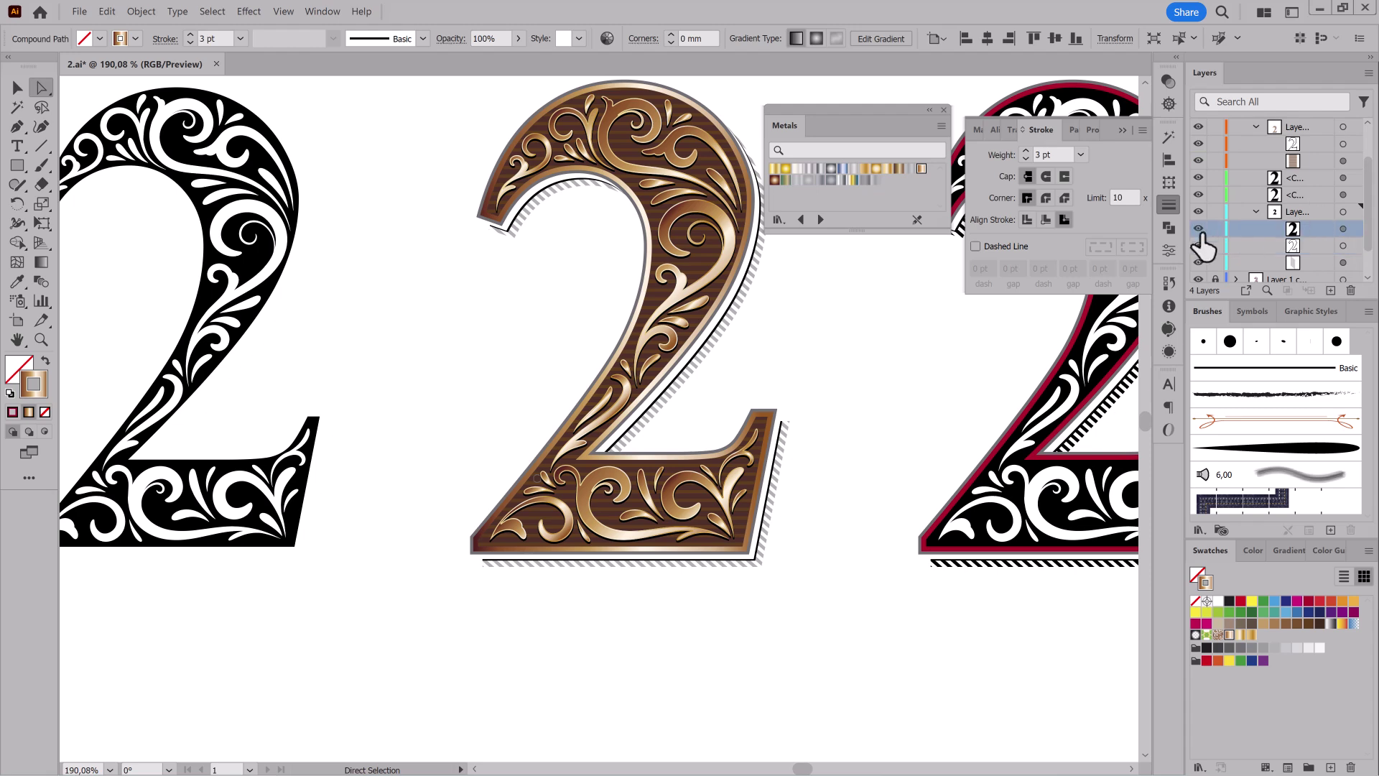
pyautogui.click(1342, 228)
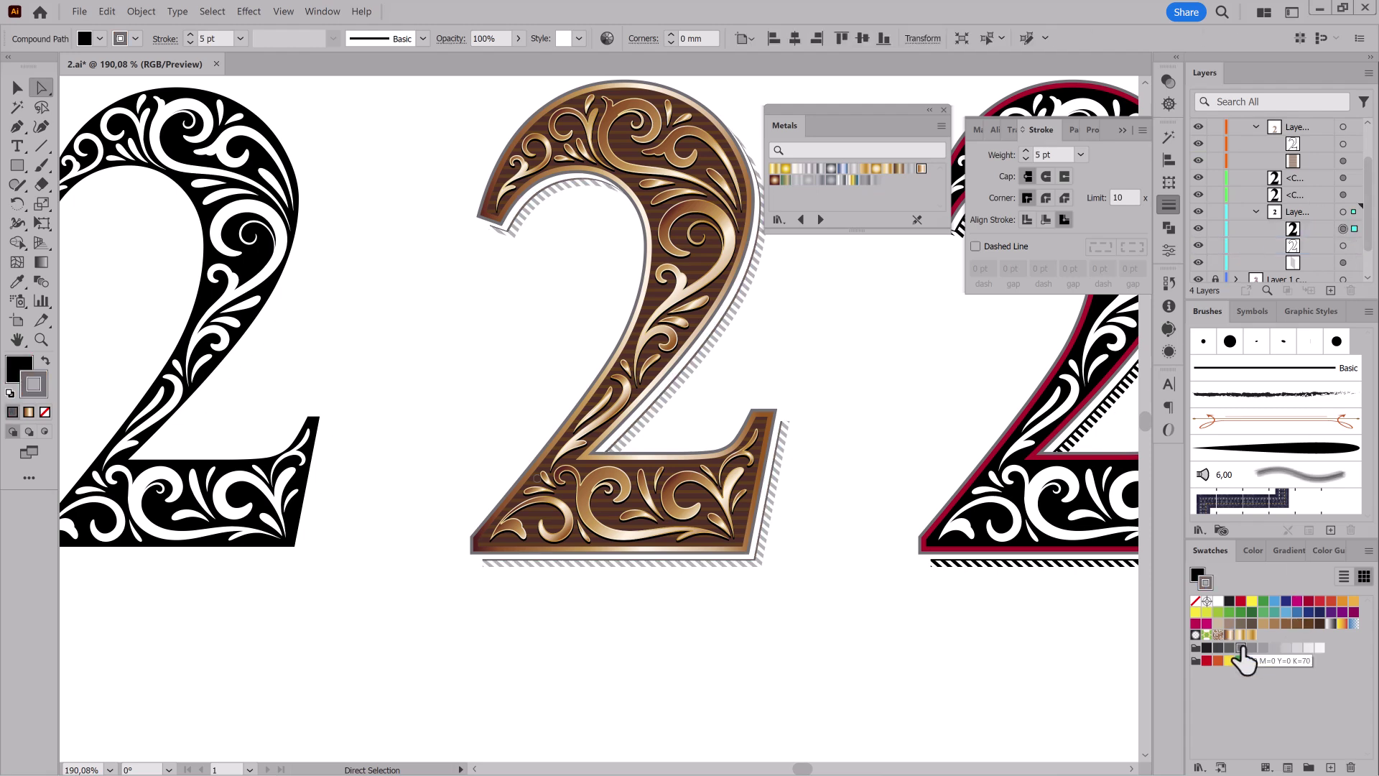
pyautogui.scroll(5, 1124, 606)
pyautogui.scroll(-1, 992, 577)
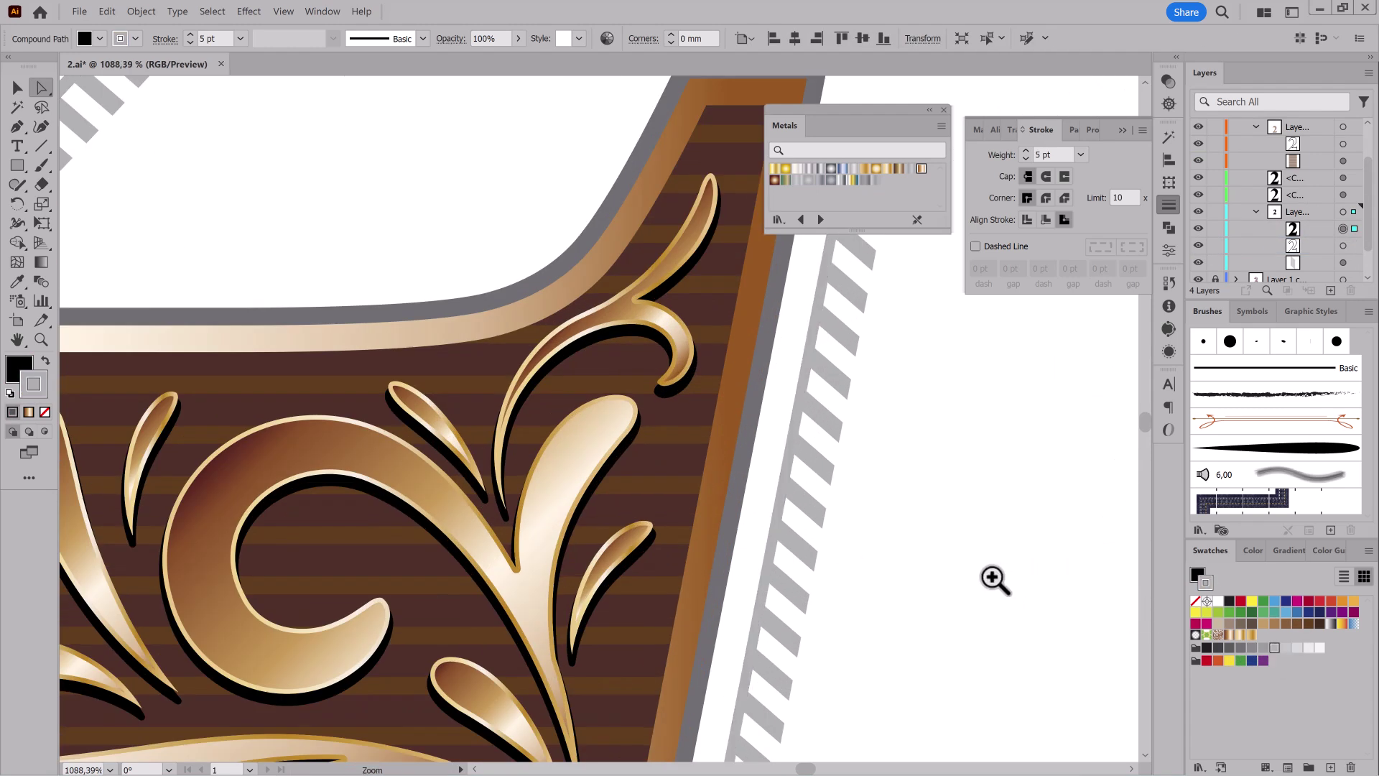
pyautogui.scroll(-2, 865, 480)
pyautogui.scroll(-3, 864, 479)
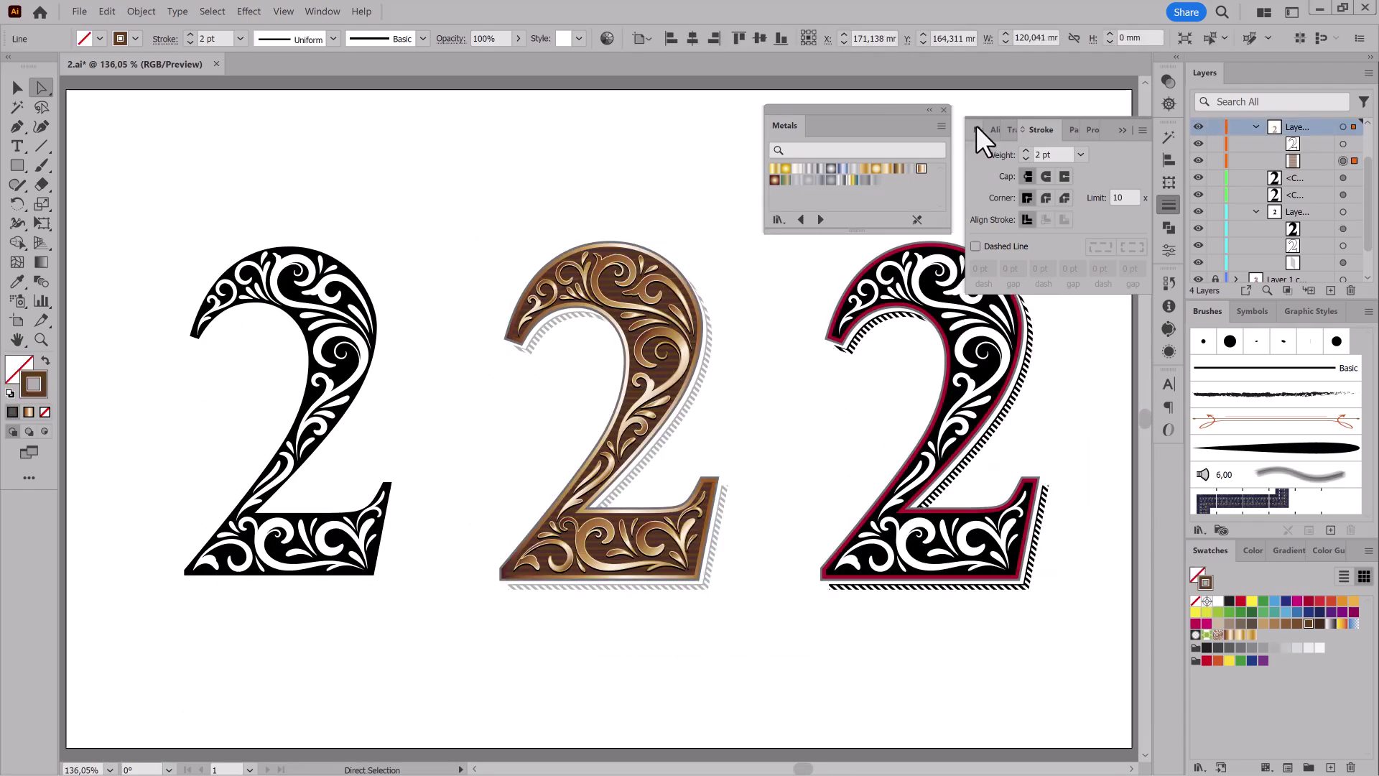
pyautogui.click(944, 110)
pyautogui.click(1124, 130)
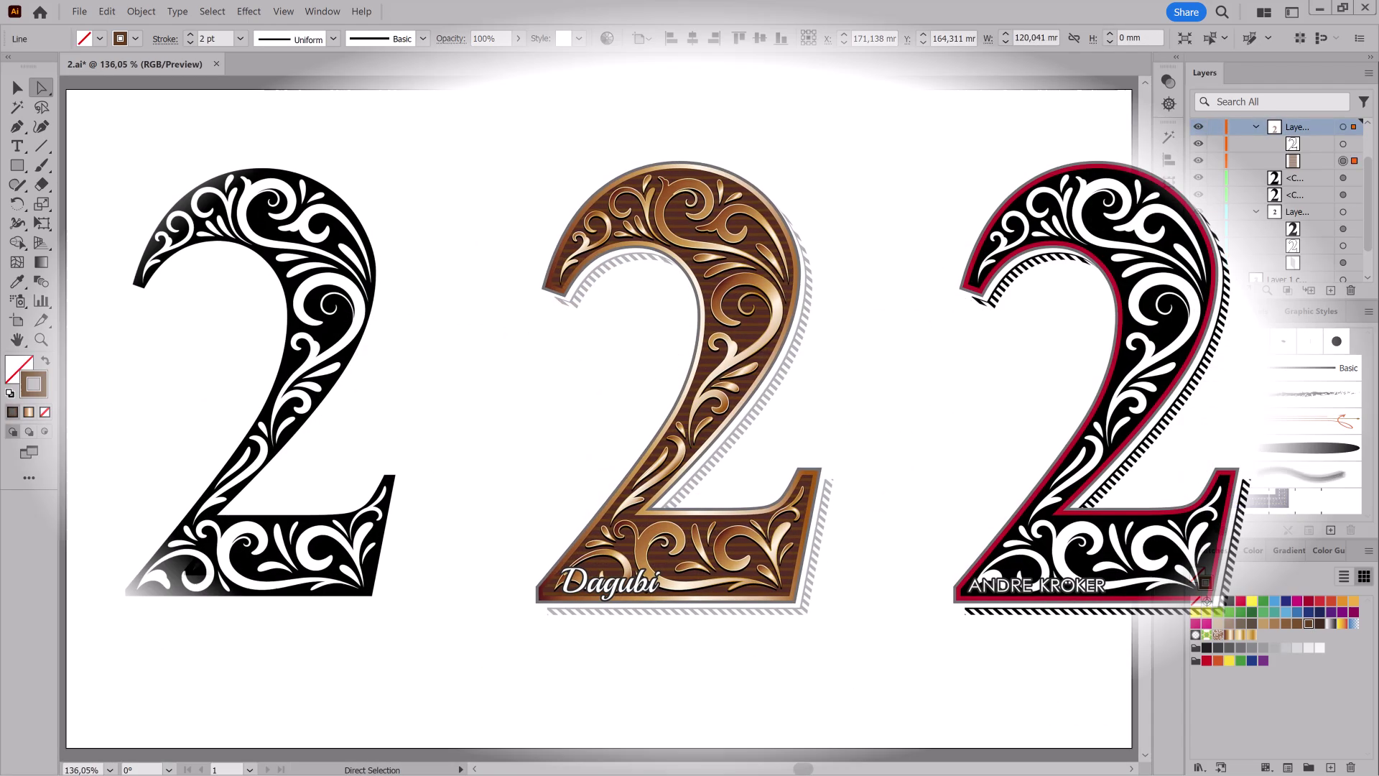